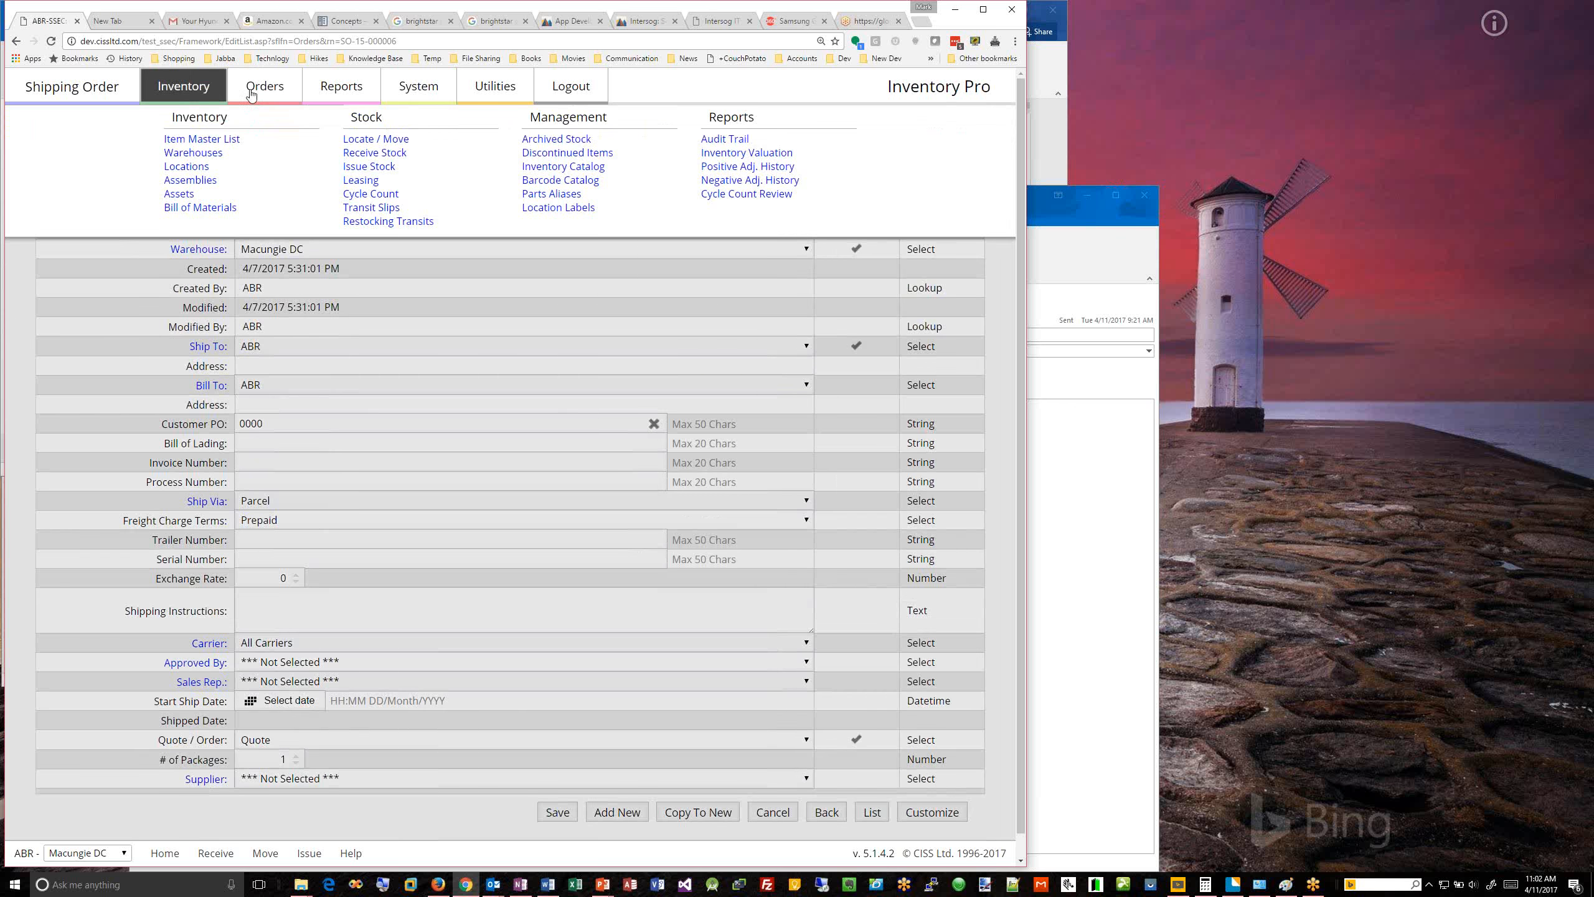
Step: Try to create a purchase order and log back in to the system with the prefilled credentials
mouse_move(251, 95)
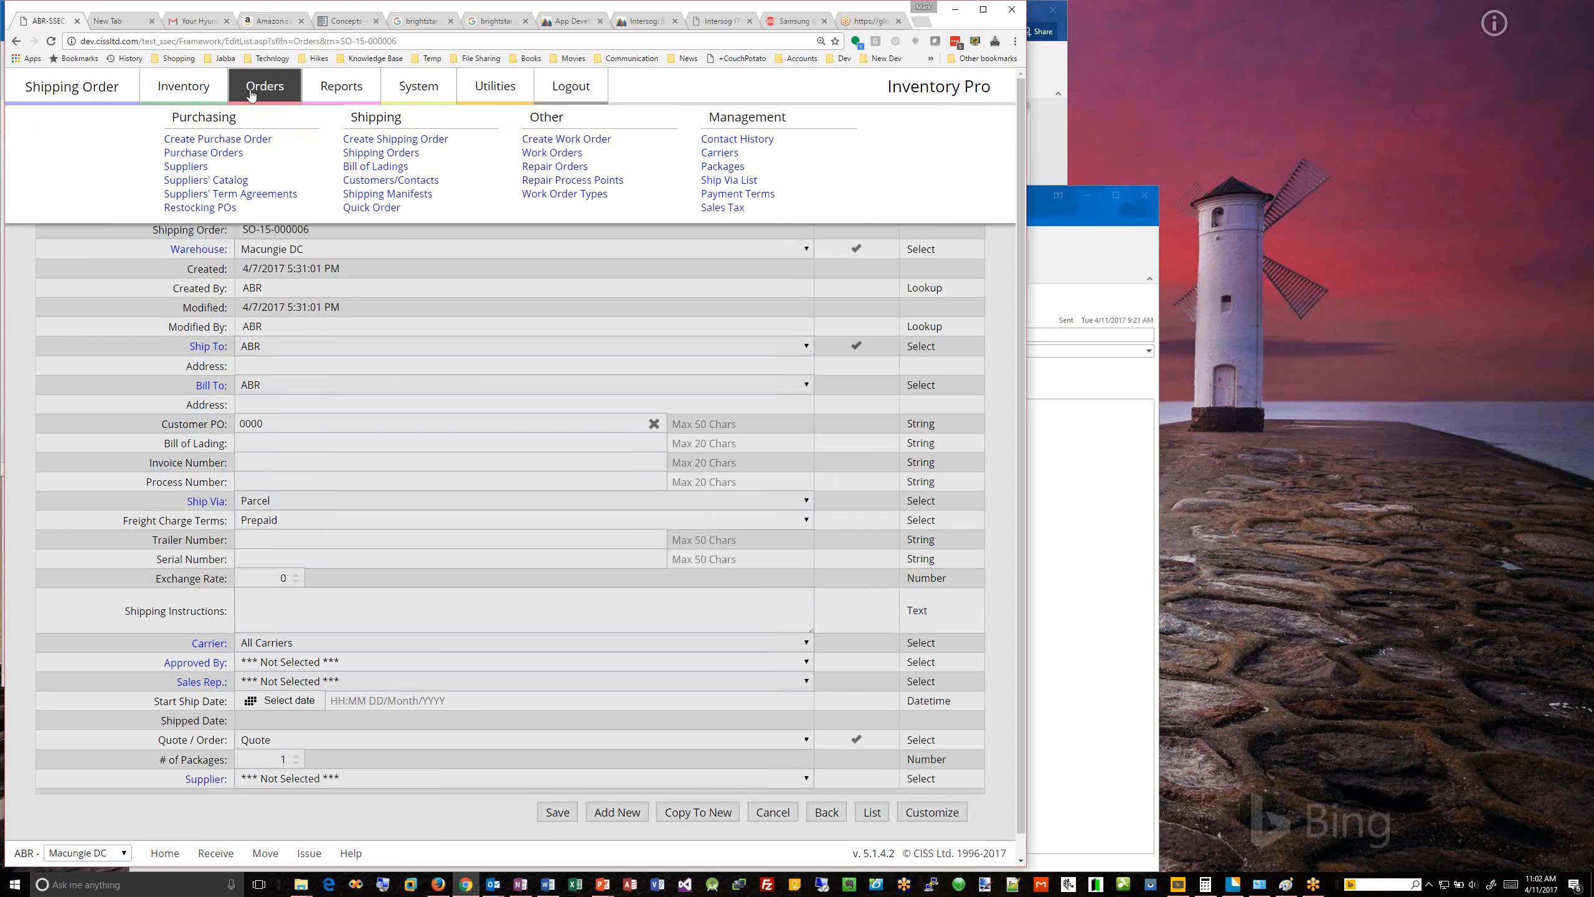
left_click(227, 139)
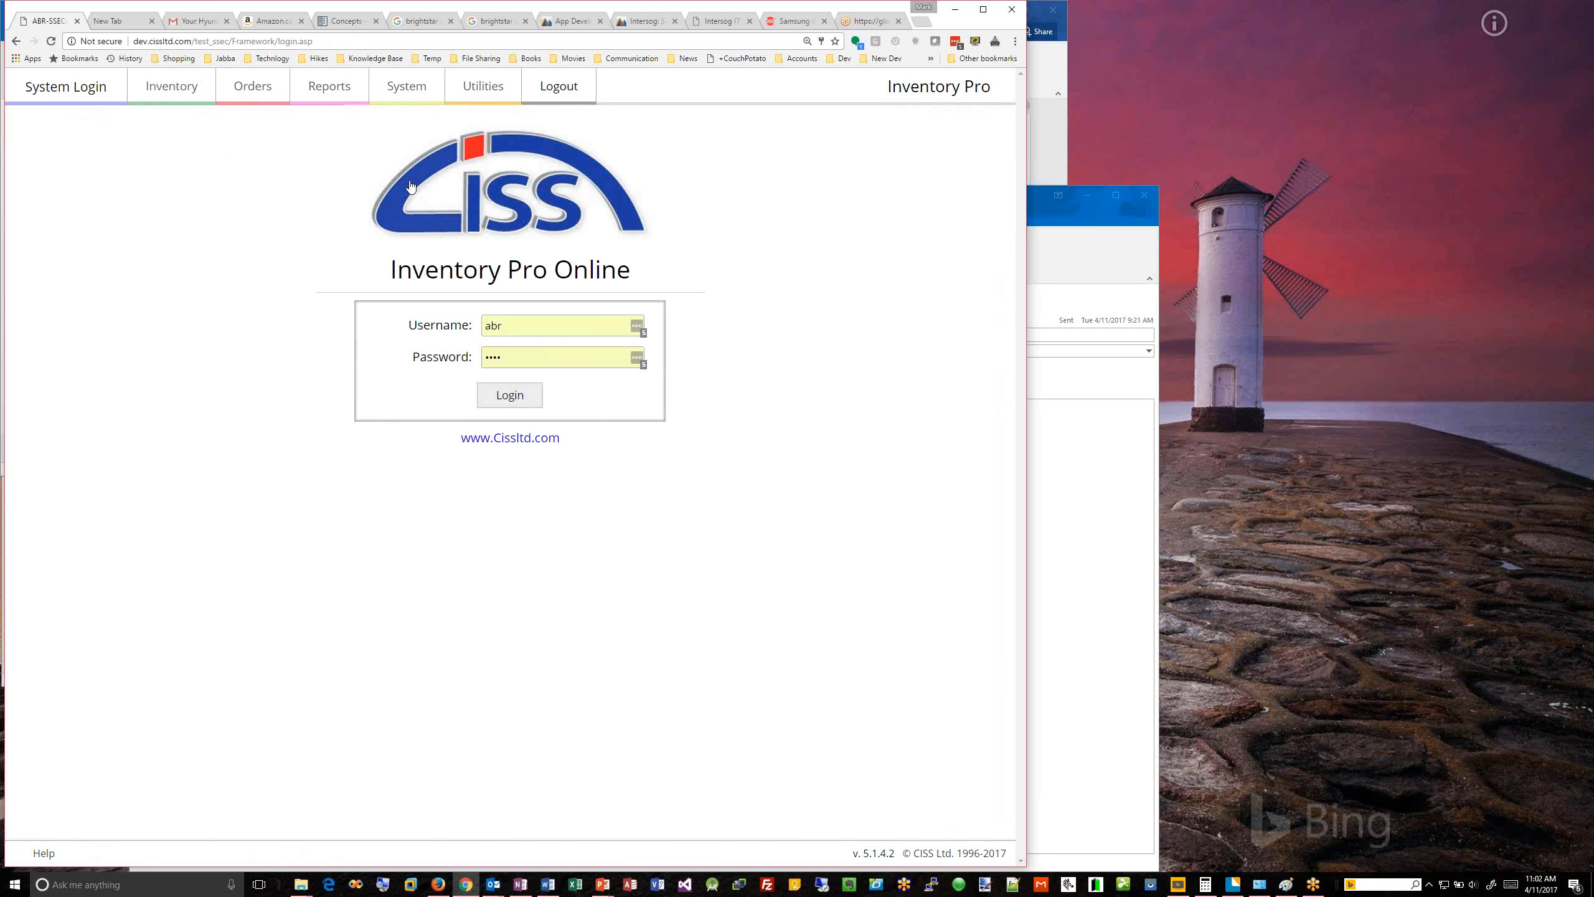
left_click(510, 394)
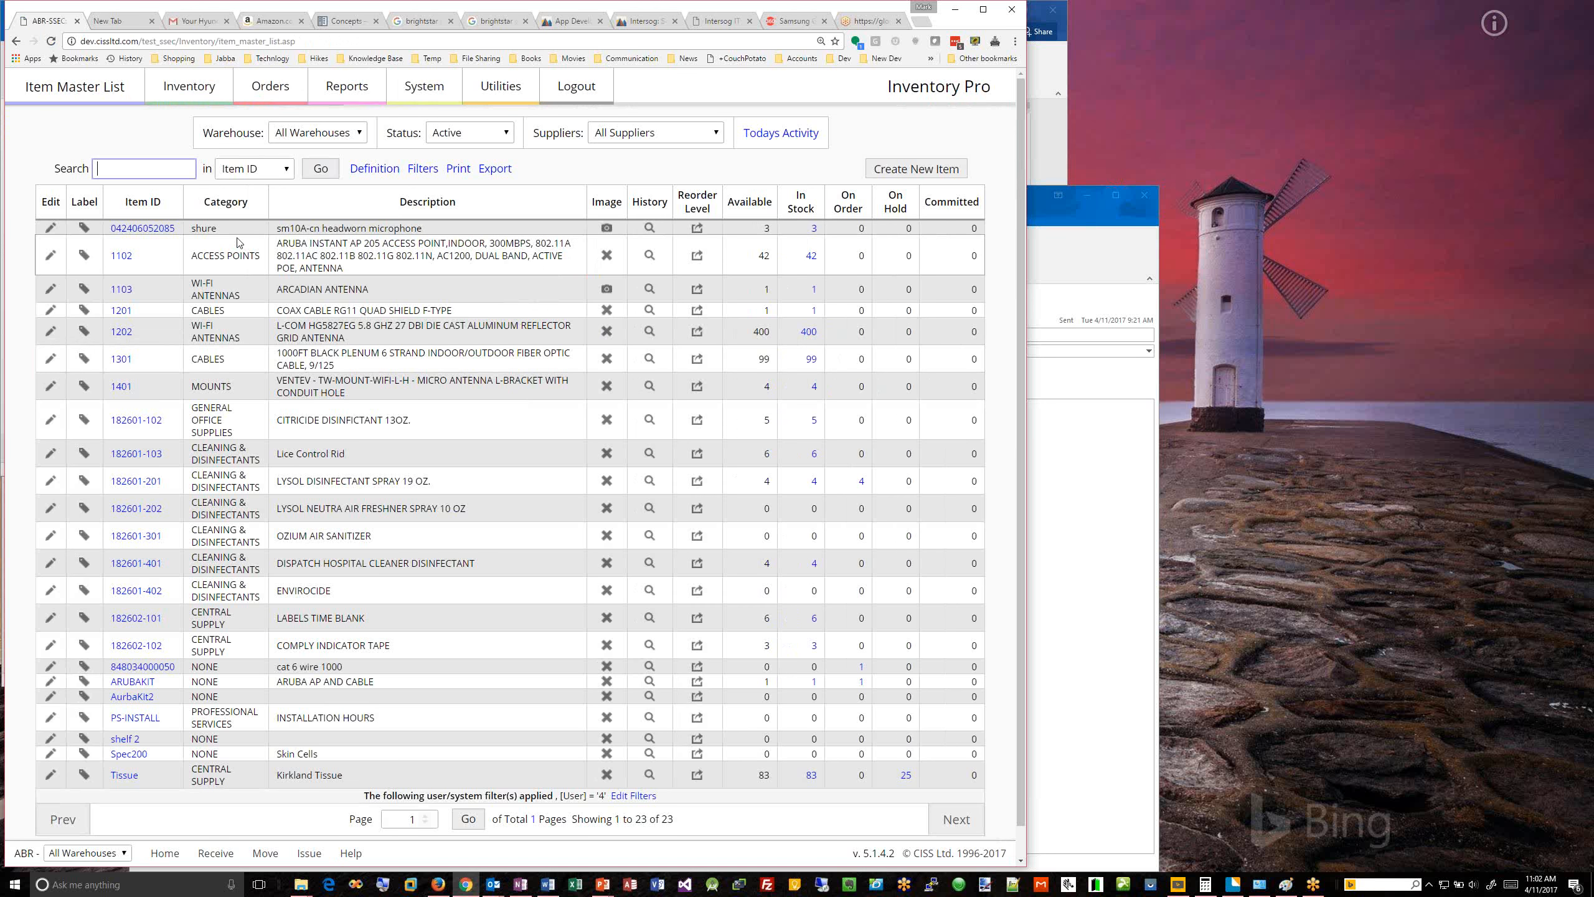
Step: Open the purchase order in the current purchase orders list and display its line items
left_click(265, 130)
left_click(269, 96)
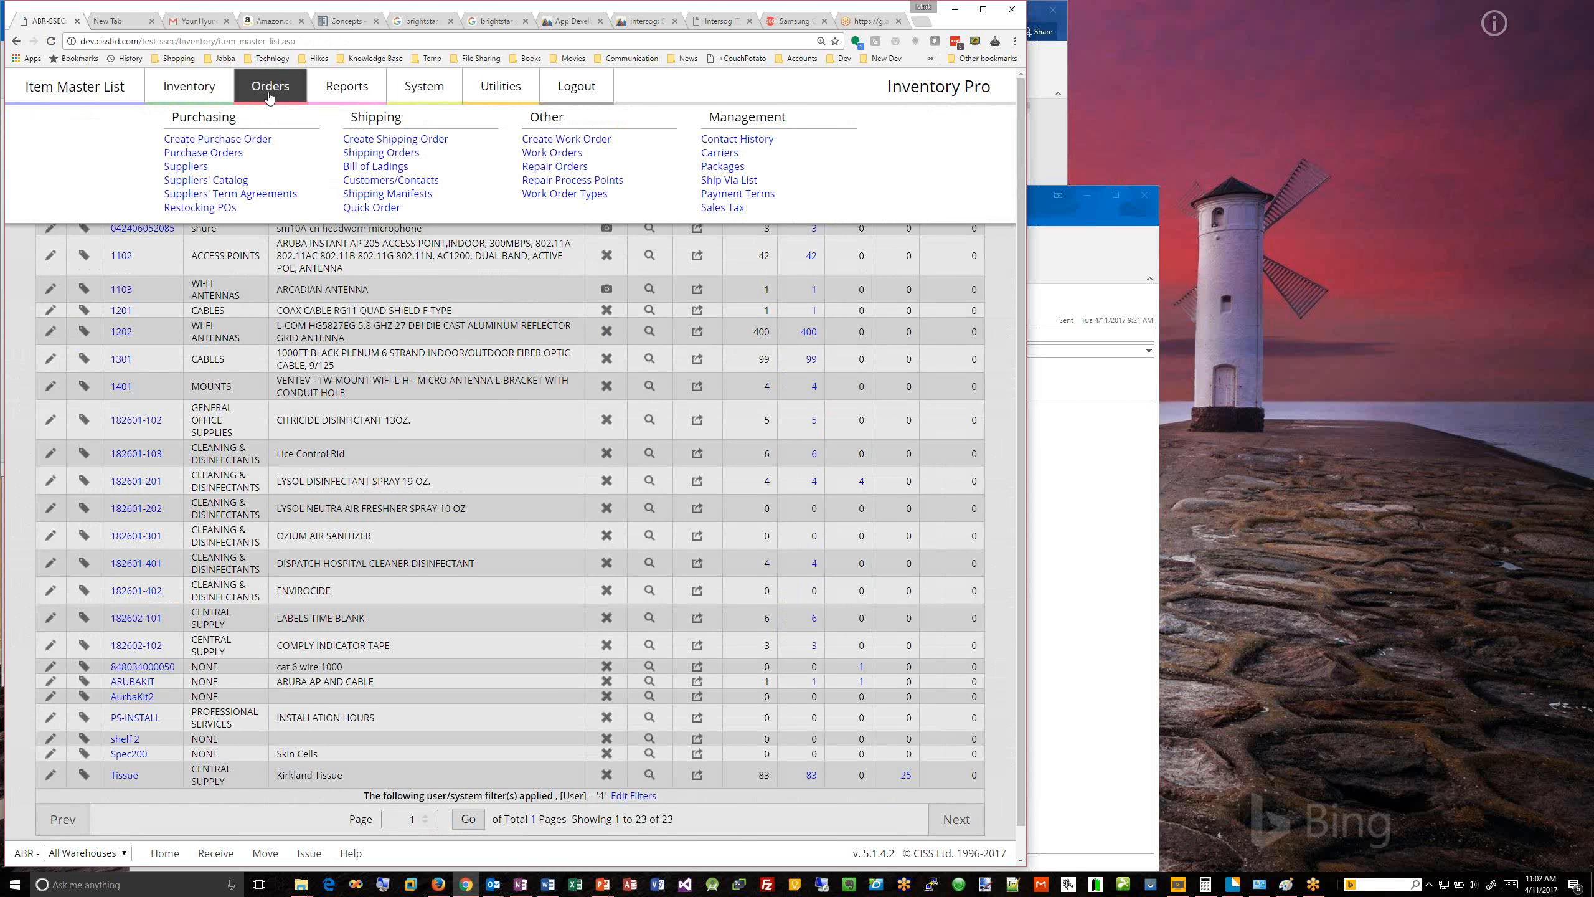
left_click(217, 154)
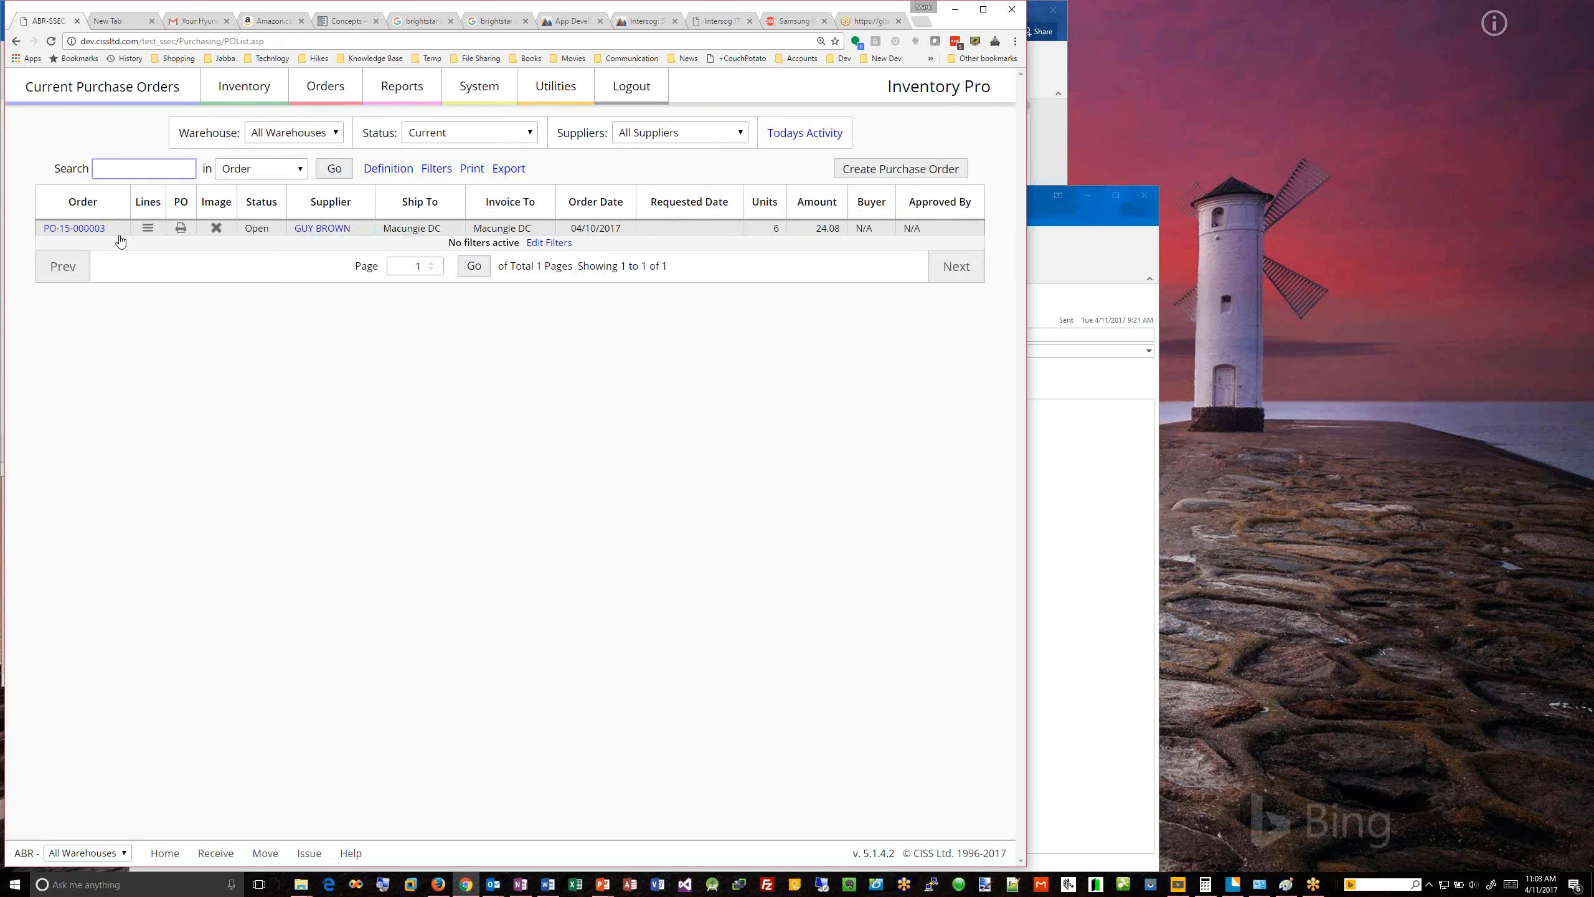
left_click(74, 228)
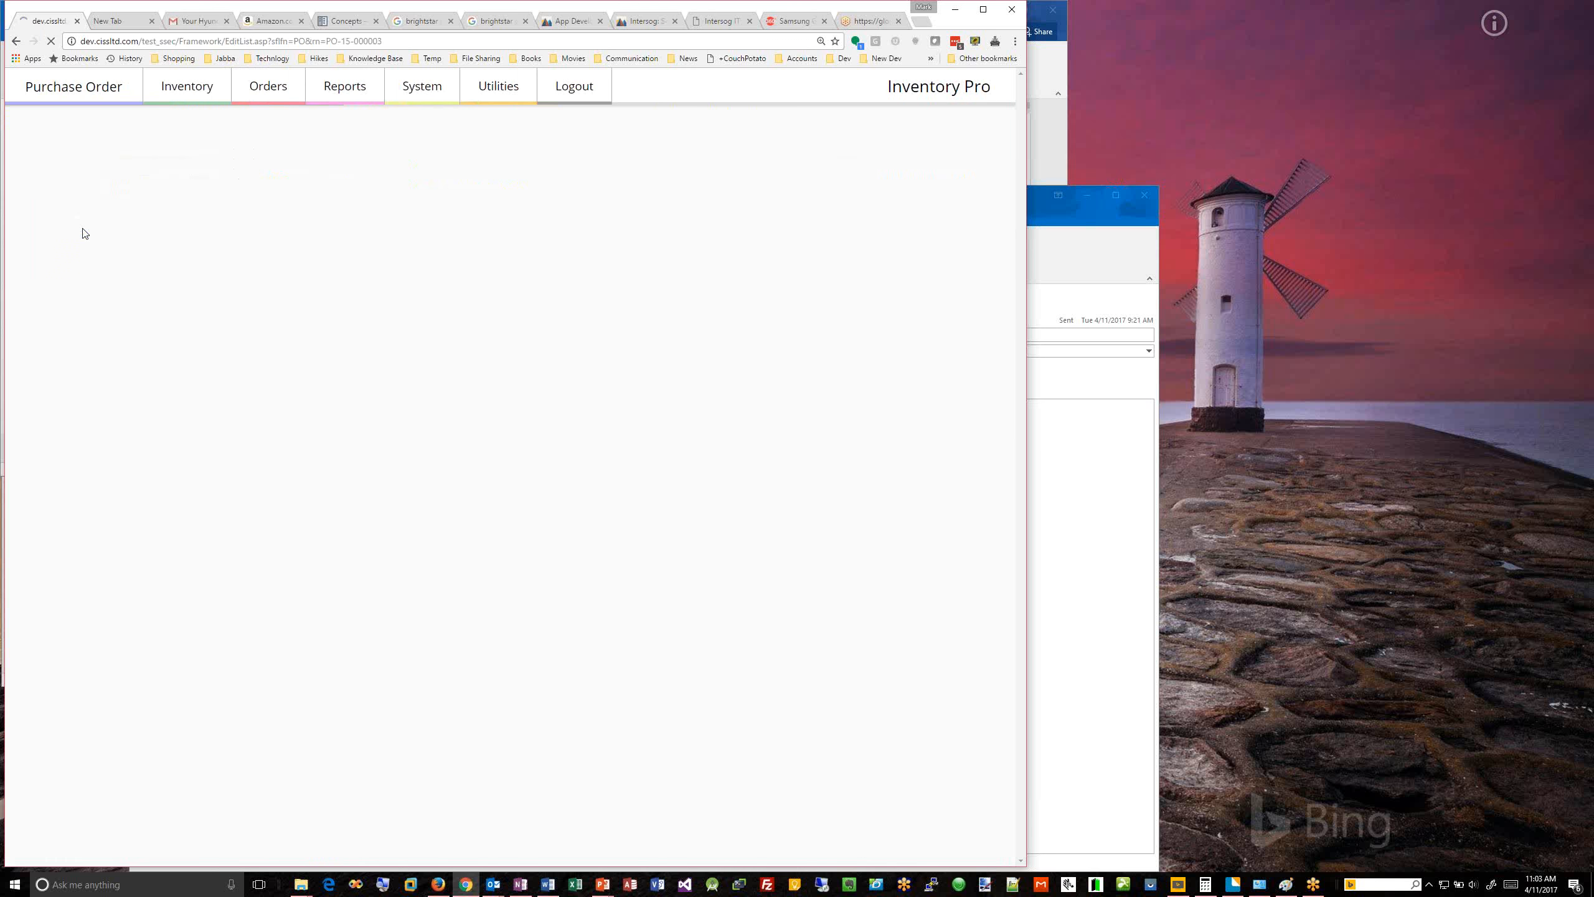
left_click(494, 151)
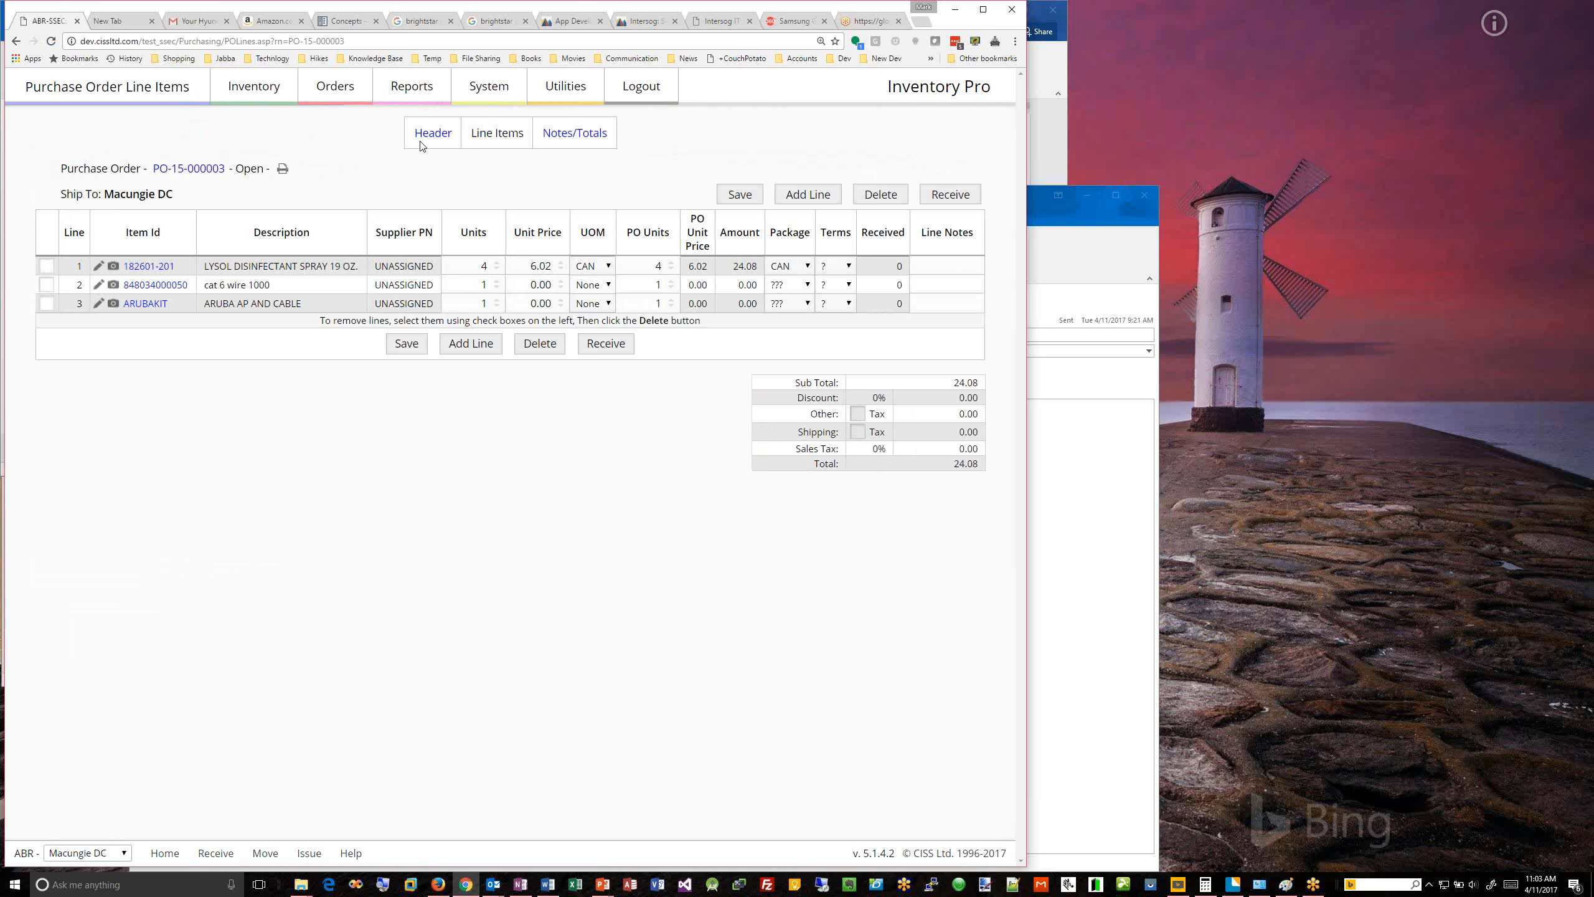
Step: Open the item lookup for a new purchase order line, examine its searchable fields and leave without choosing an item
left_click(805, 201)
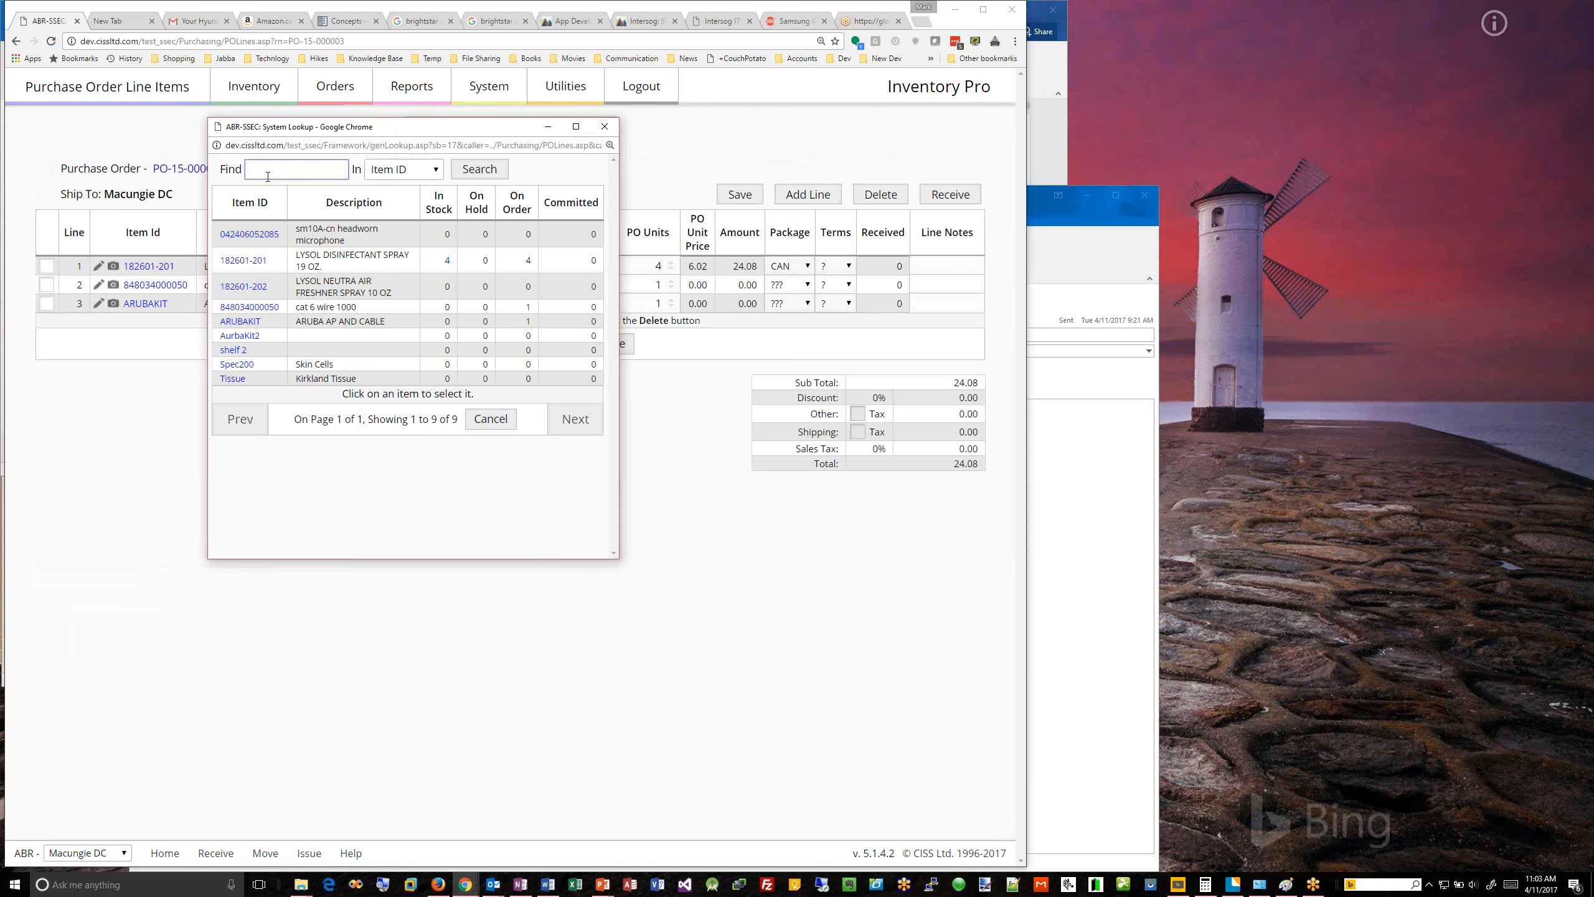
left_click(406, 171)
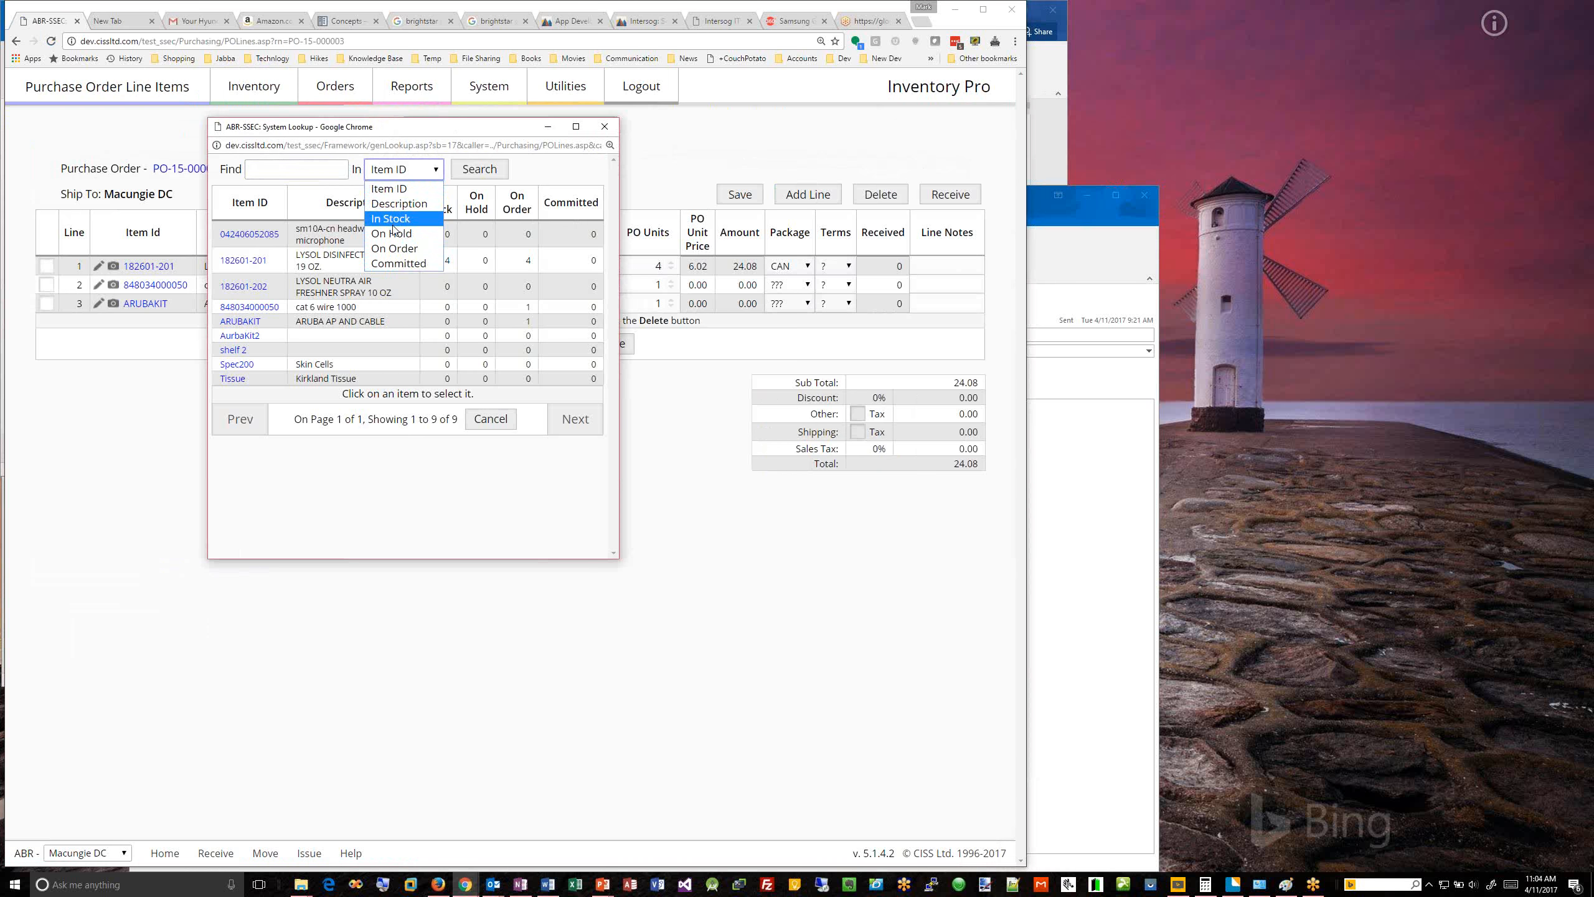
left_click(693, 136)
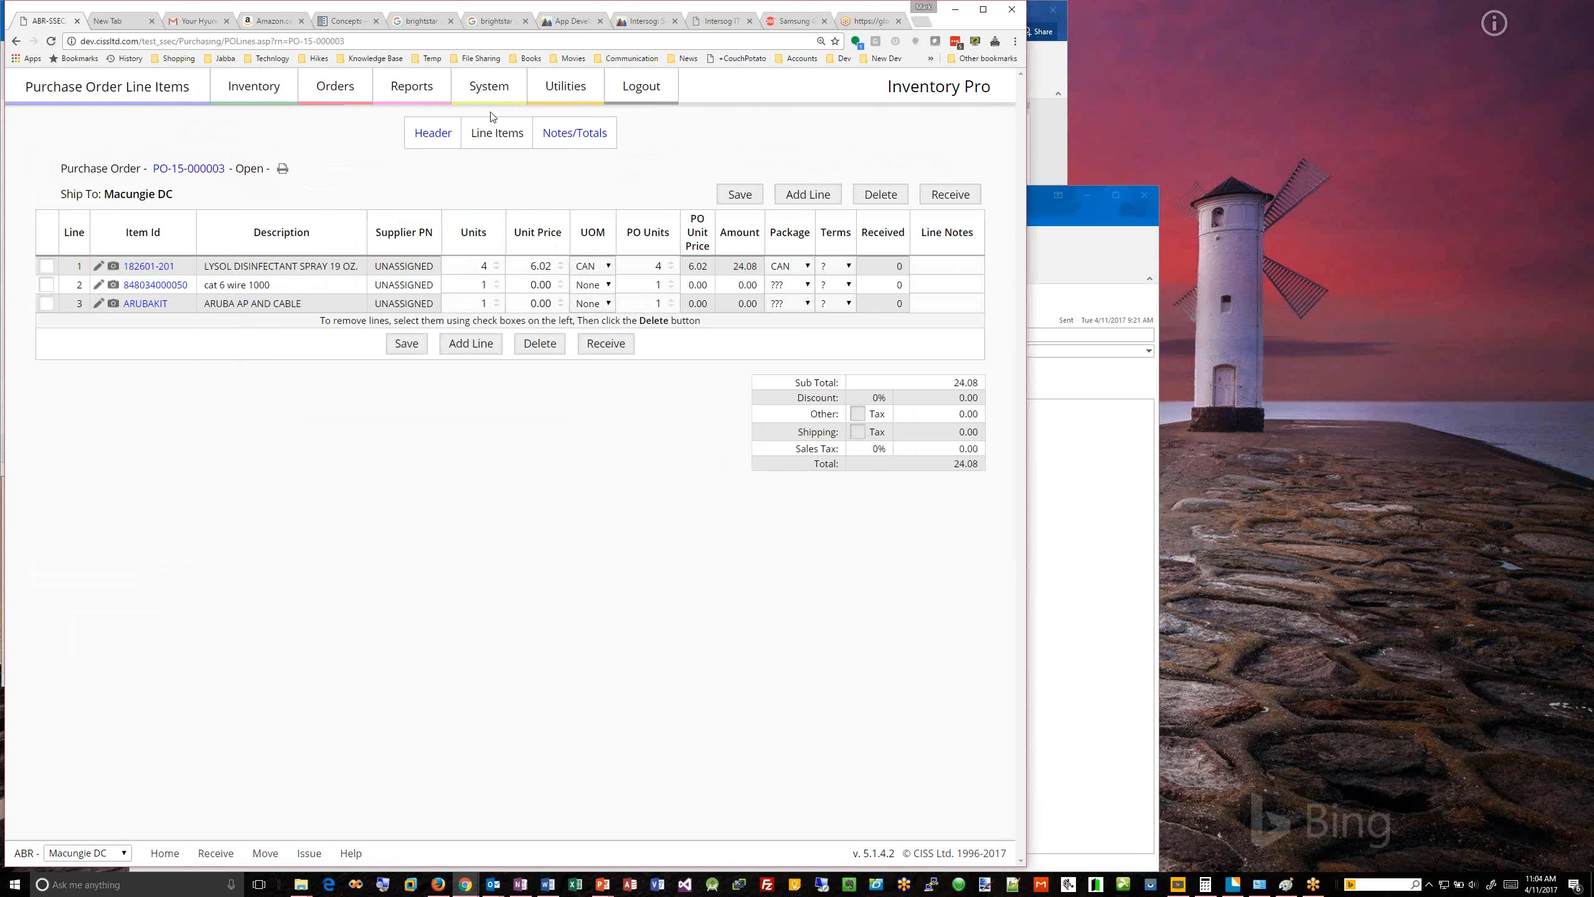
Step: Review the header of the outstanding shipping order for the Macungie DC warehouse and return to the shipping orders list
left_click(354, 98)
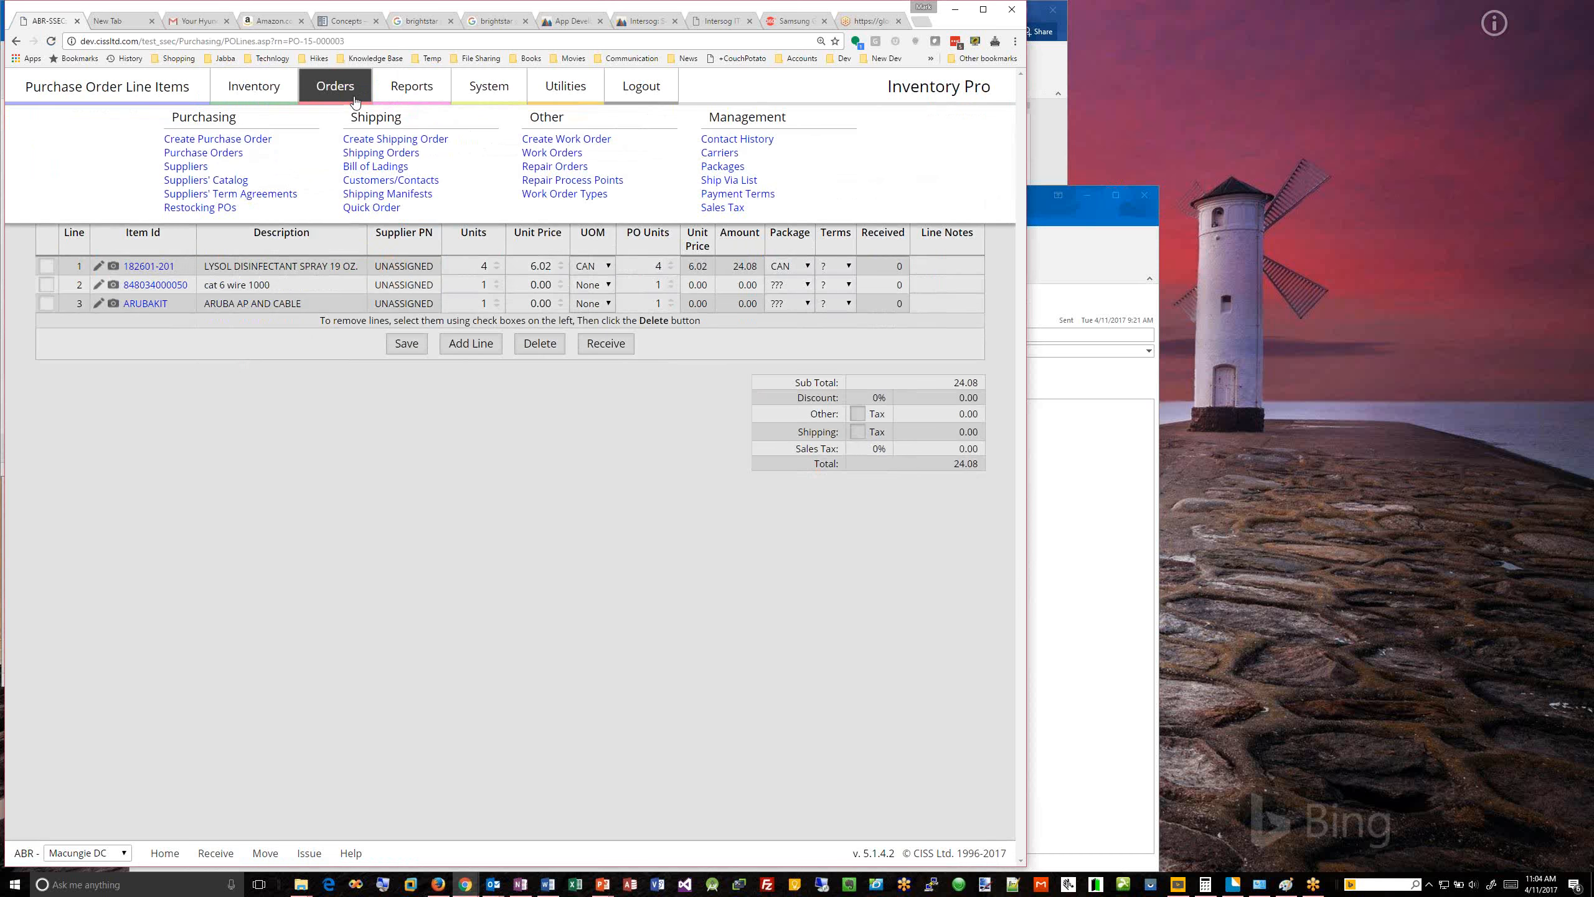
left_click(370, 154)
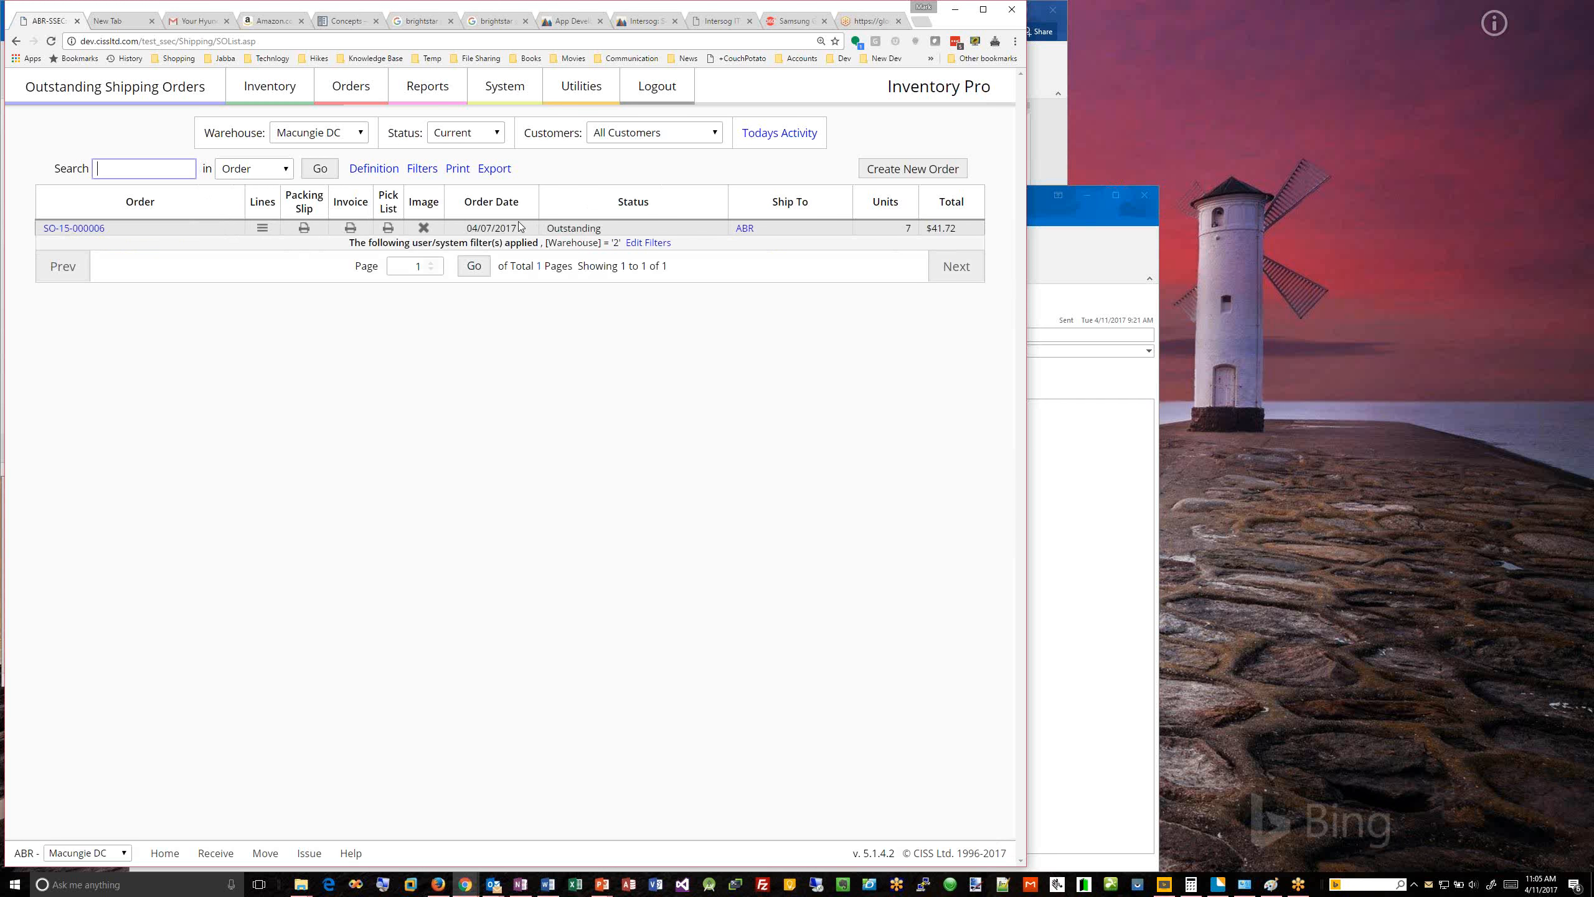
left_click(89, 228)
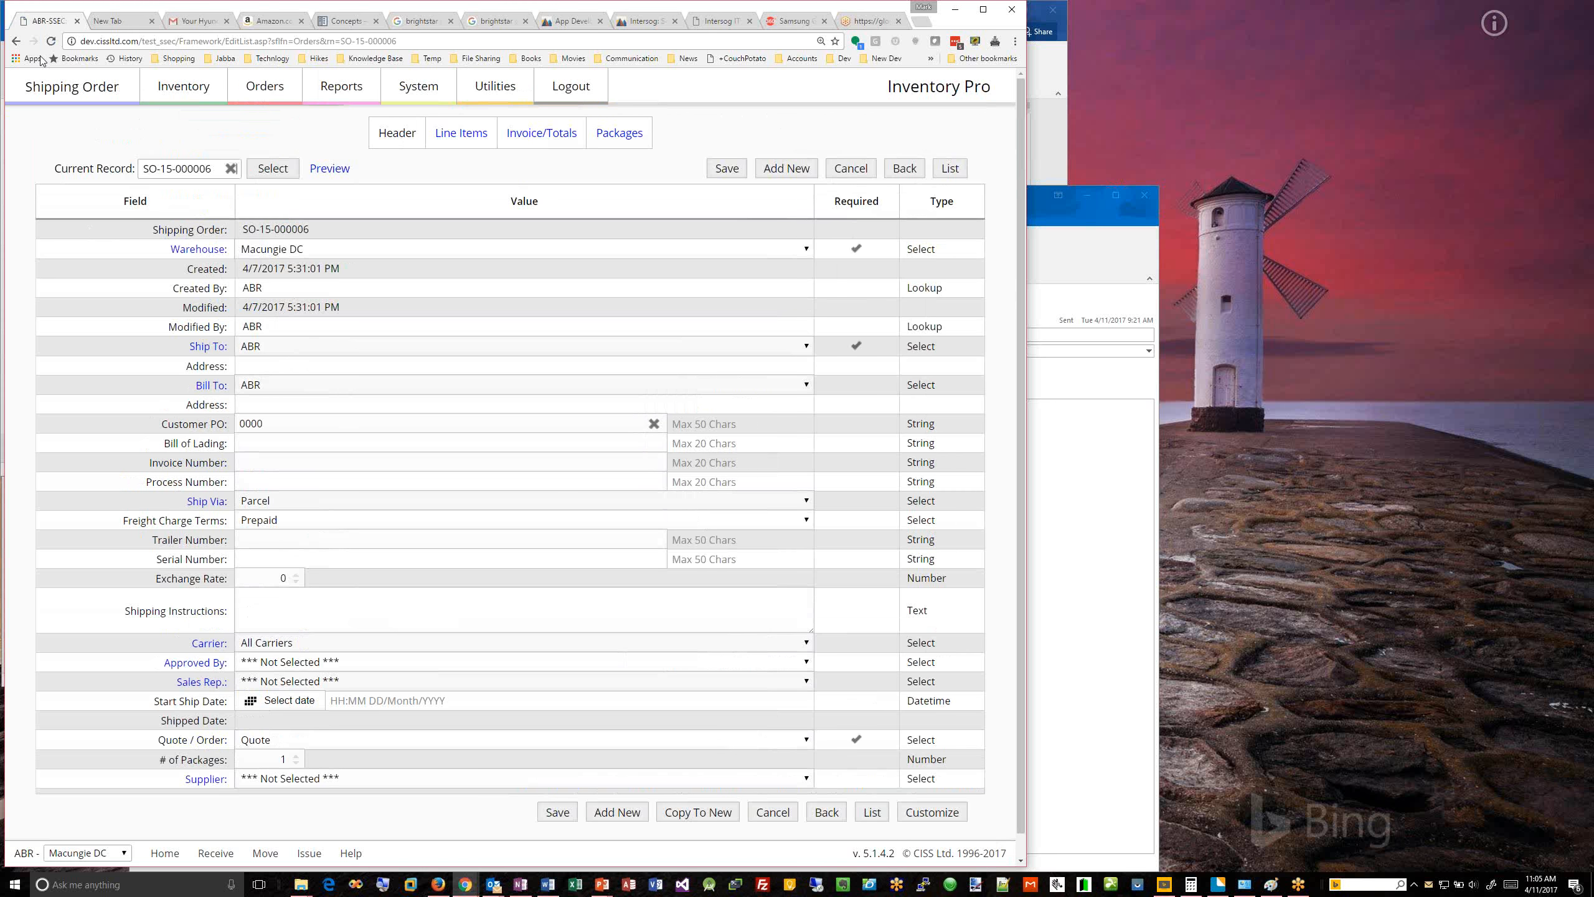
left_click(16, 42)
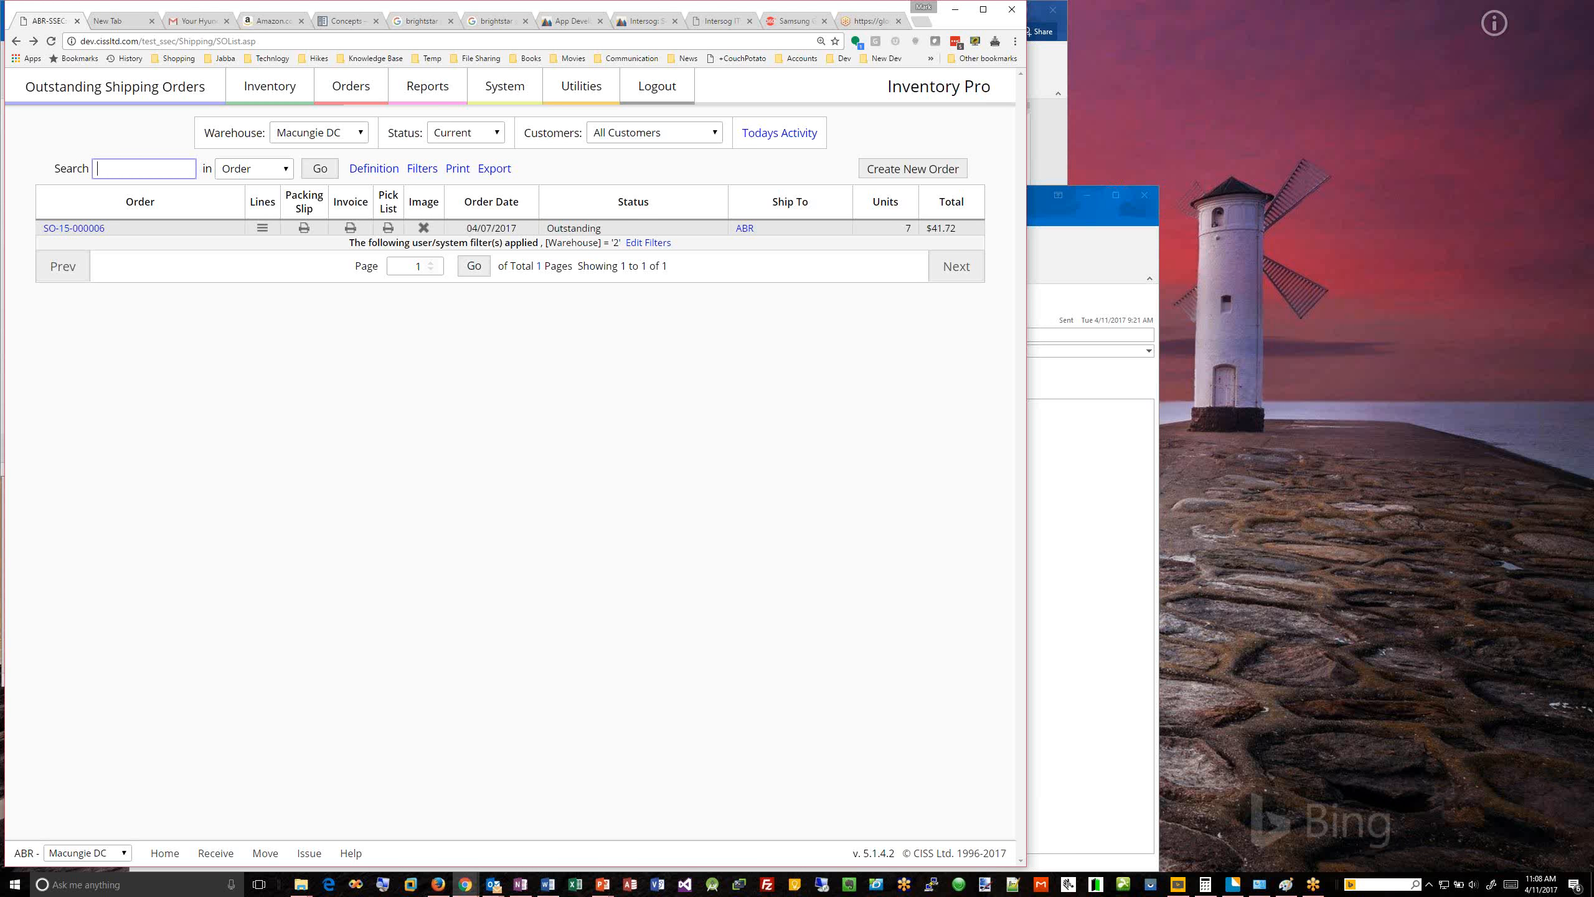
Step: Switch to the other Inventory Pro browser window and load its login address with mobile/ inserted before the framework folder
key("alt+Tab")
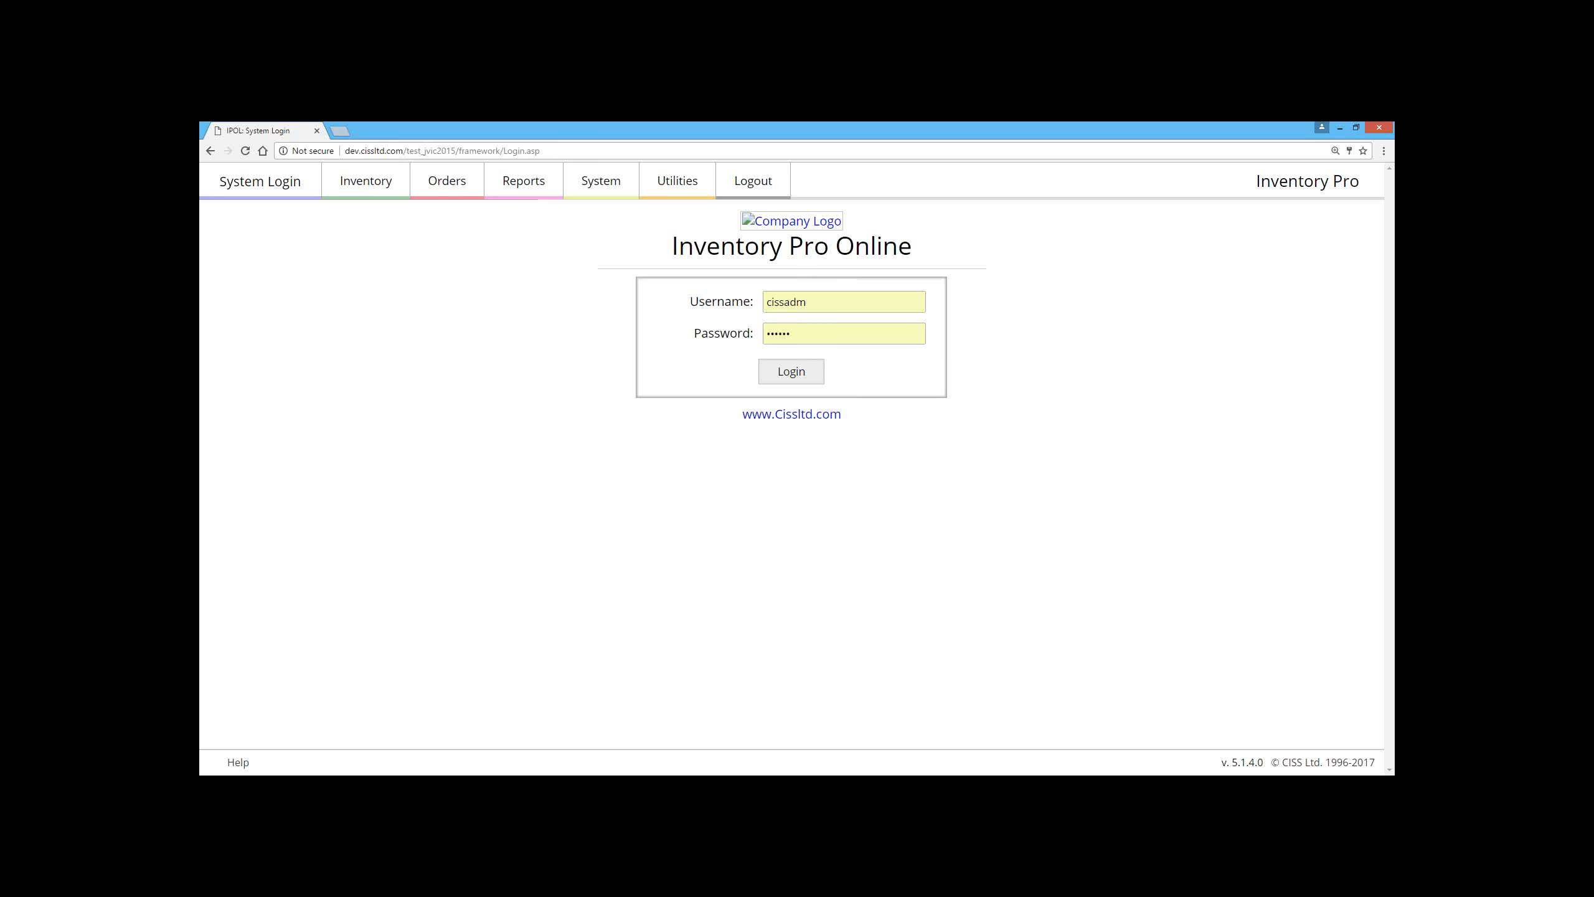
left_click(456, 147)
left_click(460, 149)
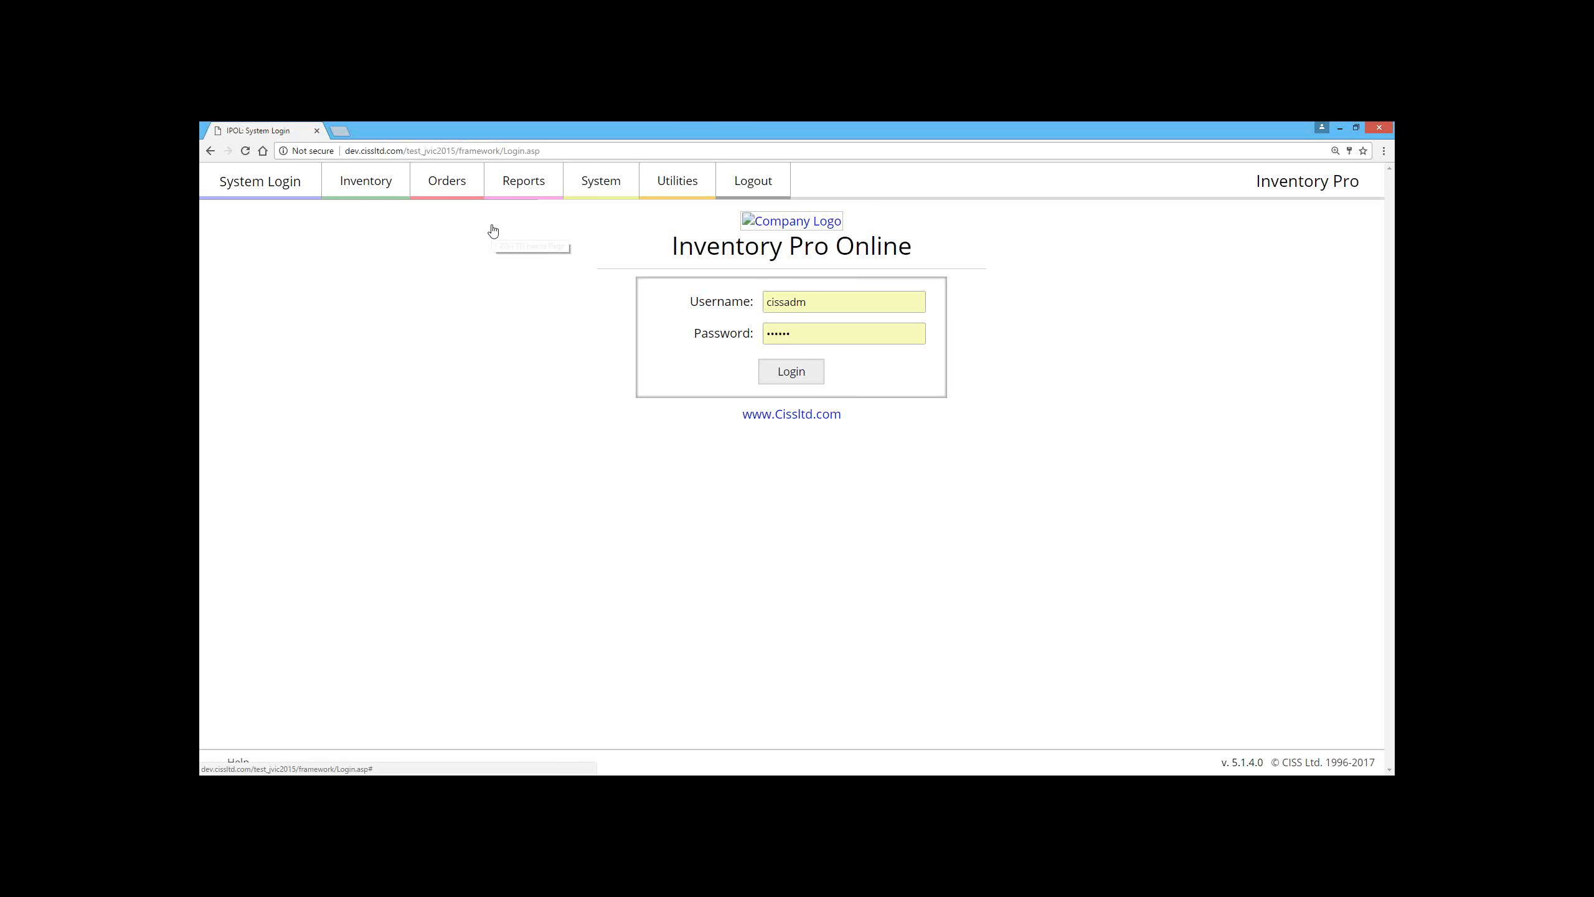
type("mobile/")
key("Return")
Step: Shorten the address so it ends at mobile/ and log in to Inventory Pro Mobile with the prefilled credentials
left_click(451, 150)
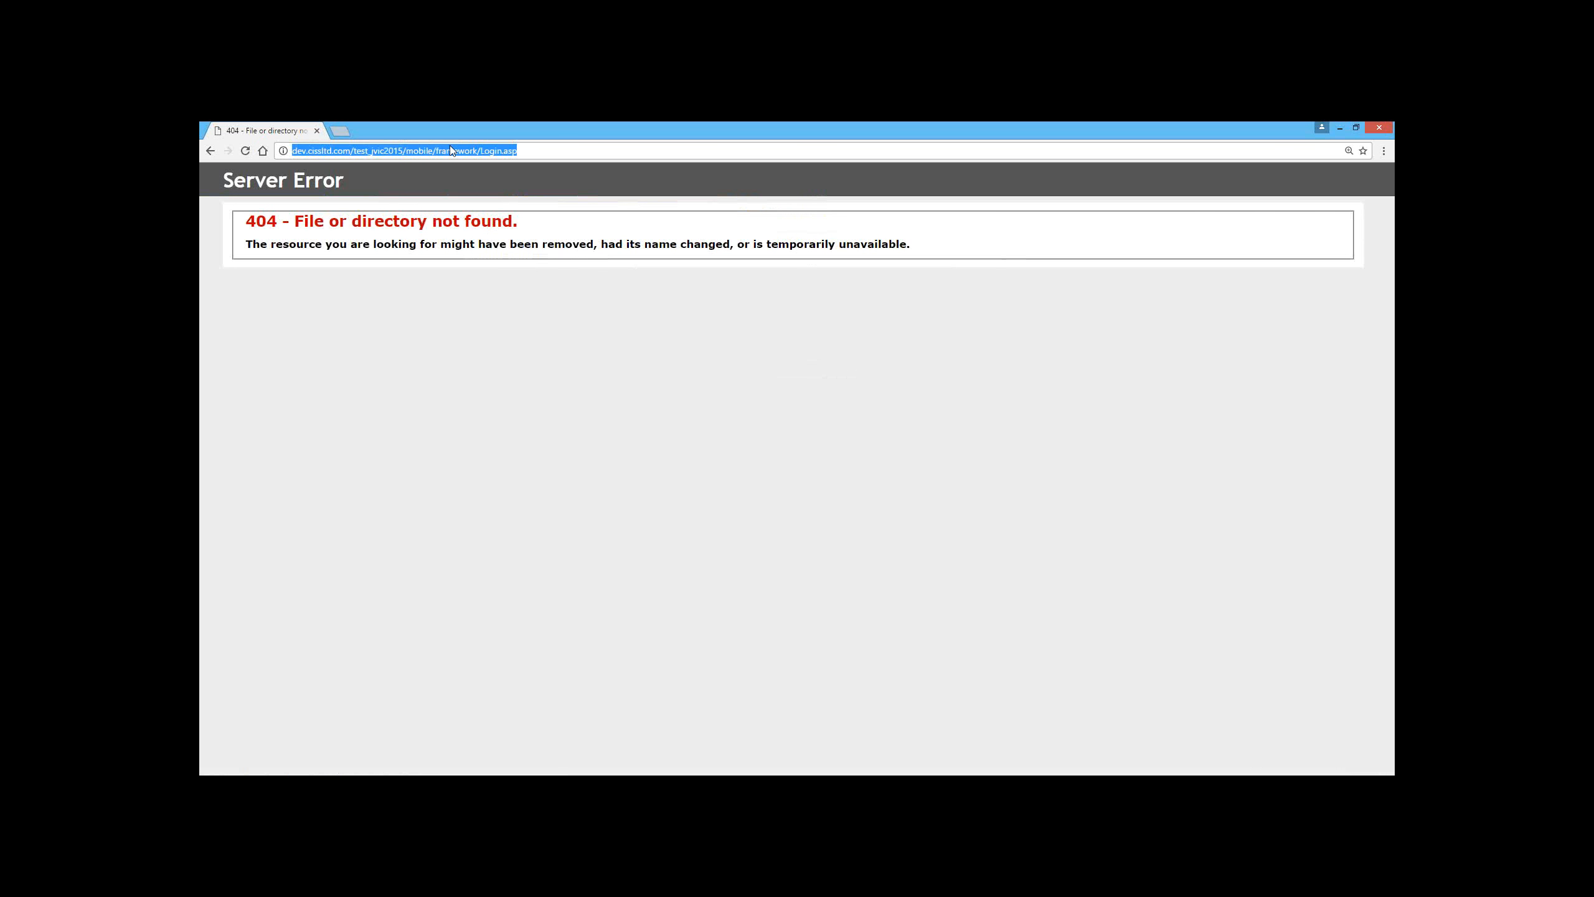
left_click(425, 150)
double_click(419, 151)
left_click(557, 151)
left_click_drag(457, 154, 439, 156)
key("BackSpace")
key("Return")
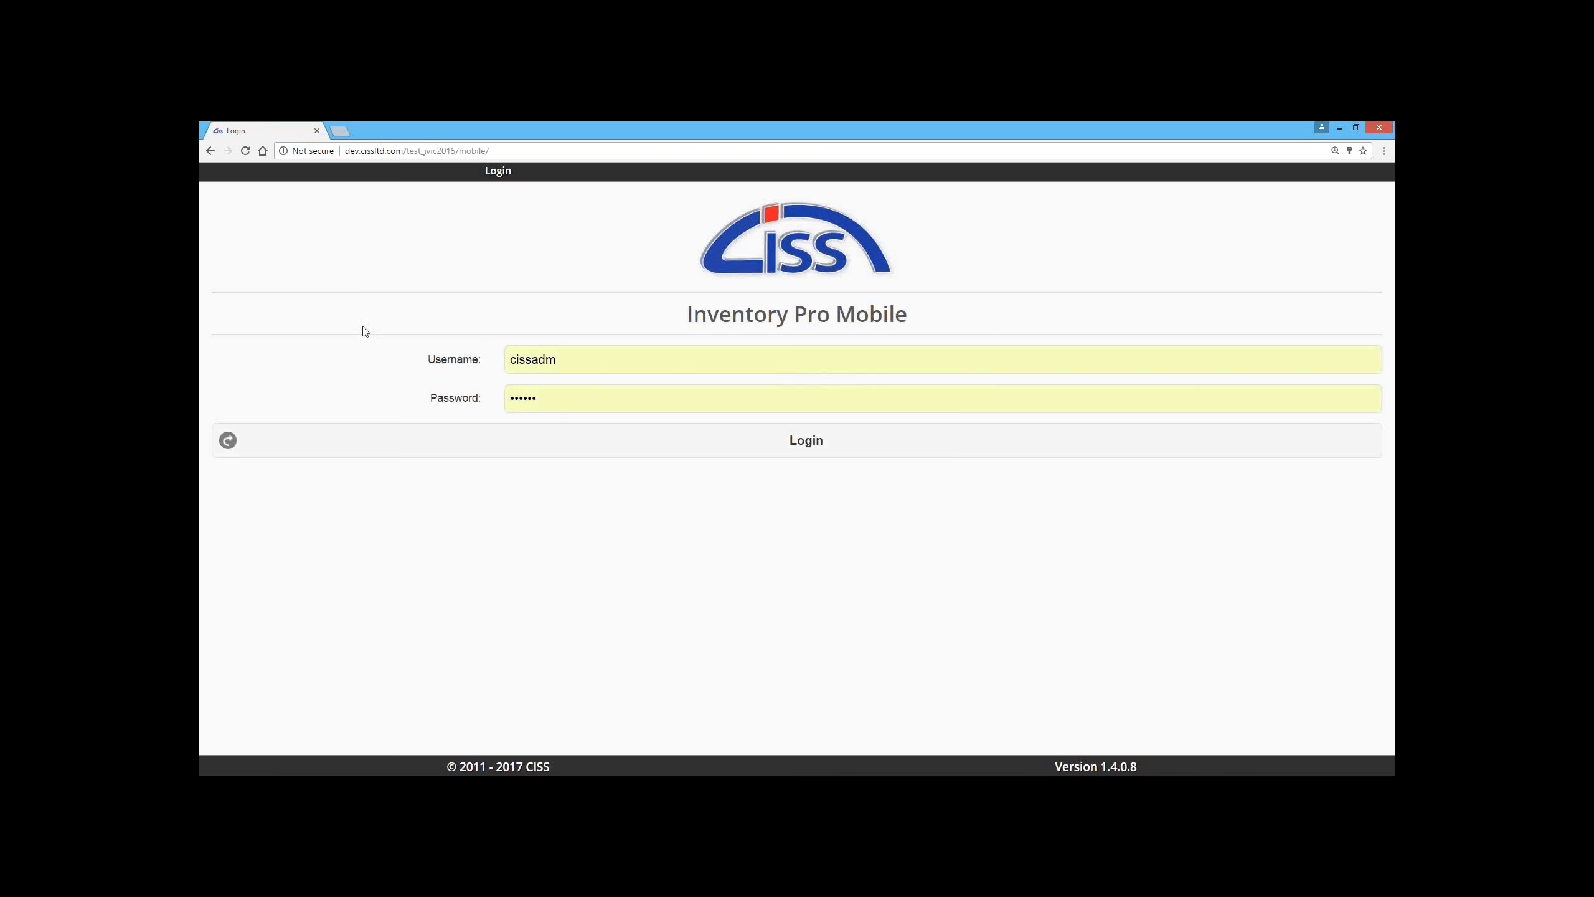
left_click(456, 435)
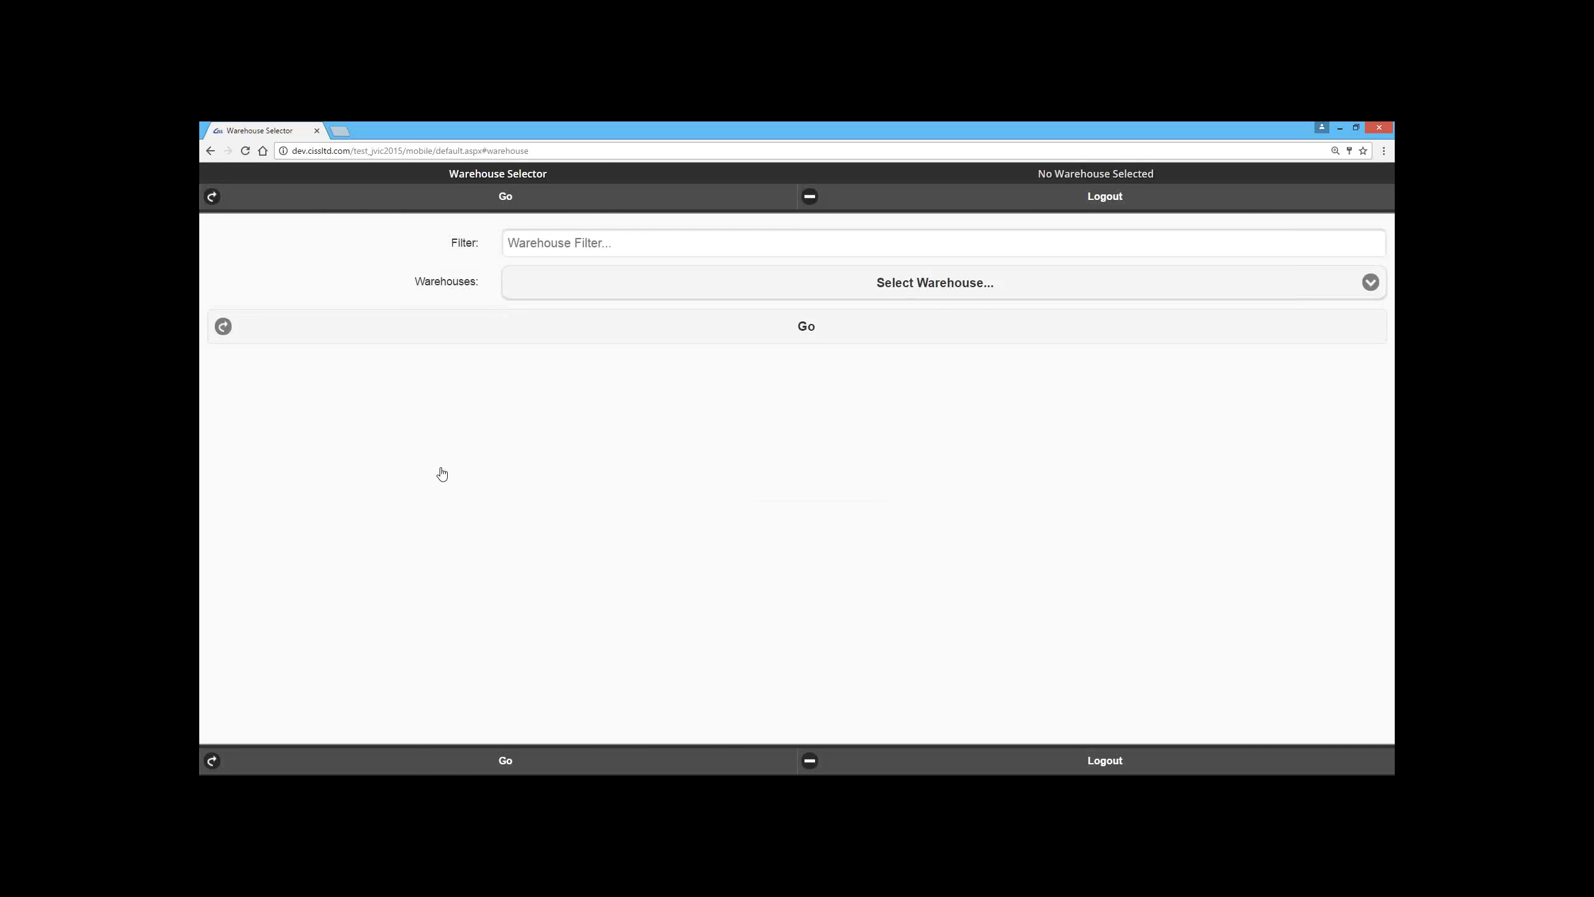
Step: Select warehouse JVP-409 and continue to the main menu
left_click(528, 284)
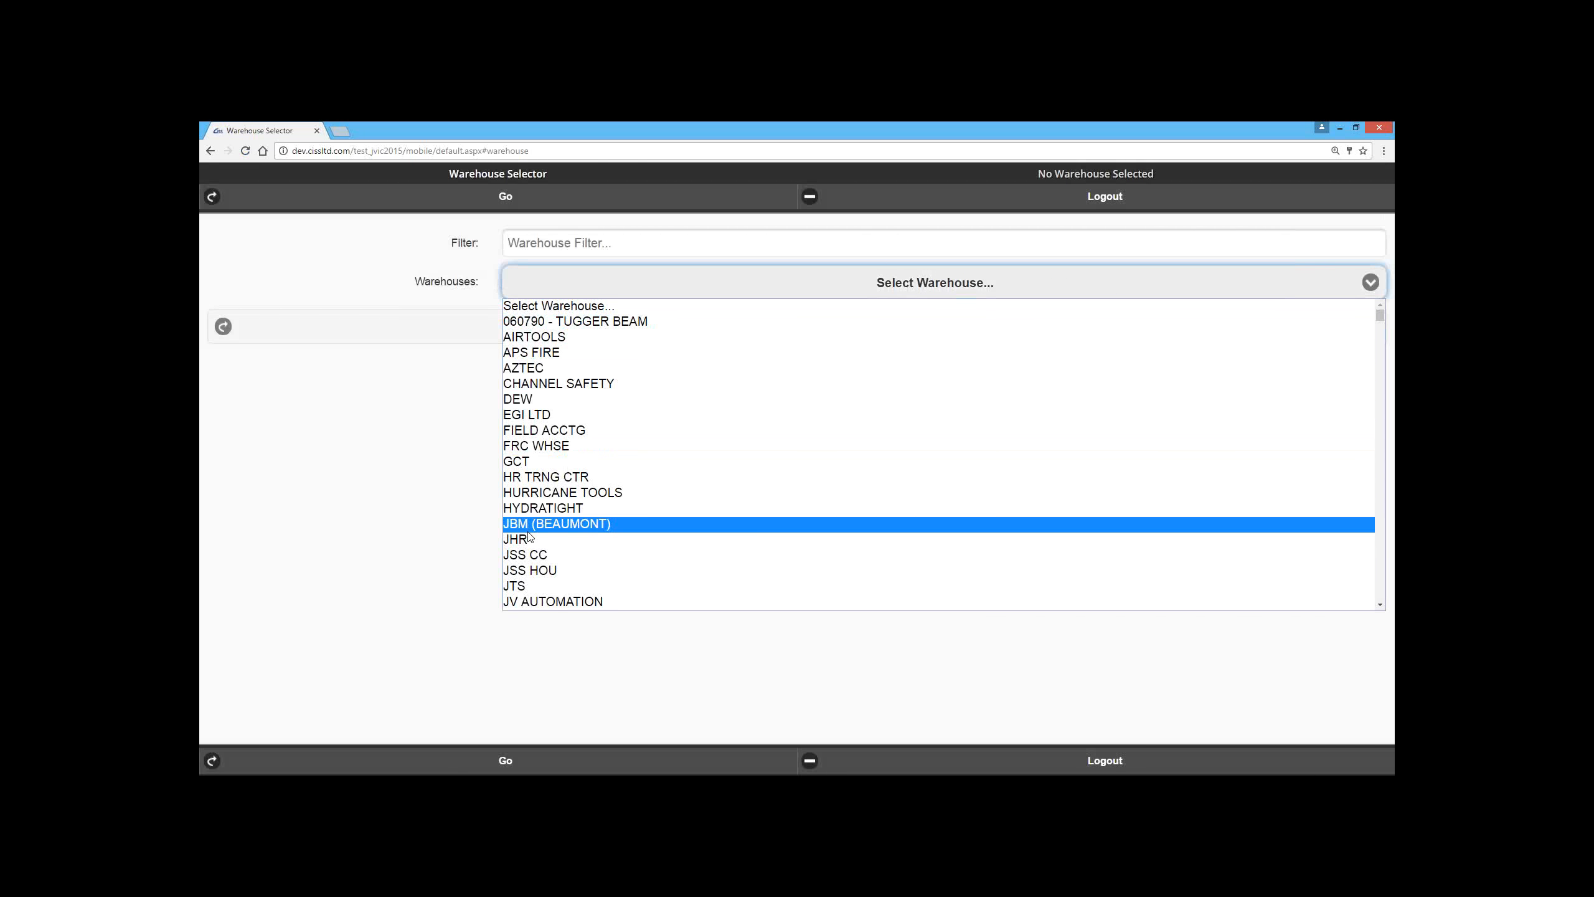
scroll(530, 529, "down", 15)
scroll(531, 529, "up", 20)
scroll(538, 439, "down", 5)
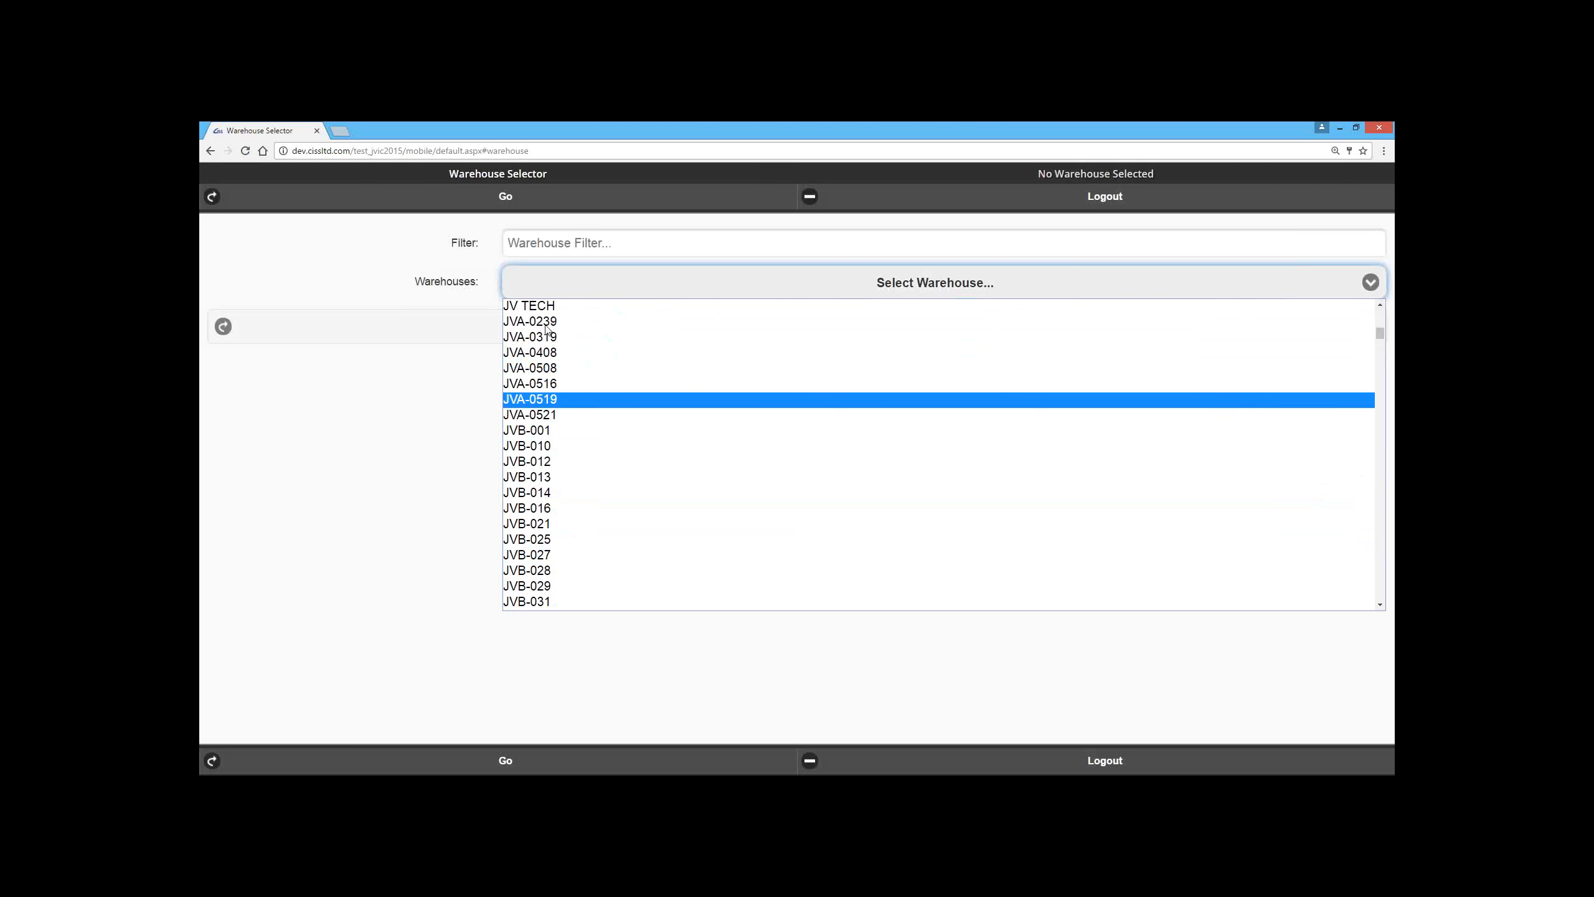
scroll(537, 415, "down", 10)
scroll(535, 420, "down", 10)
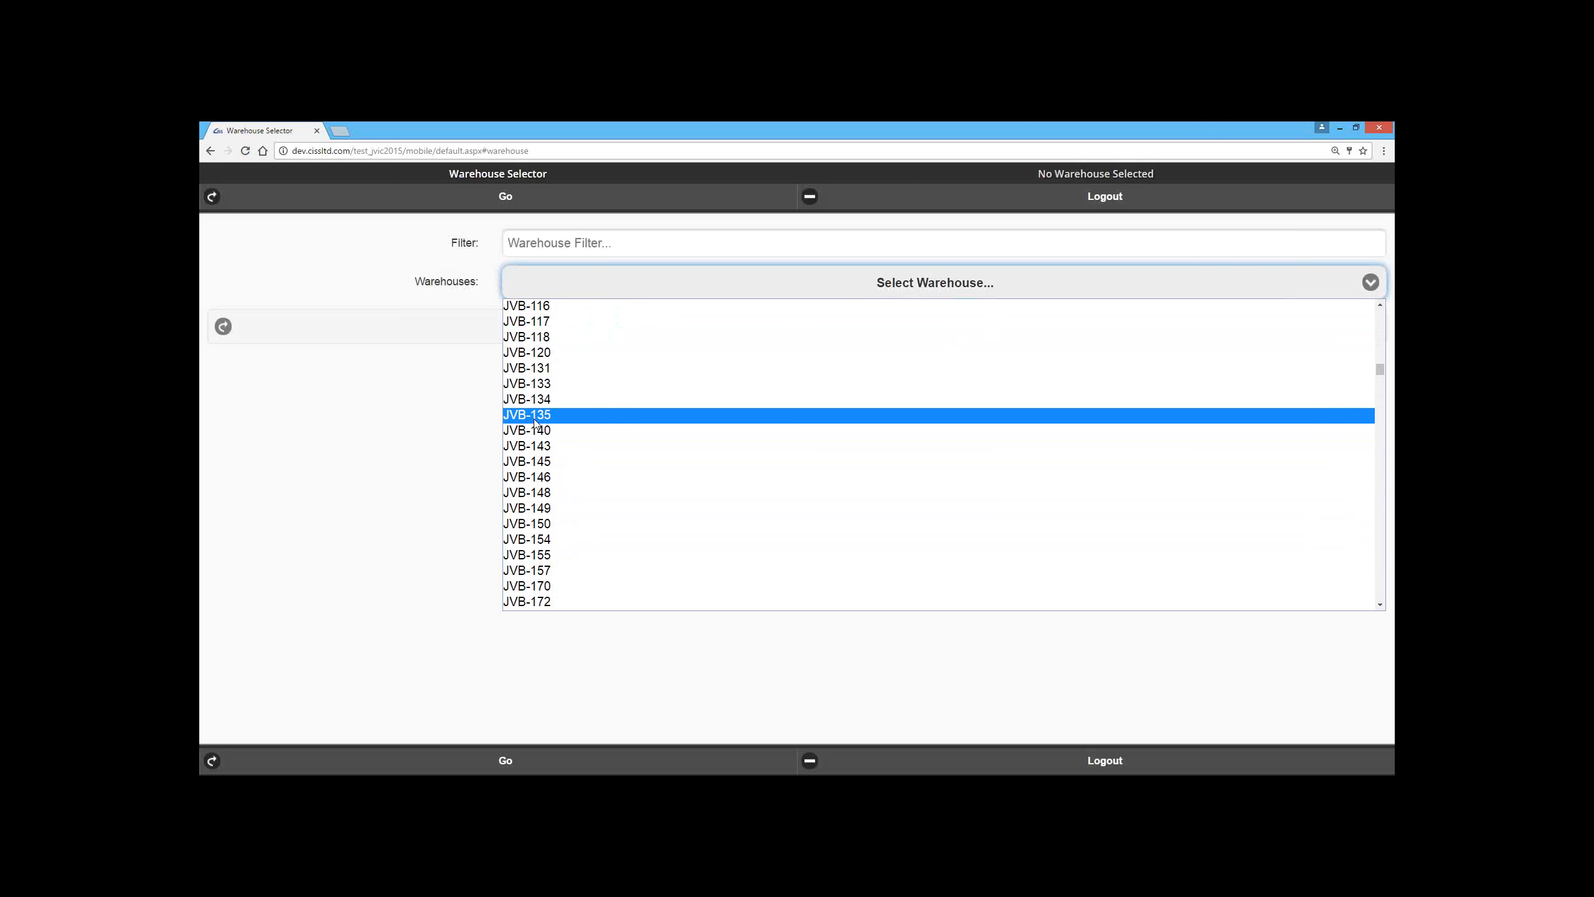
scroll(535, 423, "down", 10)
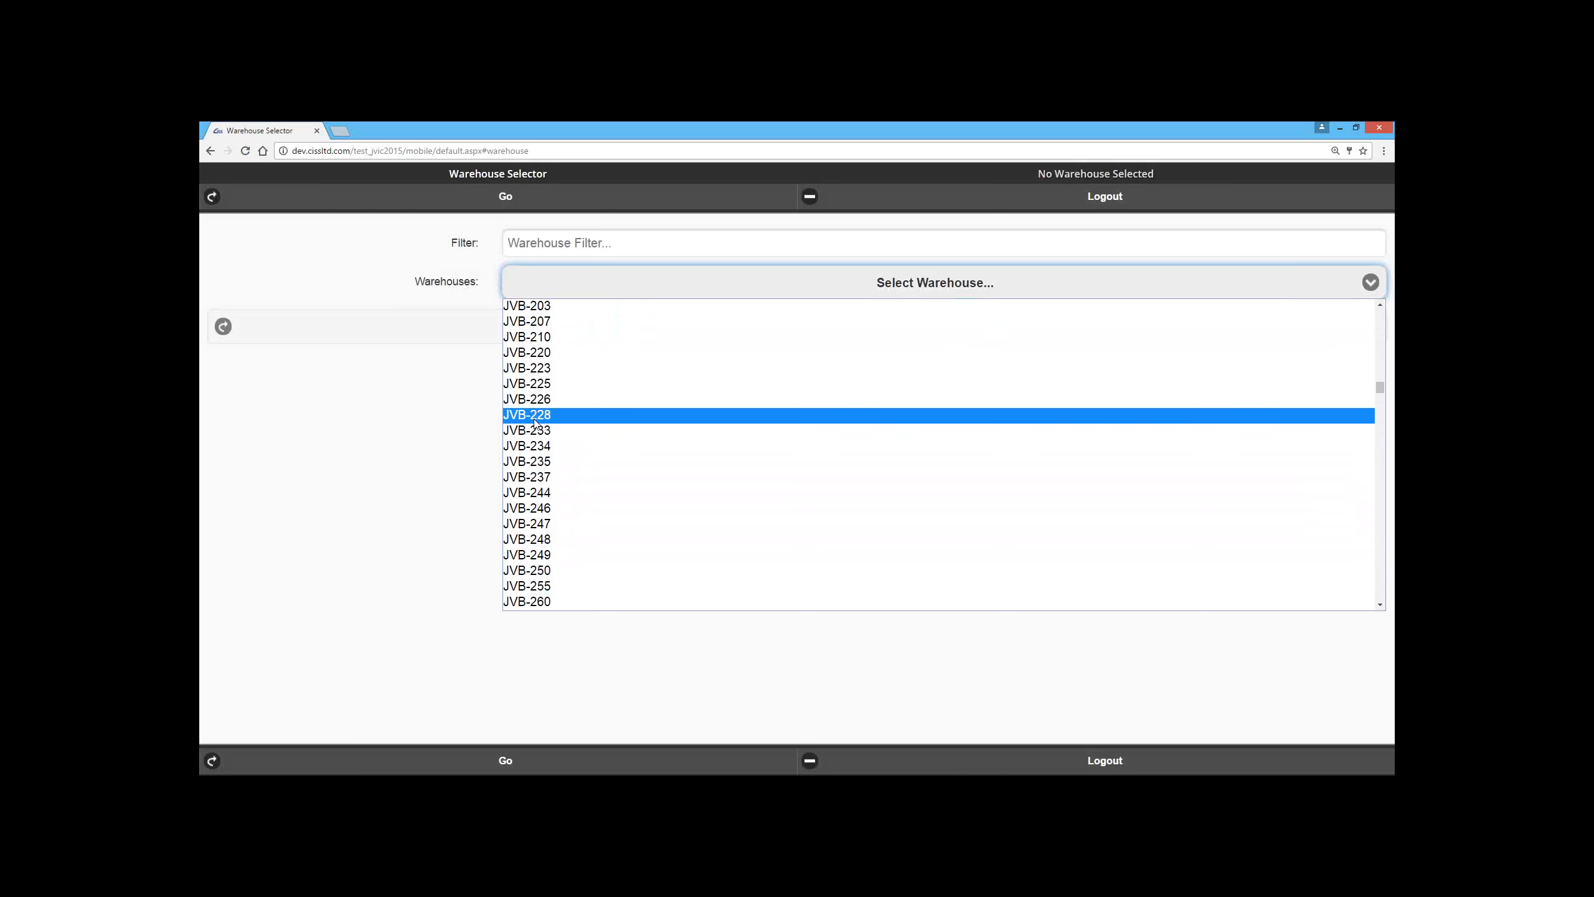
scroll(534, 424, "down", 15)
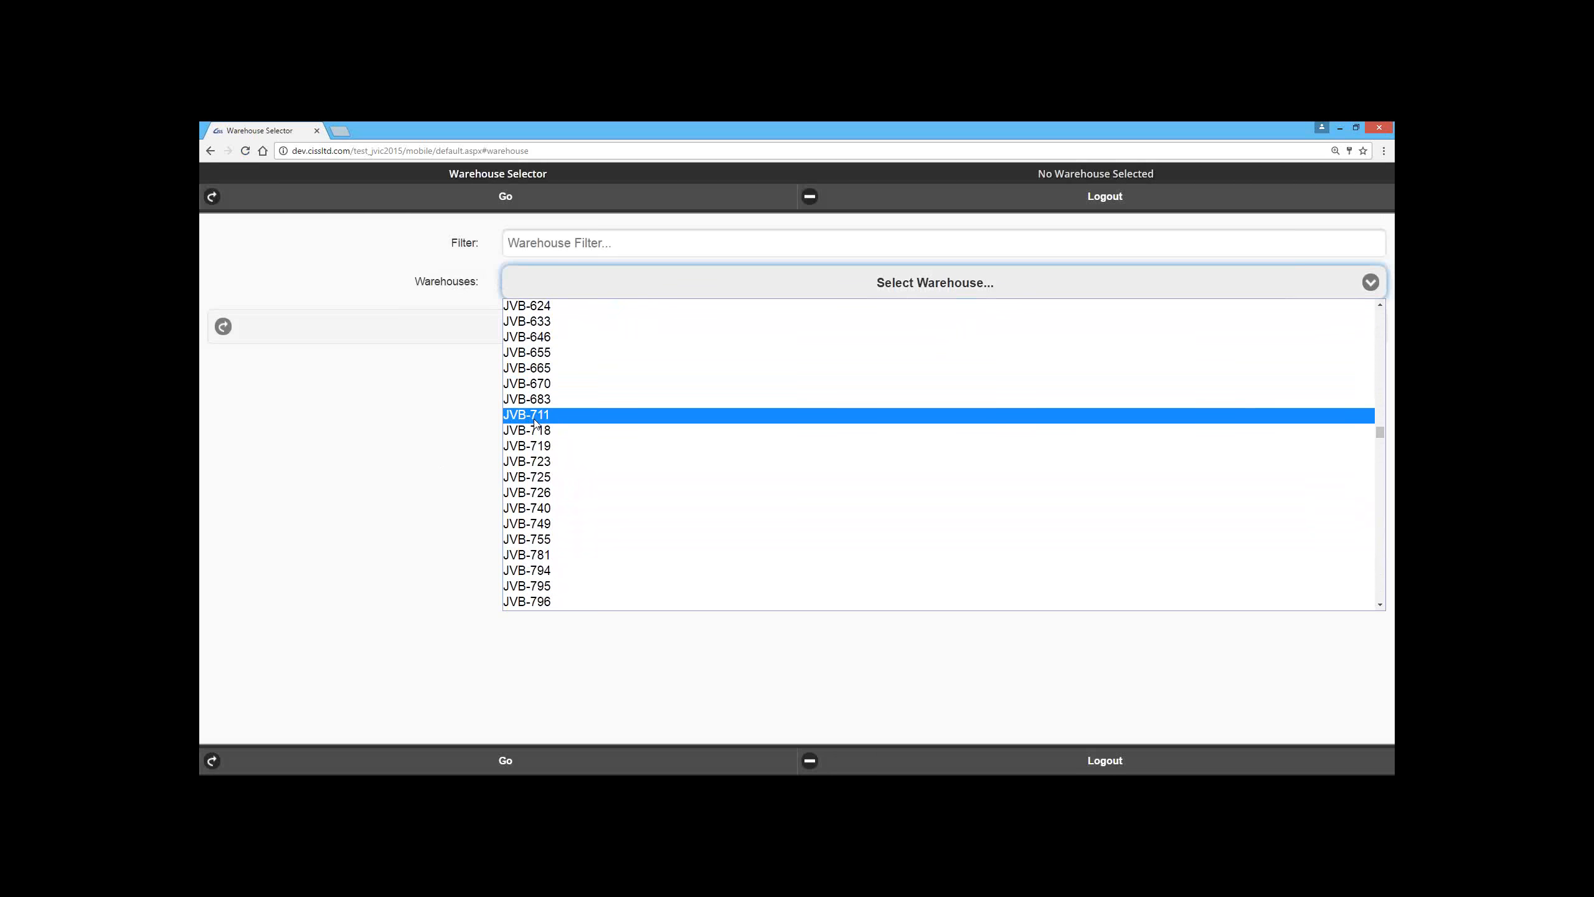
scroll(534, 425, "down", 15)
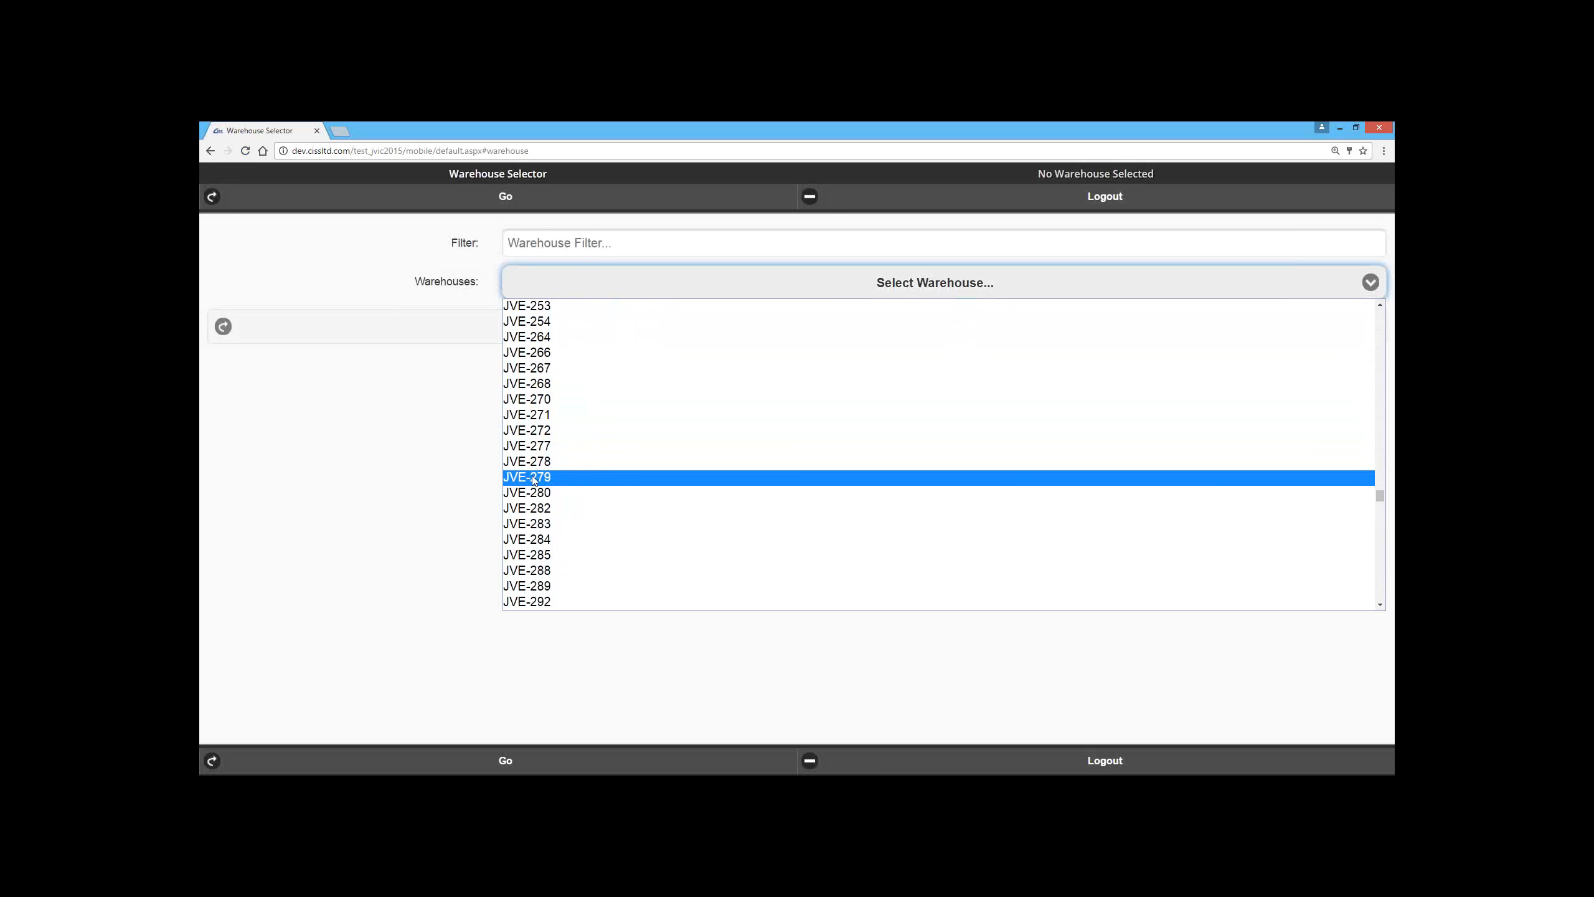
scroll(535, 478, "down", 15)
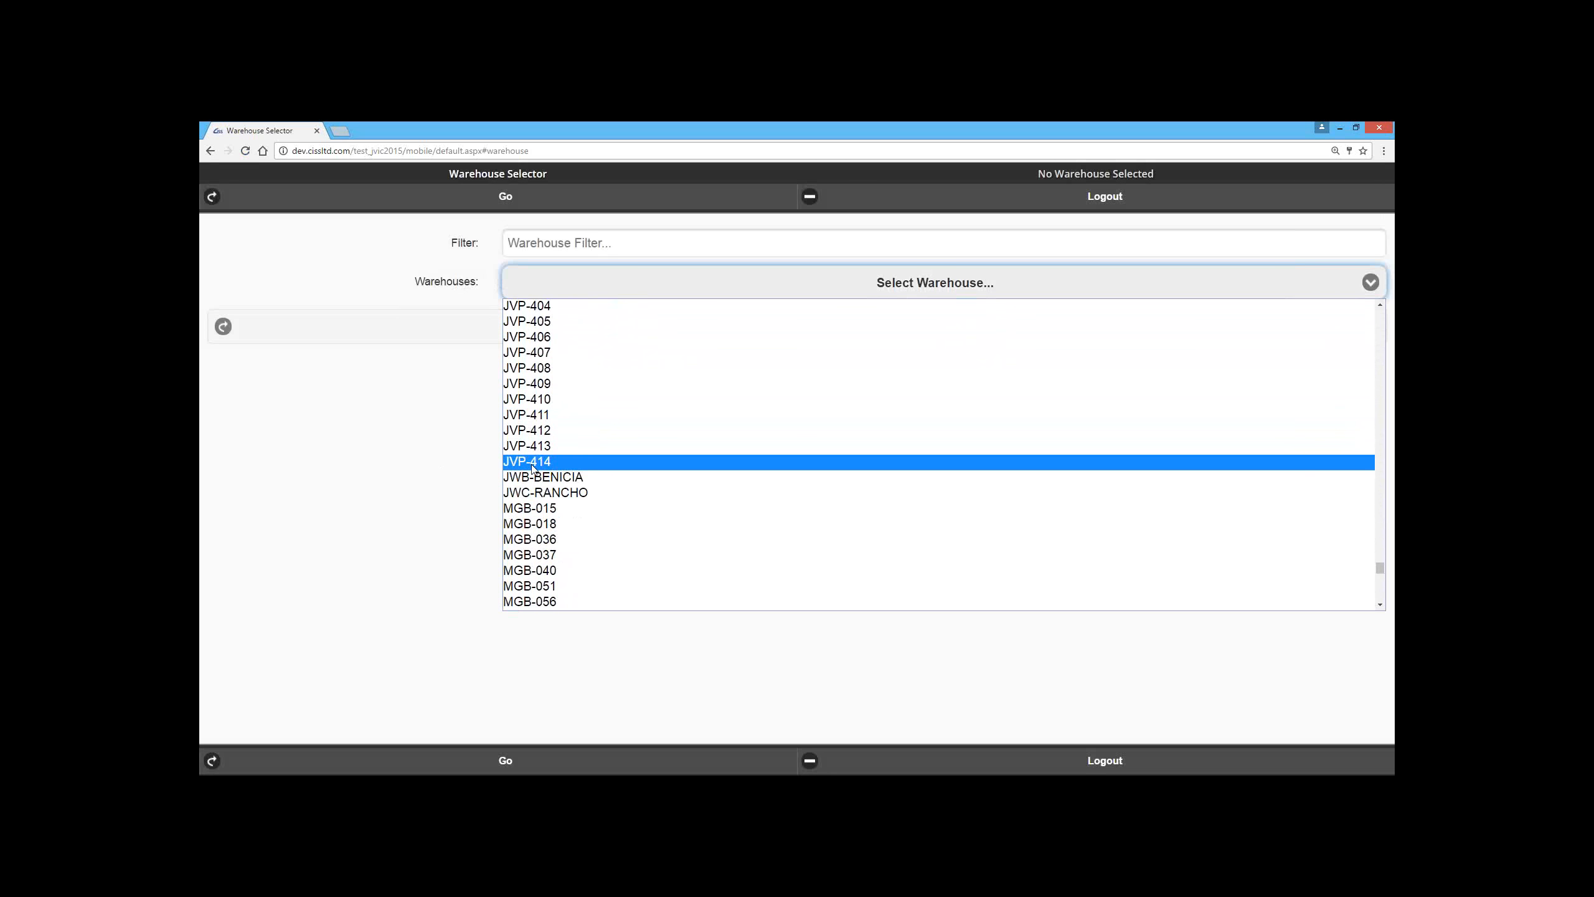
left_click(535, 384)
left_click(584, 336)
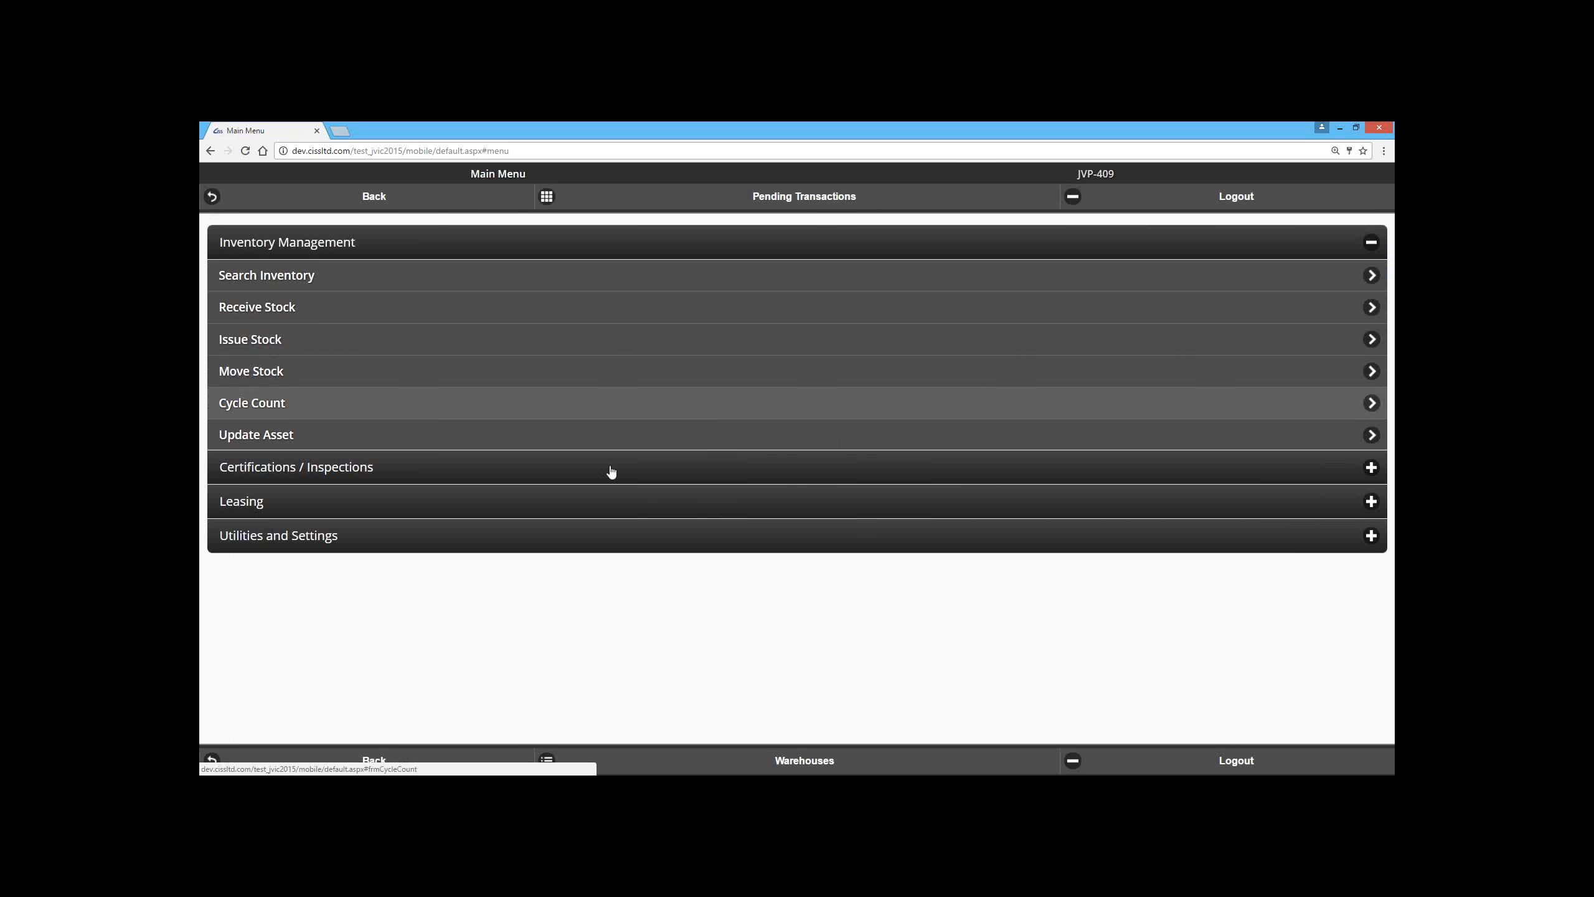
Step: Search the entire JVP-409 inventory with blank criteria and dismiss the result message
left_click(408, 290)
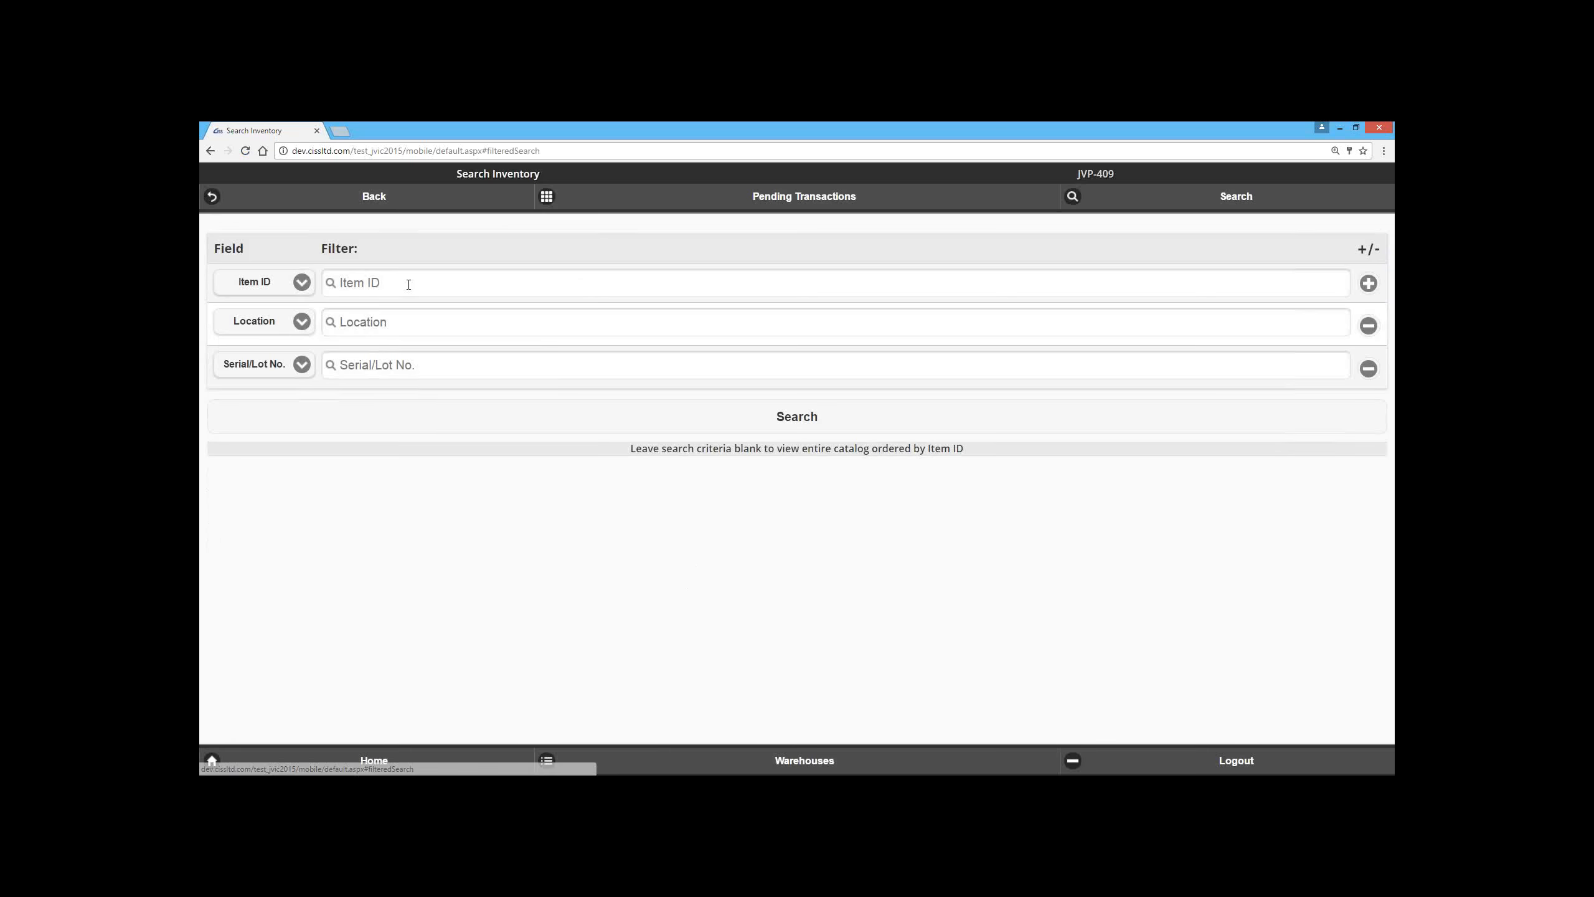
left_click(427, 422)
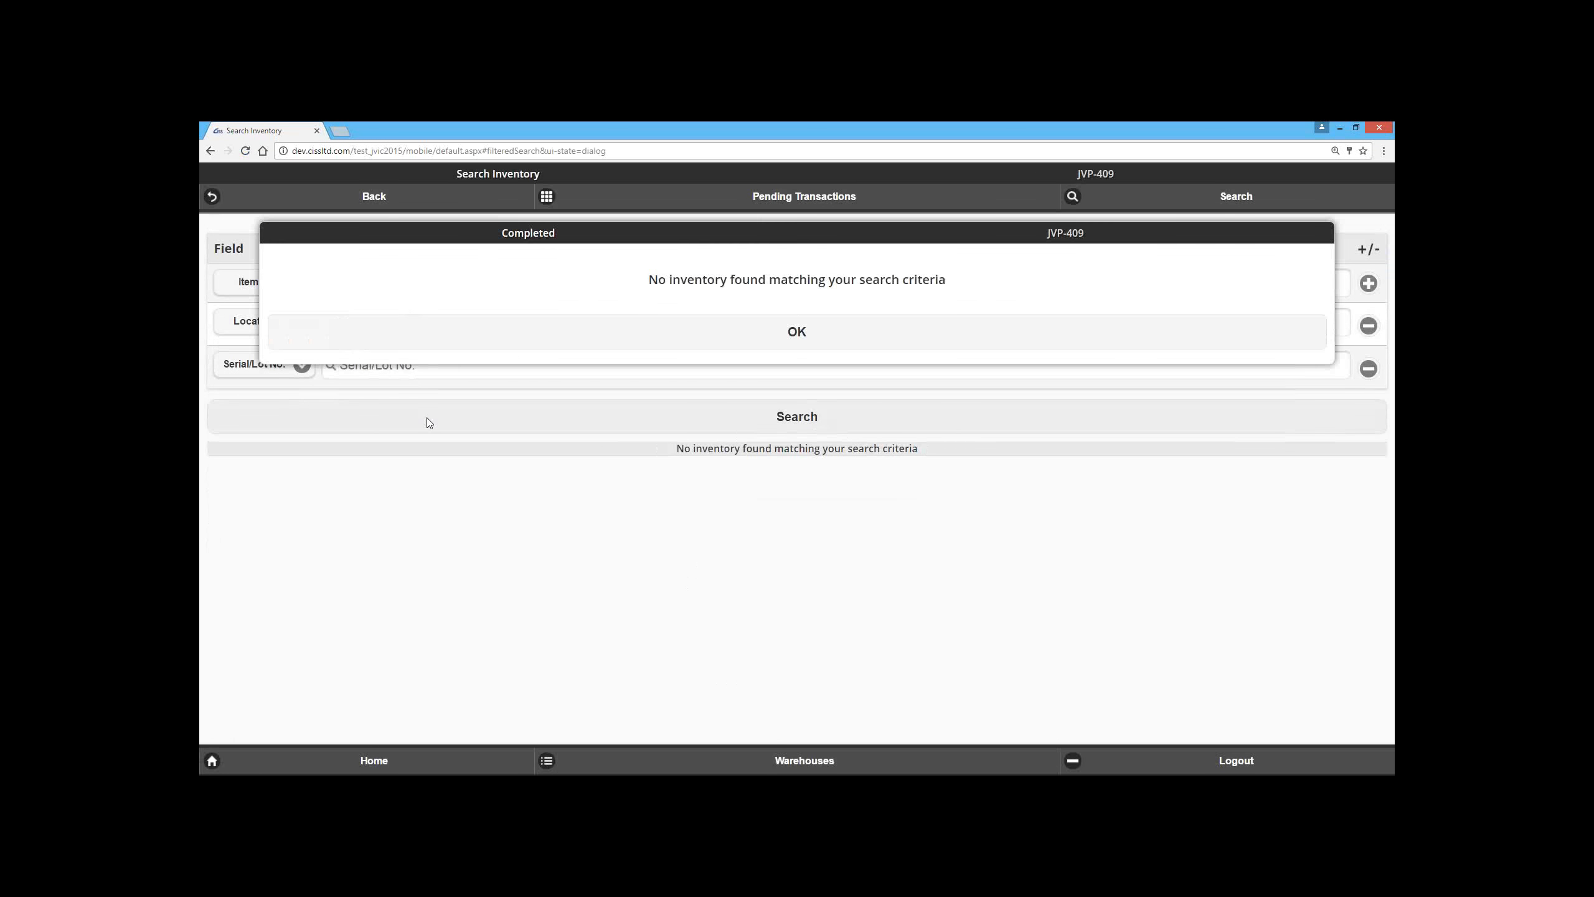
left_click(211, 150)
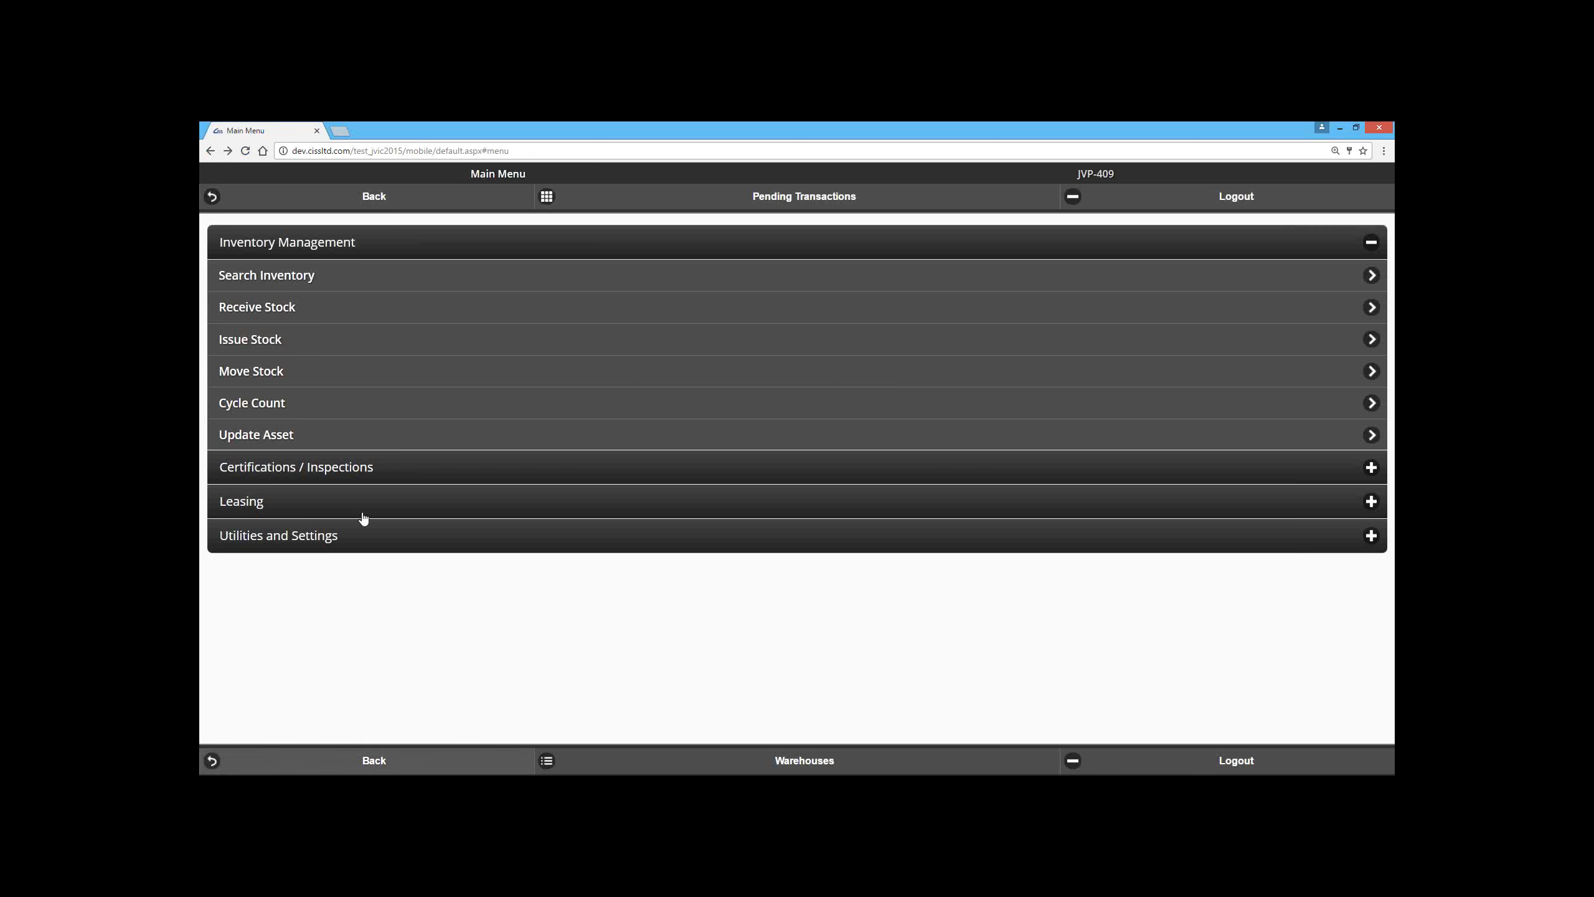
Step: Change the active warehouse to JHR
left_click(767, 762)
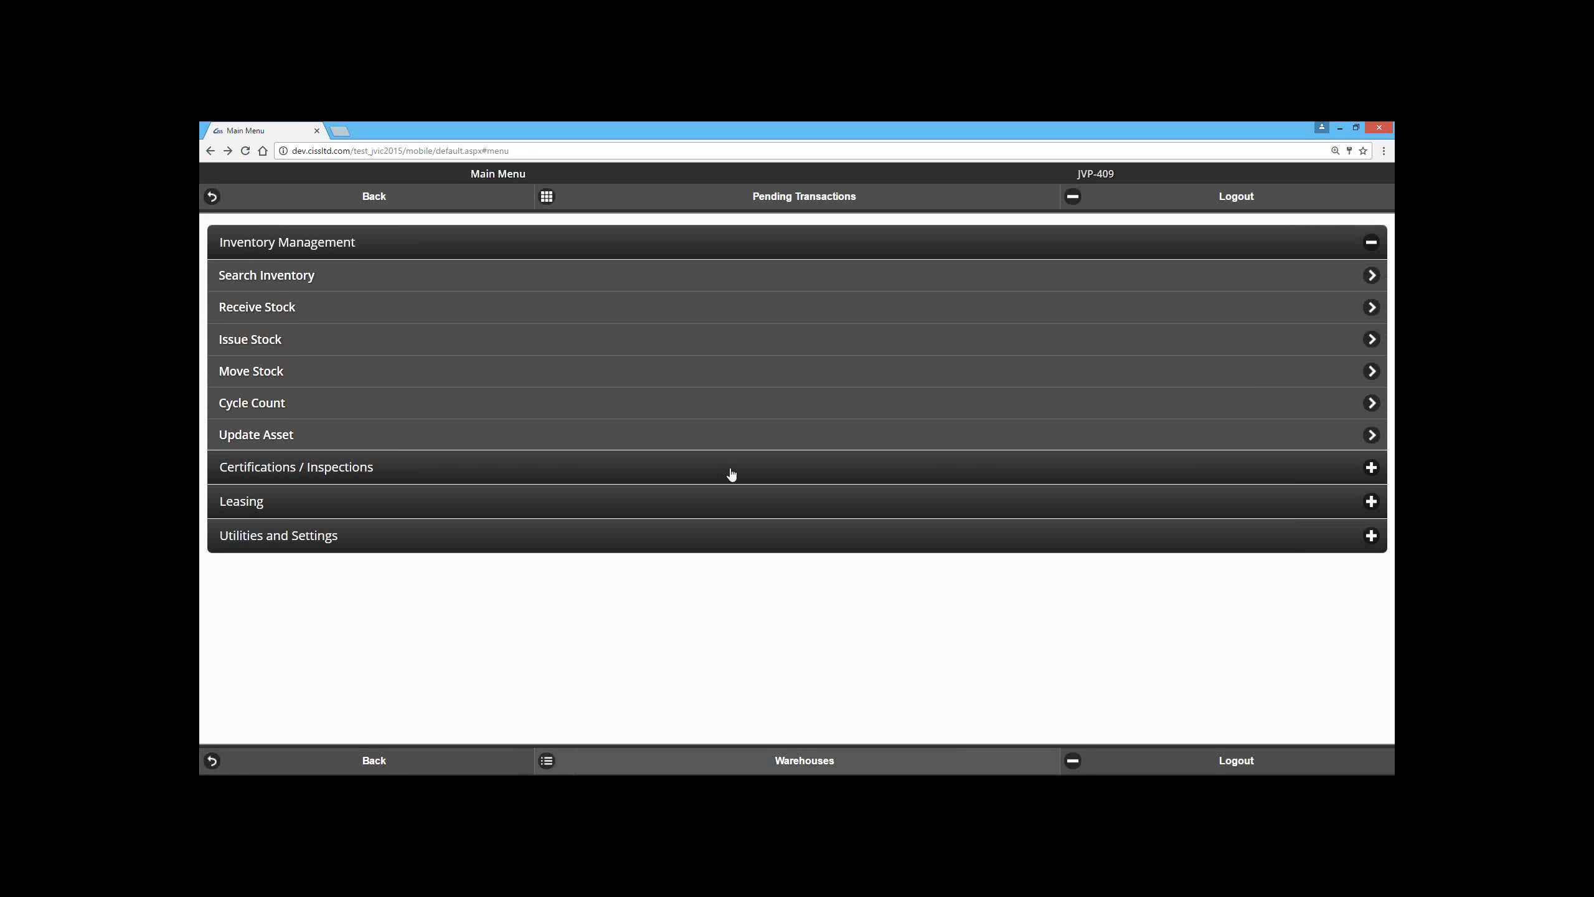
left_click(722, 350)
scroll(463, 440, "up", 15)
scroll(463, 443, "up", 20)
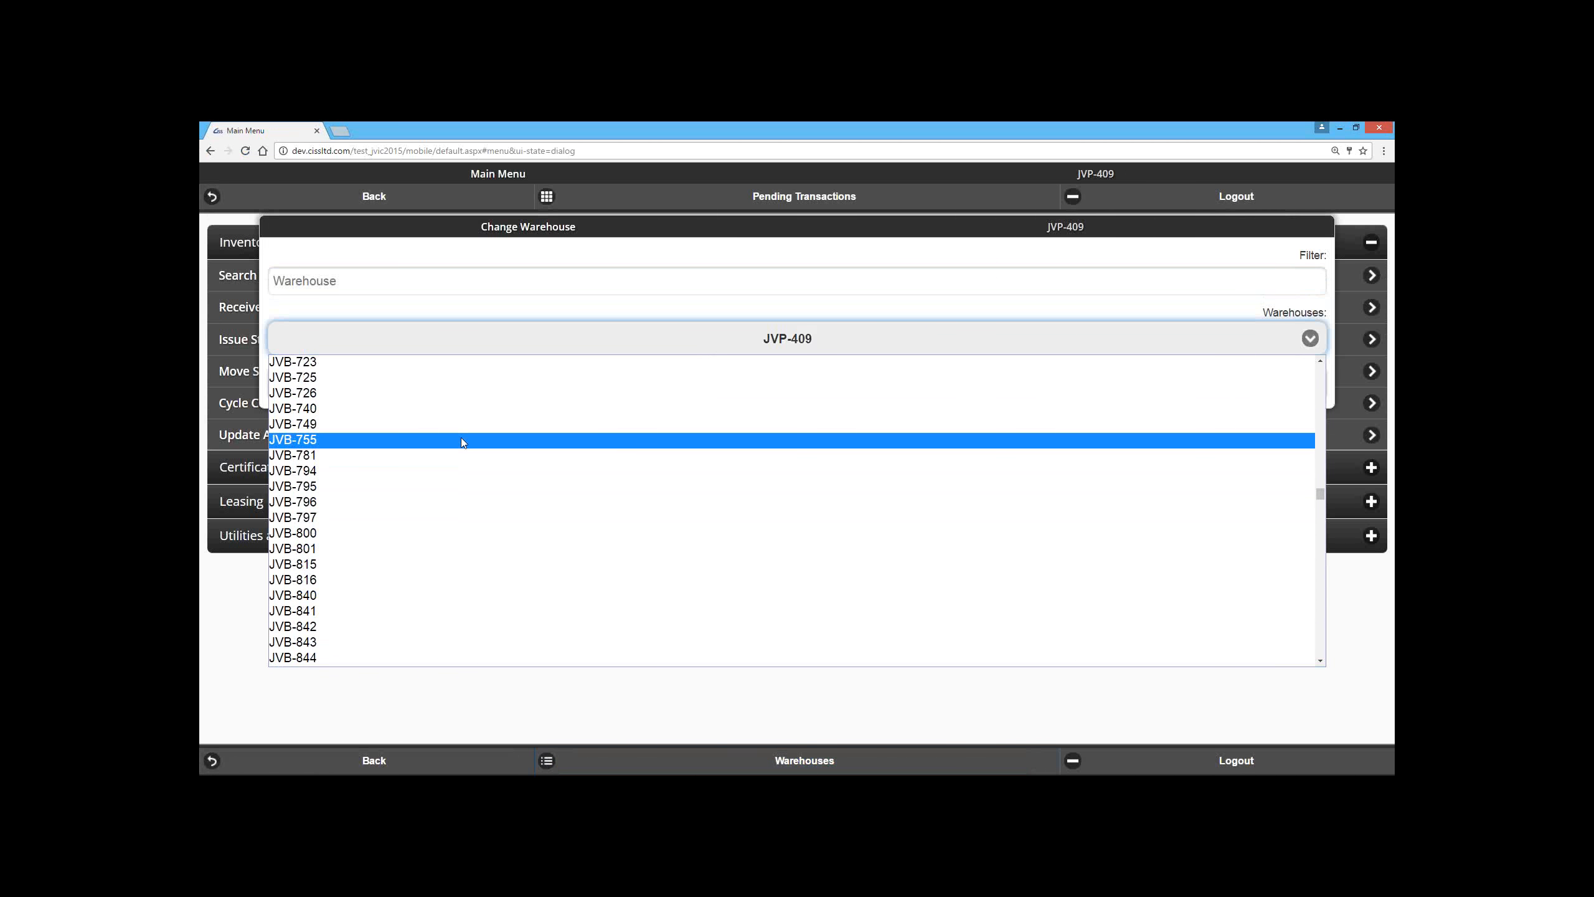
scroll(461, 440, "up", 20)
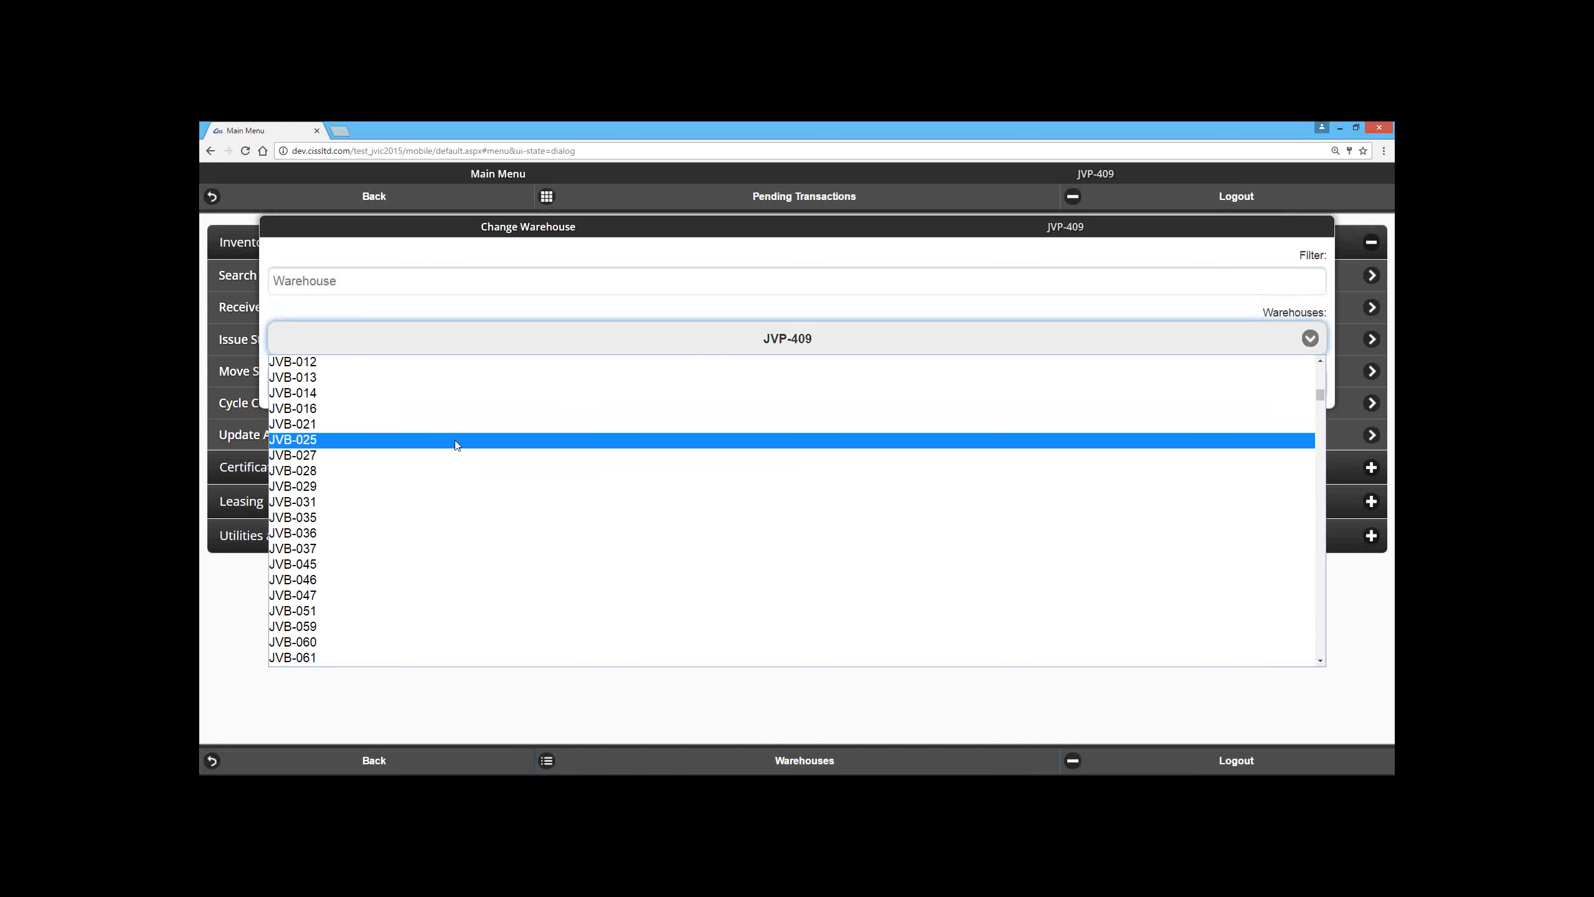
scroll(339, 533, "up", 2)
left_click(320, 450)
key("Tab")
left_click(804, 380)
Step: Search the JHR inventory with blank criteria and add items #030007 and #030008 at WELD UNIV to the pending transactions
left_click(445, 284)
left_click(648, 427)
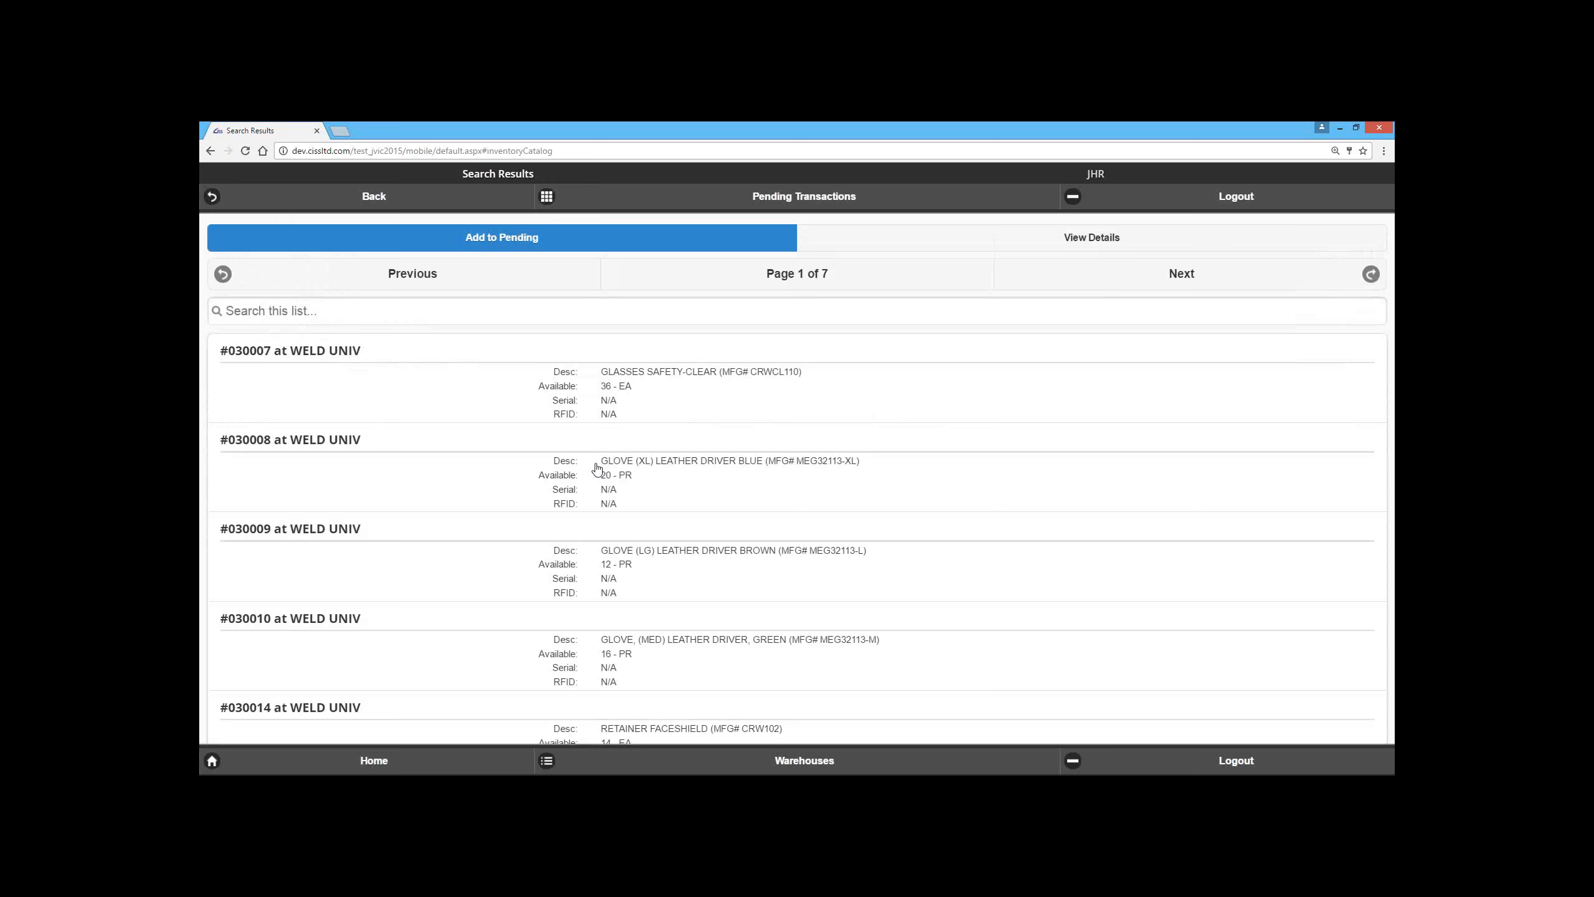
left_click(499, 400)
left_click(499, 467)
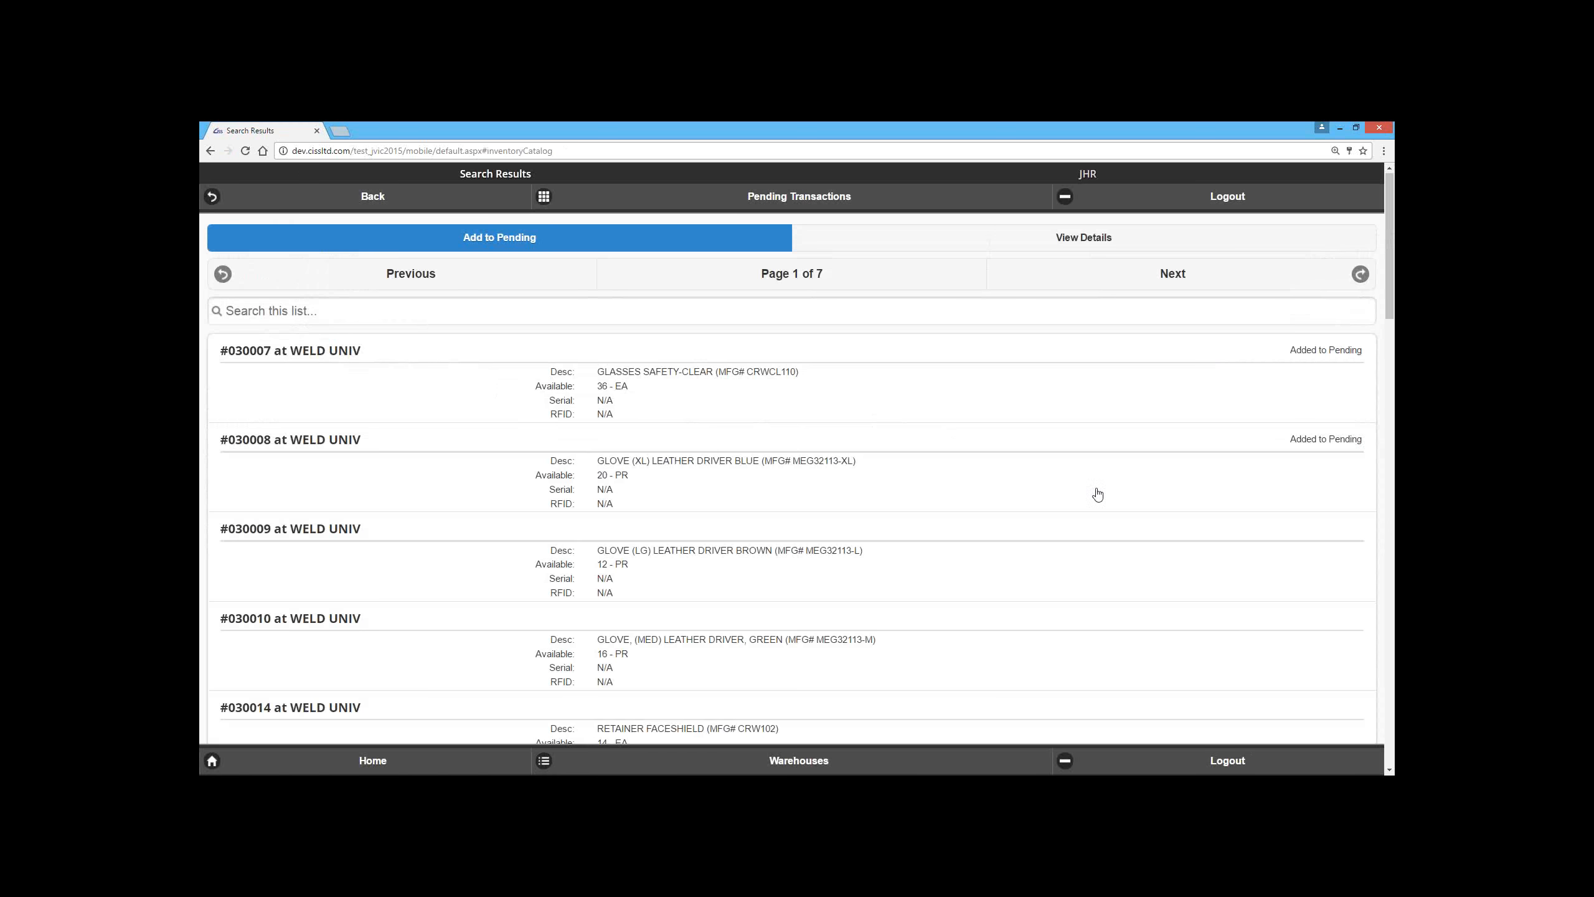
Step: Add items #030009, #030014, #030039 and #030137 at WELD UNIV to the pending transactions
left_click(831, 557)
scroll(820, 543, "down", 4)
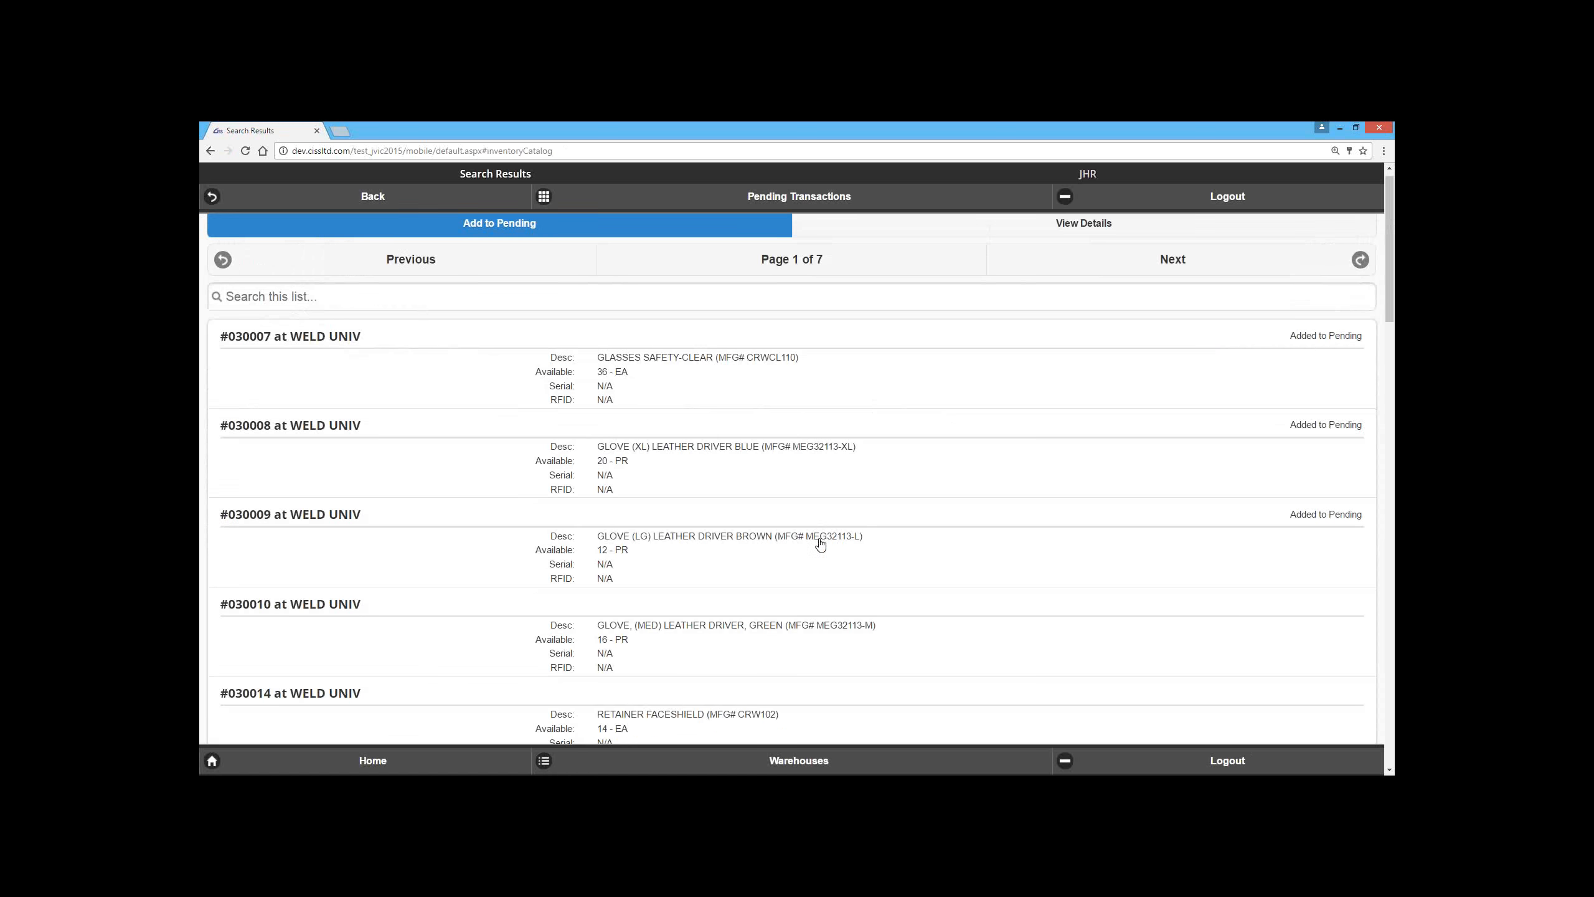
left_click(751, 479)
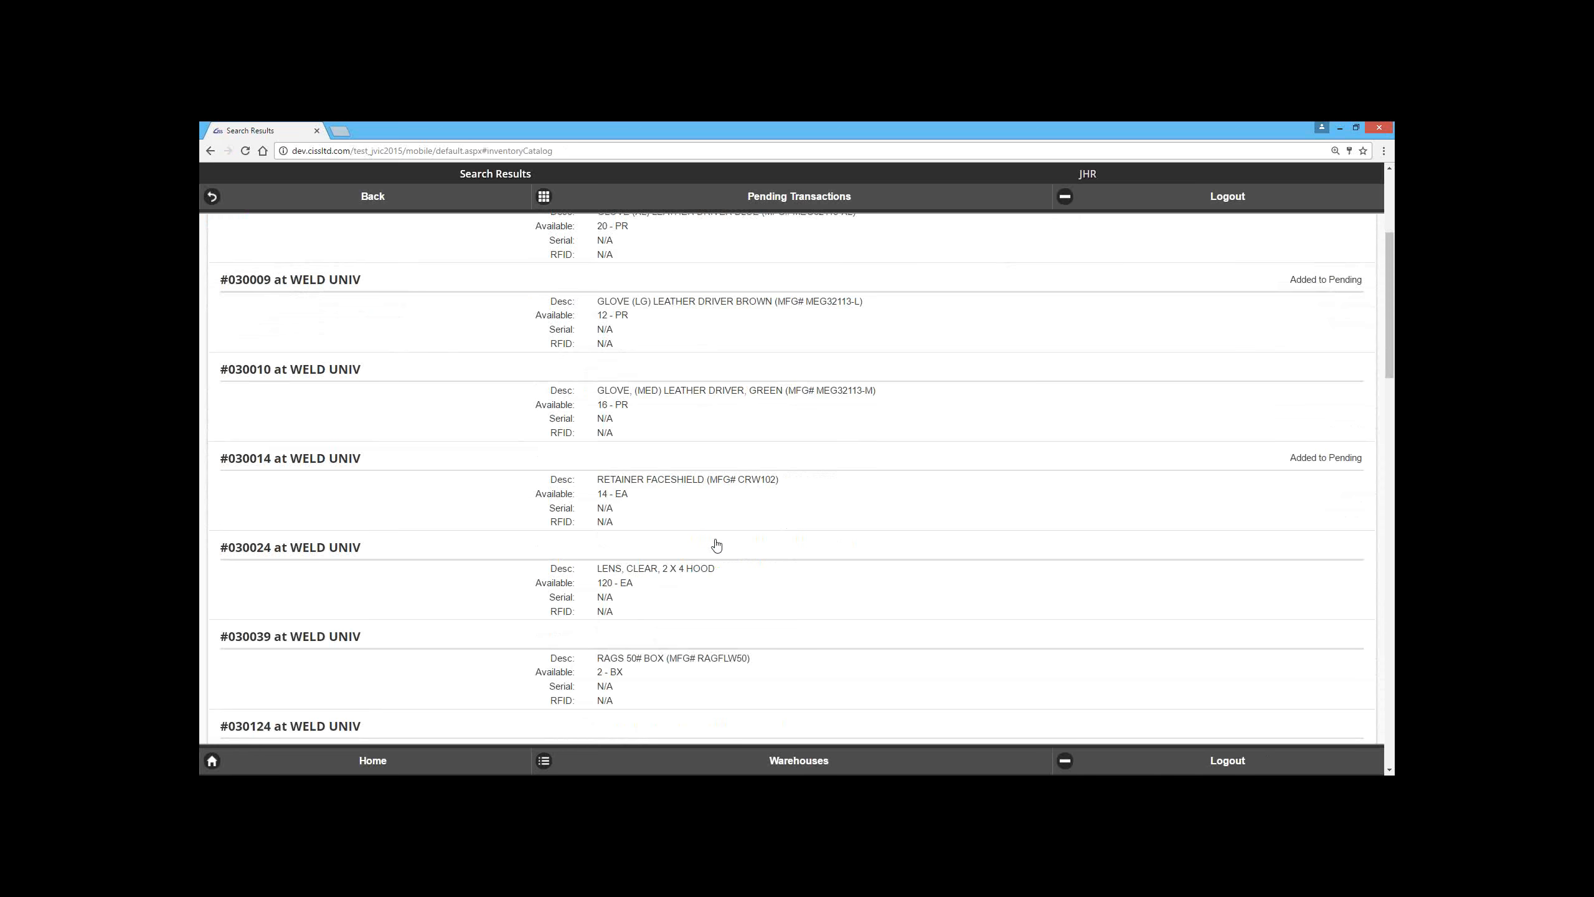
scroll(700, 570, "down", 2)
left_click(699, 570)
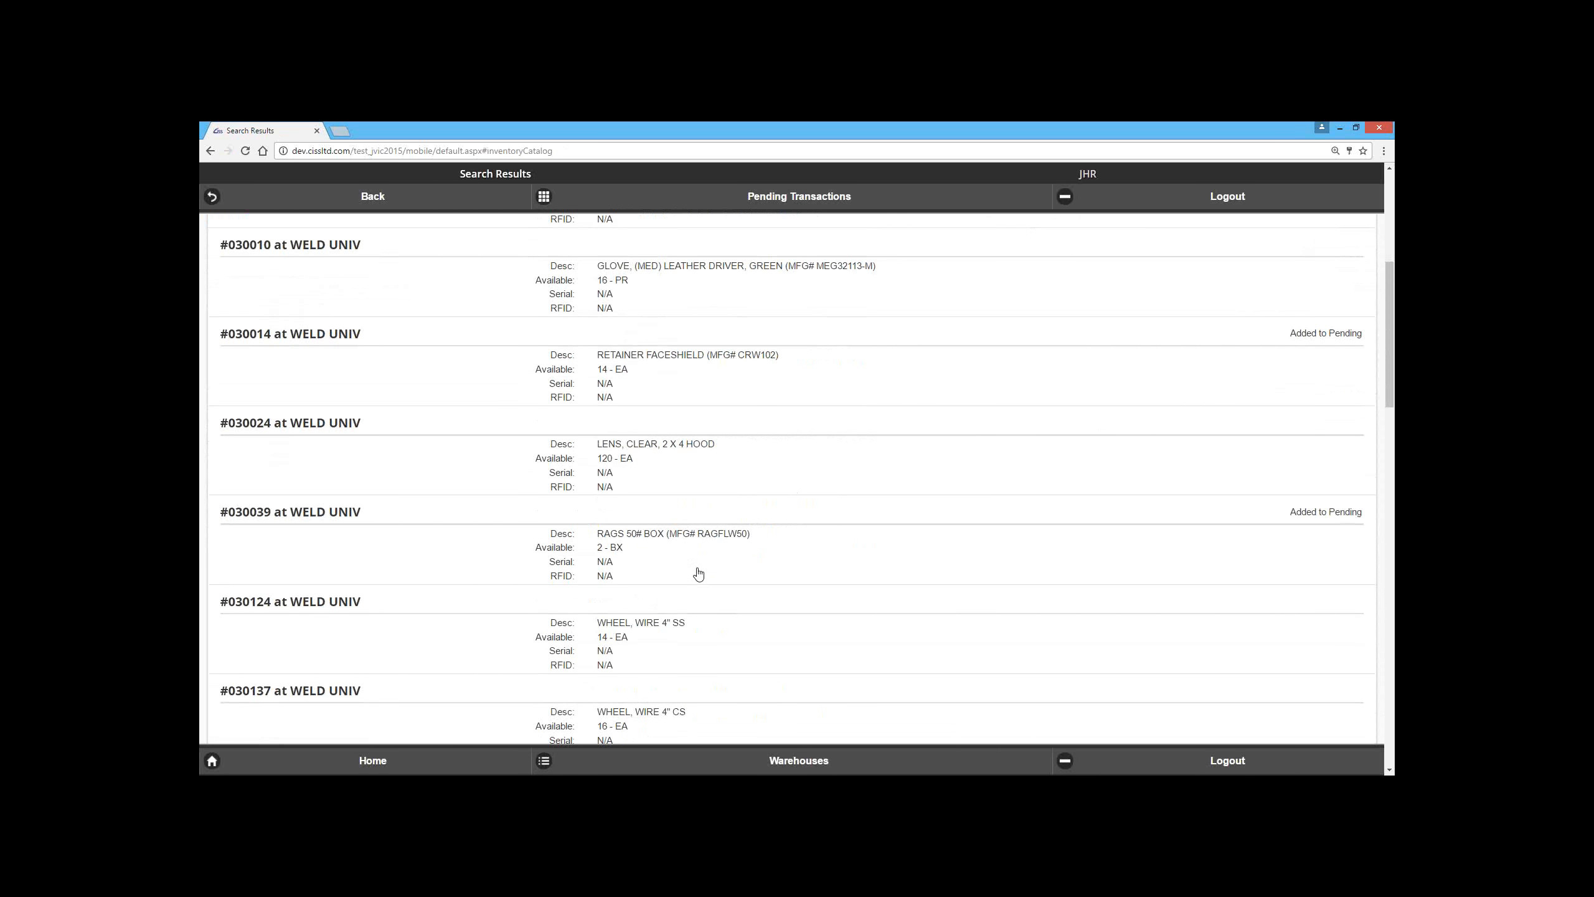
scroll(696, 630, "down", 1)
left_click(694, 664)
Step: Add the #050001 portaband saw and the #050006 grinders with serials JHR11358 and JHR11363 to the pending transactions
scroll(693, 663, "down", 9)
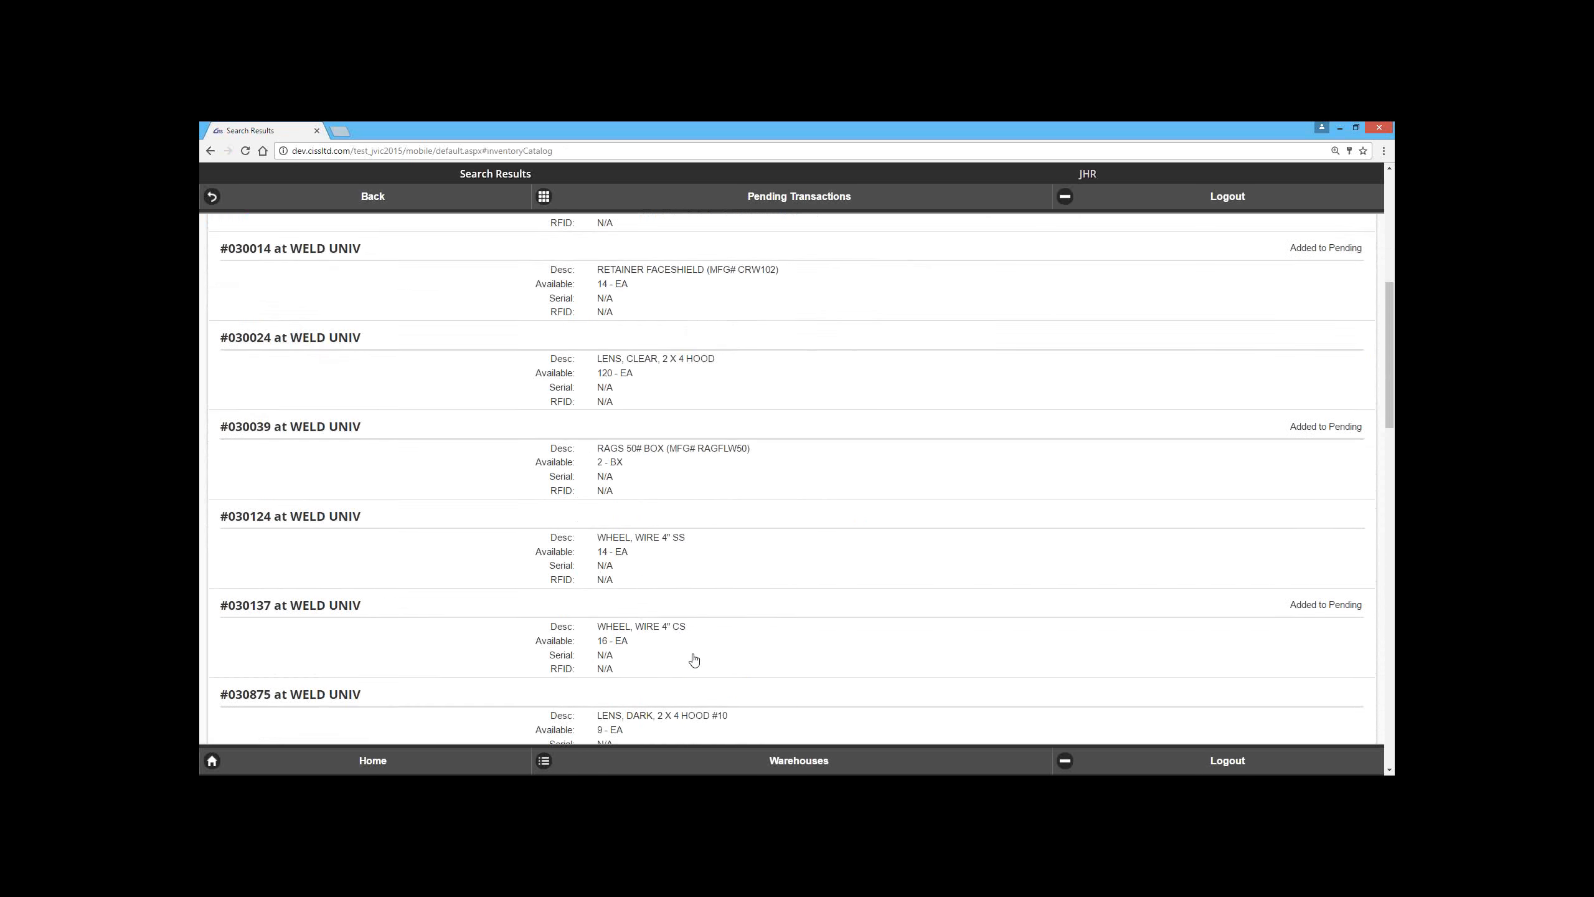
left_click(693, 656)
scroll(693, 657, "down", 5)
left_click(691, 656)
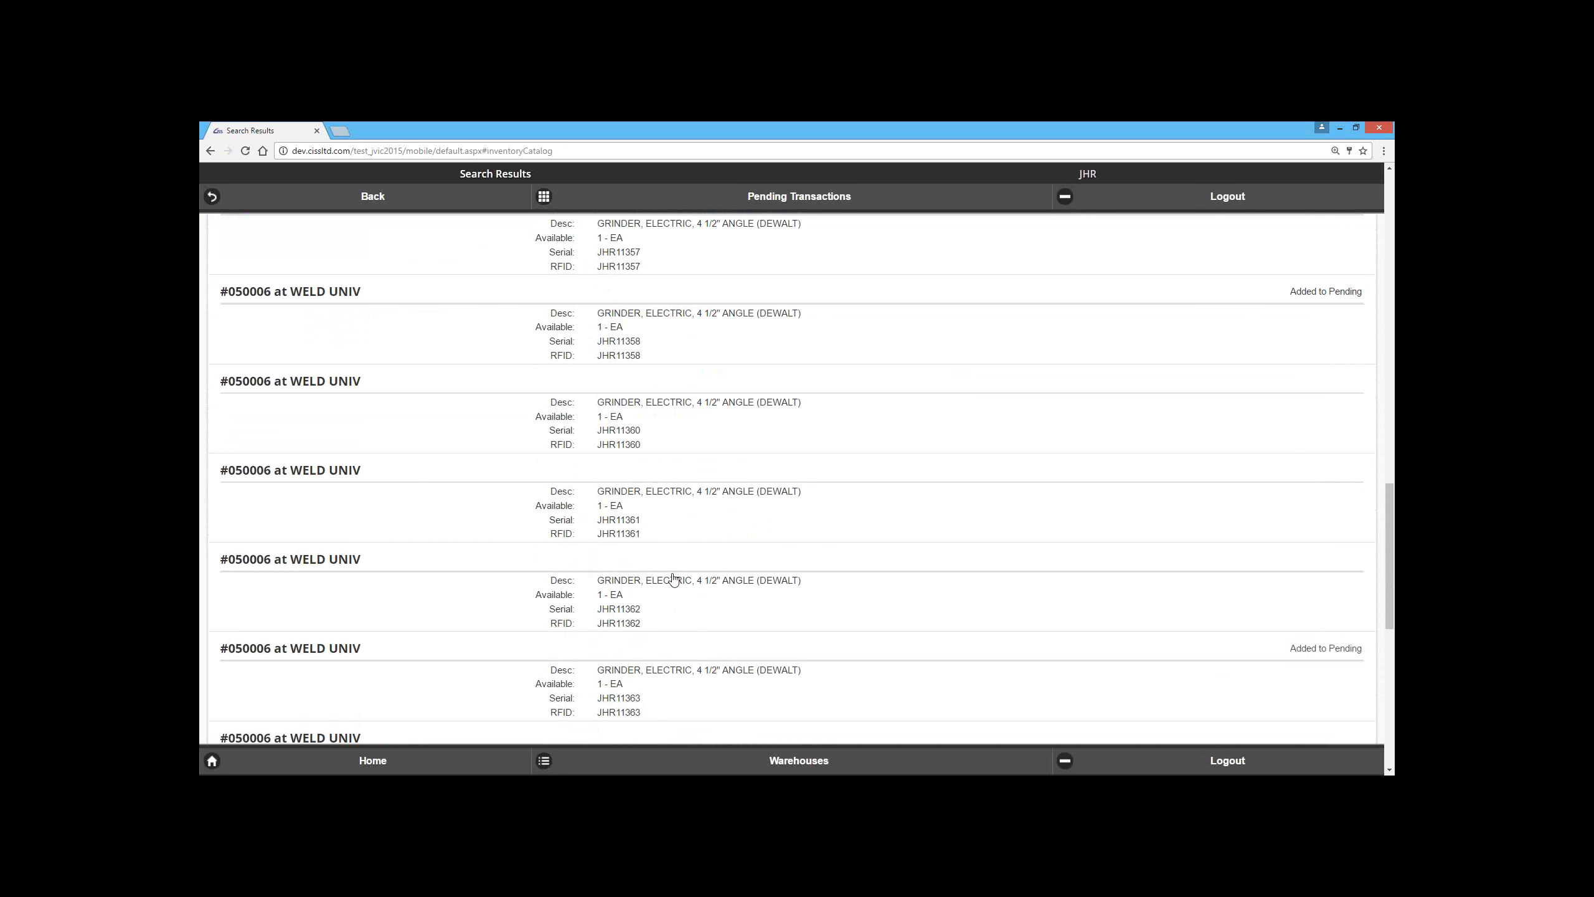
Step: Open the pending transactions and examine the units and location details of the listed items, including the #050001 portaband saw
left_click(731, 213)
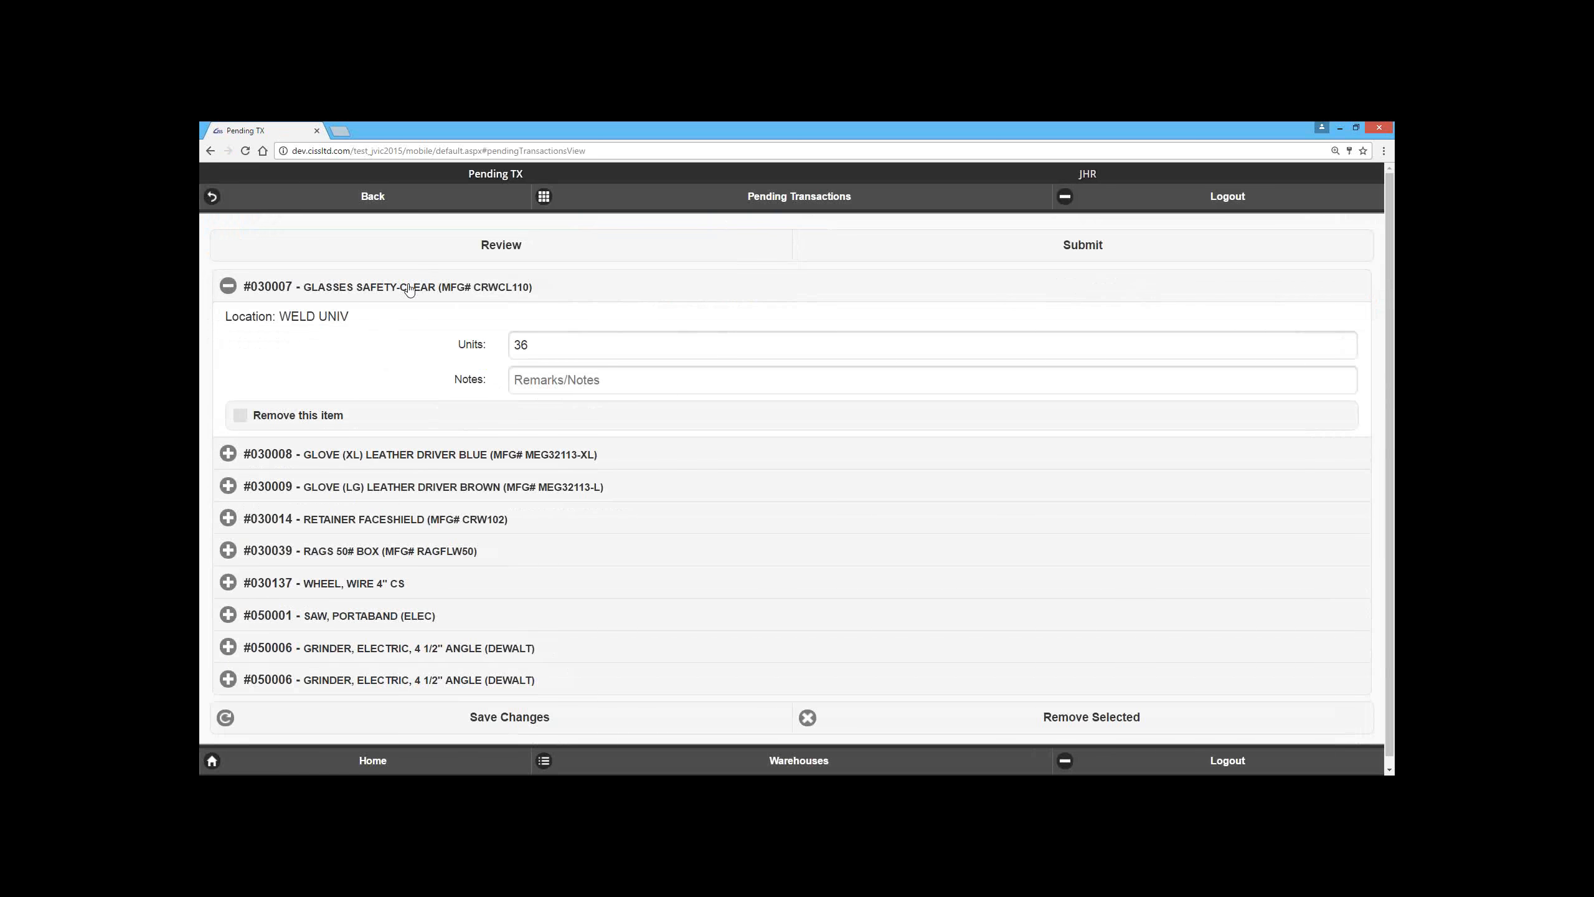
left_click(384, 454)
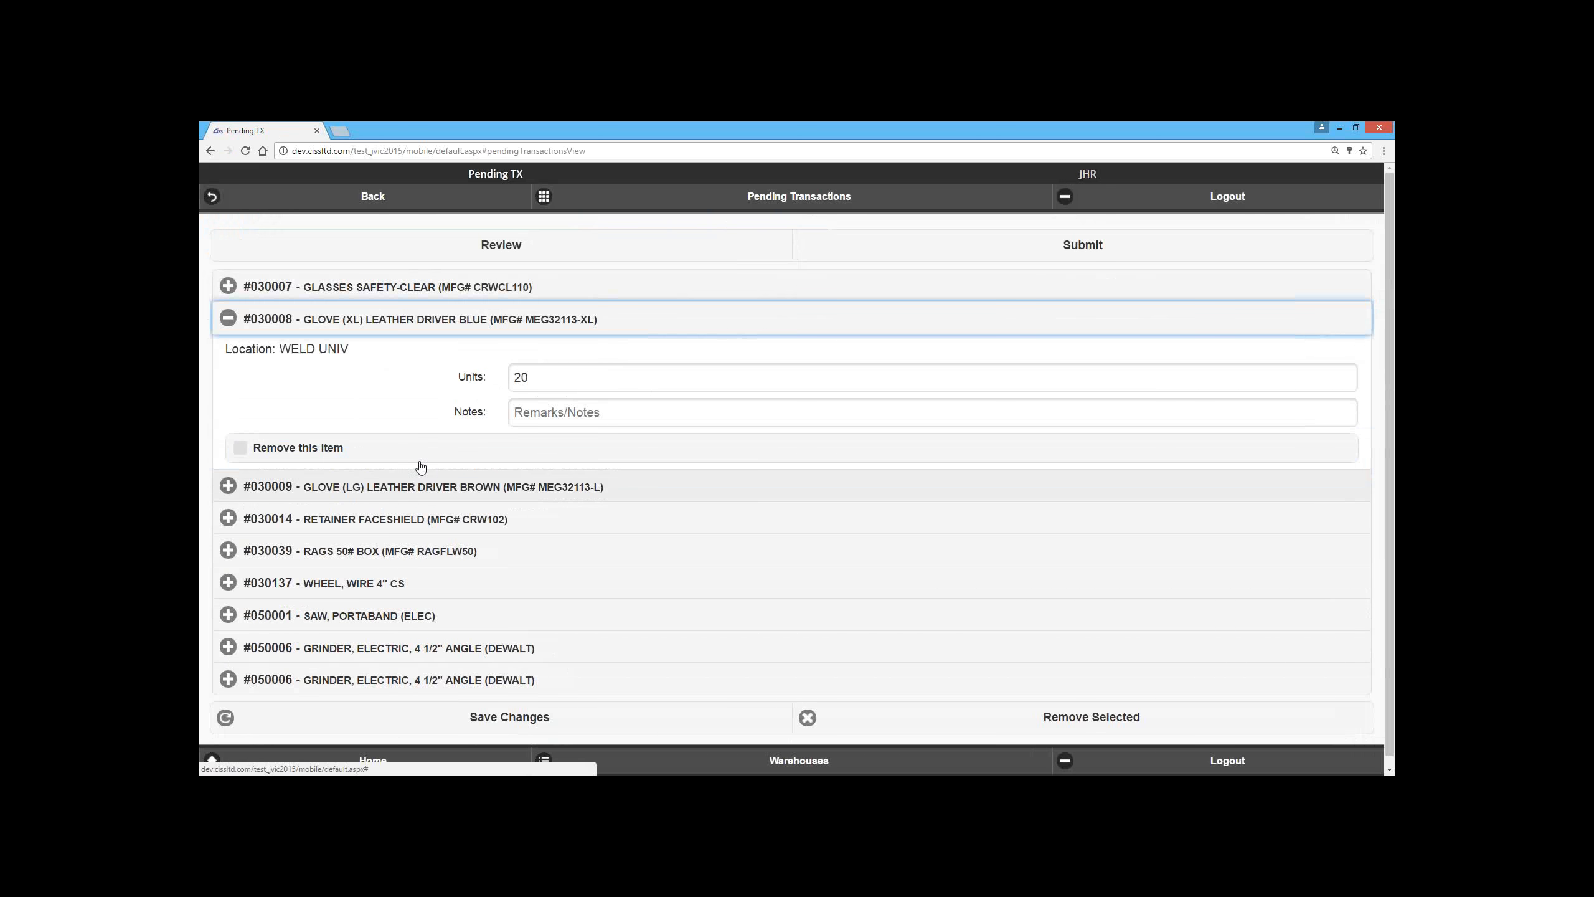
left_click(417, 489)
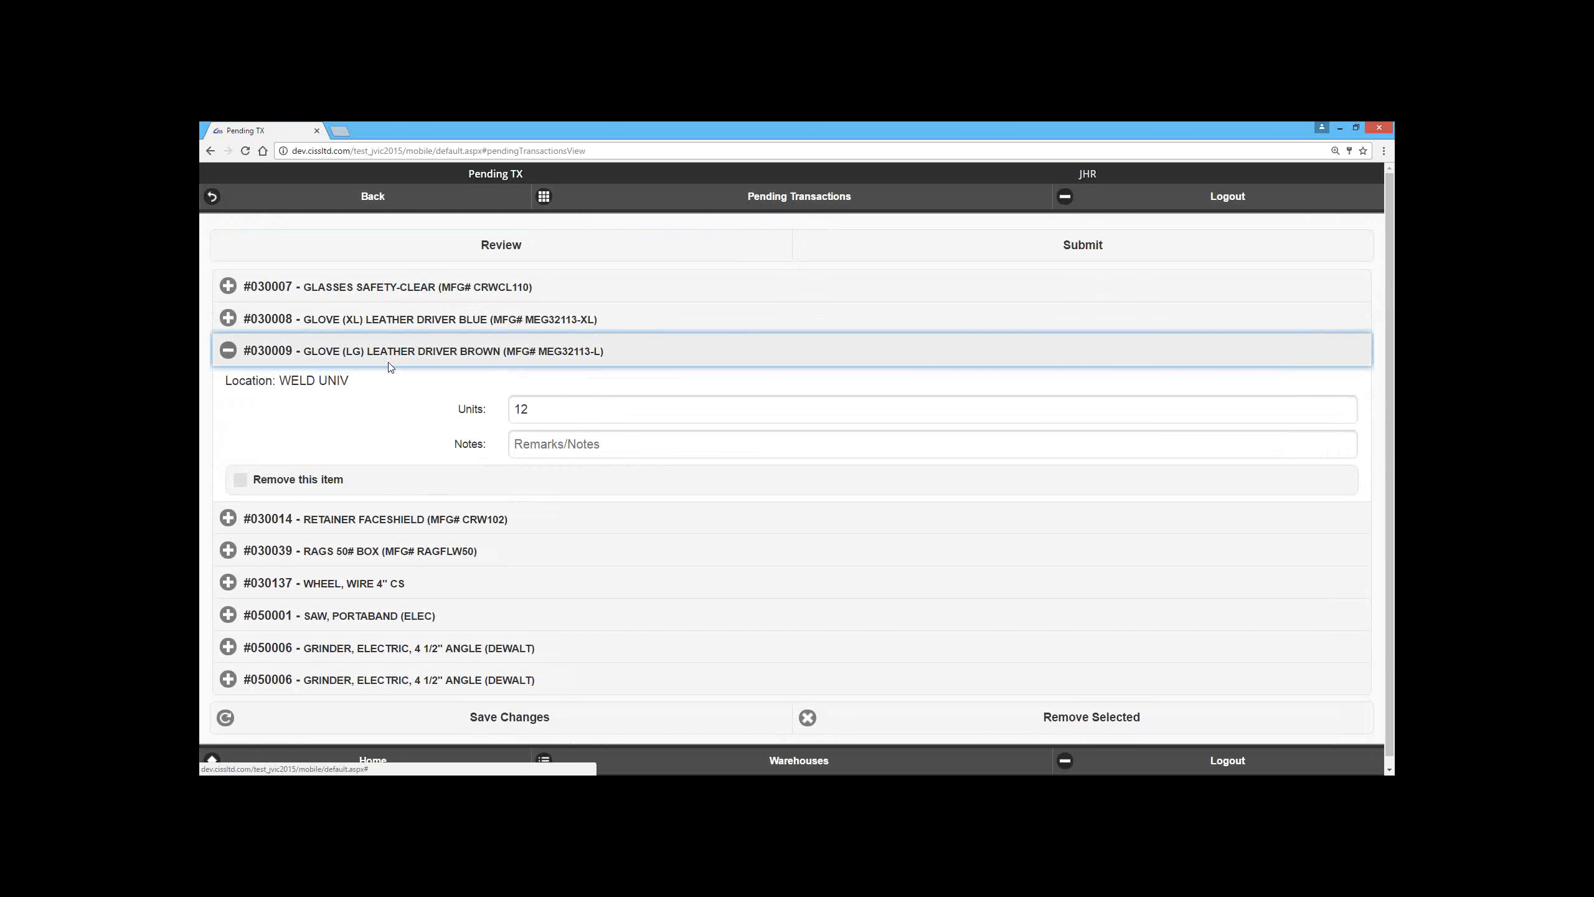
left_click(370, 521)
left_click(369, 542)
left_click(389, 613)
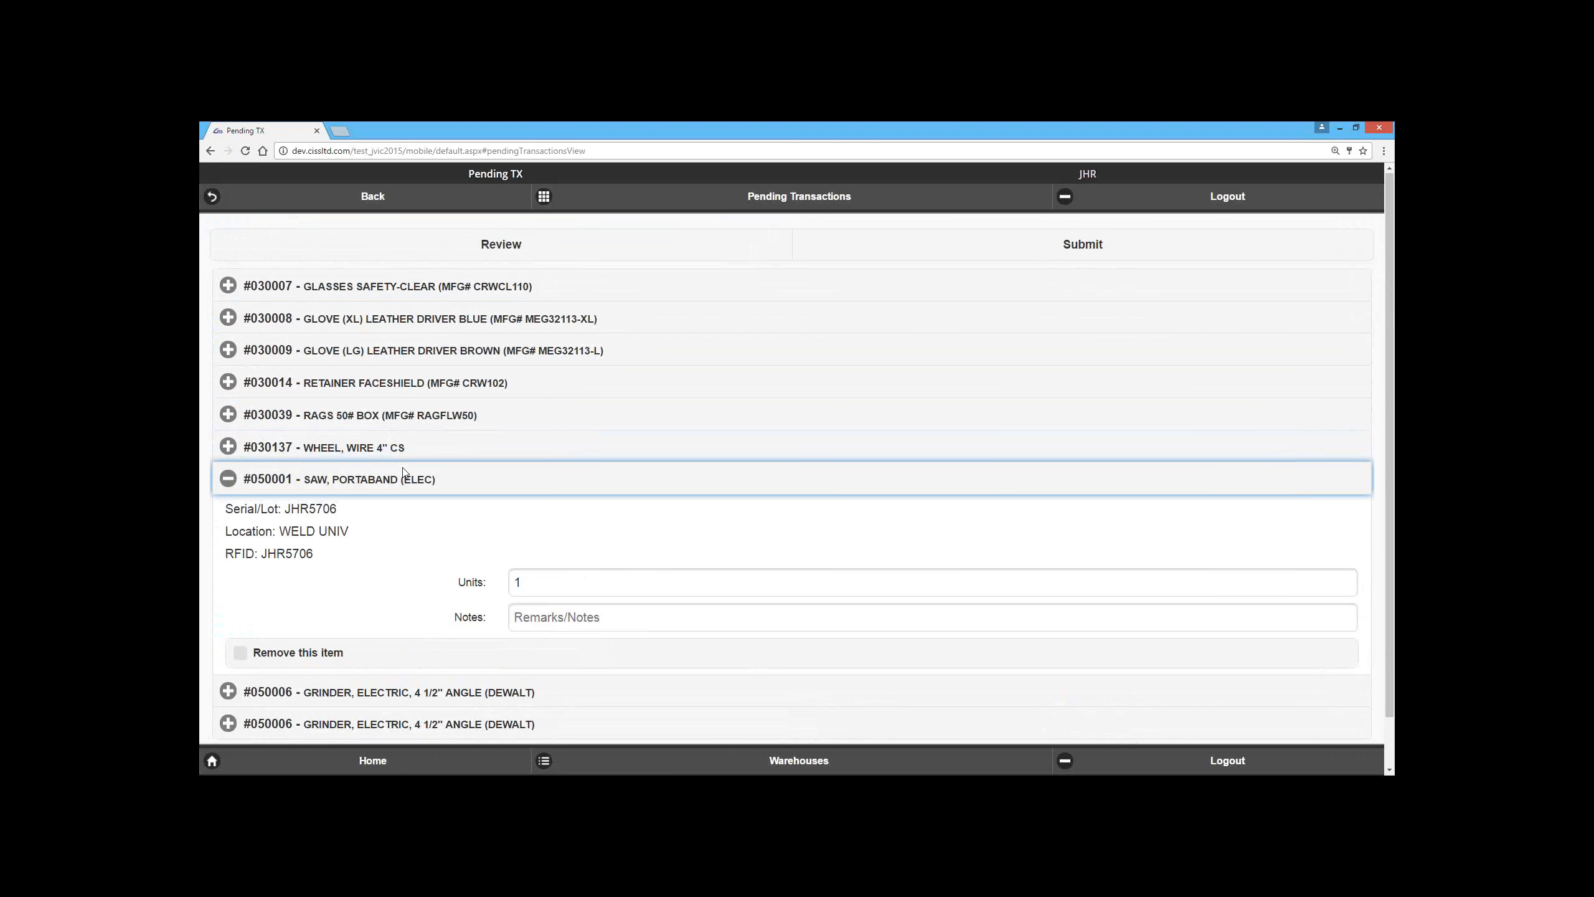
Step: Place the pending items in transit to warehouse JVB-135, location JVB-135 - GANG BOX, leaving the notes blank
left_click(997, 251)
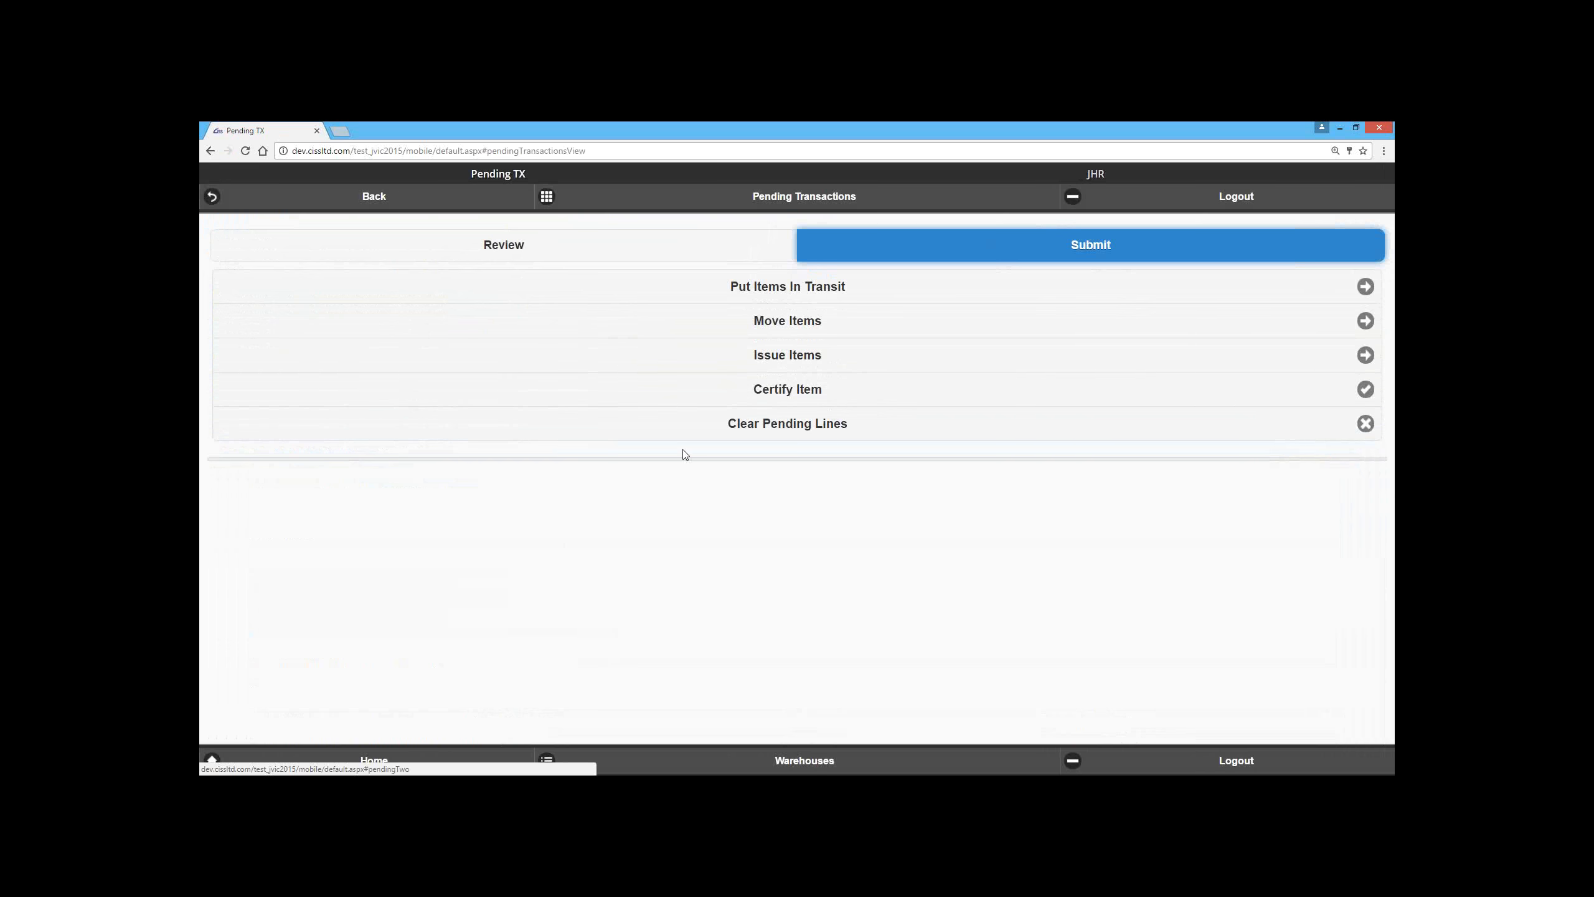
left_click(786, 291)
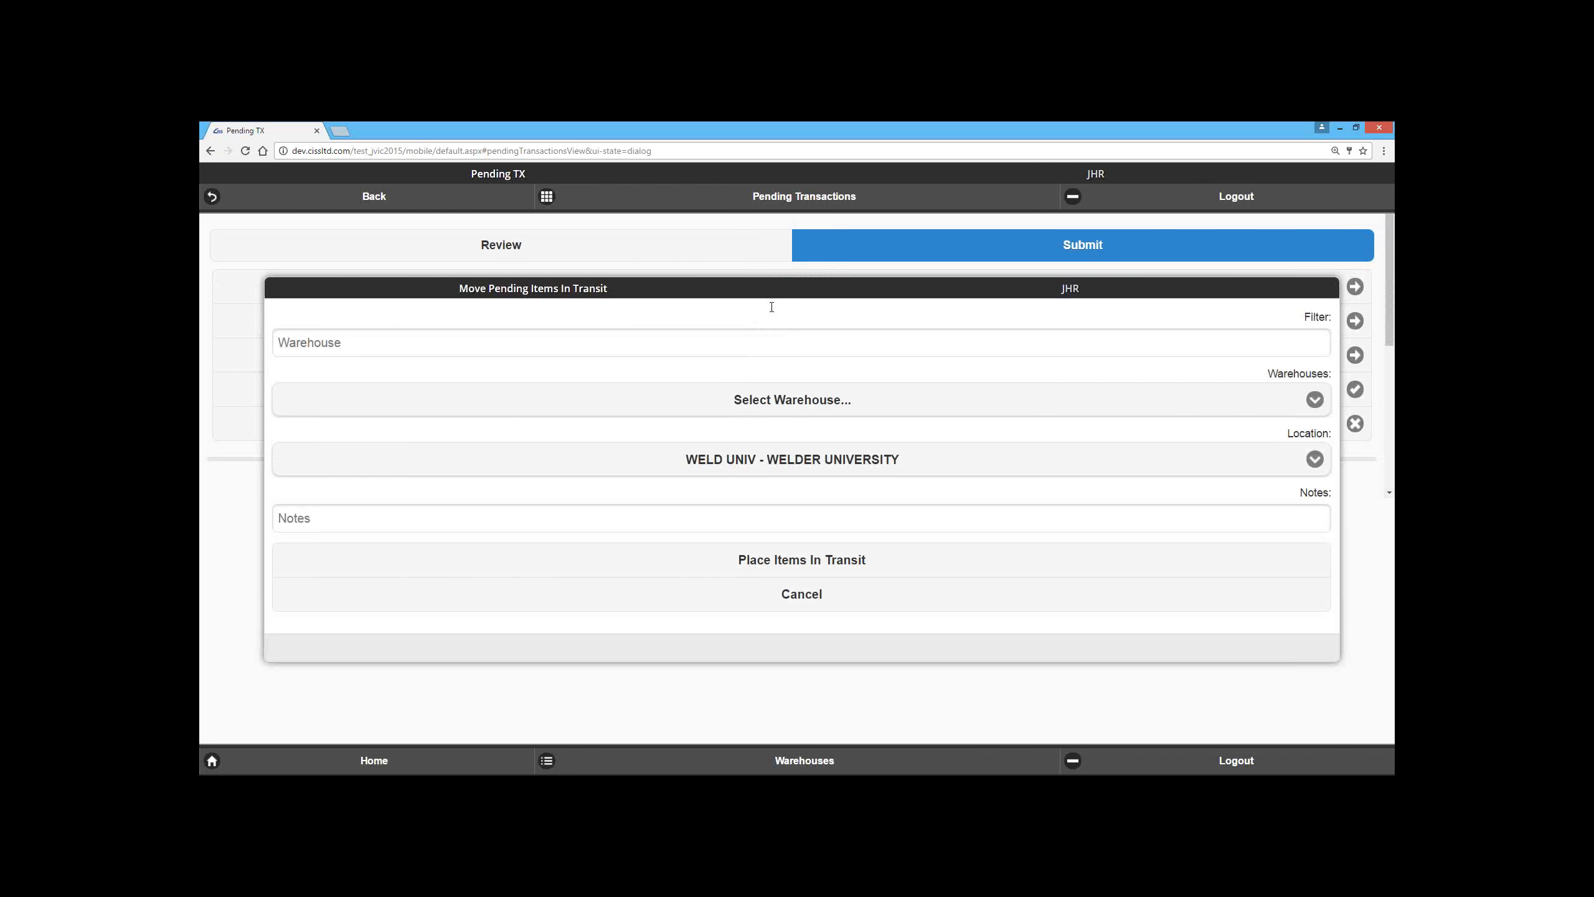
left_click(719, 402)
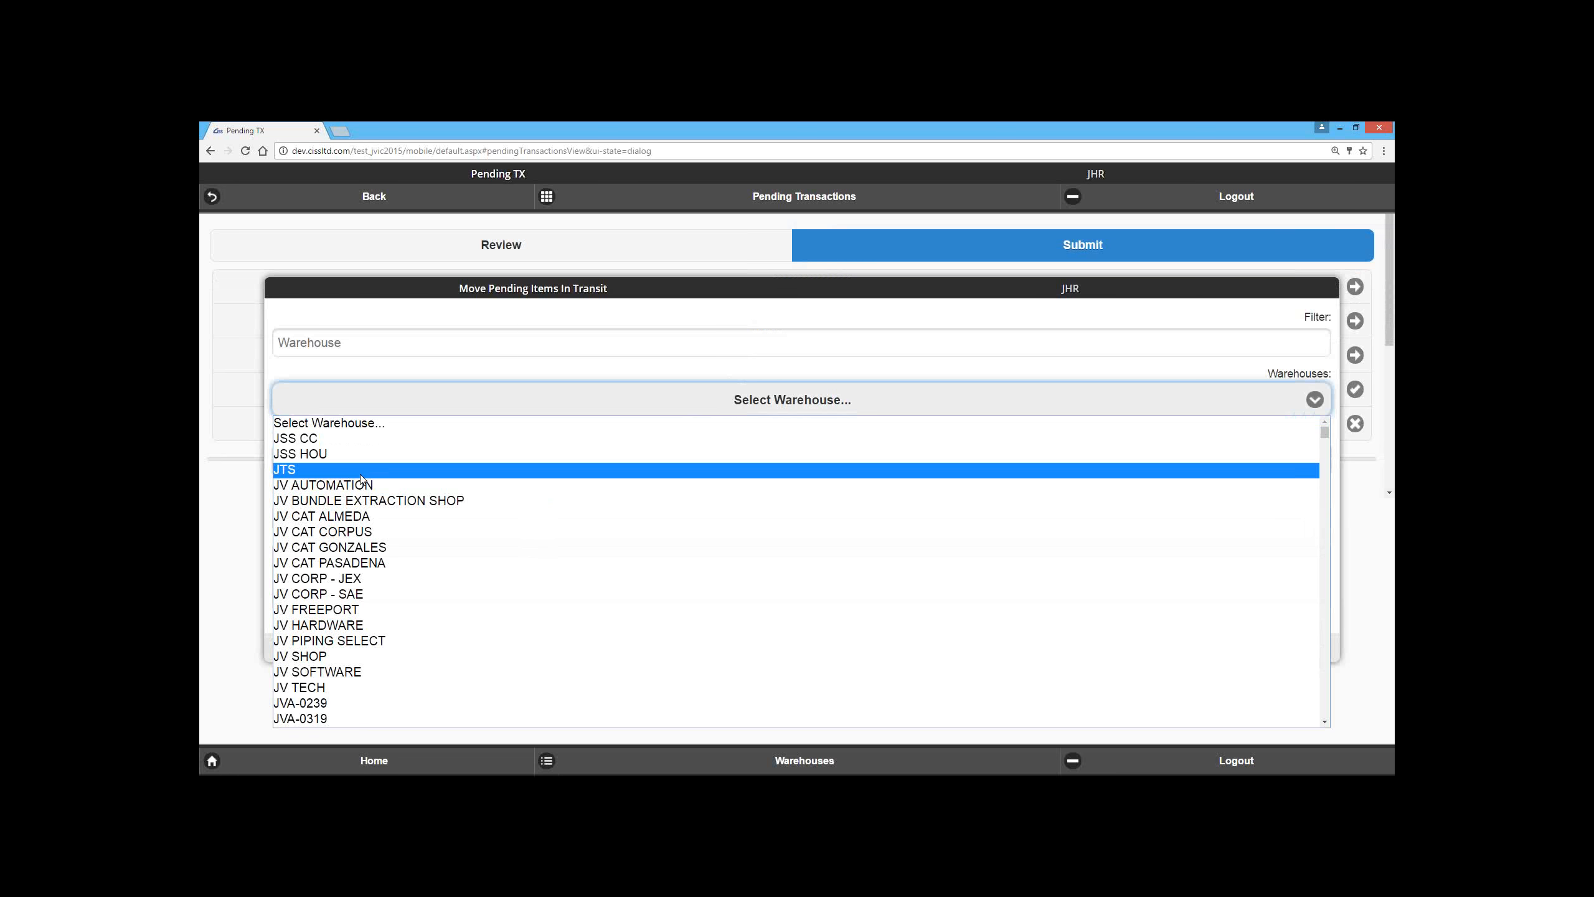
scroll(376, 539, "down", 5)
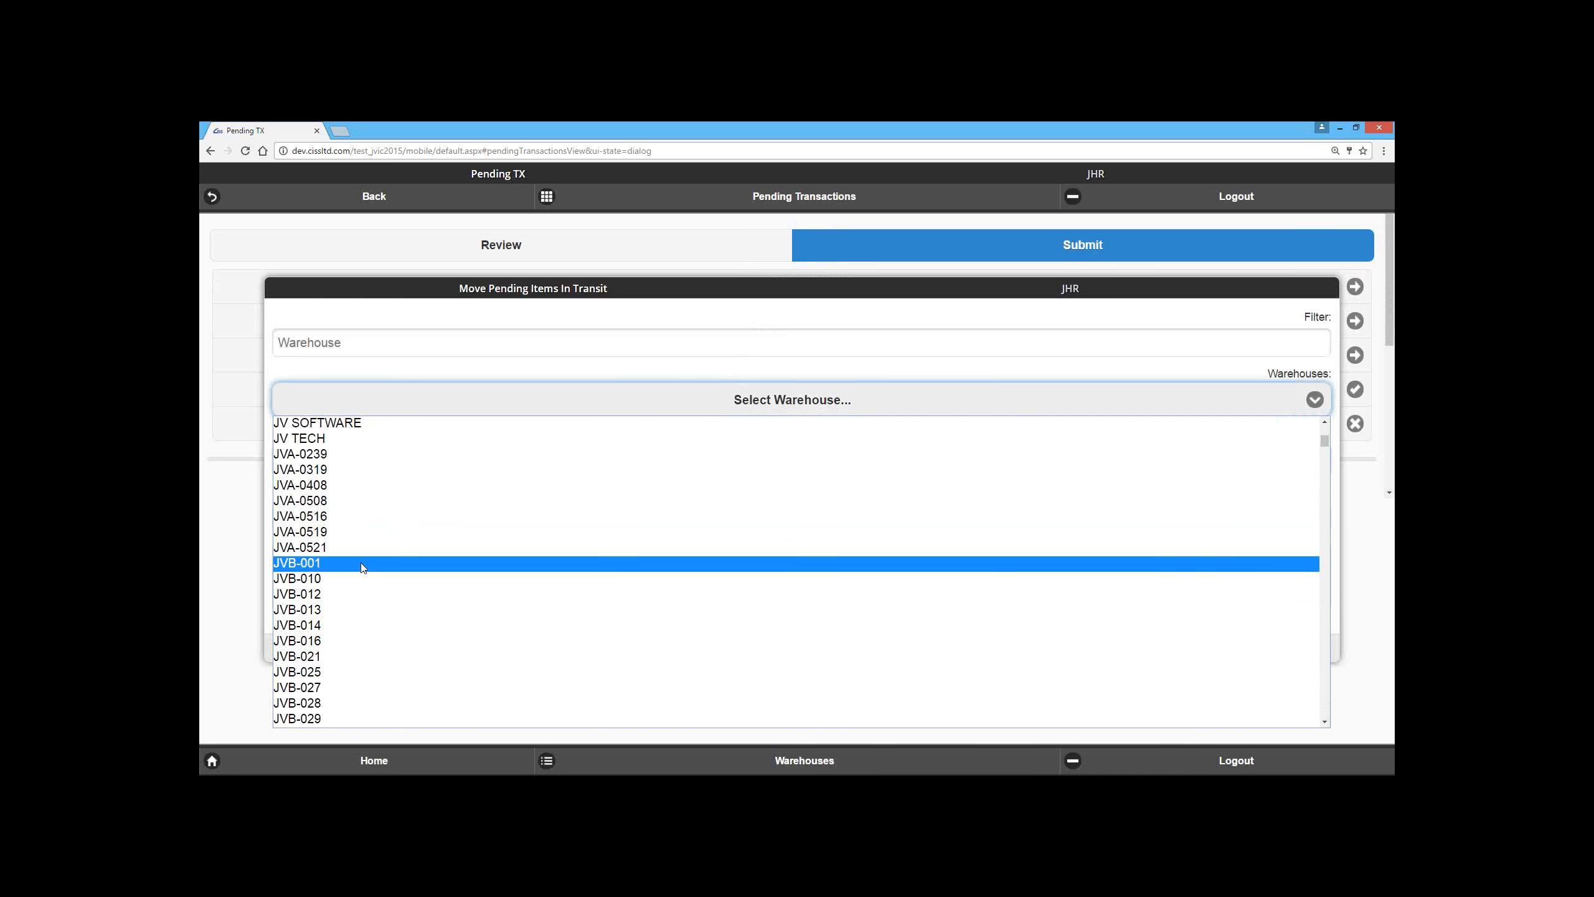
left_click(361, 563)
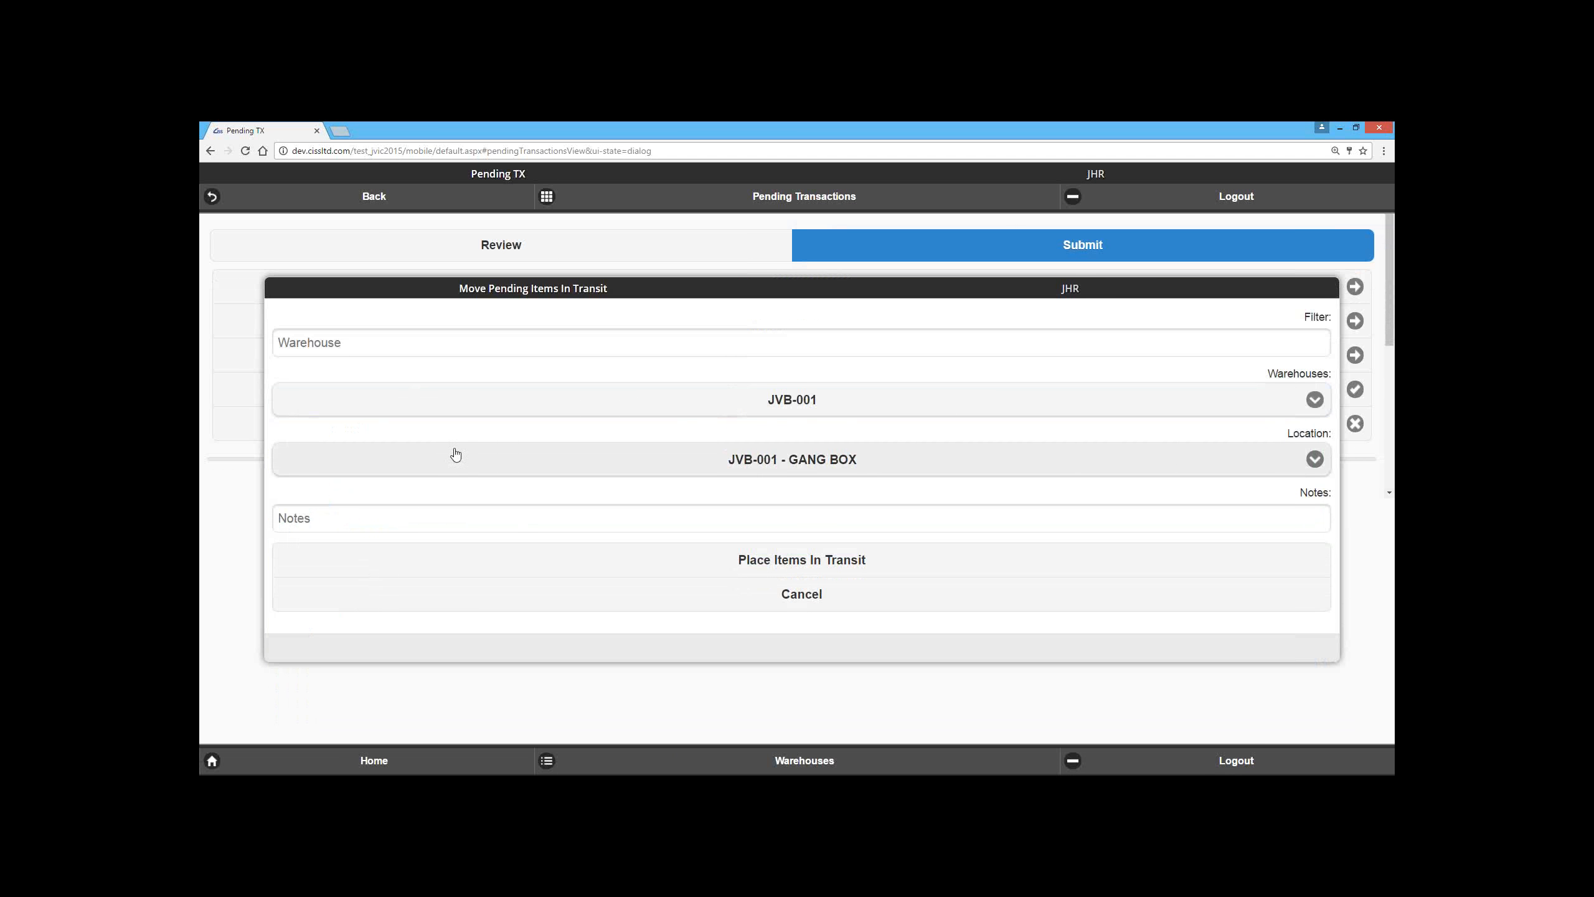
left_click(456, 399)
scroll(362, 634, "down", 5)
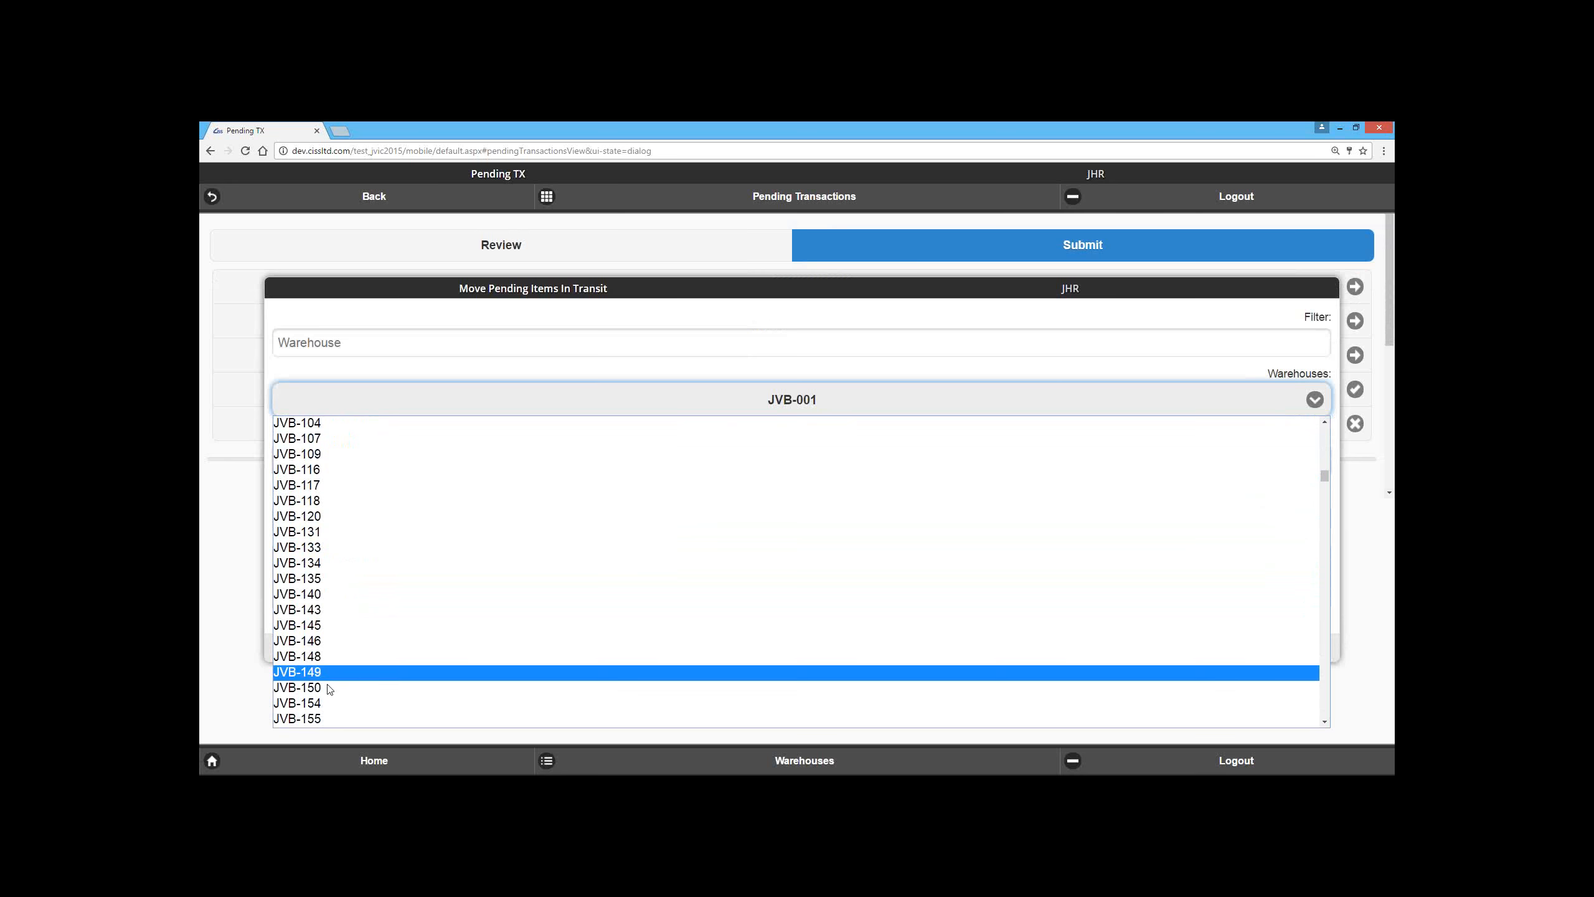
left_click(339, 576)
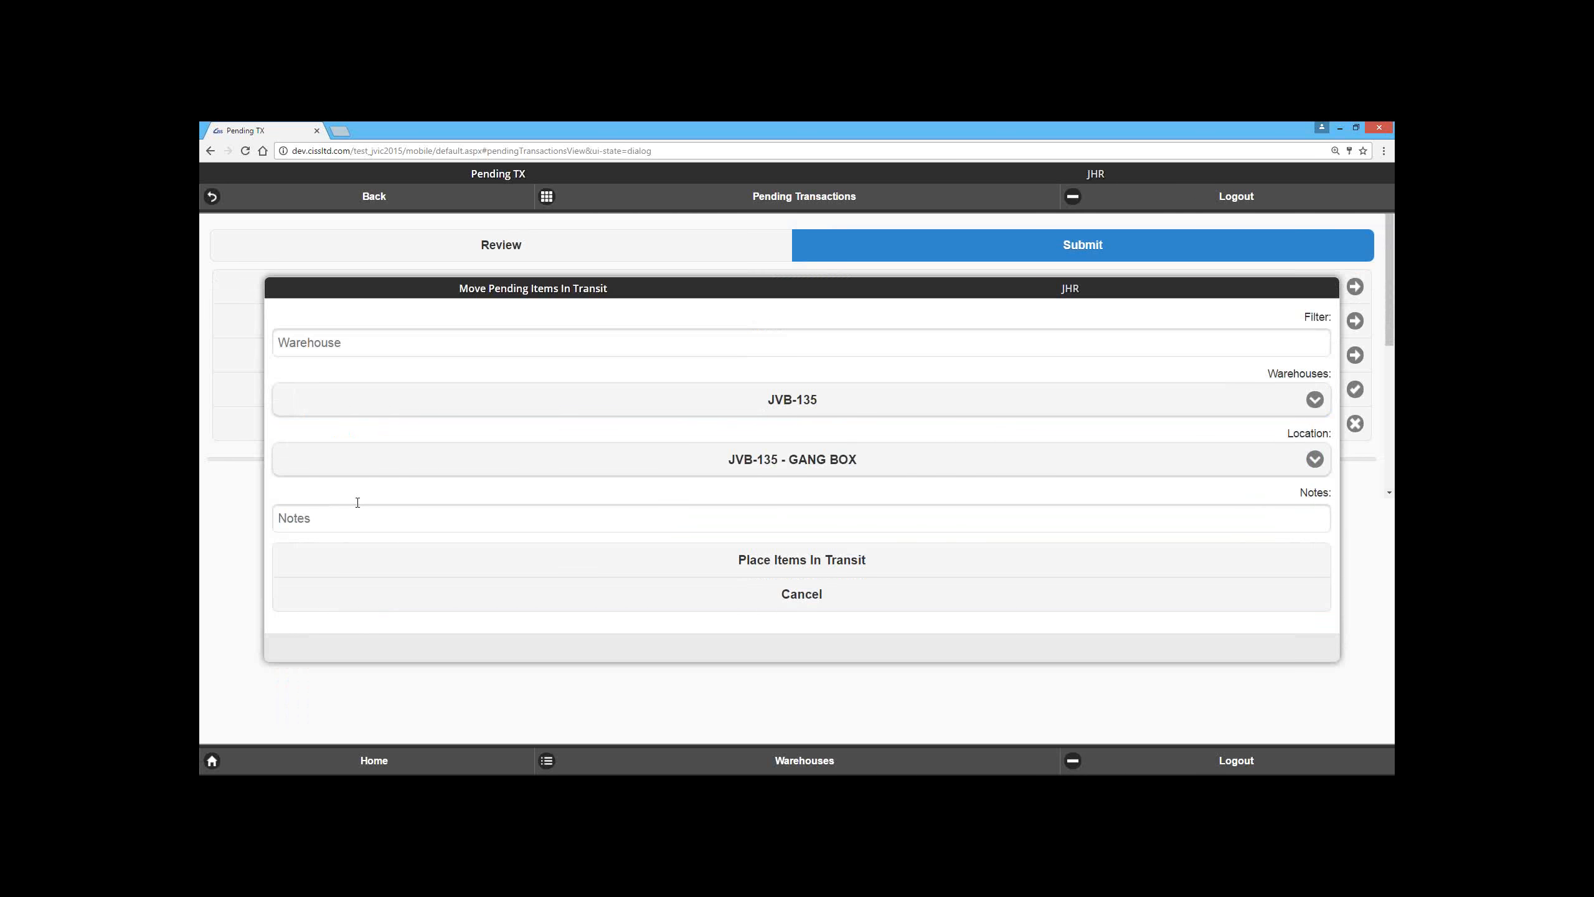
left_click(362, 517)
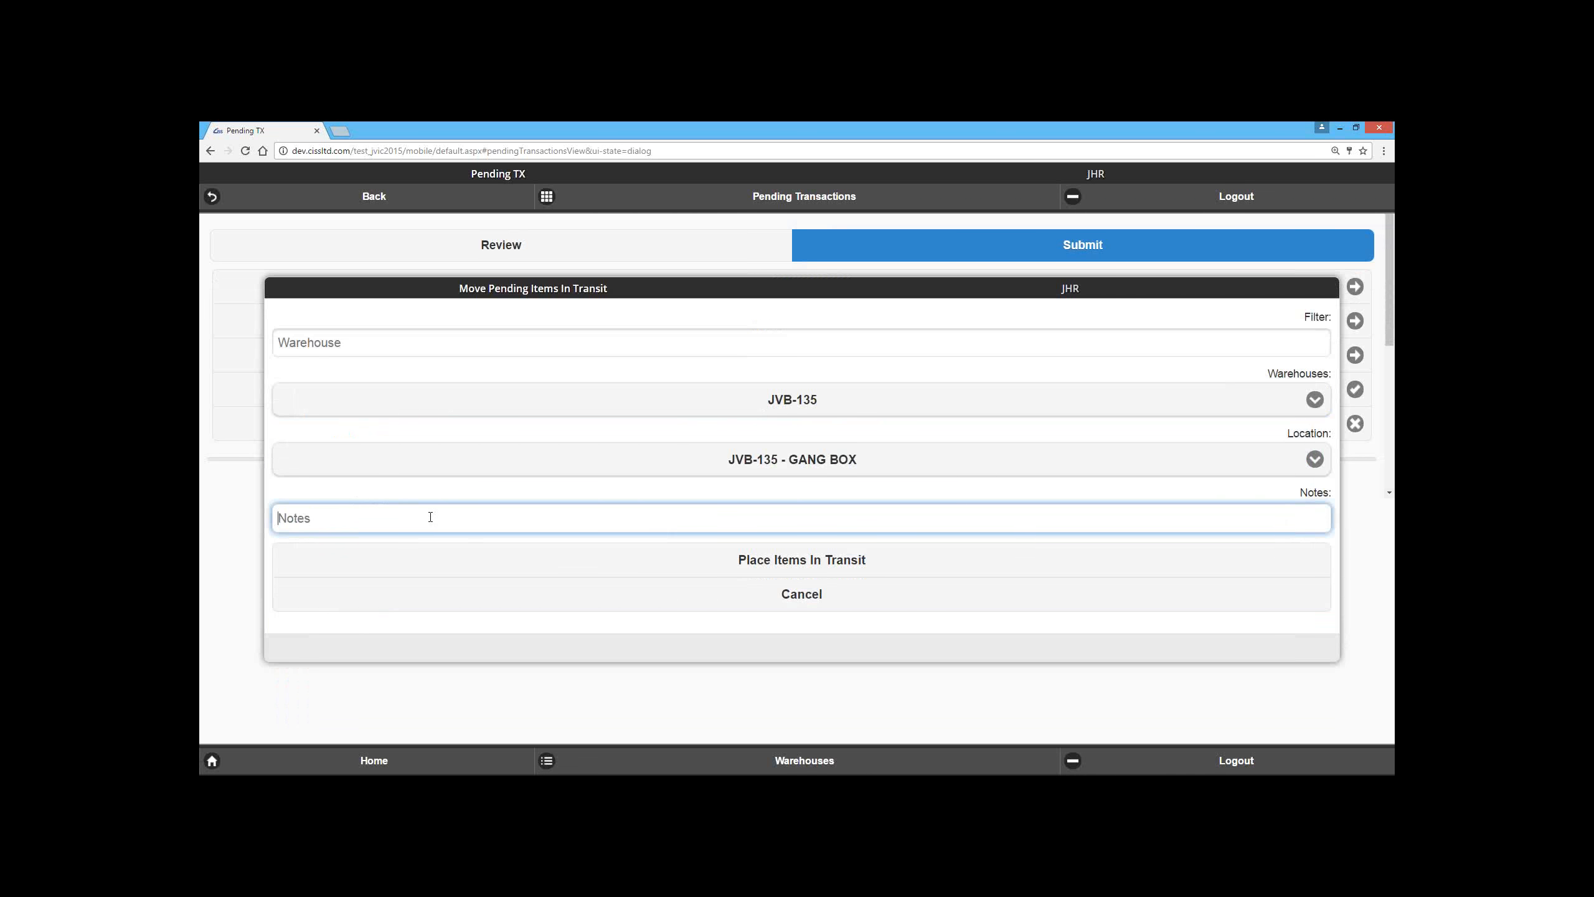
left_click(429, 556)
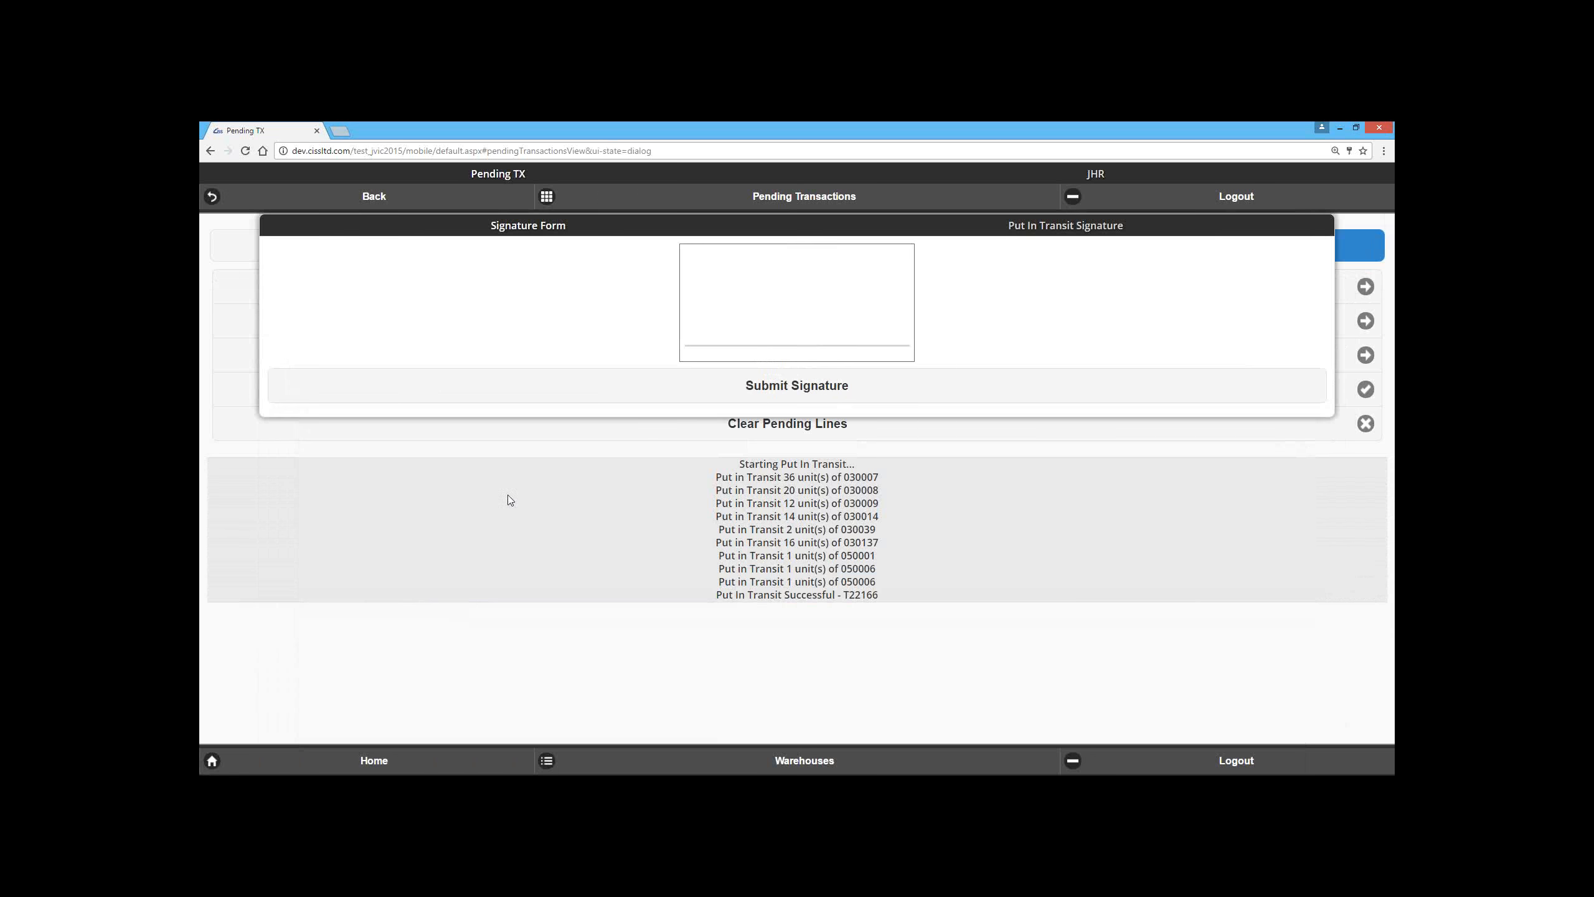
Step: Draw a signature on the Put In Transit signature form and submit it
left_click(711, 296)
mouse_move(721, 286)
left_mouse_down()
mouse_move(715, 258)
mouse_move(713, 355)
mouse_move(703, 317)
mouse_move(771, 277)
left_mouse_up()
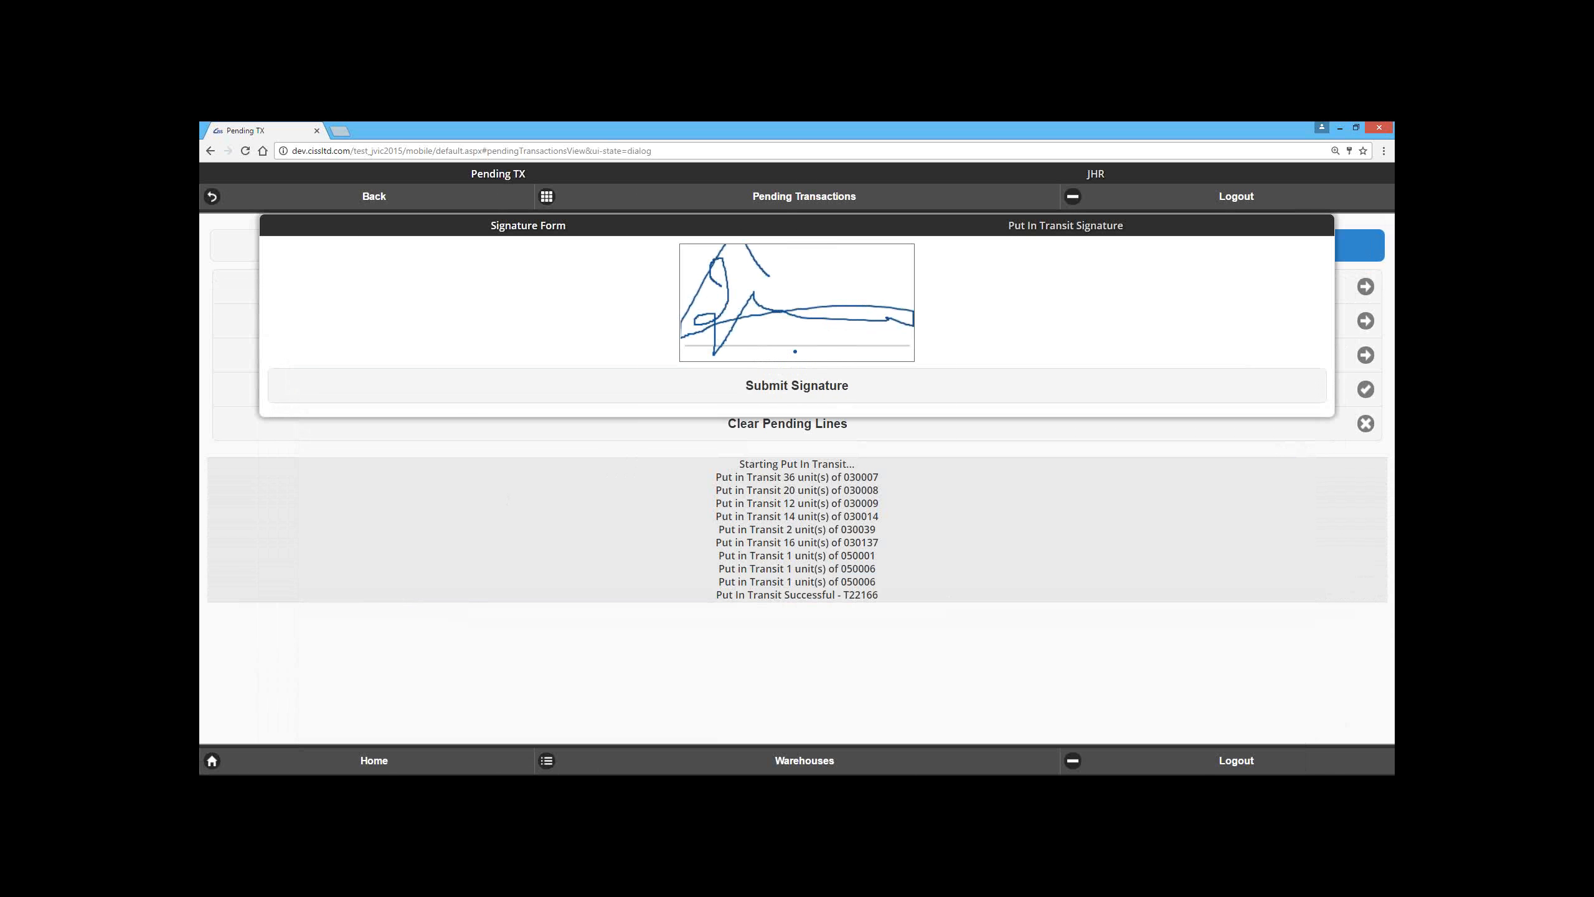
left_click(749, 397)
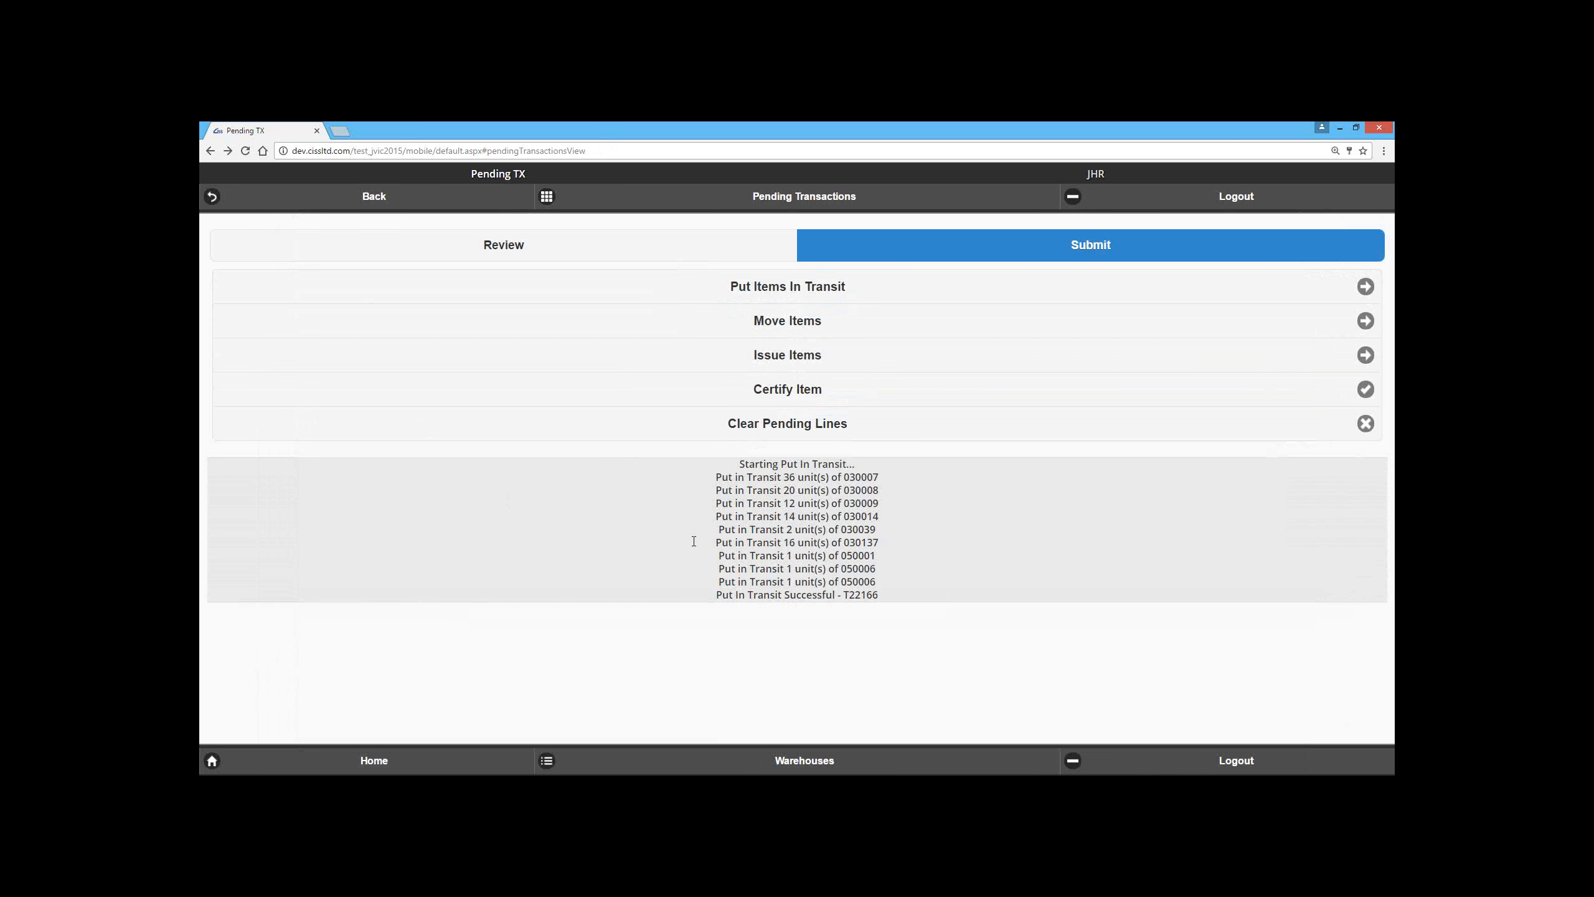
Step: Examine the transaction number on the last line of the put-in-transit log
triple_click(881, 595)
double_click(866, 595)
left_click(831, 637)
Step: Go to the mobile site at dev.cissltd.com/test_ssec/mobile/
left_click_drag(372, 151, 611, 136)
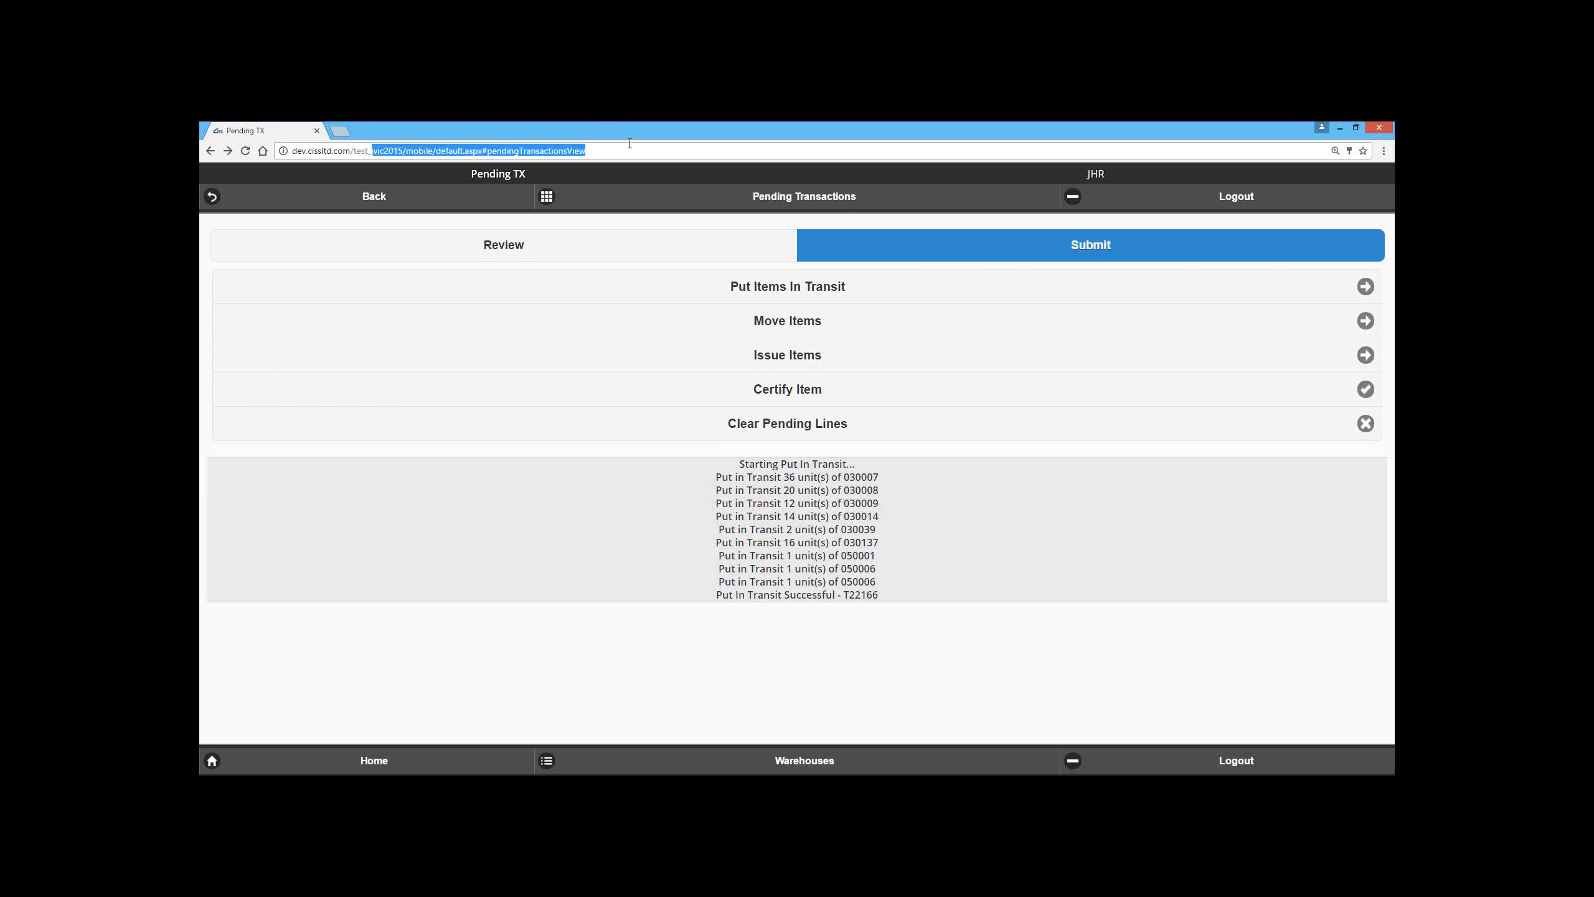
type("ssec")
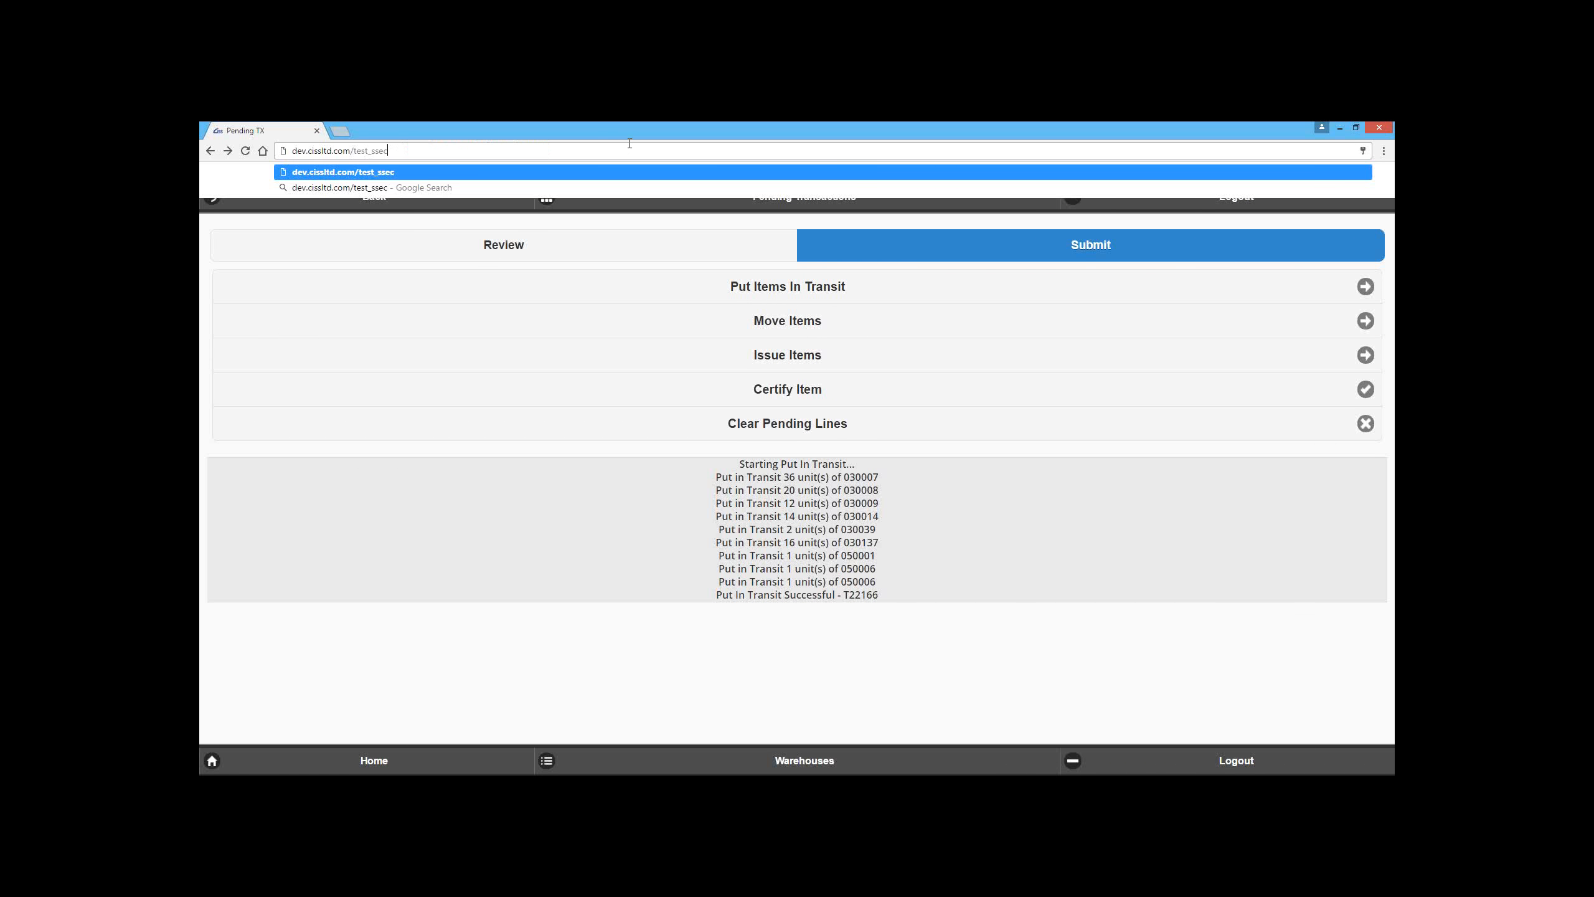
type("/mobil")
key("BackSpace")
key("Return")
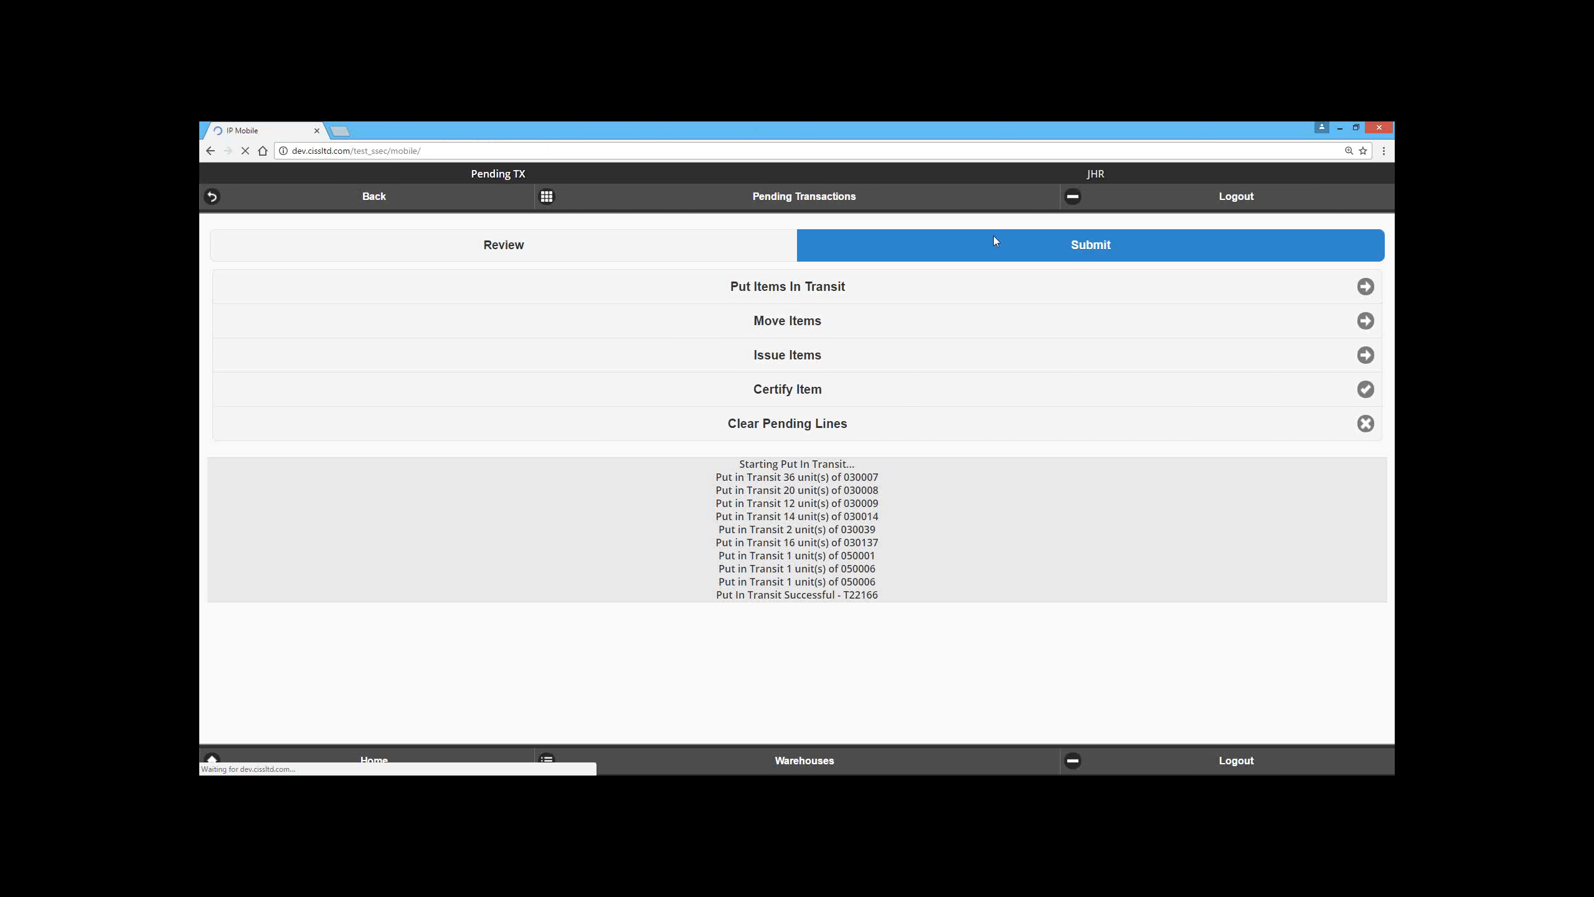
Step: Log in and select the SSEC DC warehouse to reach the main menu
left_click(644, 443)
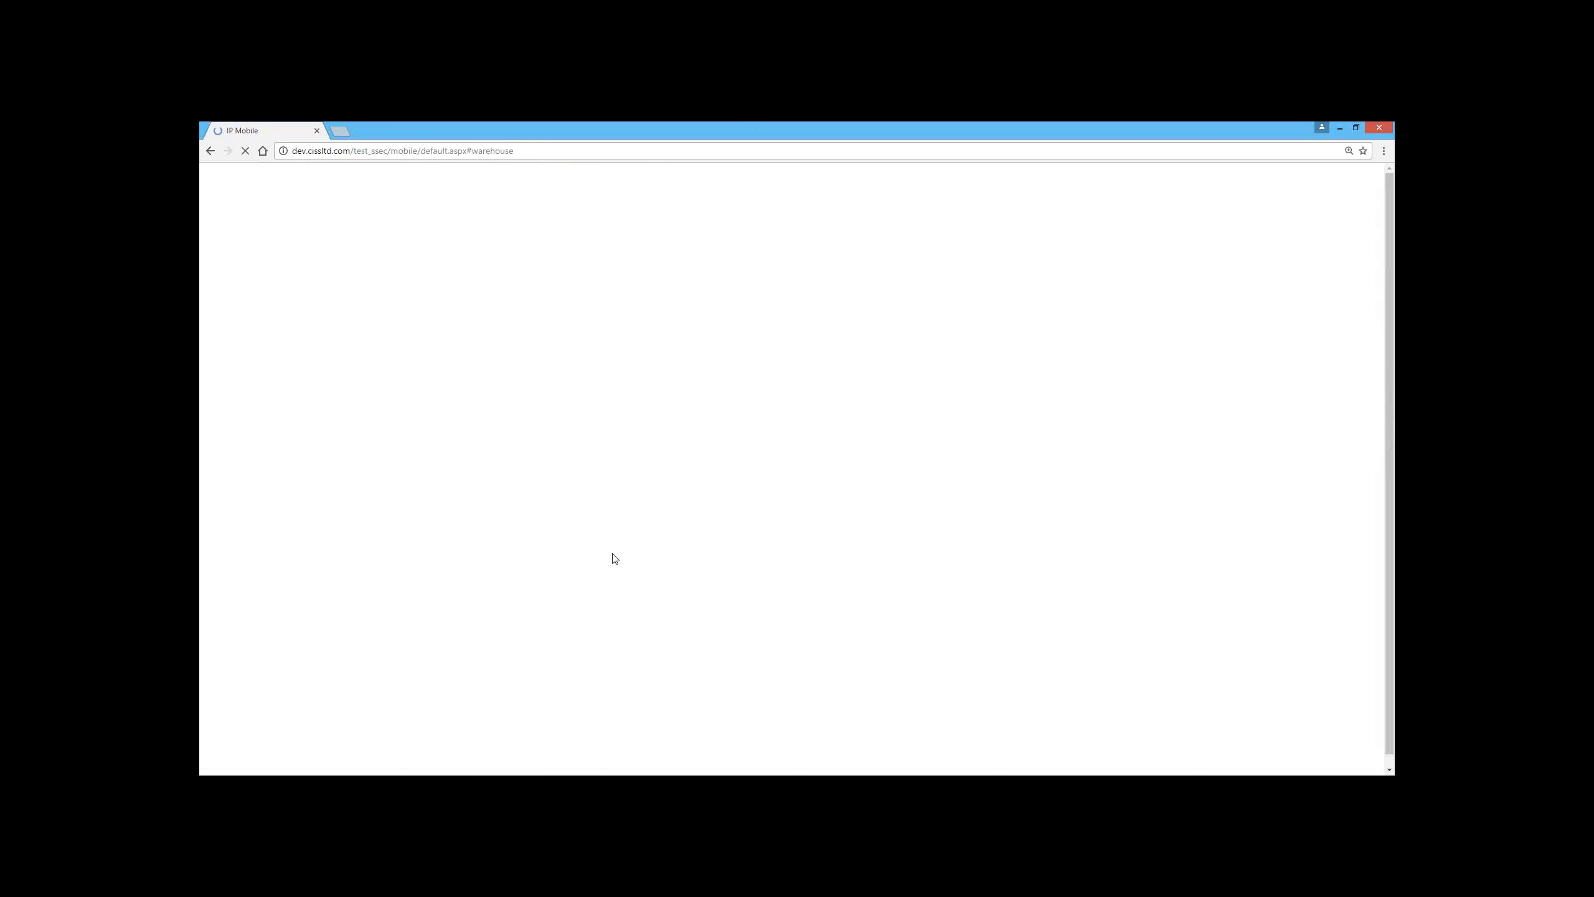
left_click(608, 283)
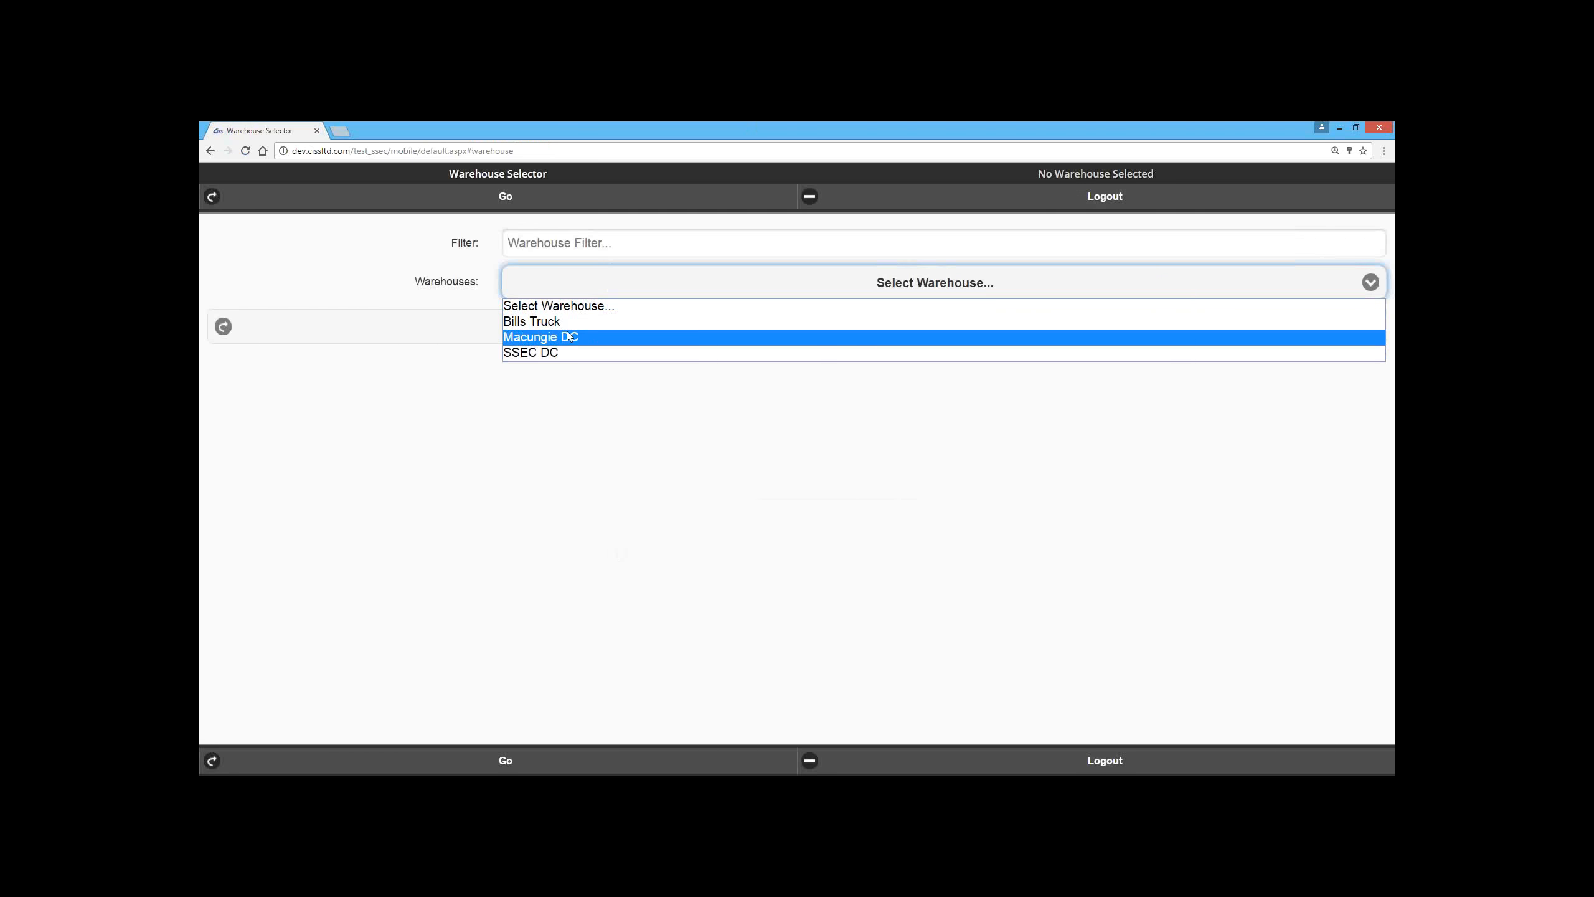
left_click(554, 353)
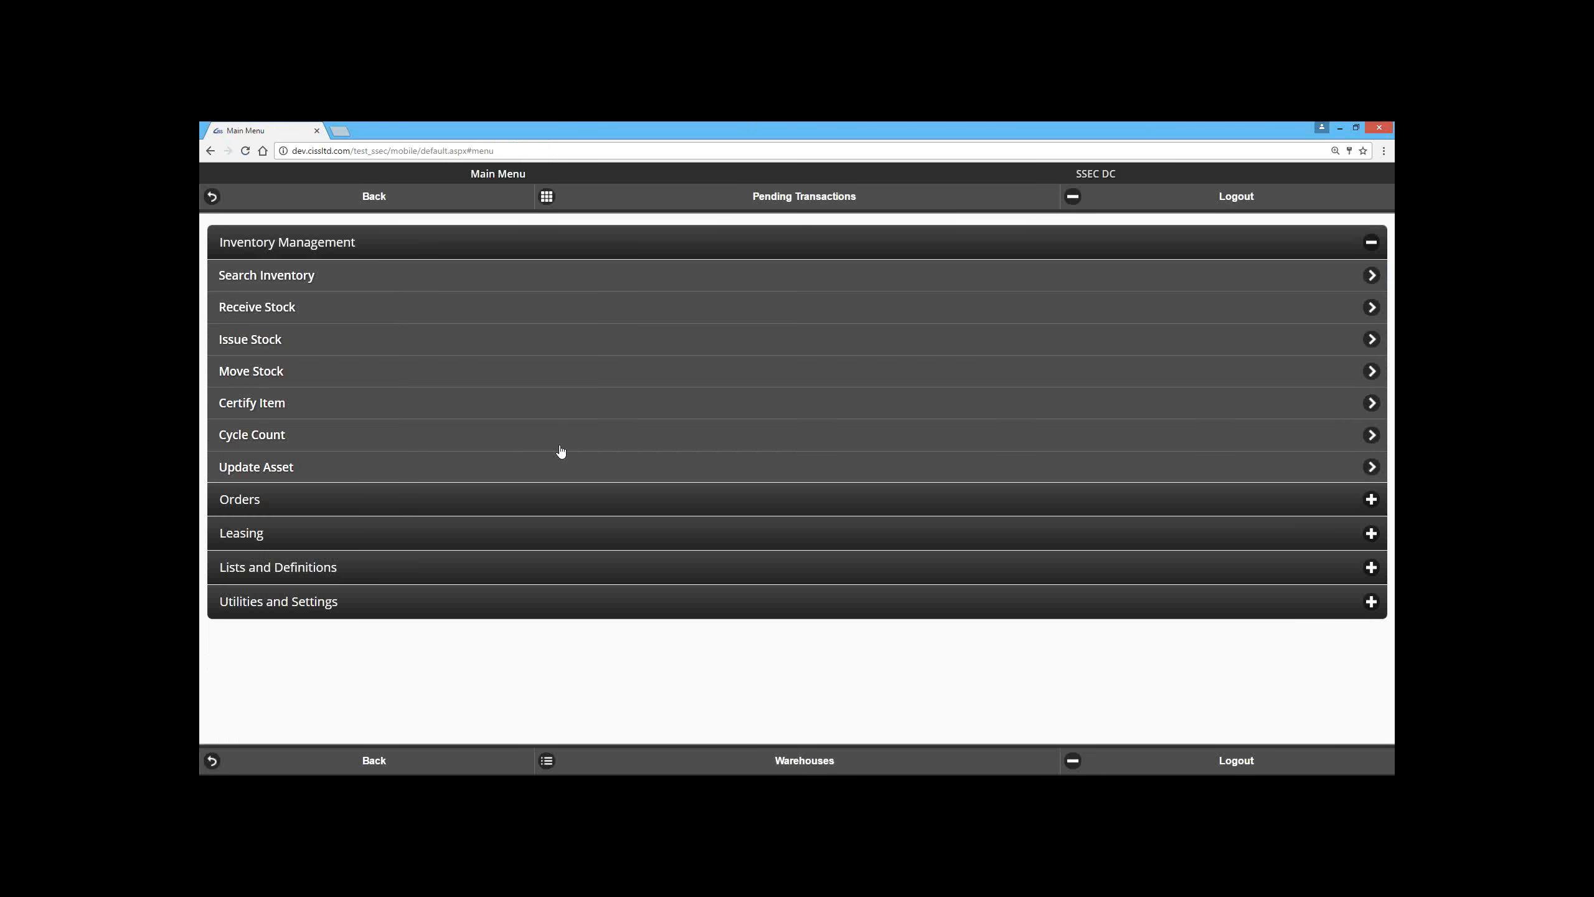
Step: Search the SSEC DC inventory with blank criteria and add both sm10A-cn headworn microphone entries and item #1102 to the pending transactions
left_click(425, 290)
left_click(437, 372)
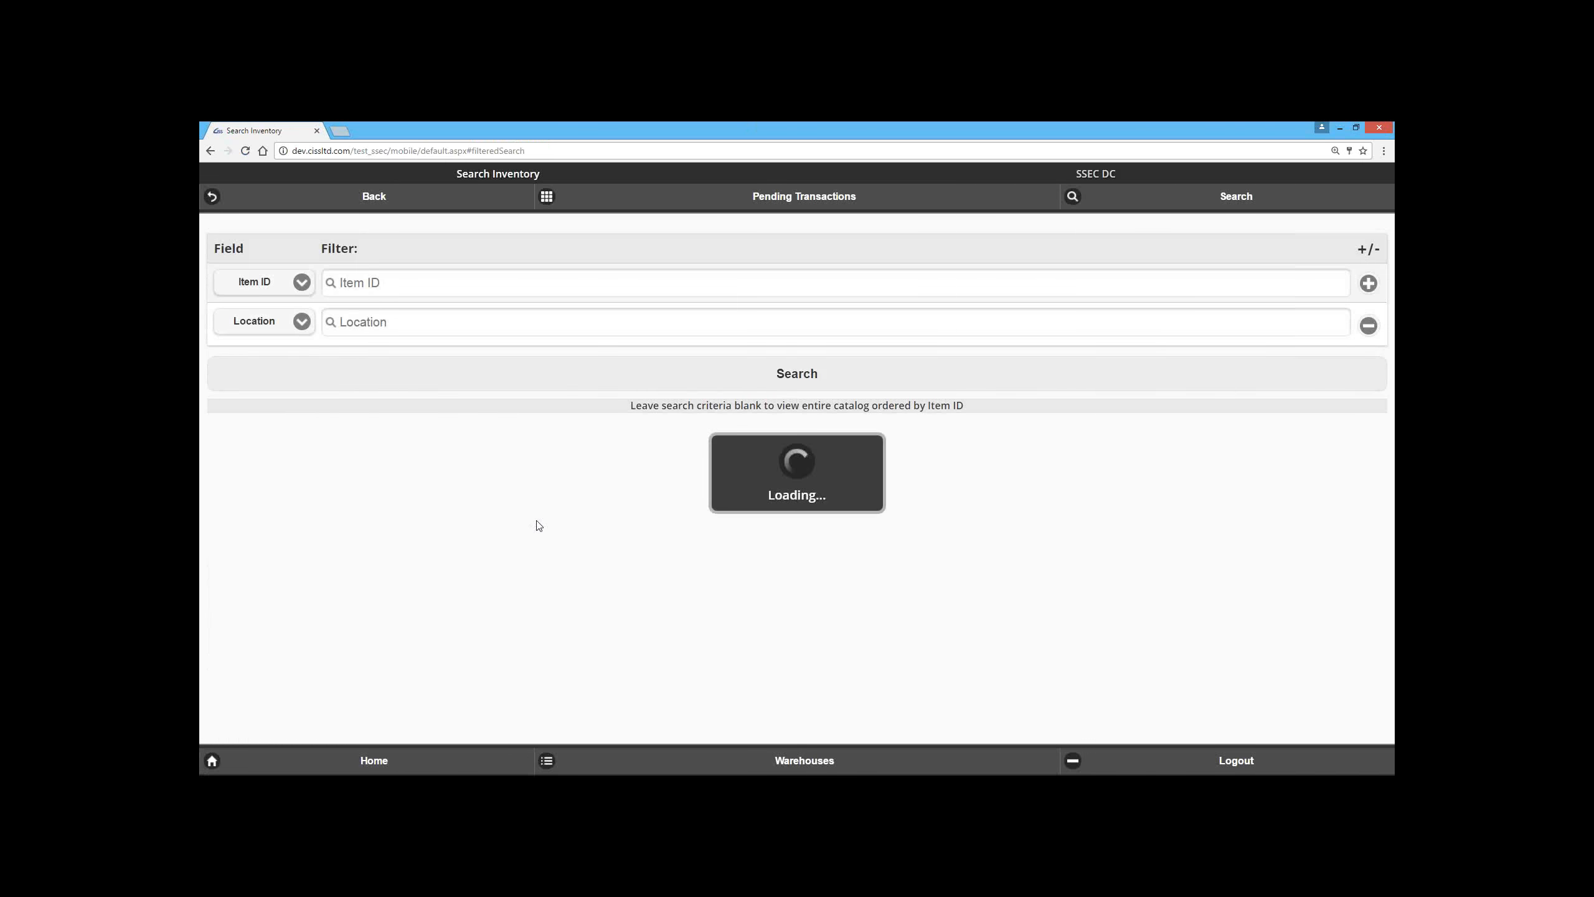
left_click(690, 397)
left_click(687, 489)
left_click(690, 557)
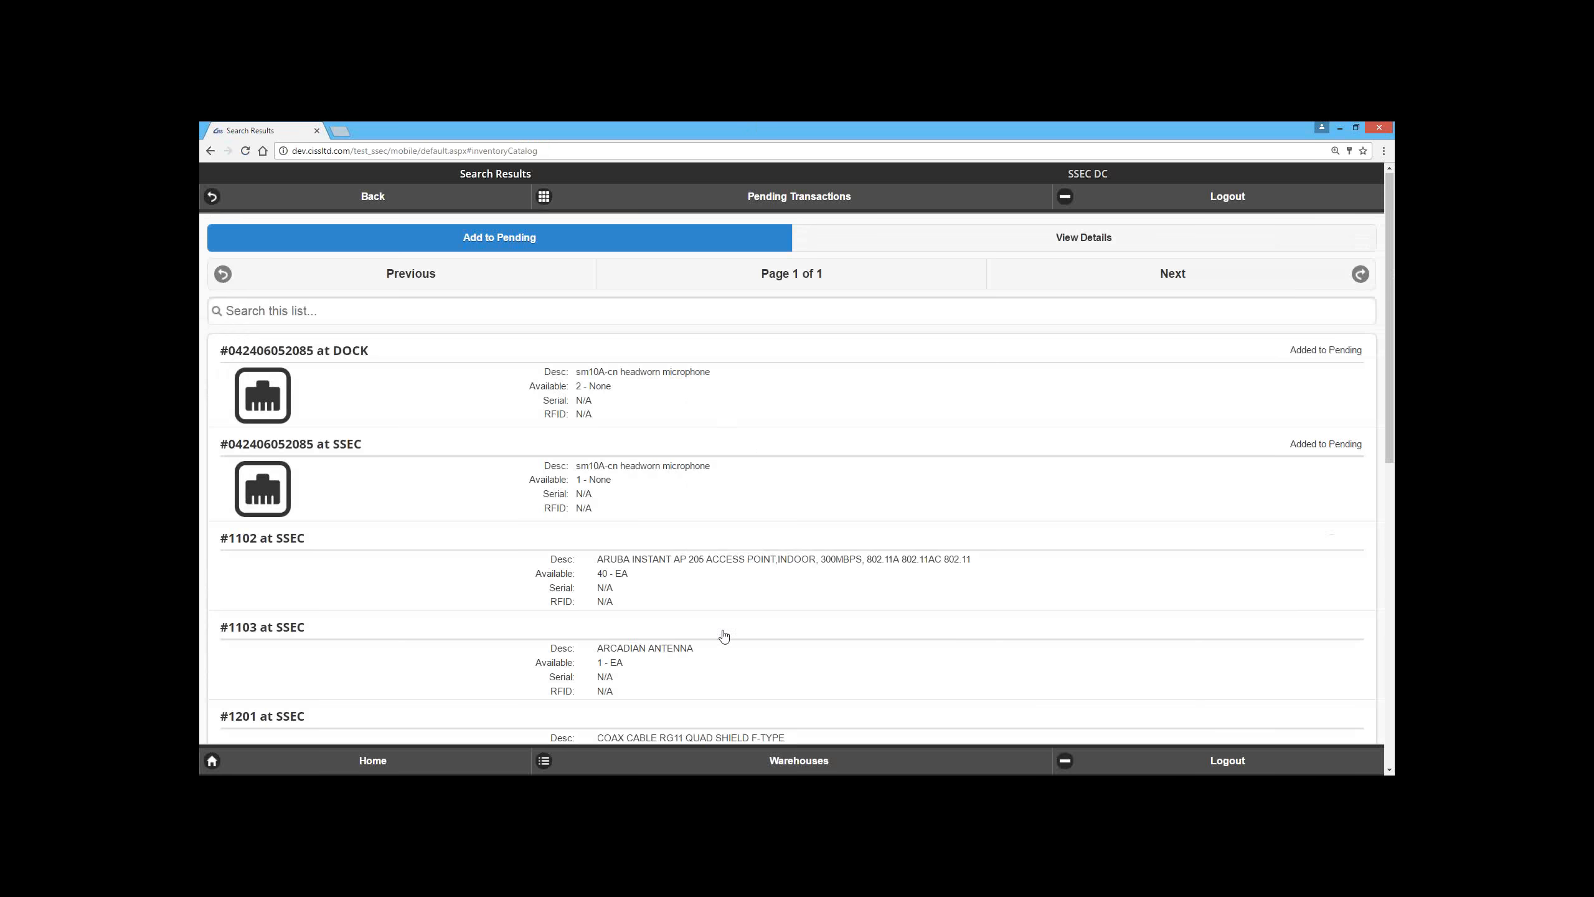
Step: Examine the SSEC DC pending transactions, checking the submit options and the units and location of each microphone and item #1102
left_click(747, 197)
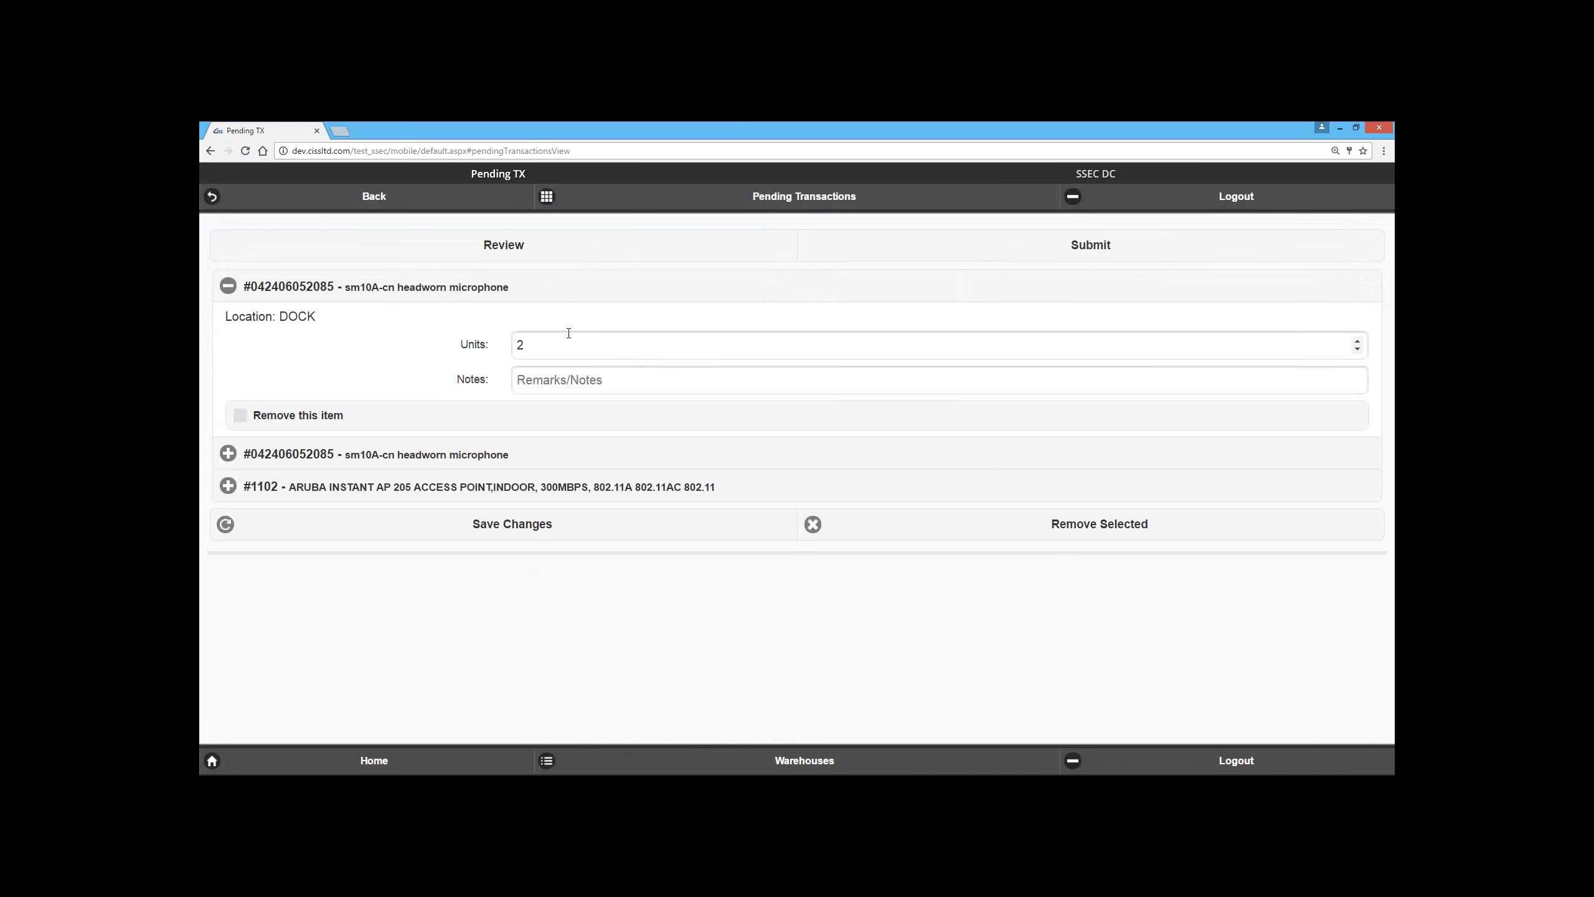
left_click(961, 255)
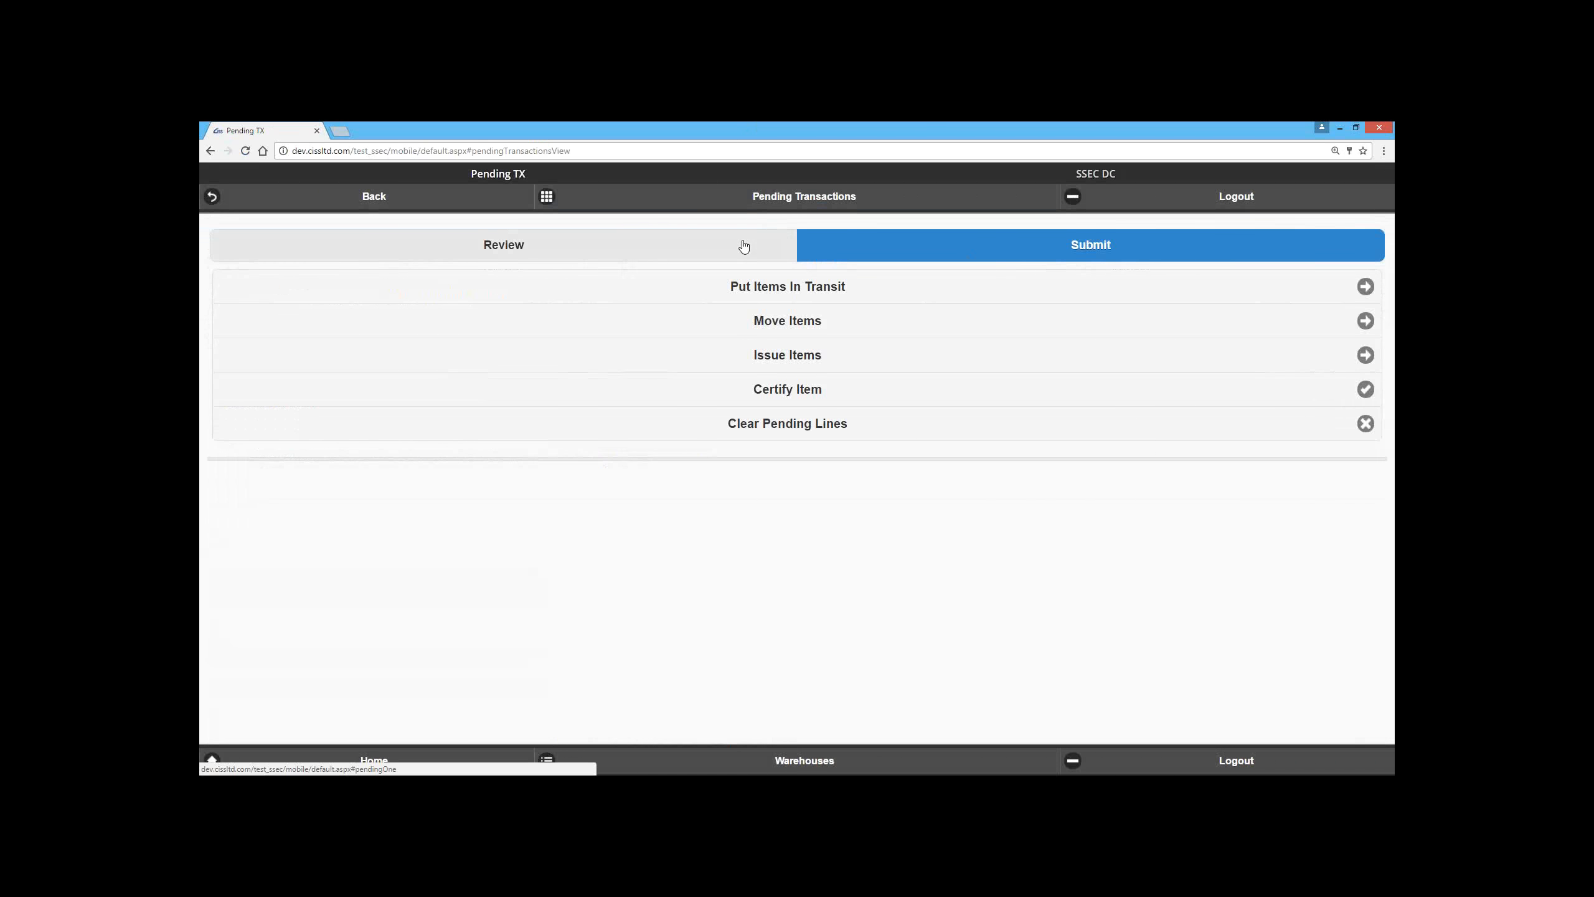
left_click(705, 260)
left_click(386, 461)
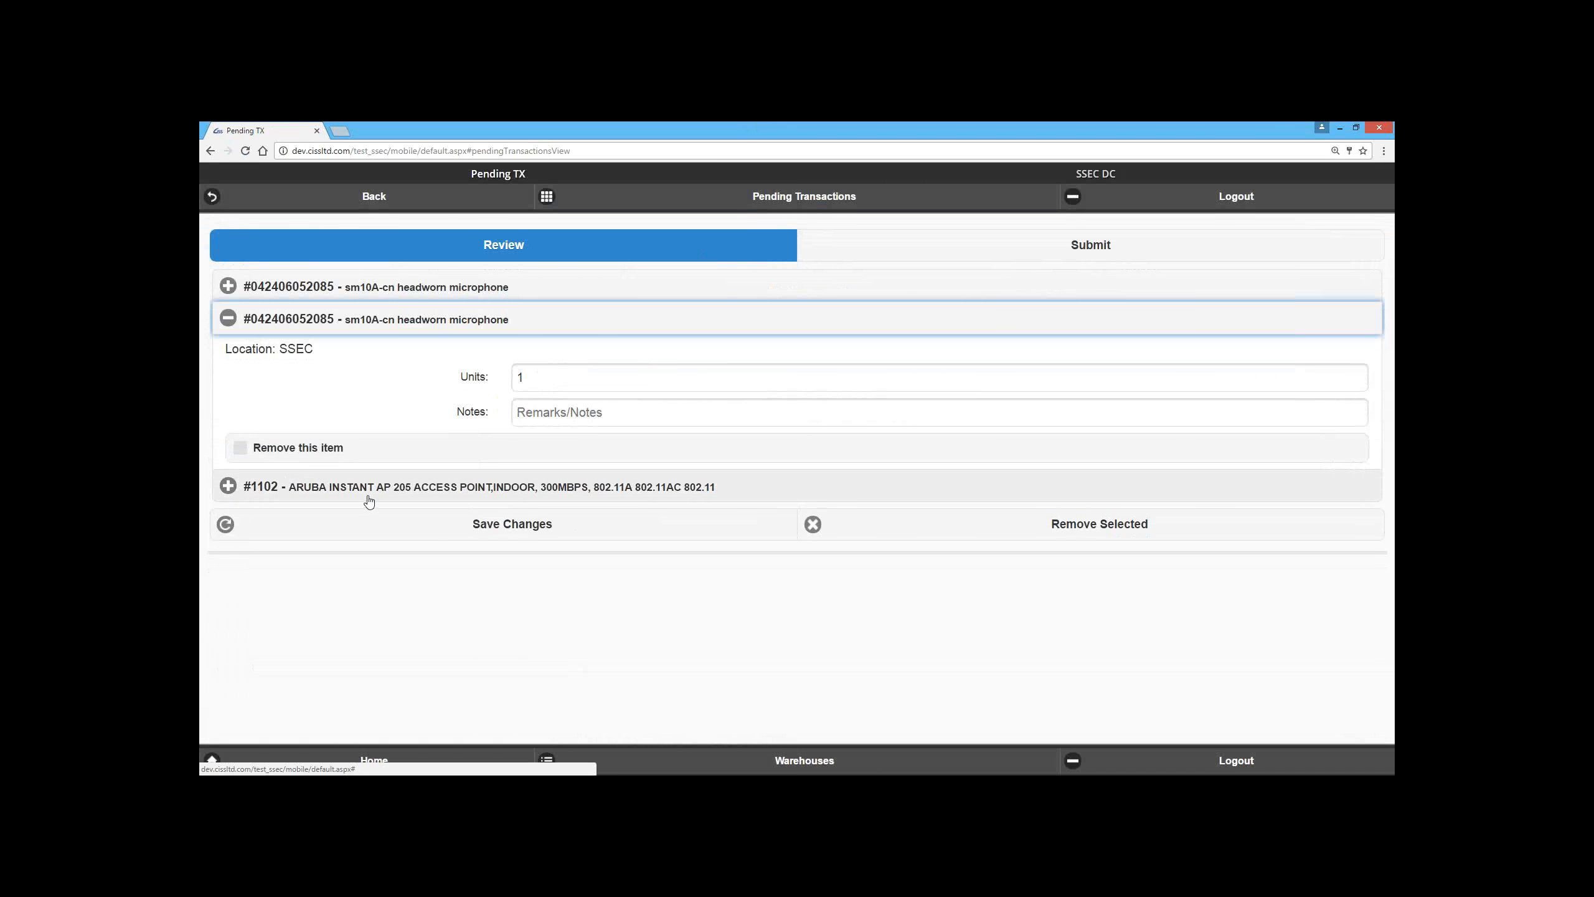
left_click(369, 501)
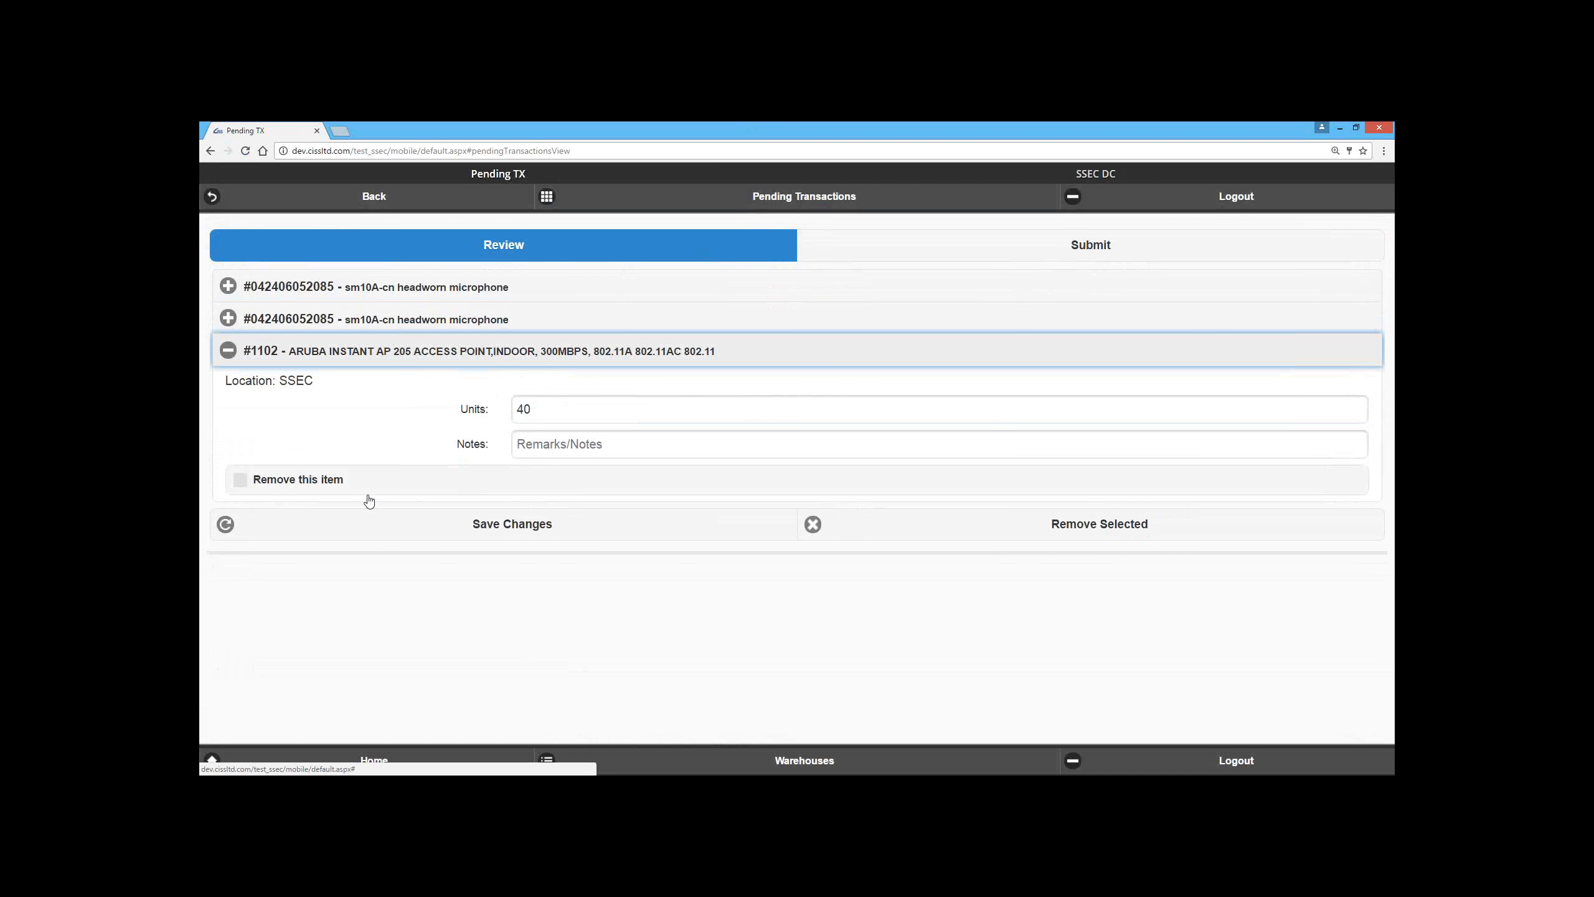
left_click(339, 317)
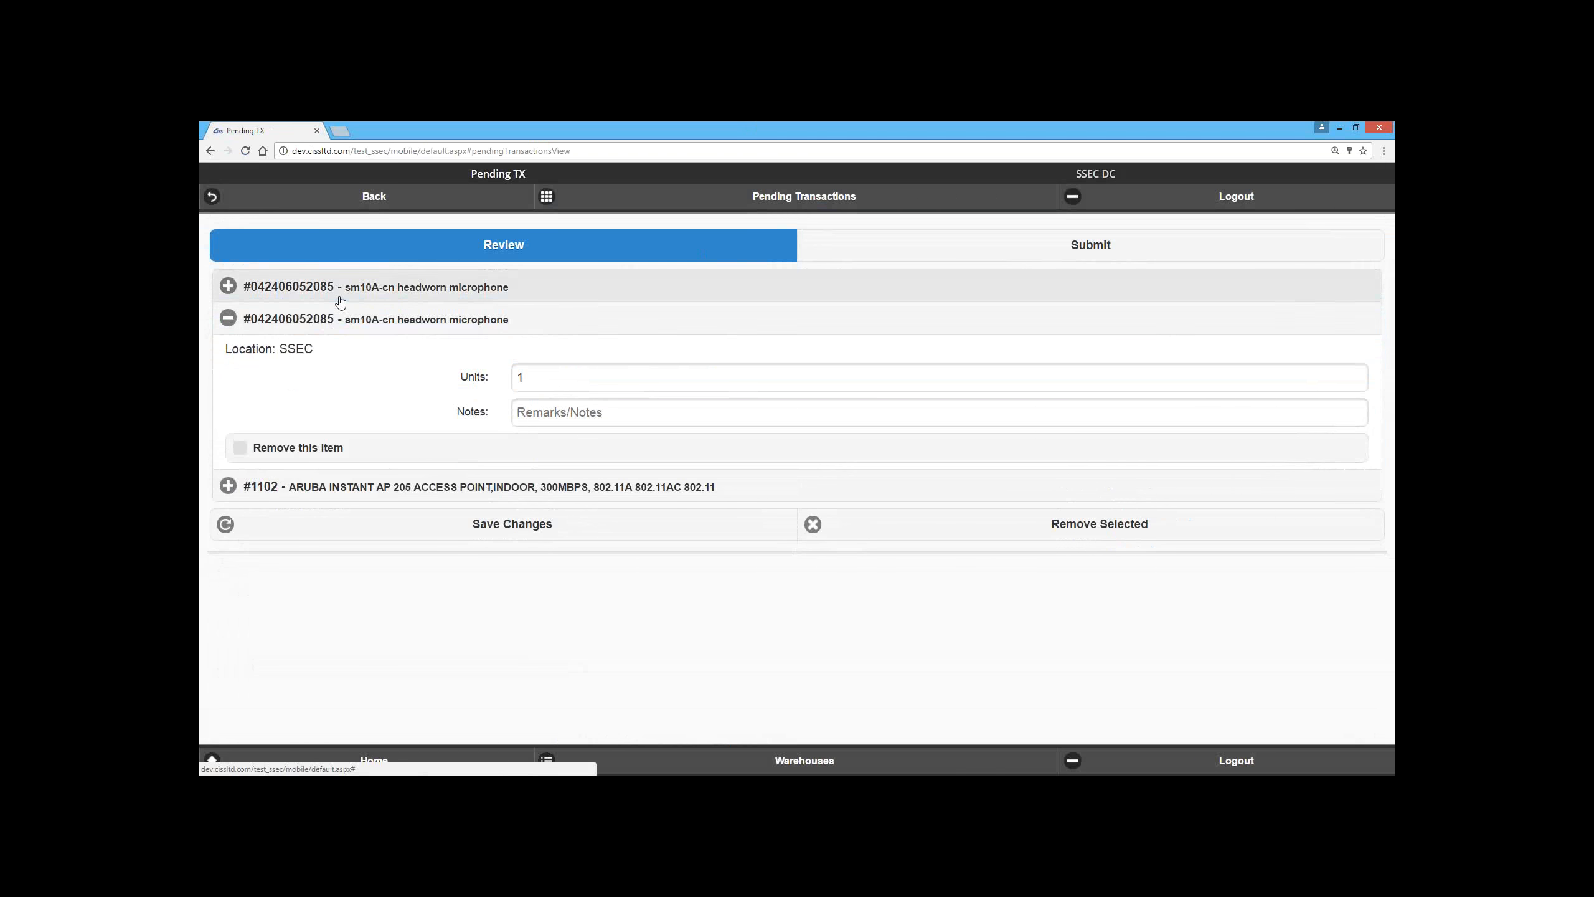
left_click(339, 287)
Step: Clear all pending transaction lines for SSEC DC and confirm the removal
left_click(844, 249)
left_click(672, 433)
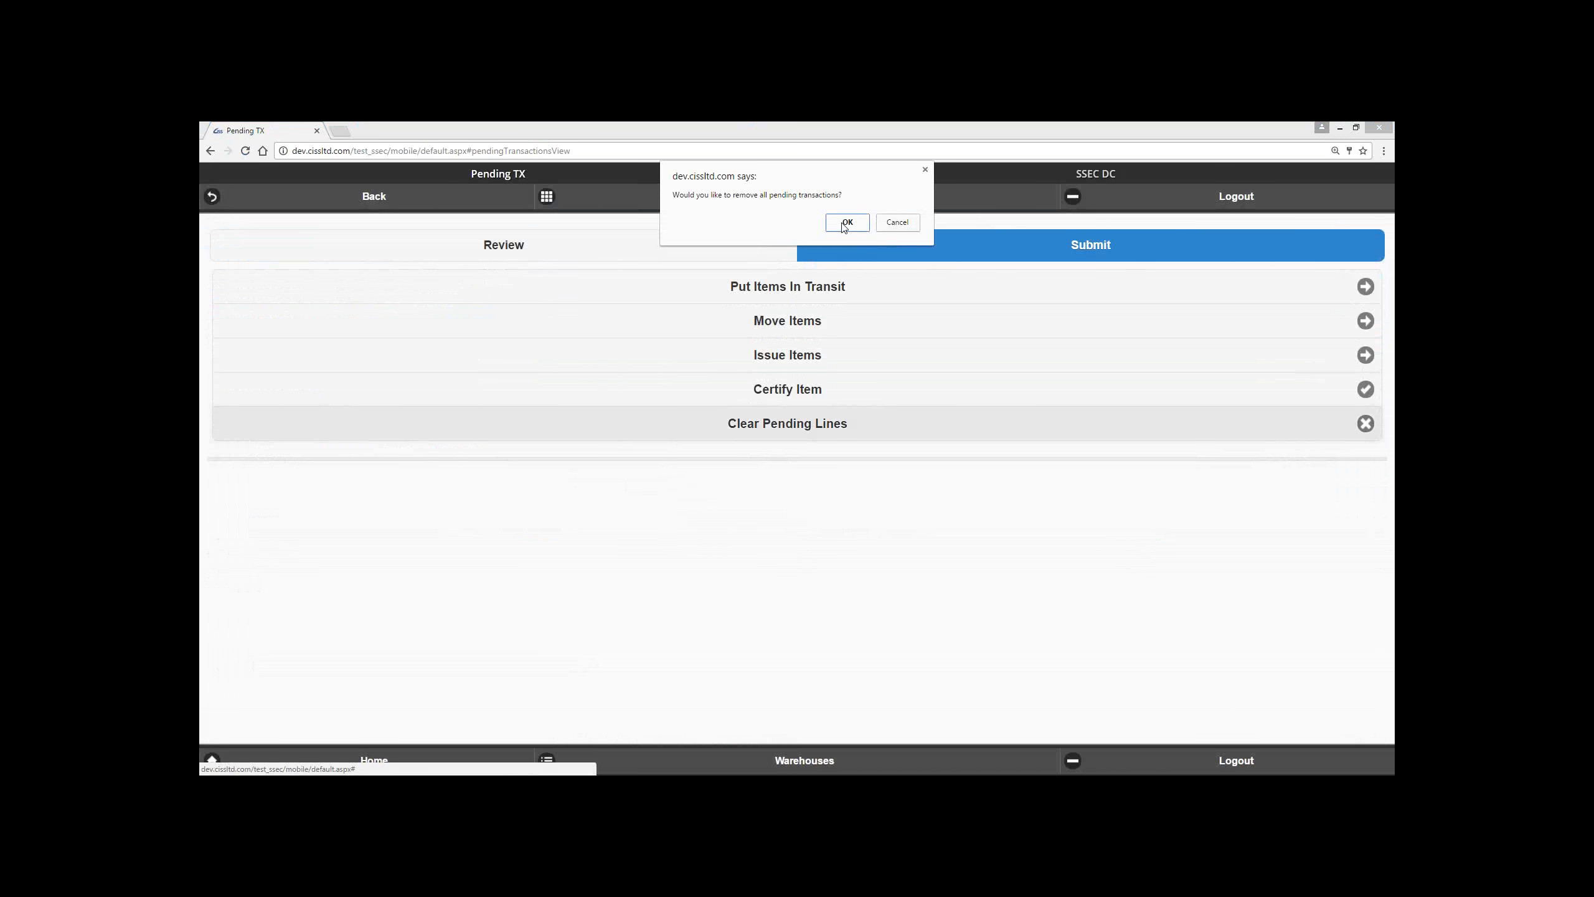
left_click(847, 222)
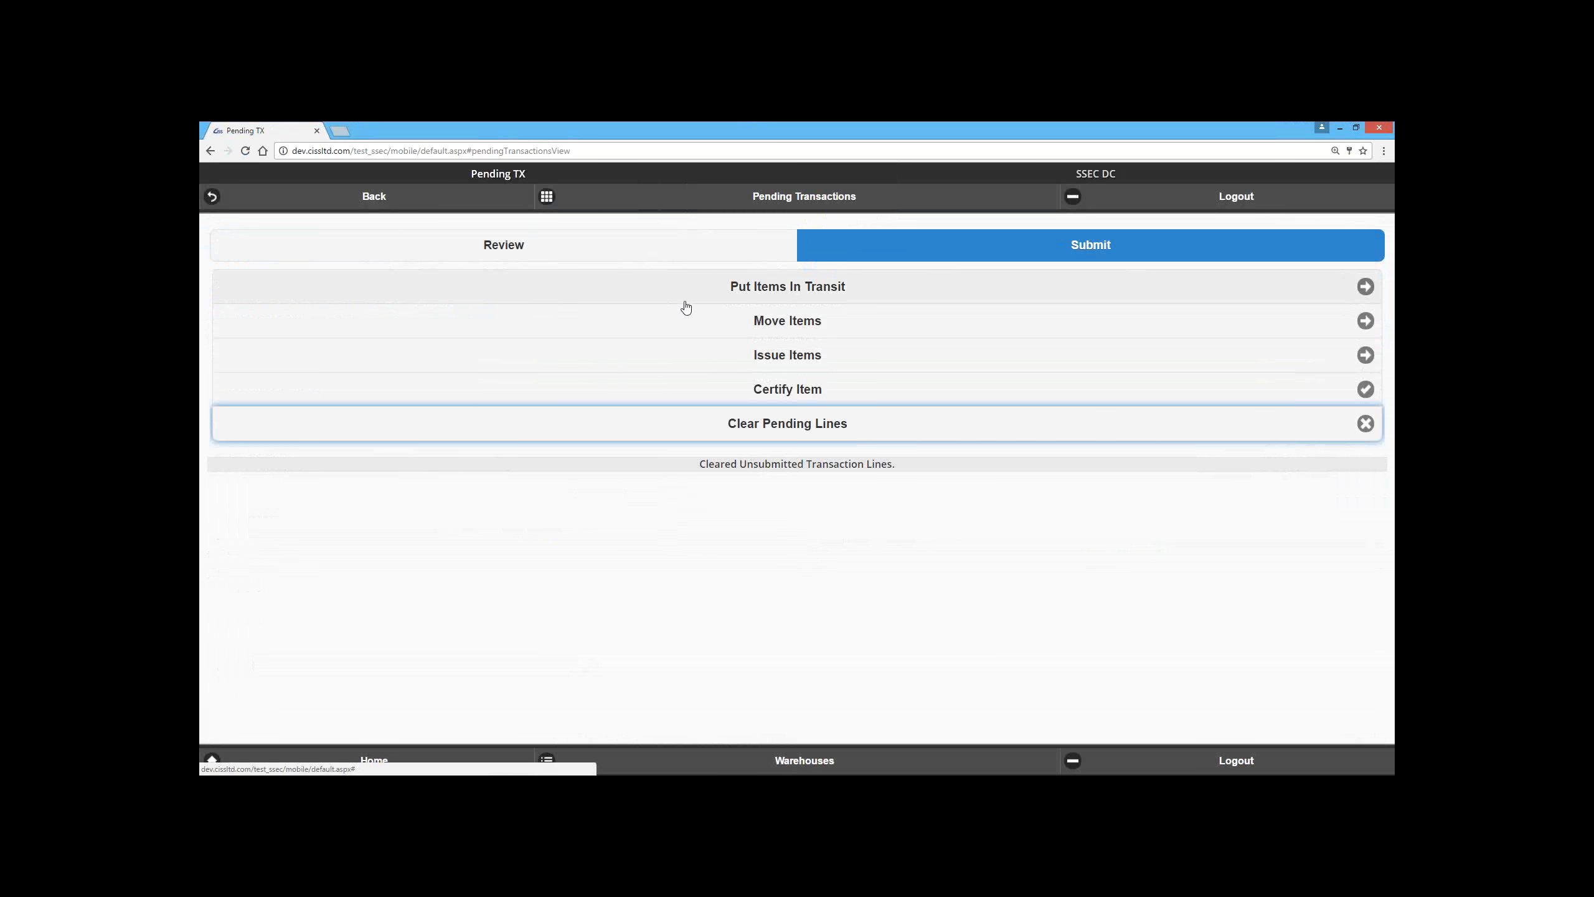
Step: Open the in-transit form for pending items, review its destination location options, and close it without submitting
left_click(669, 292)
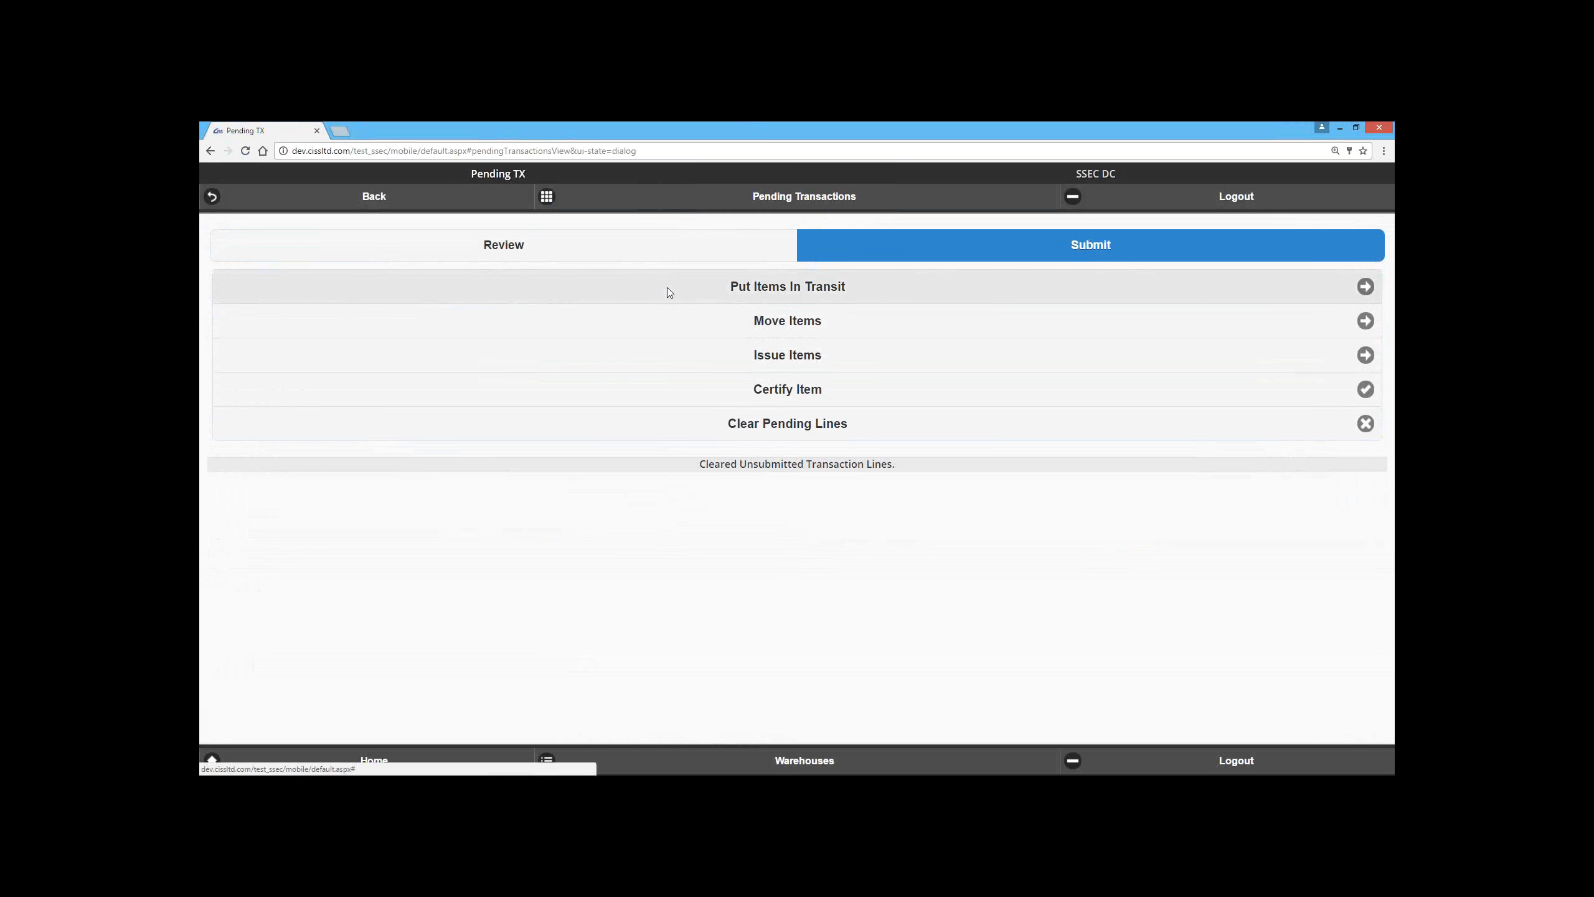
left_click(669, 474)
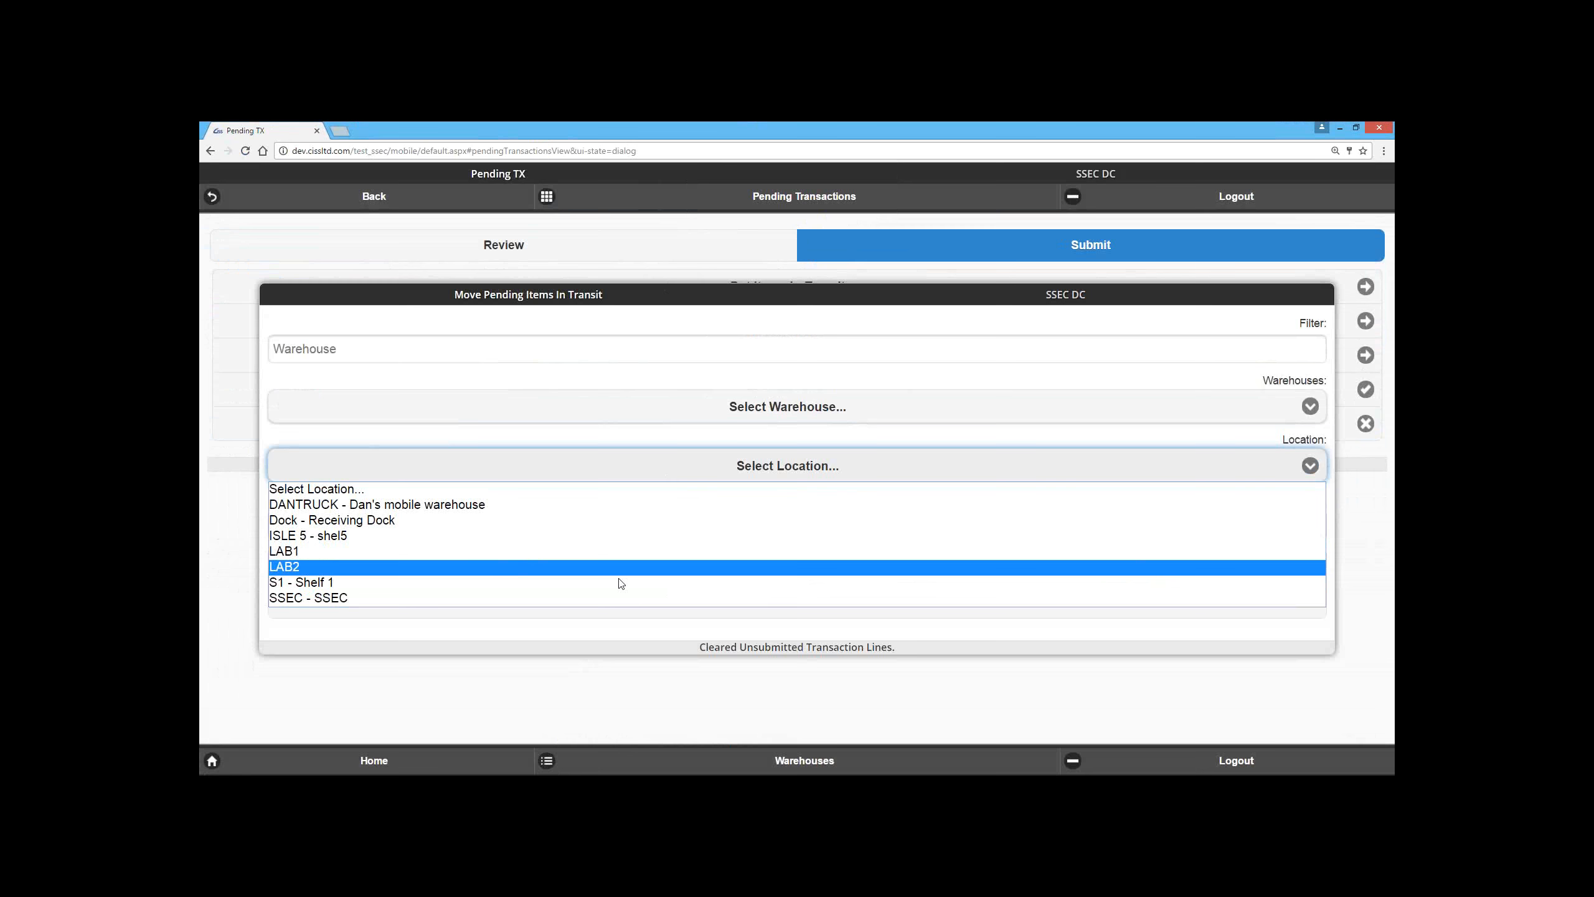
left_click(496, 688)
left_click(734, 600)
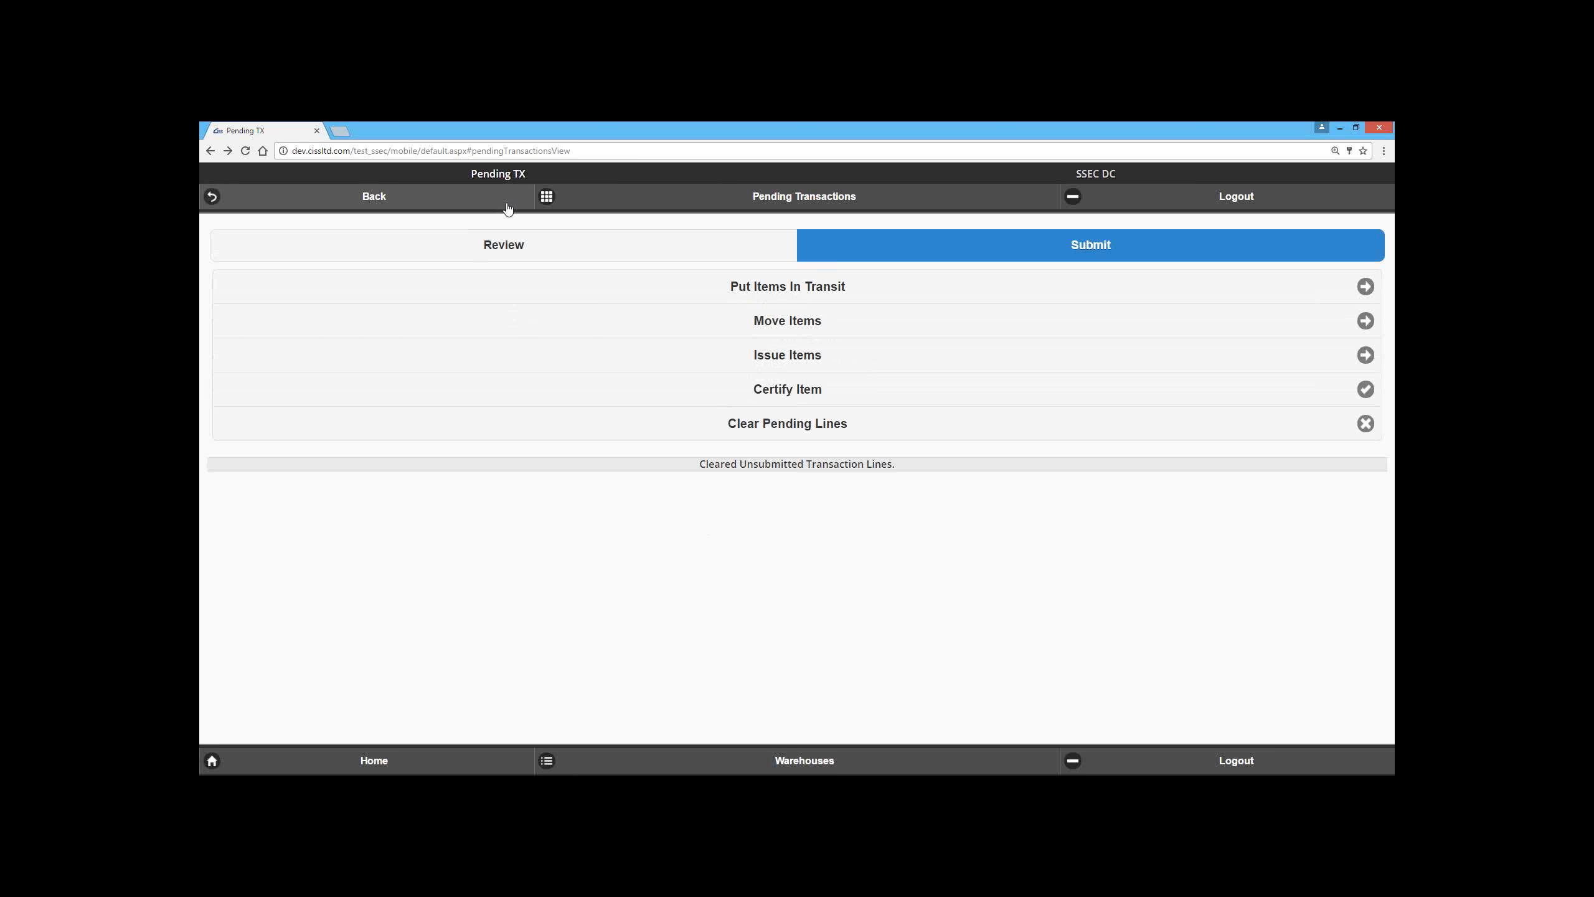
Step: Return to the SSEC DC inventory search and examine the fields available for the Item ID and Location criteria
left_click(421, 203)
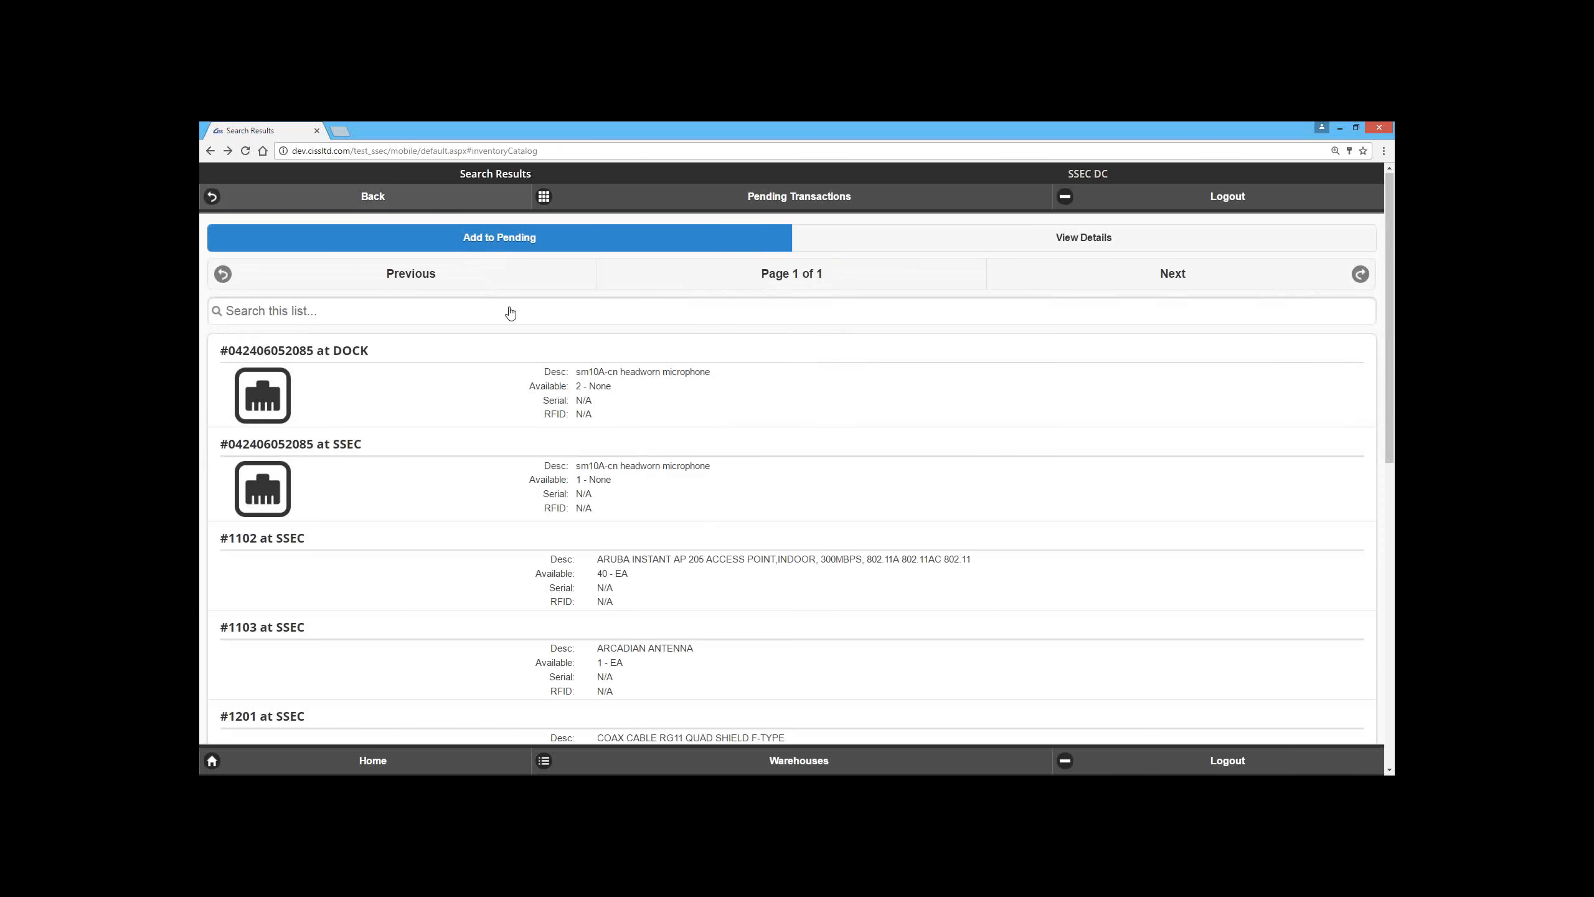
left_click(384, 203)
left_click(276, 288)
left_click(365, 496)
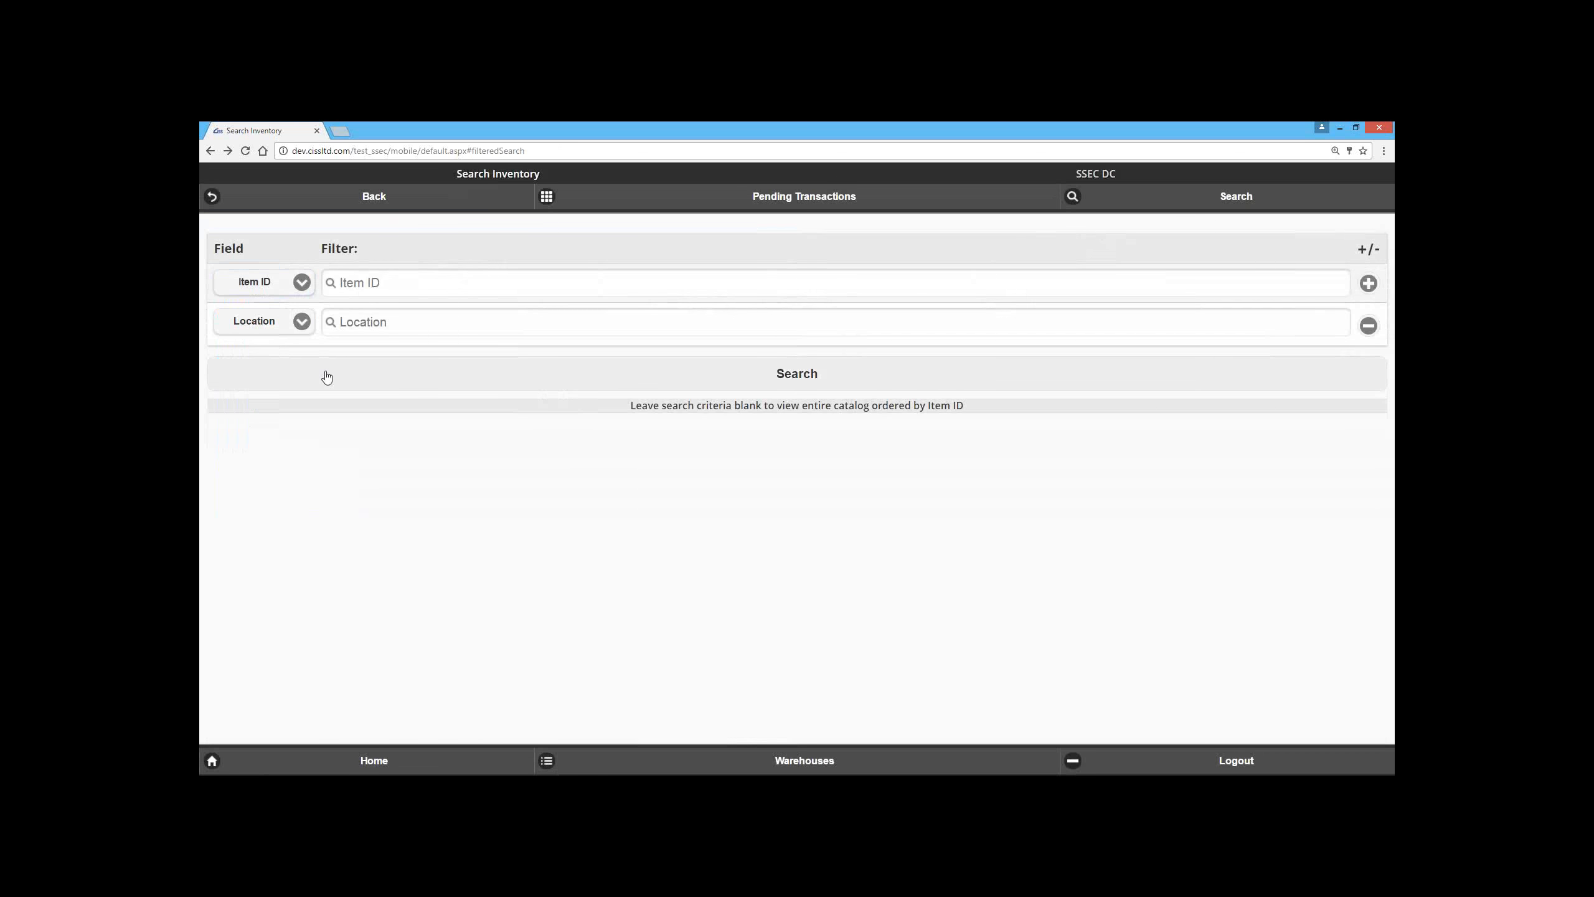
left_click(305, 326)
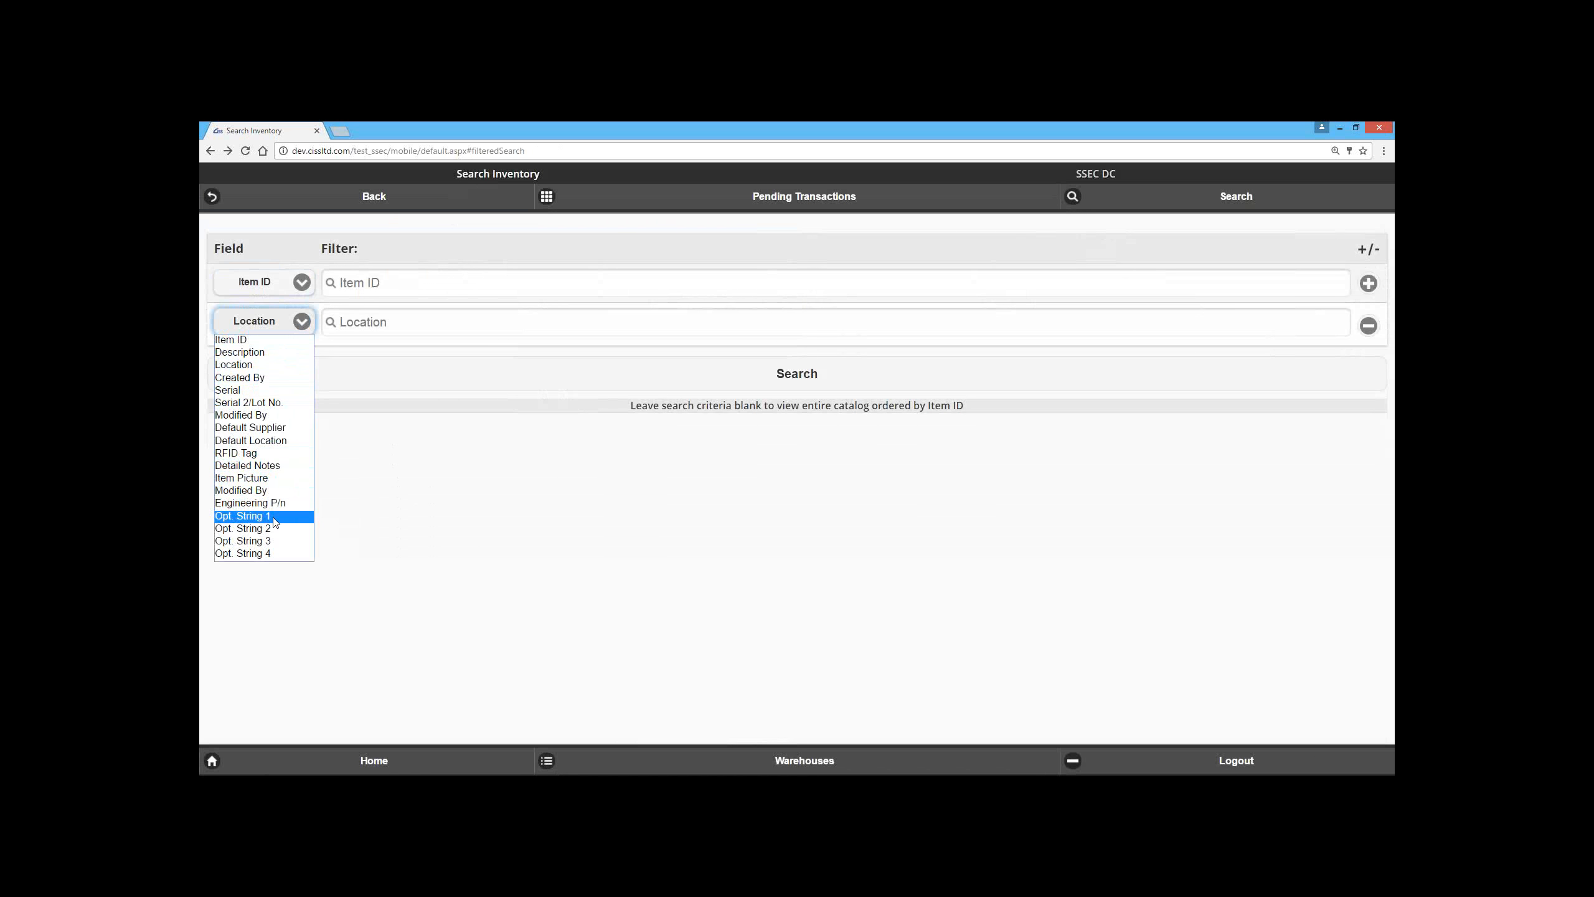
left_click(274, 286)
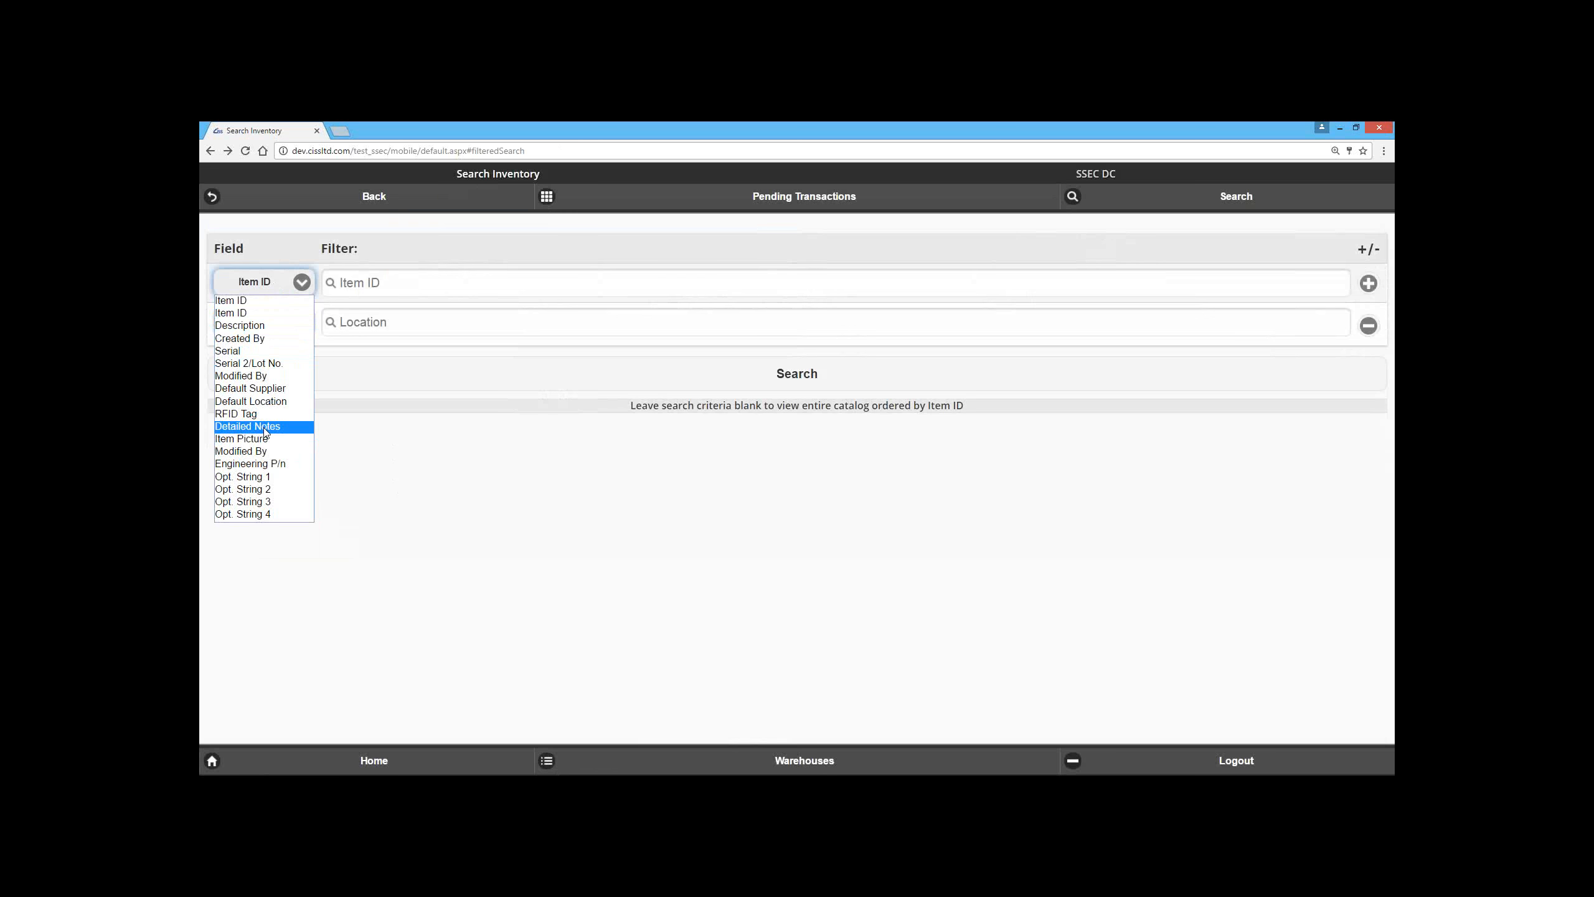
left_click(556, 490)
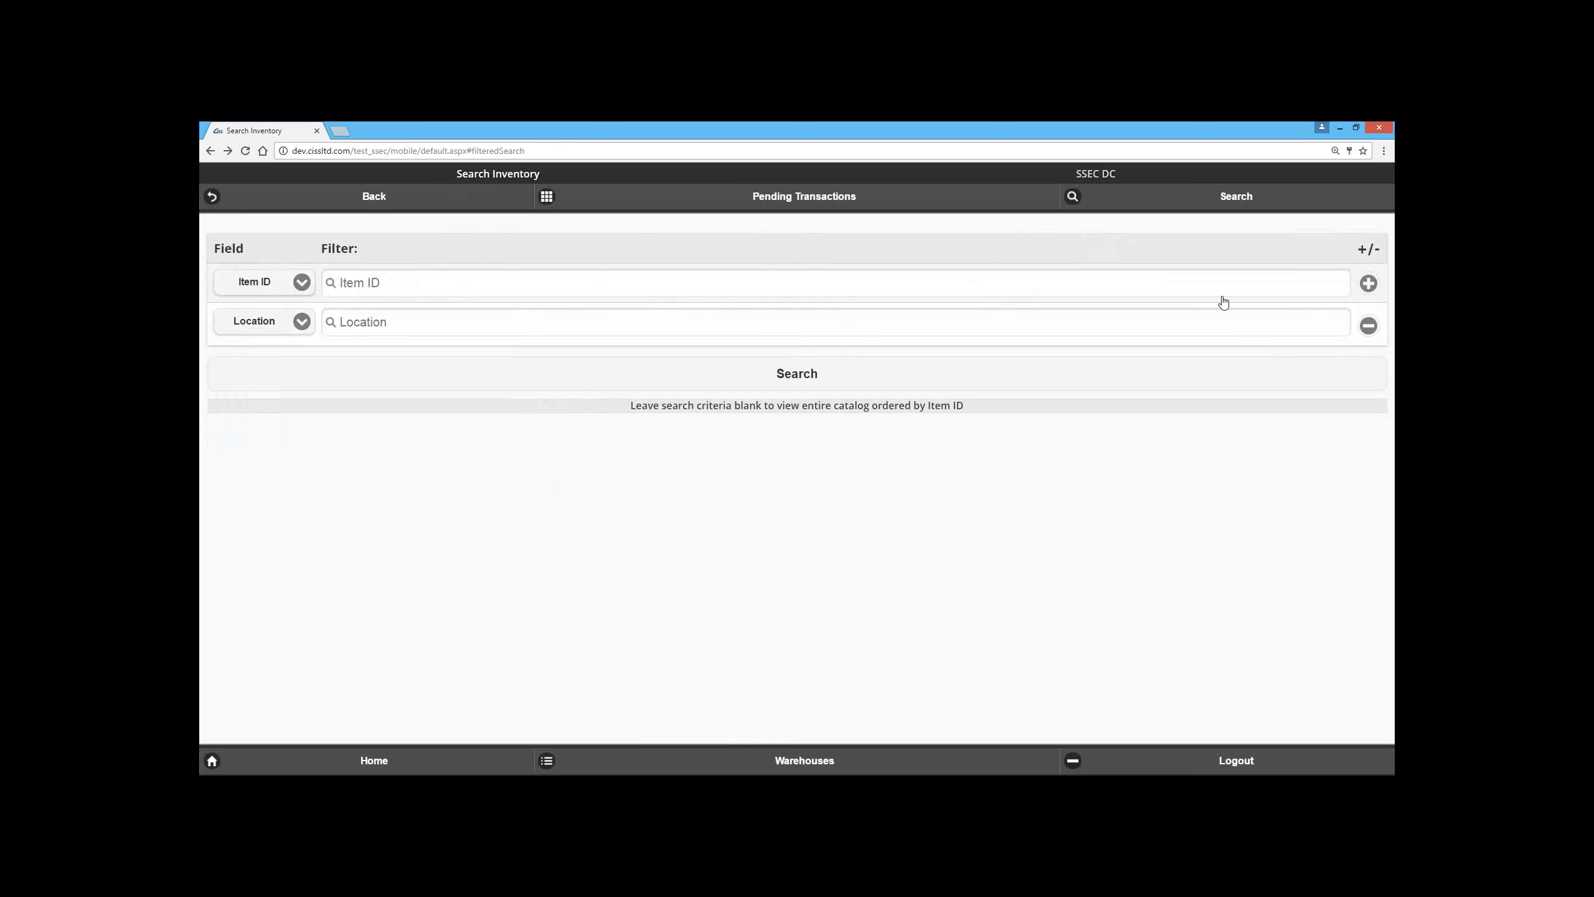
Step: Add a third search criterion for RFID Tag and change the second criterion from Location to Serial
left_click(1369, 283)
left_click(274, 364)
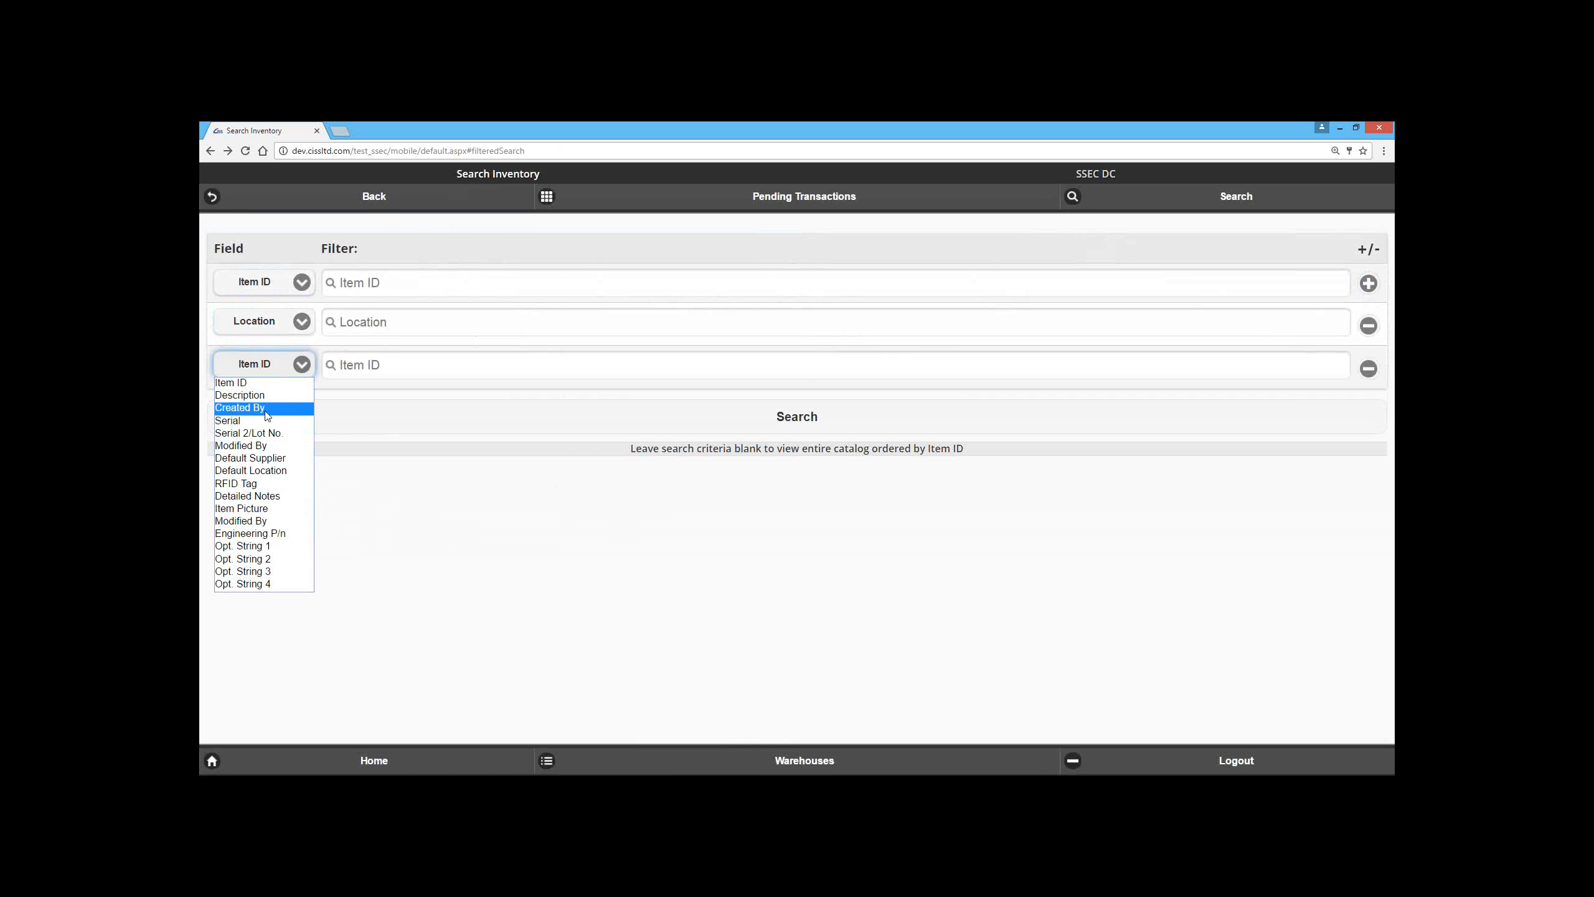
left_click(257, 483)
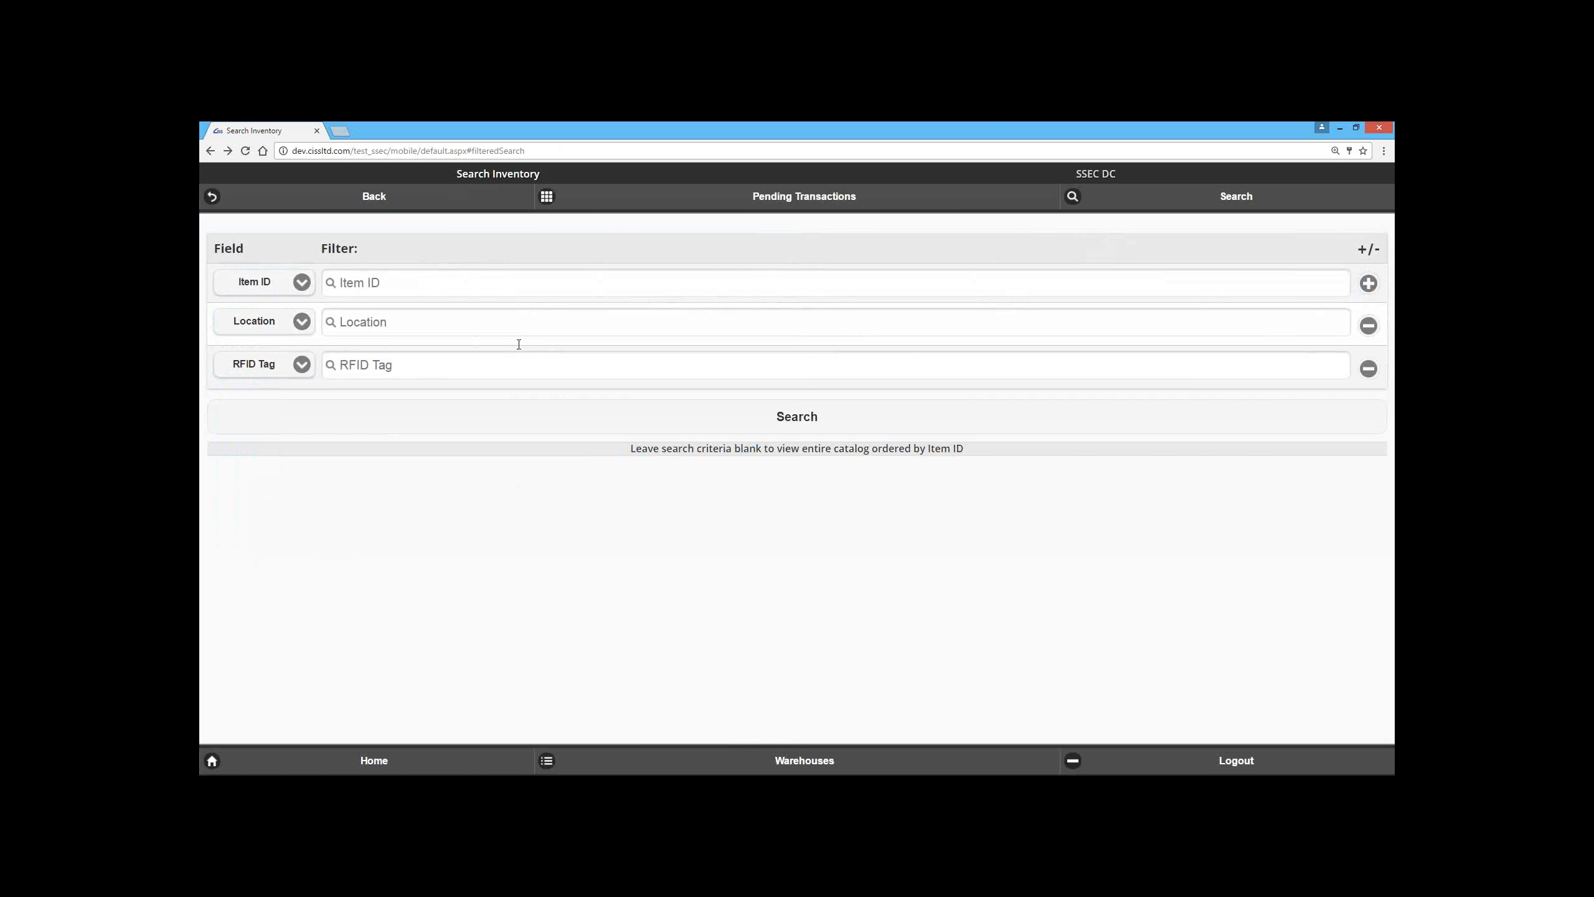
left_click(432, 369)
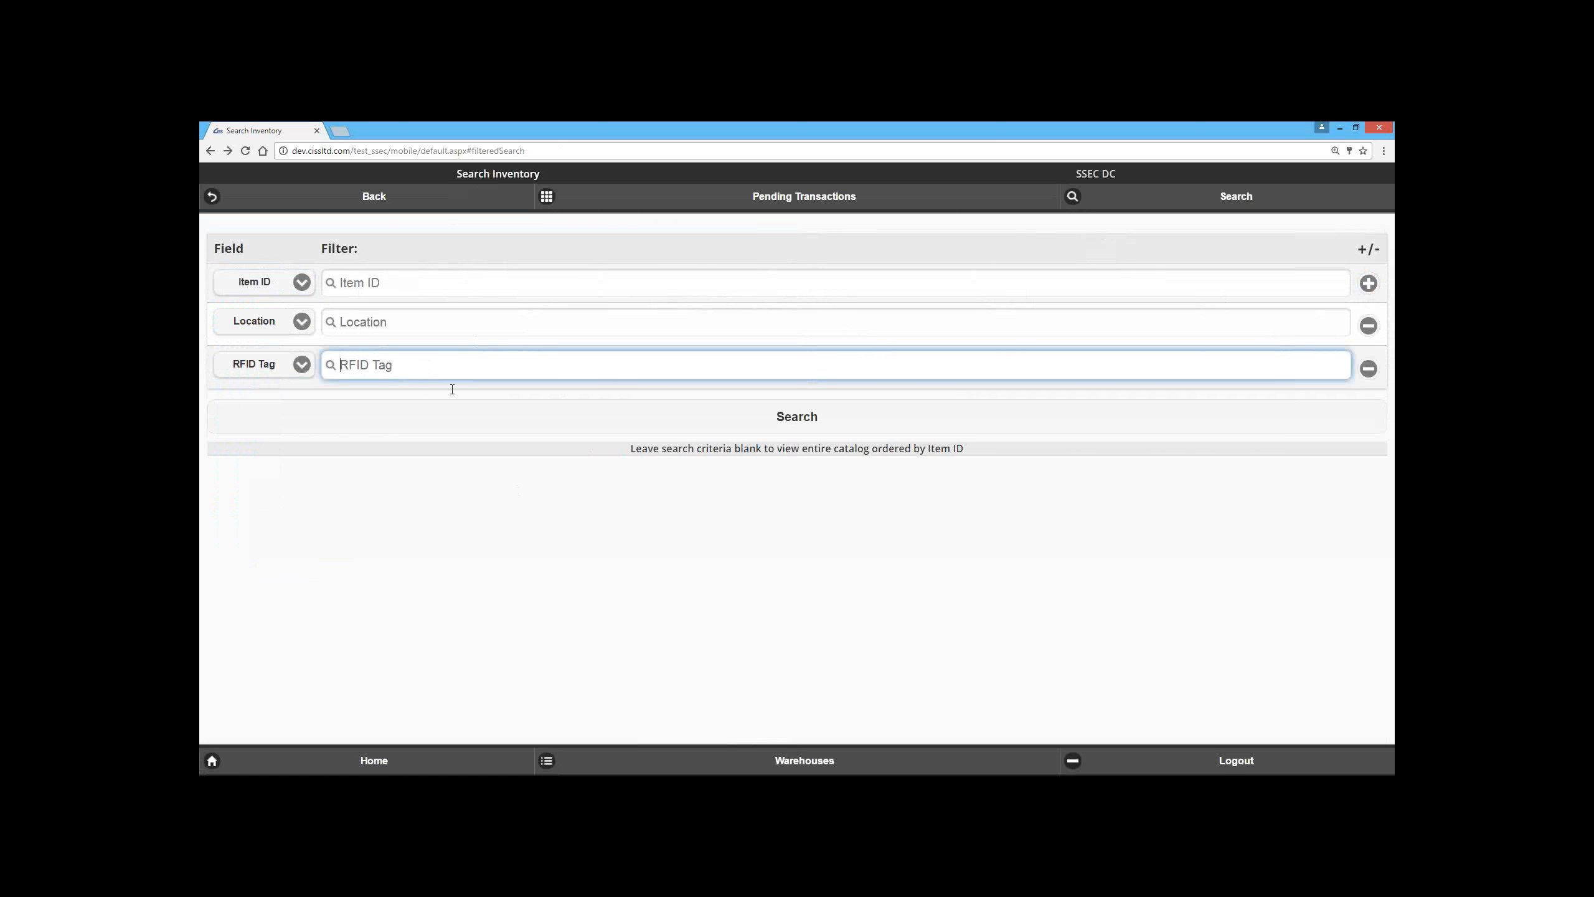
left_click(268, 327)
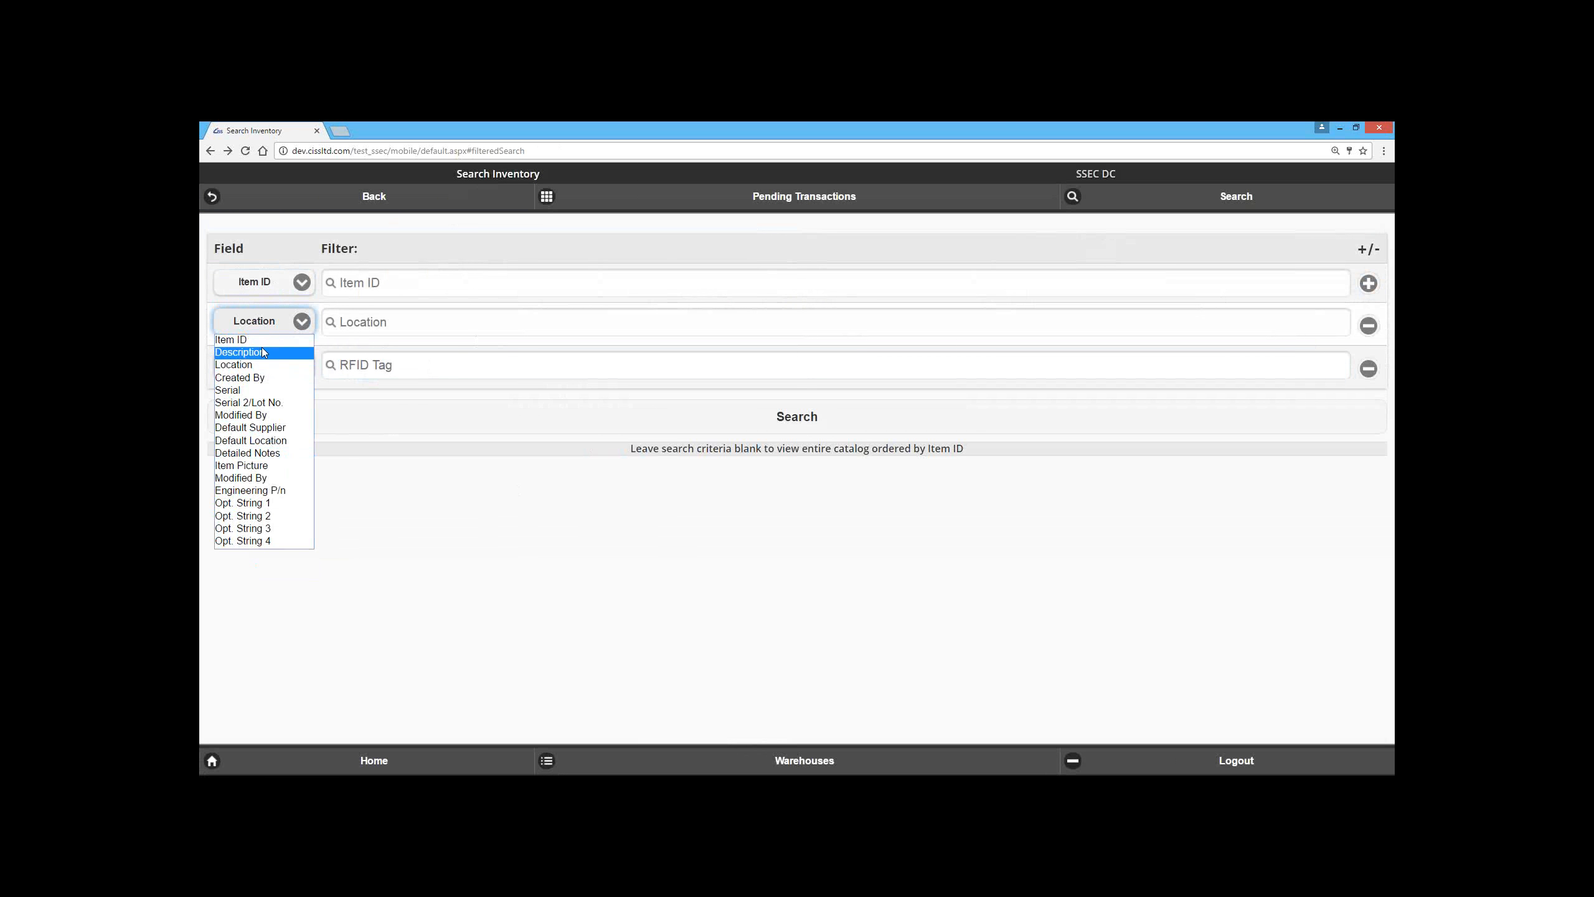
left_click(266, 394)
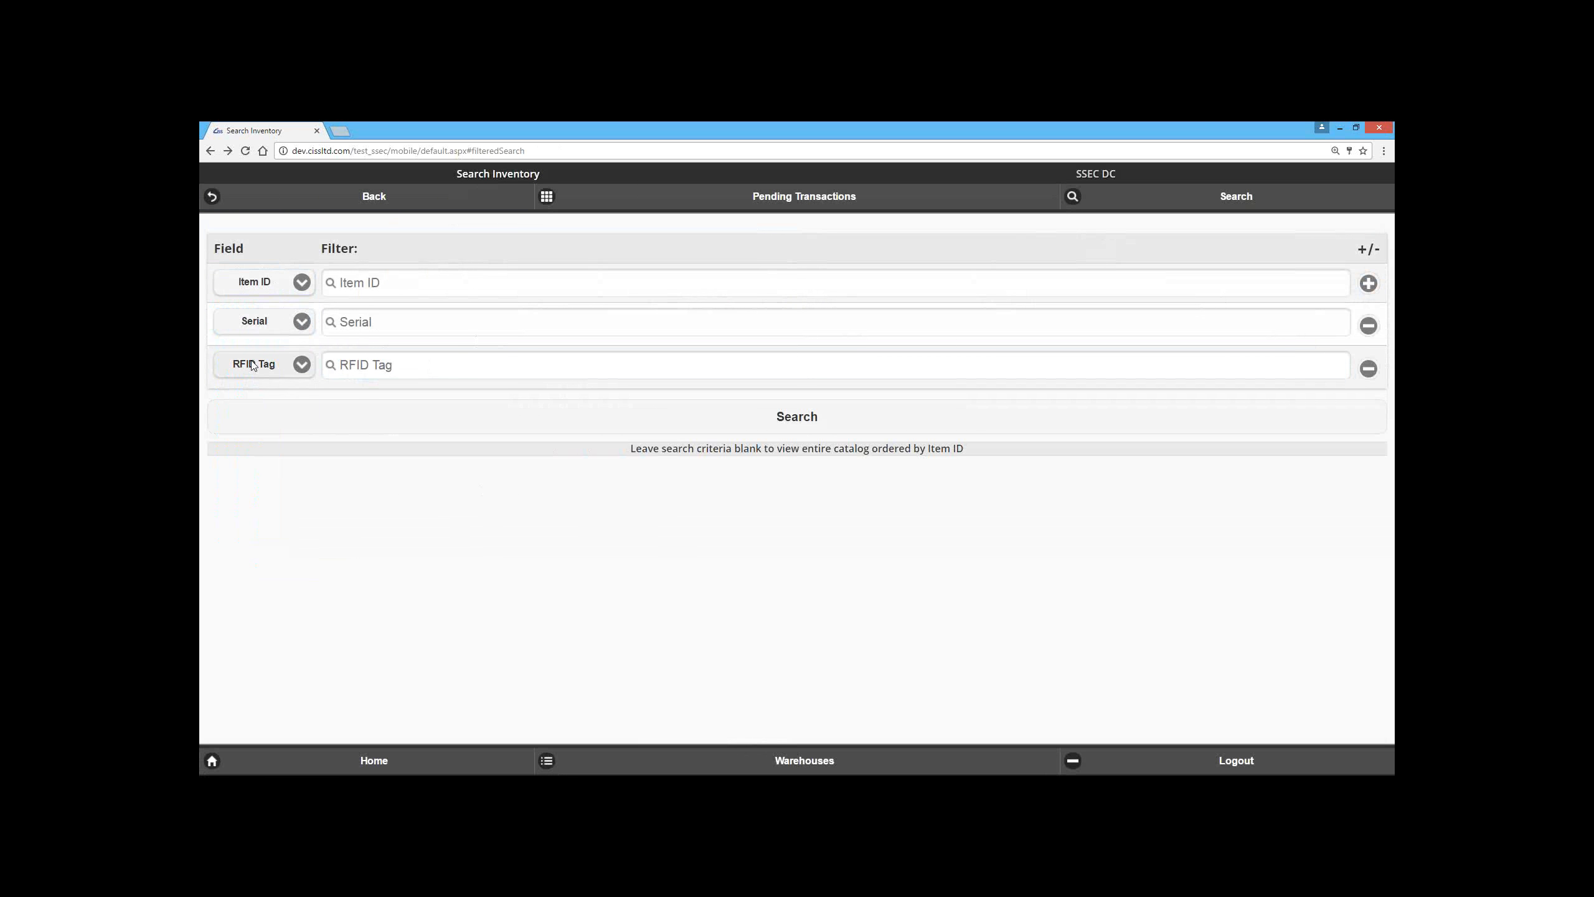
left_click(282, 291)
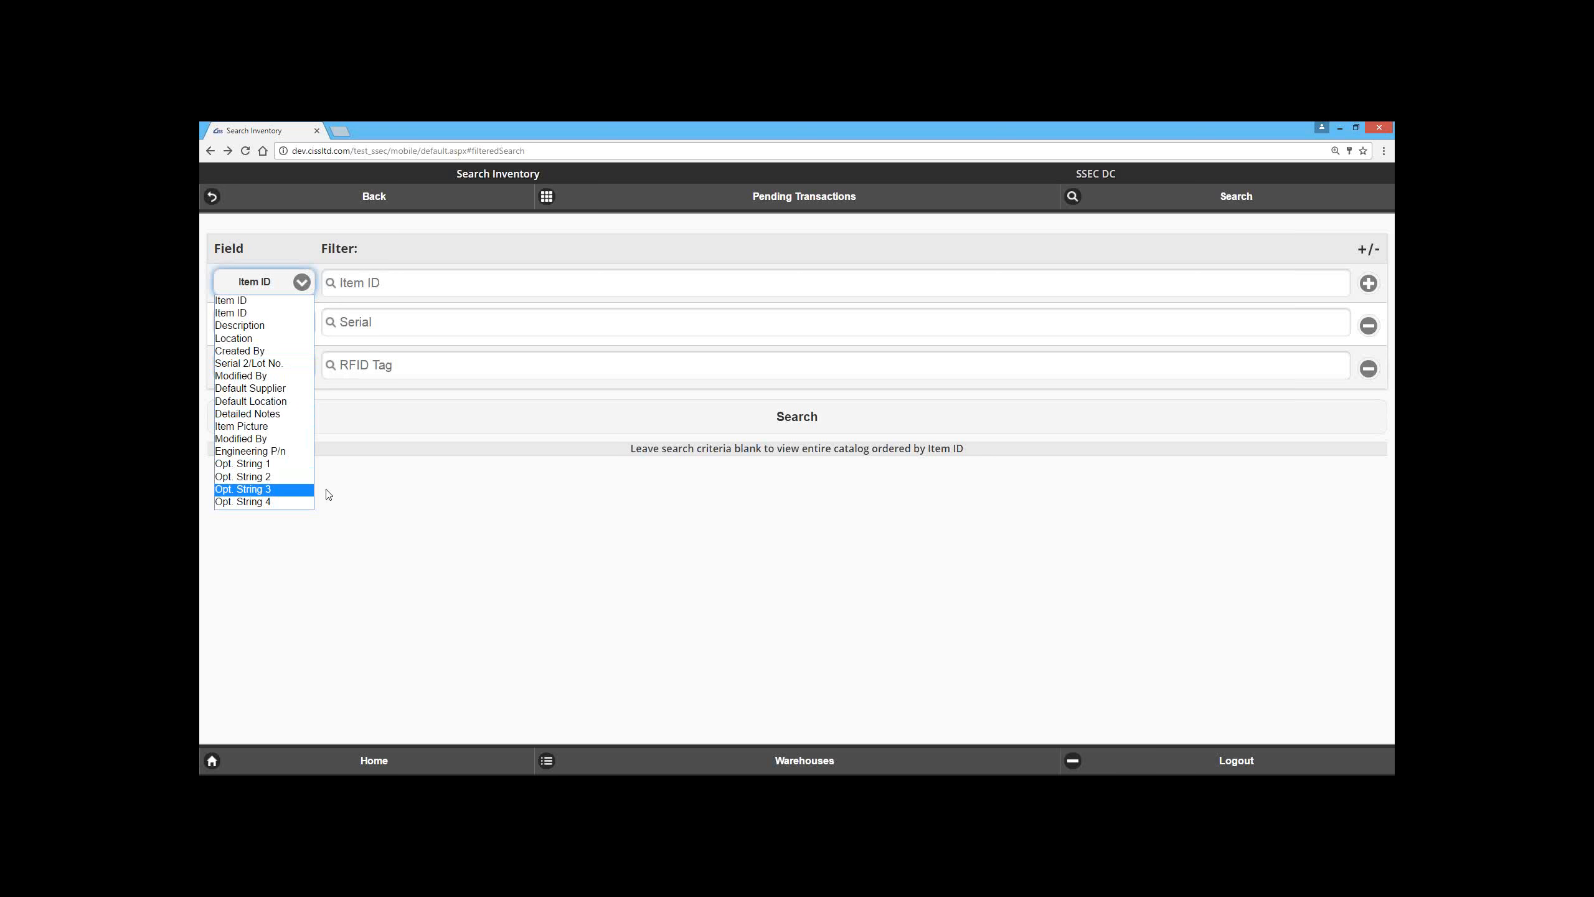
left_click(372, 516)
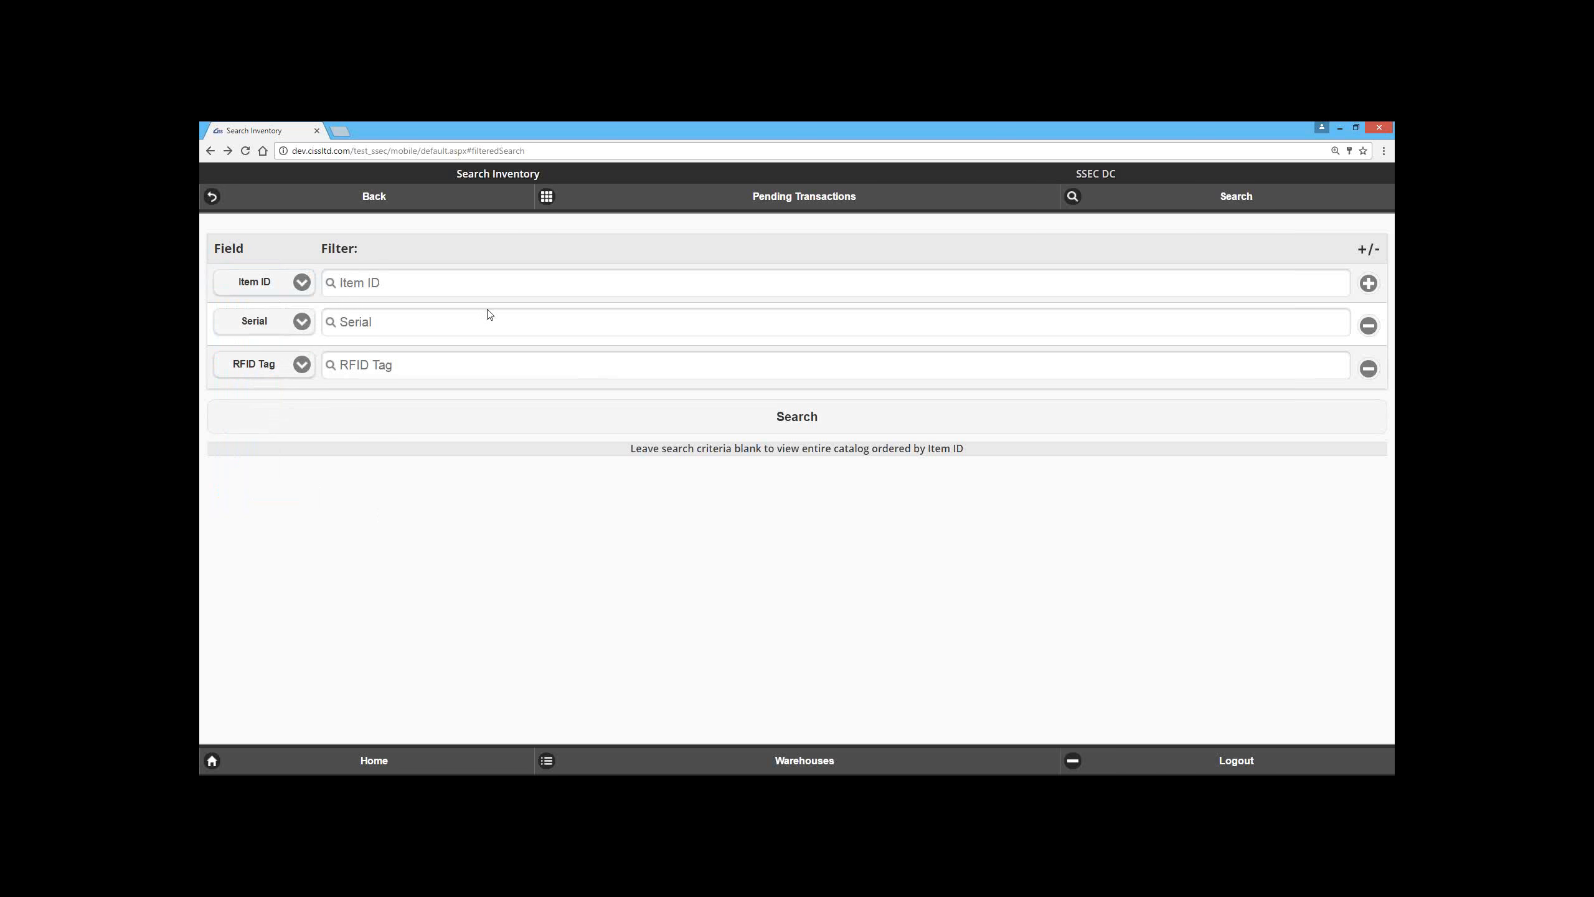
Step: Search with the Item ID, Serial and RFID Tag criteria blank, review the full catalog, and return to the criteria
left_click(693, 431)
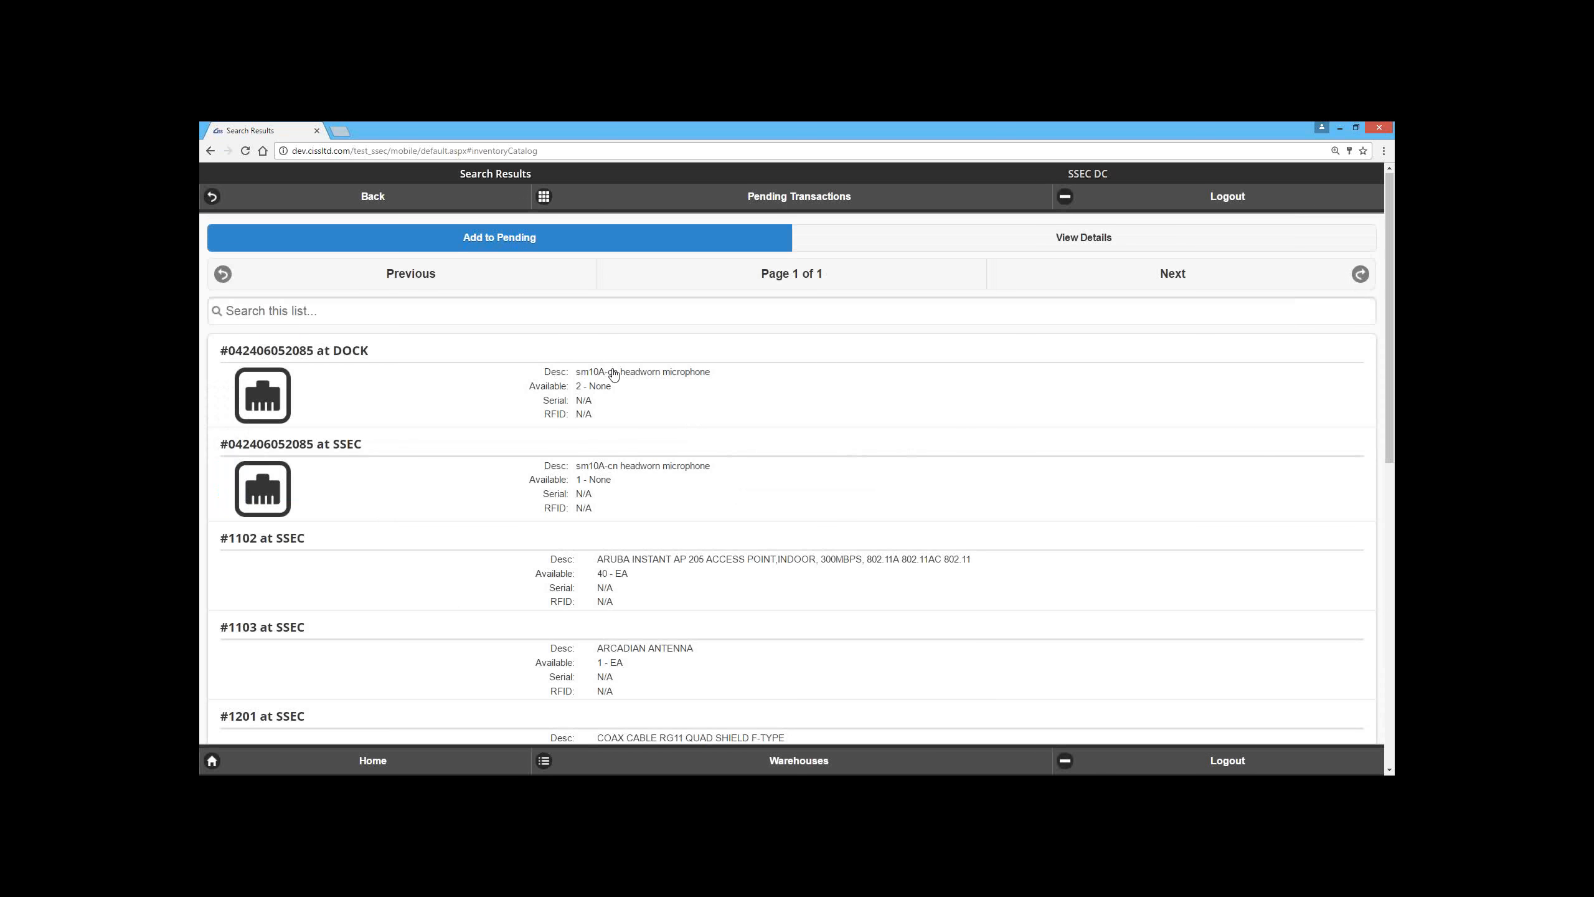
scroll(521, 559, "down", 10)
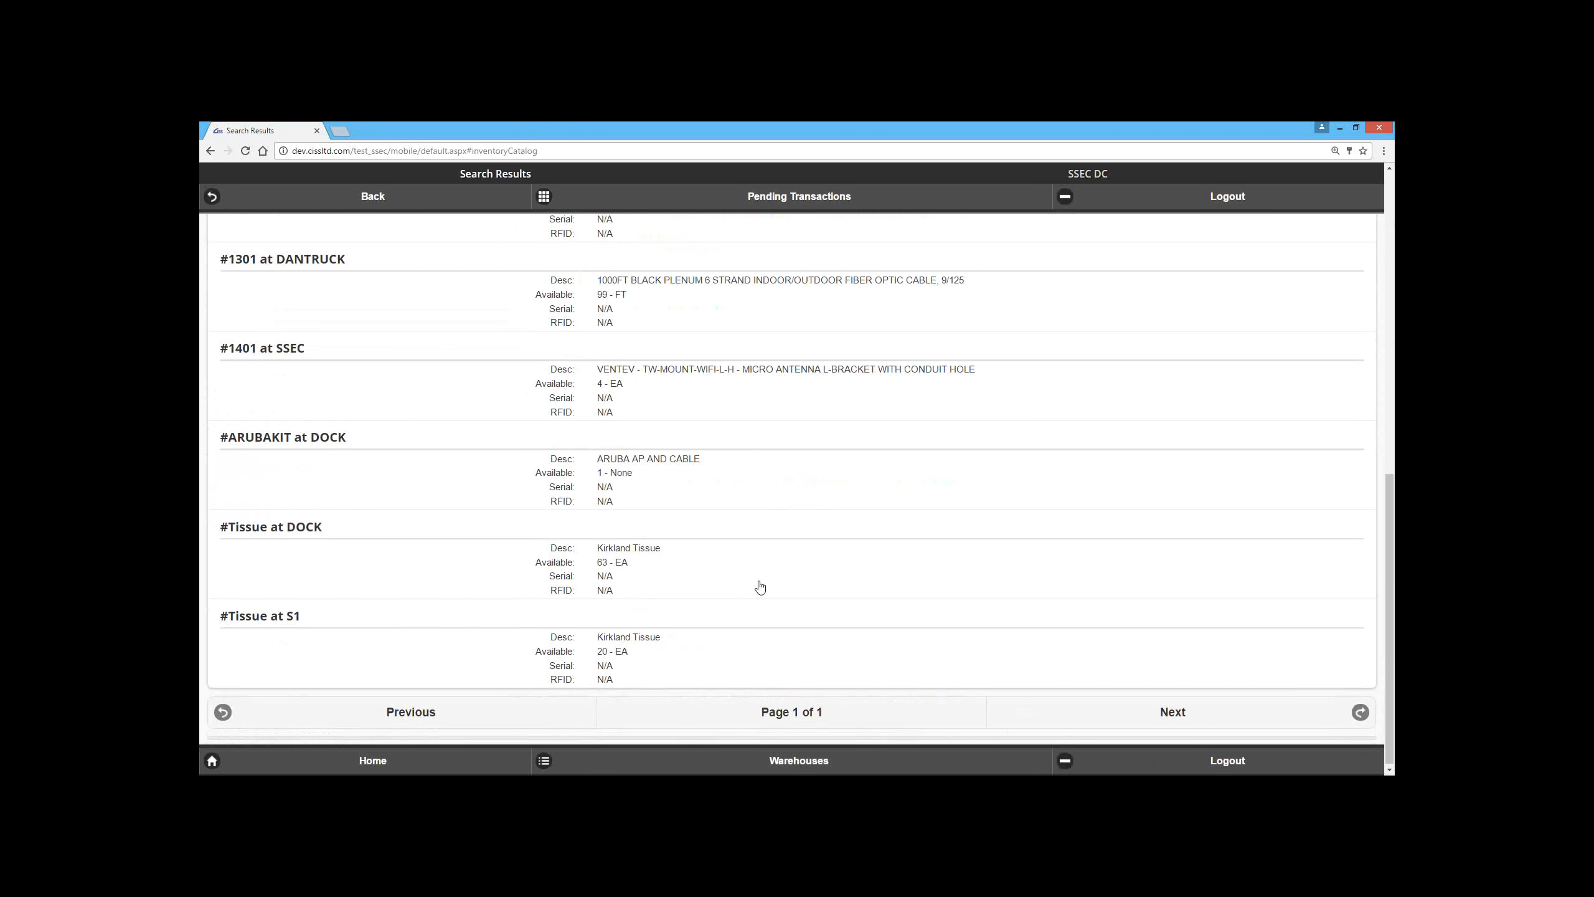
scroll(758, 587, "up", 10)
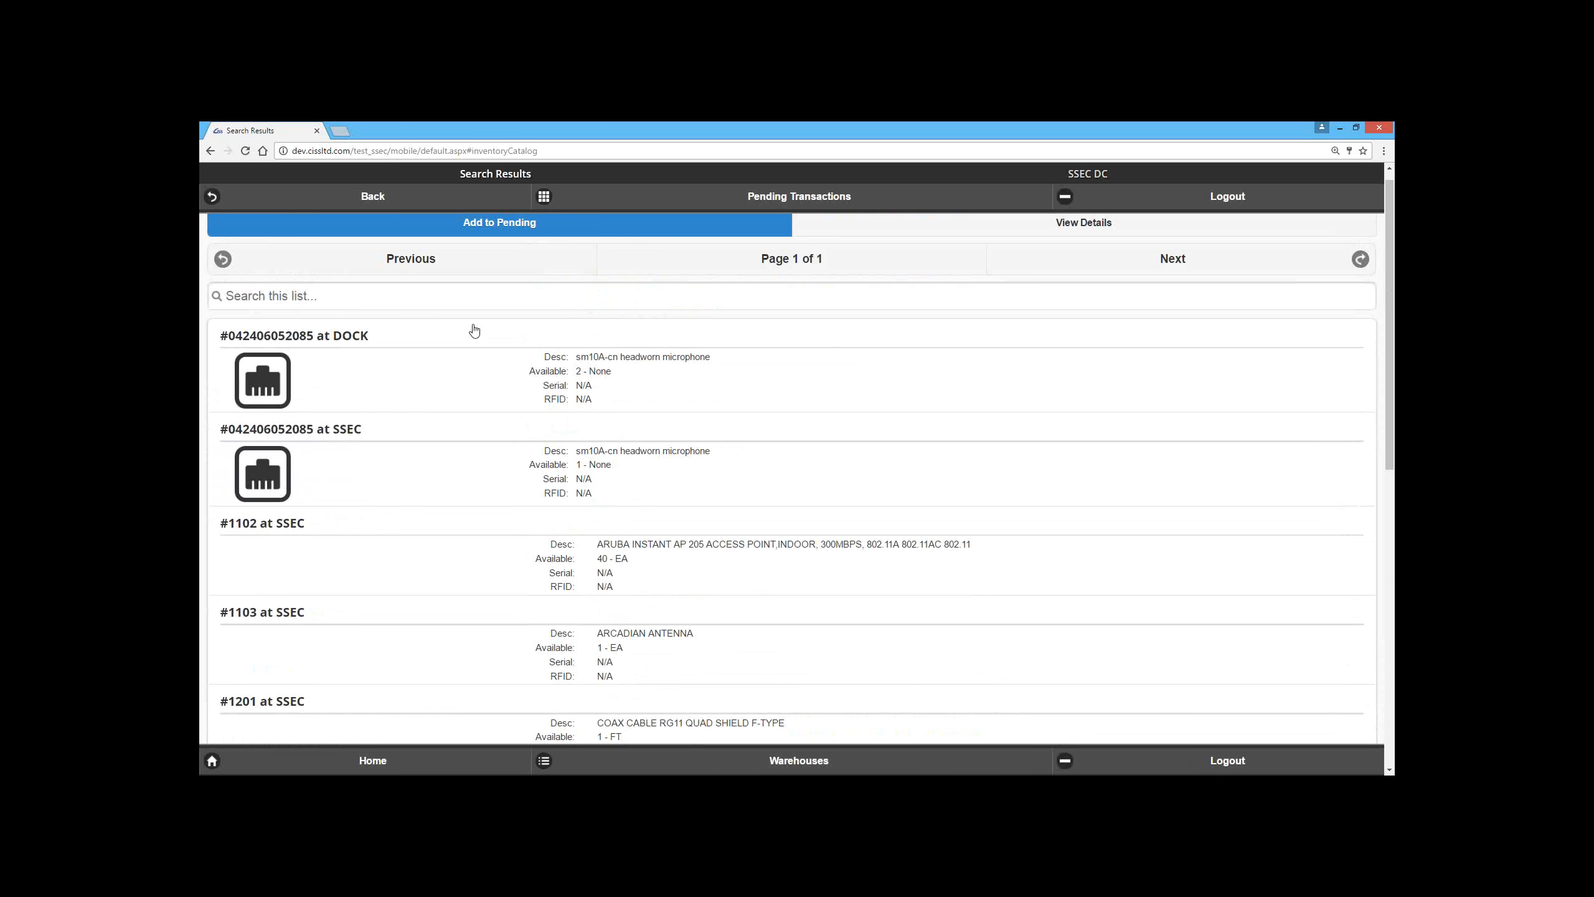
left_click(374, 197)
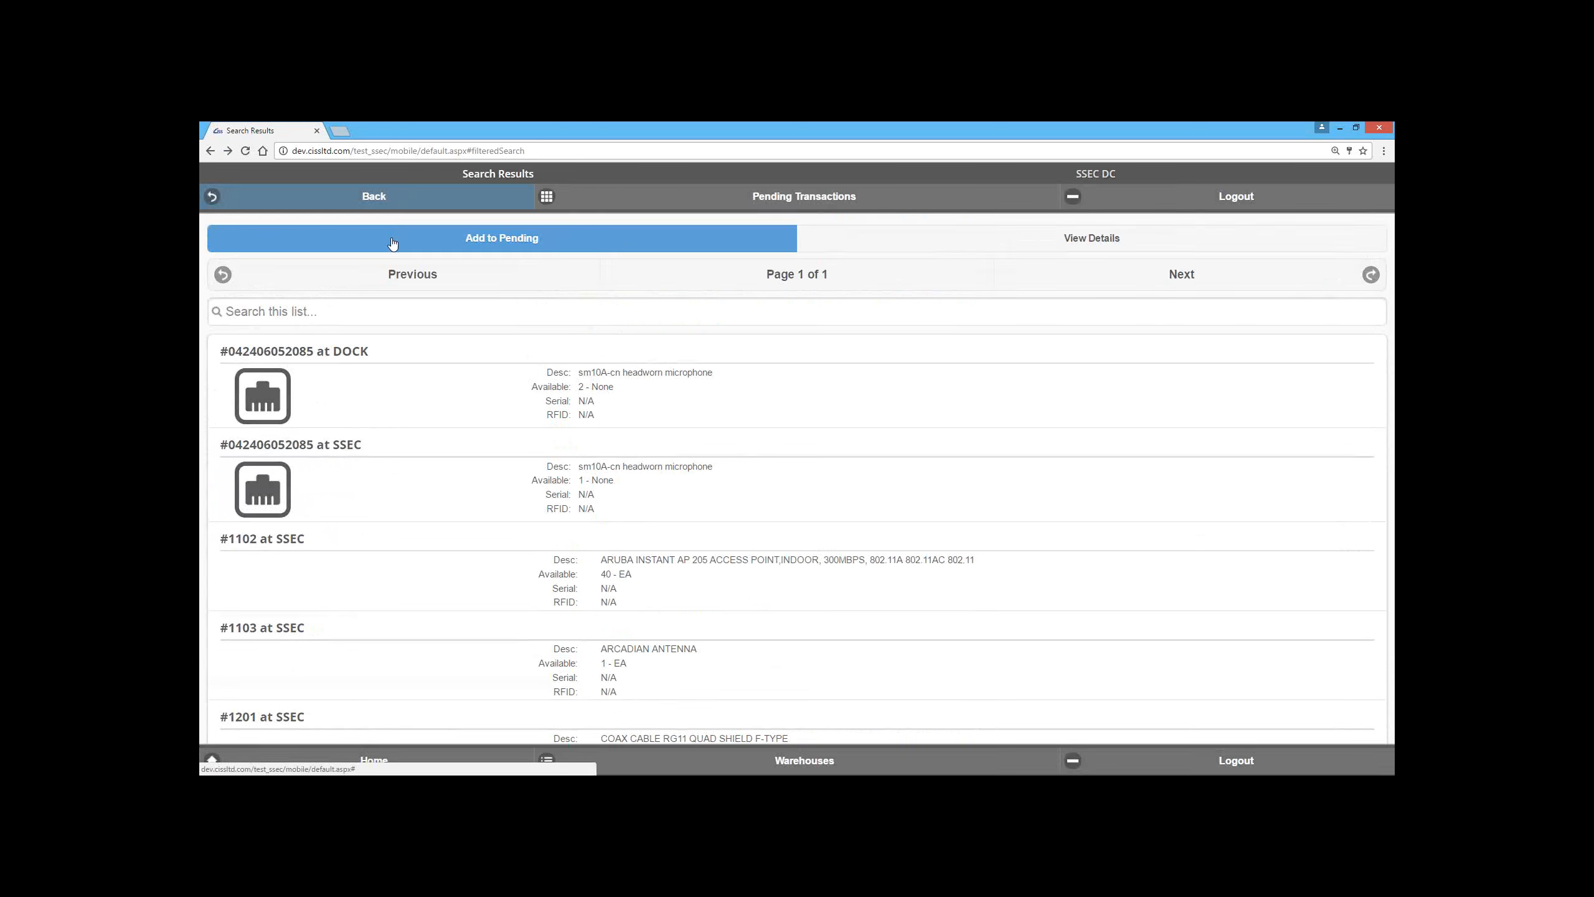
Step: Set the three search criteria fields to Description, Location and Item ID, in that order
left_click(299, 289)
left_click(280, 332)
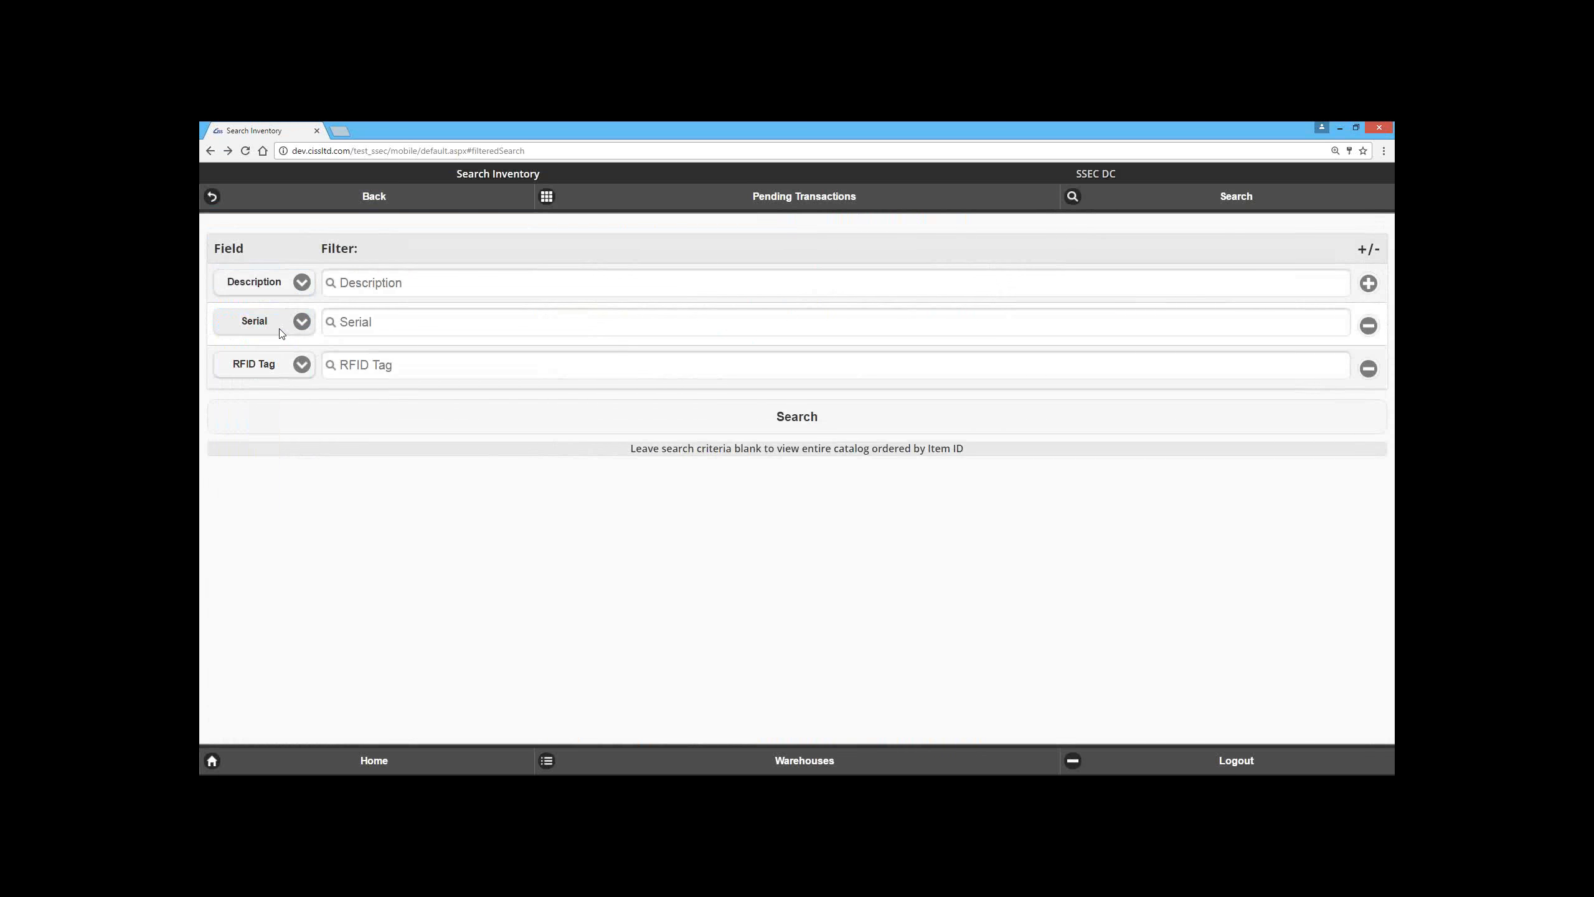
left_click(281, 332)
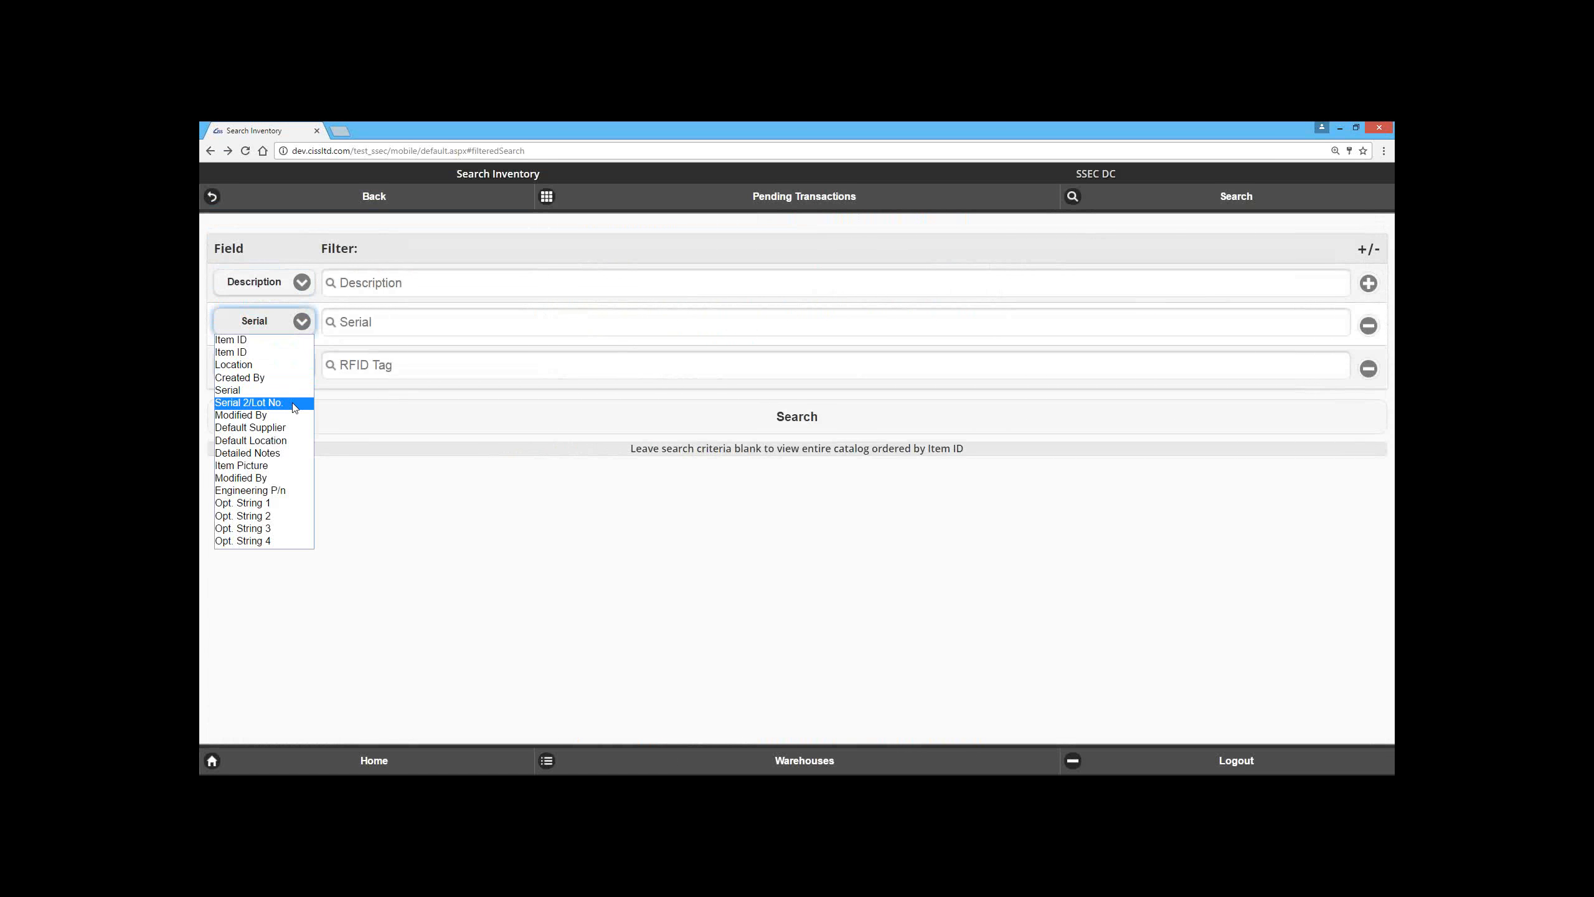
left_click(282, 365)
left_click(276, 364)
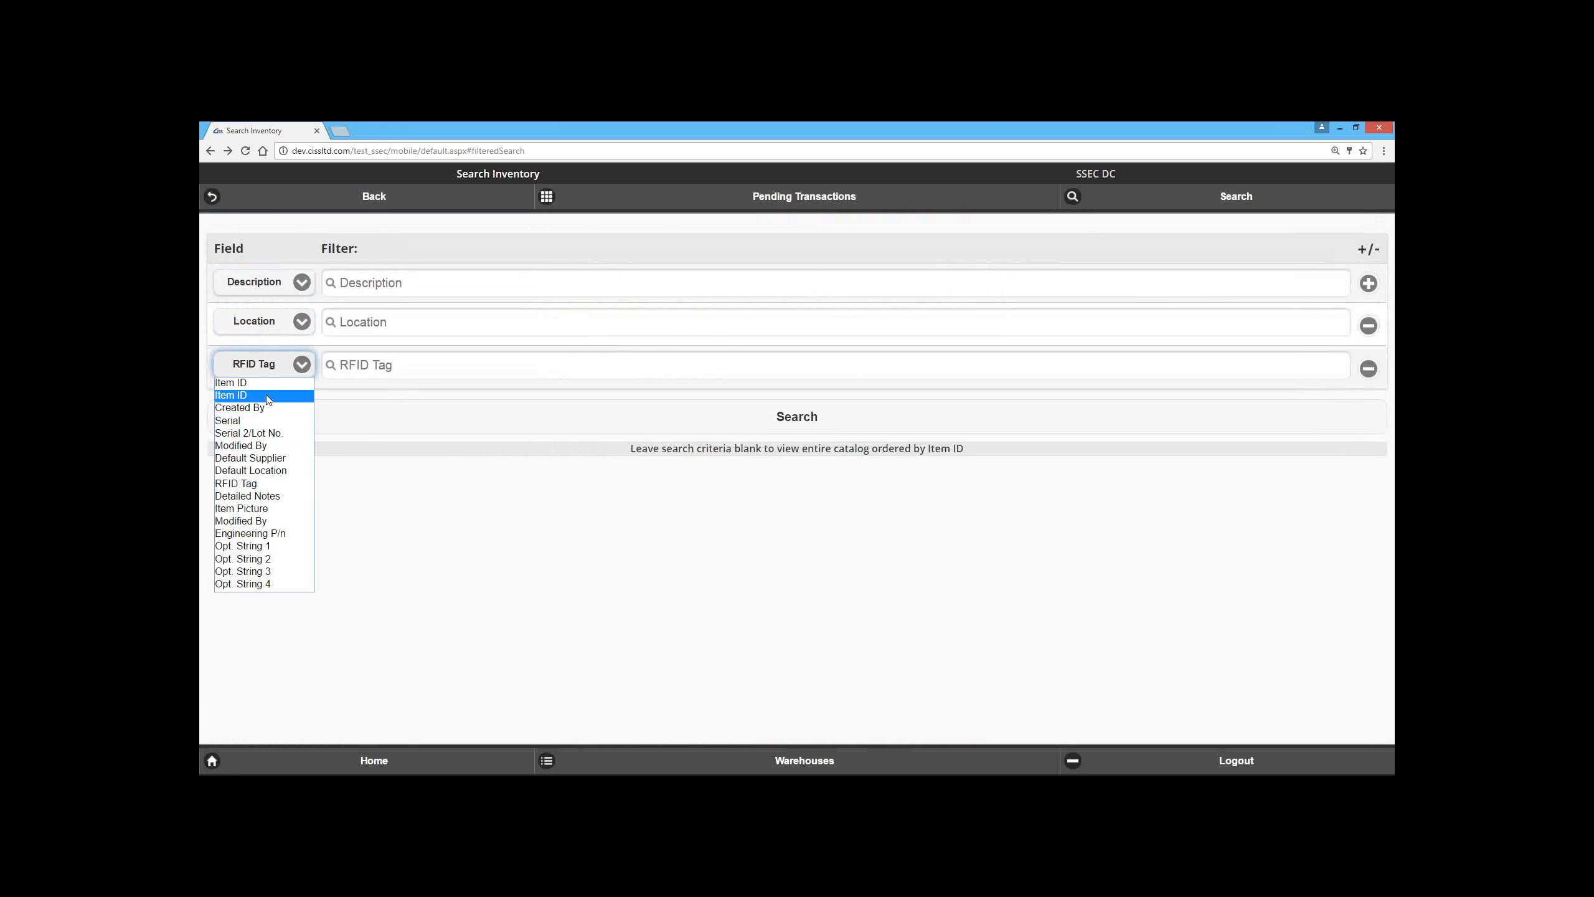
left_click(268, 390)
left_click(382, 368)
left_click(380, 286)
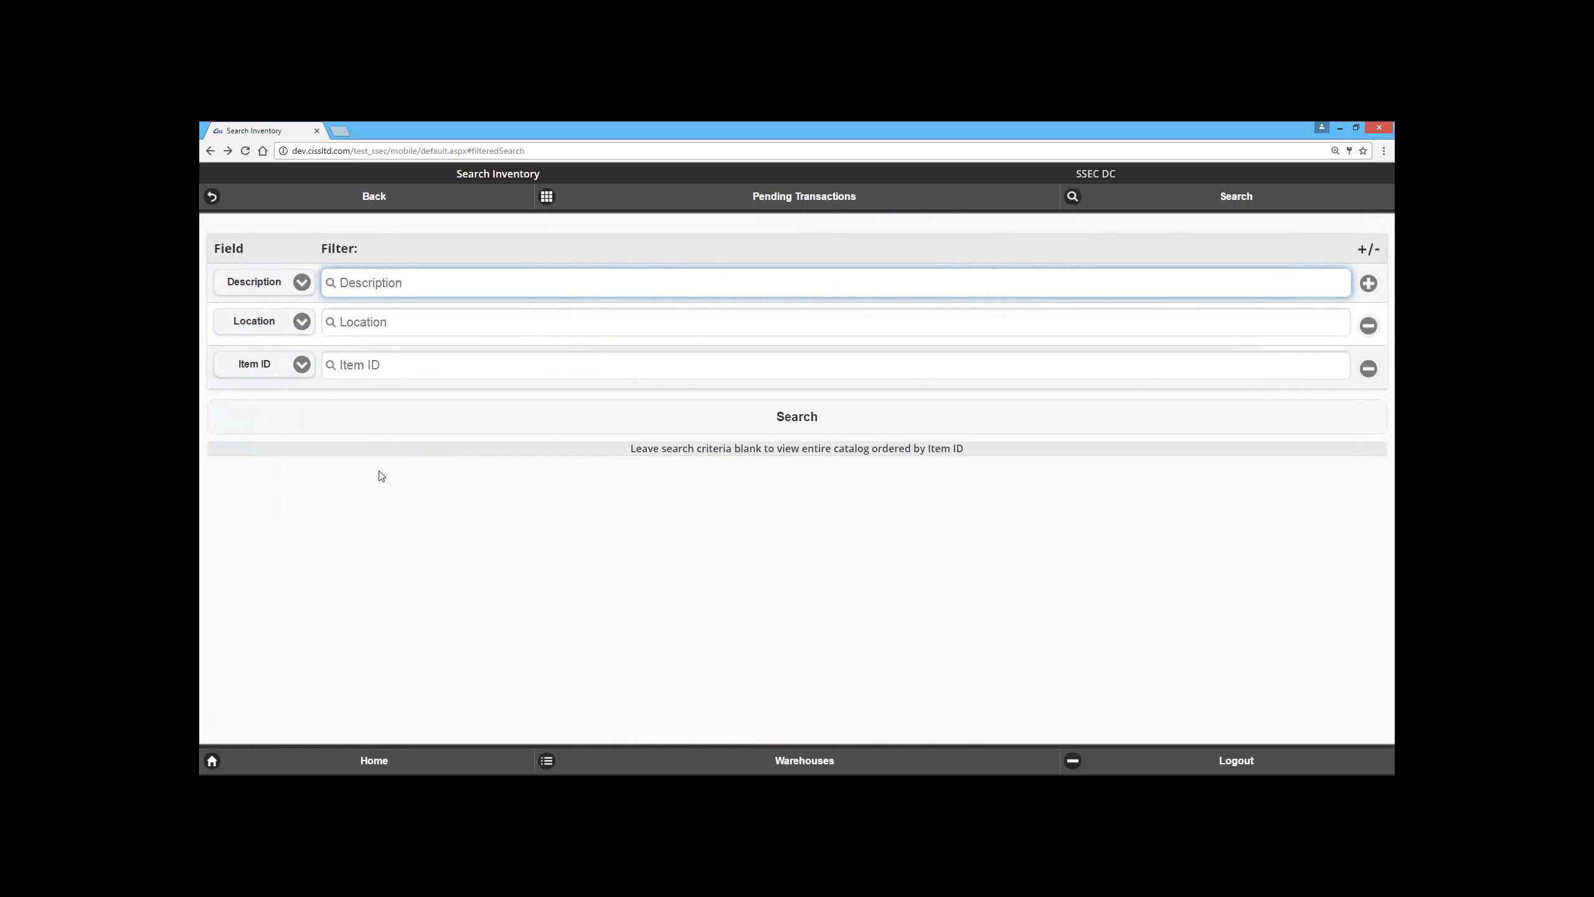
Step: Run the inventory search with blank Description, Location and Item ID filters, look through the listed items, and return to the criteria
left_click(445, 419)
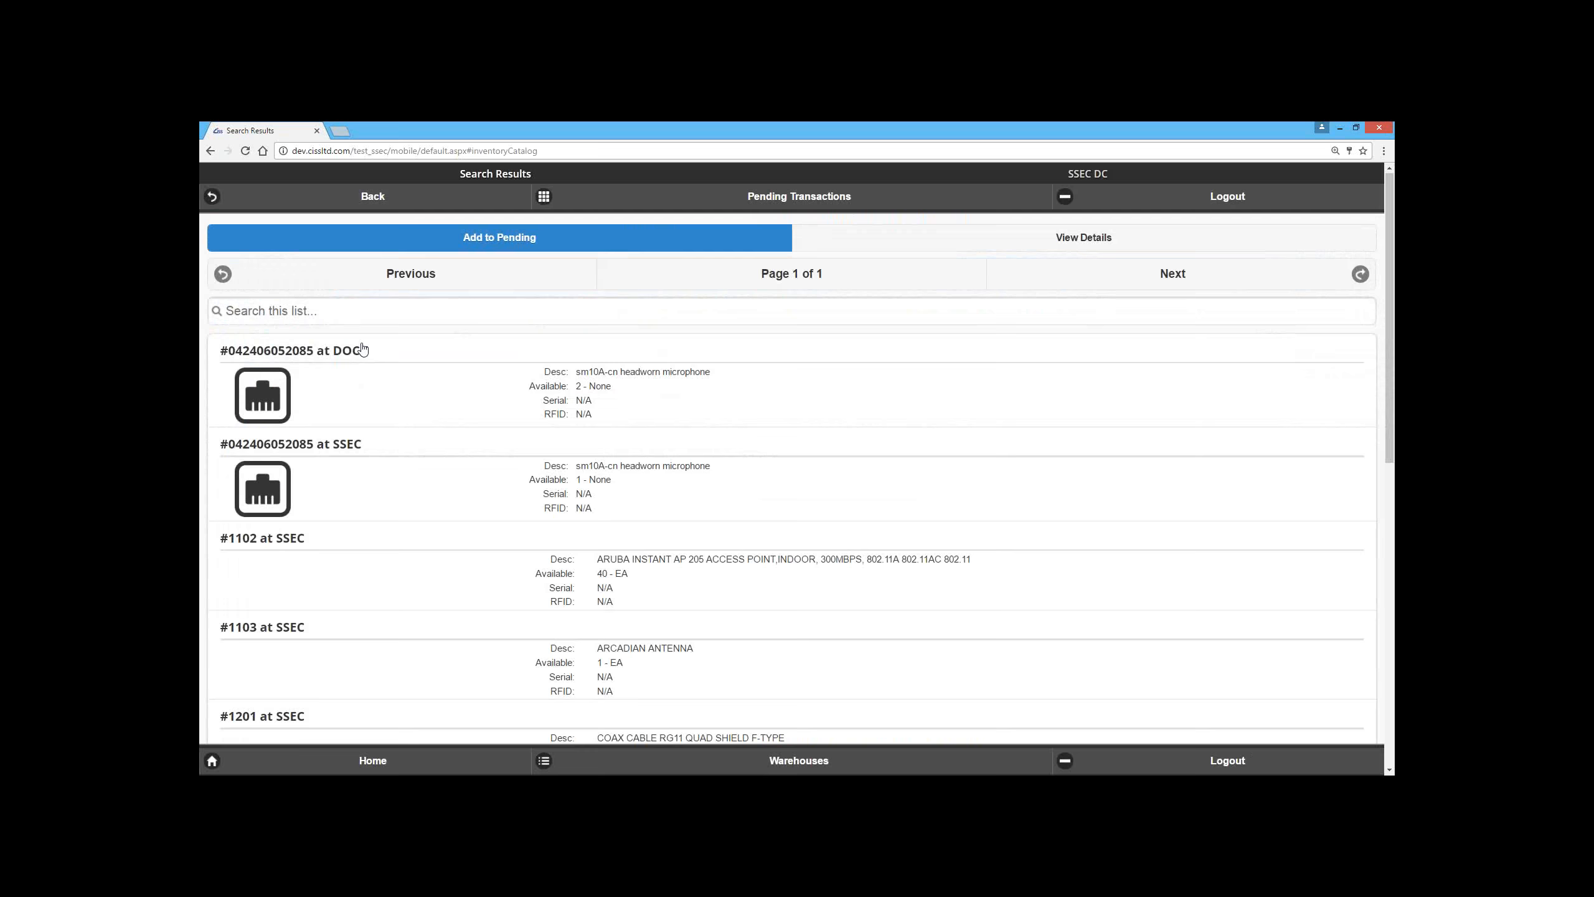
scroll(426, 489, "down", 8)
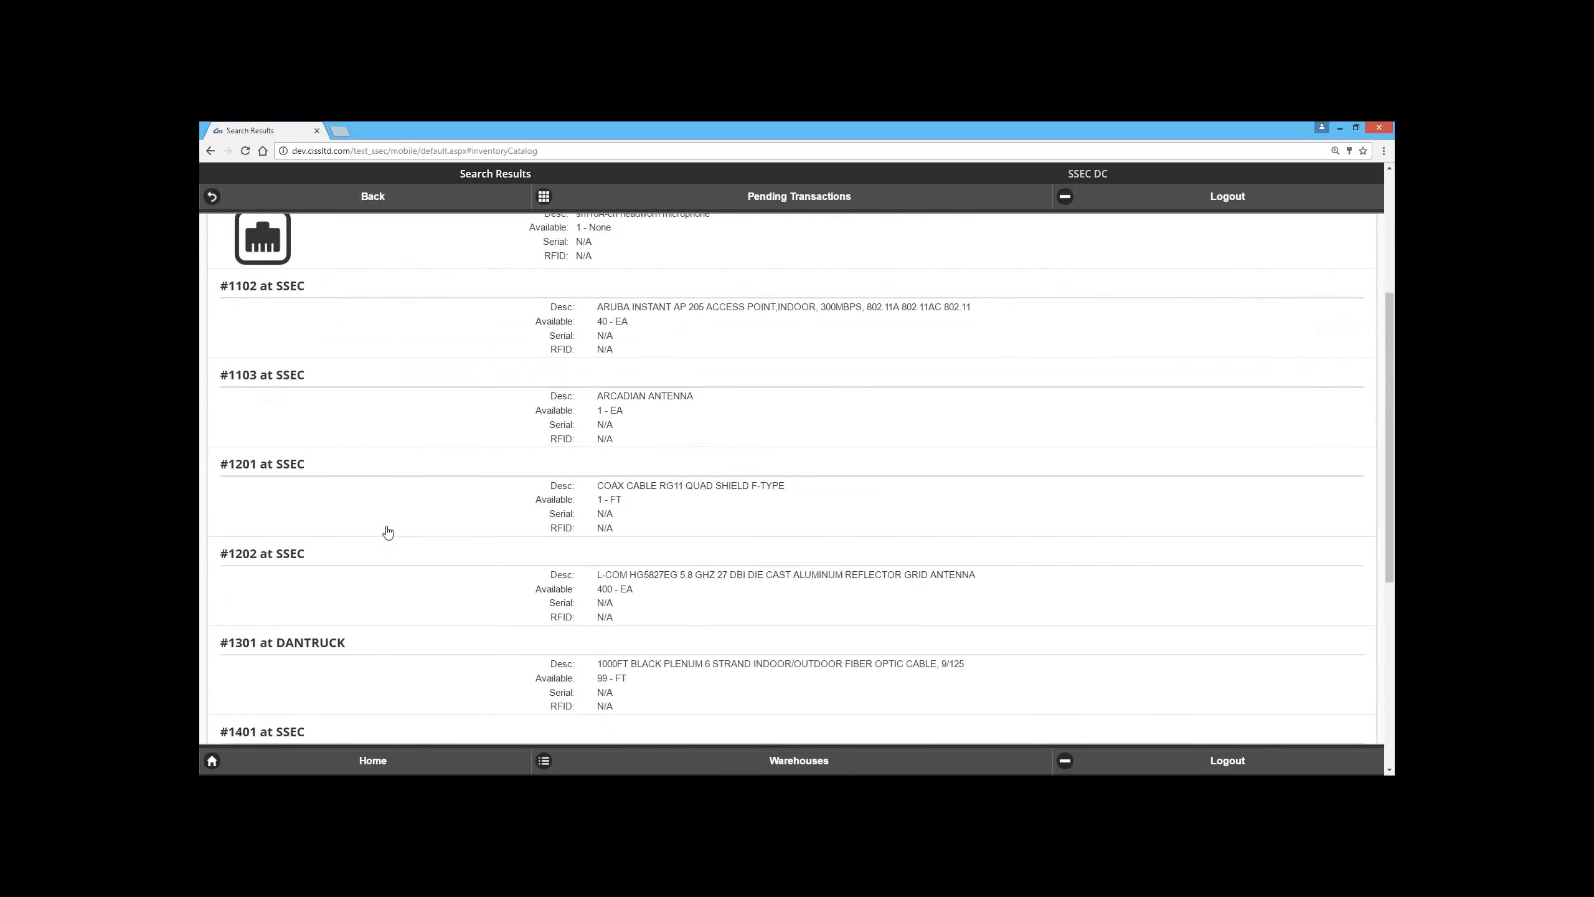
scroll(381, 561, "up", 8)
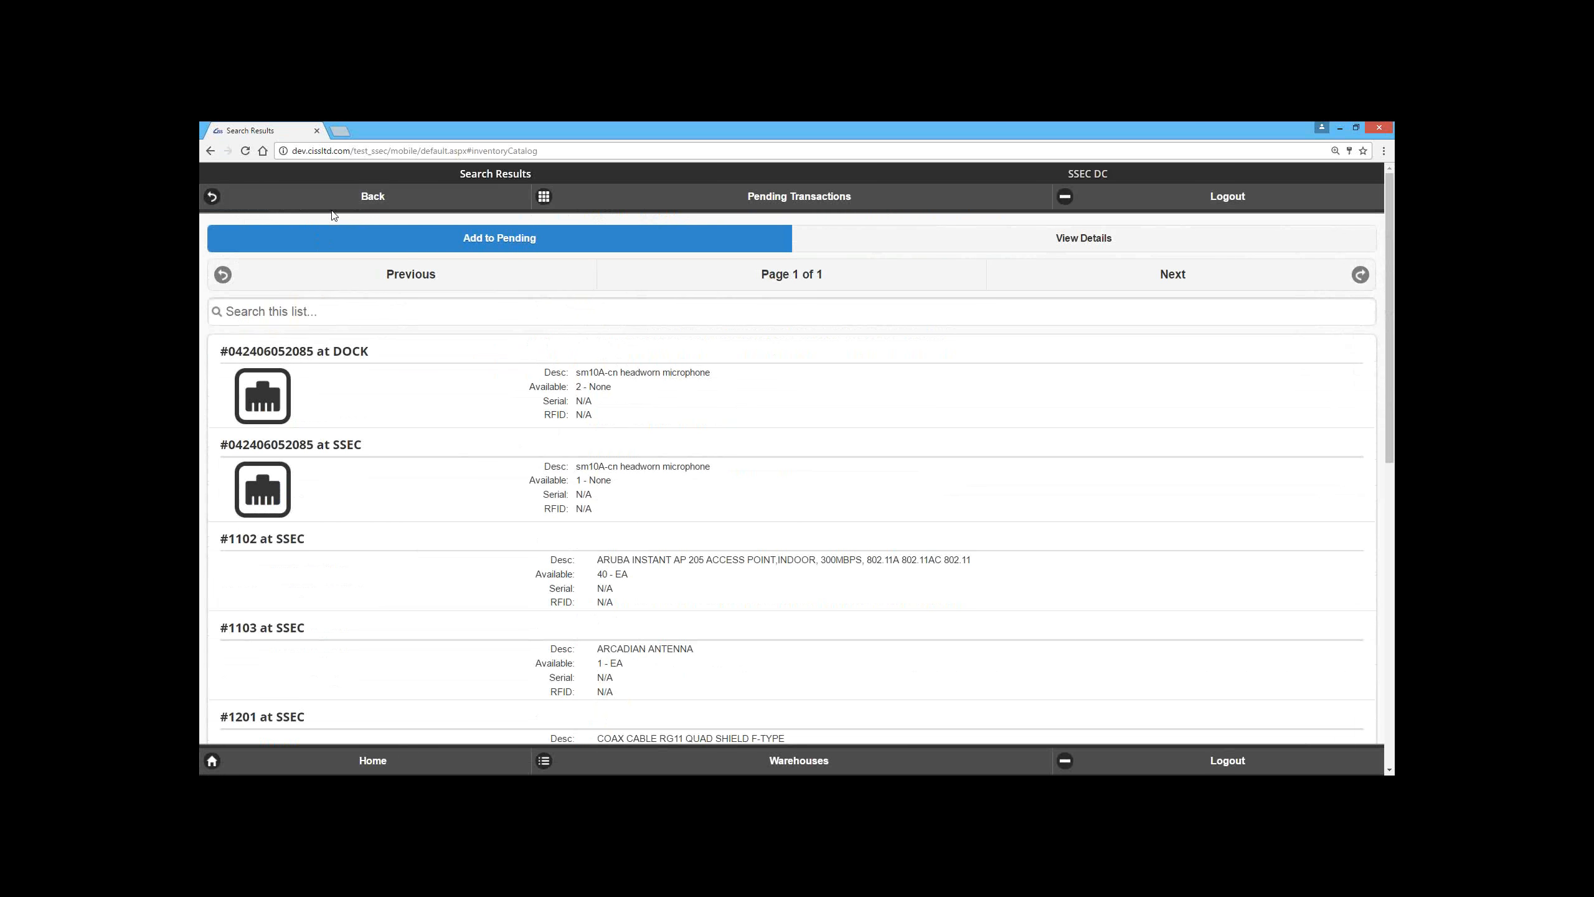
left_click(377, 196)
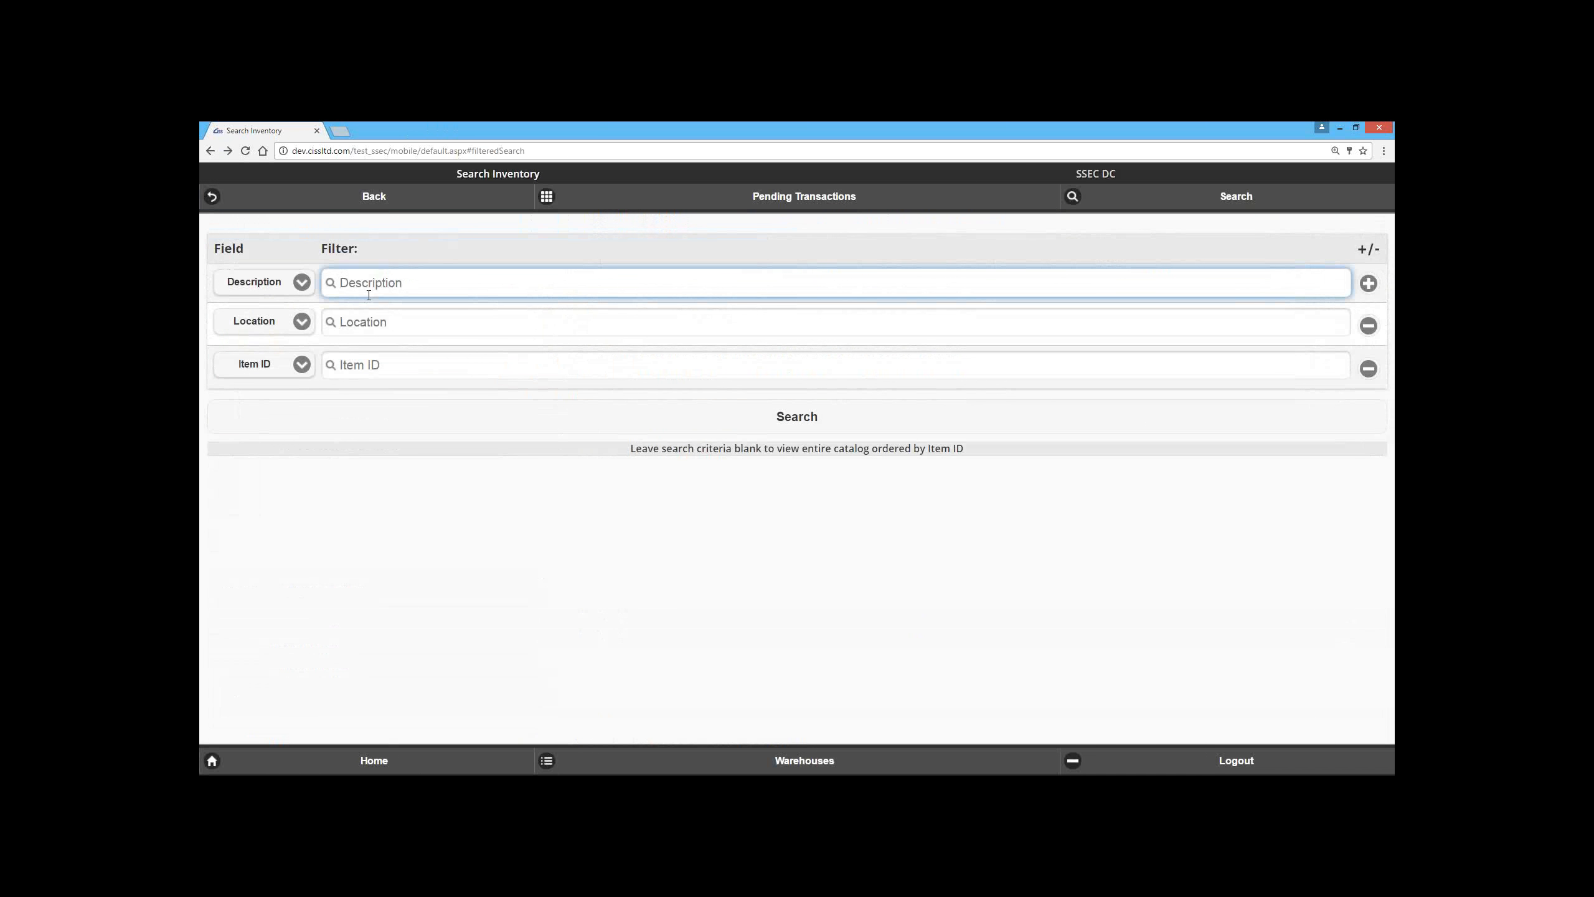
left_click(699, 430)
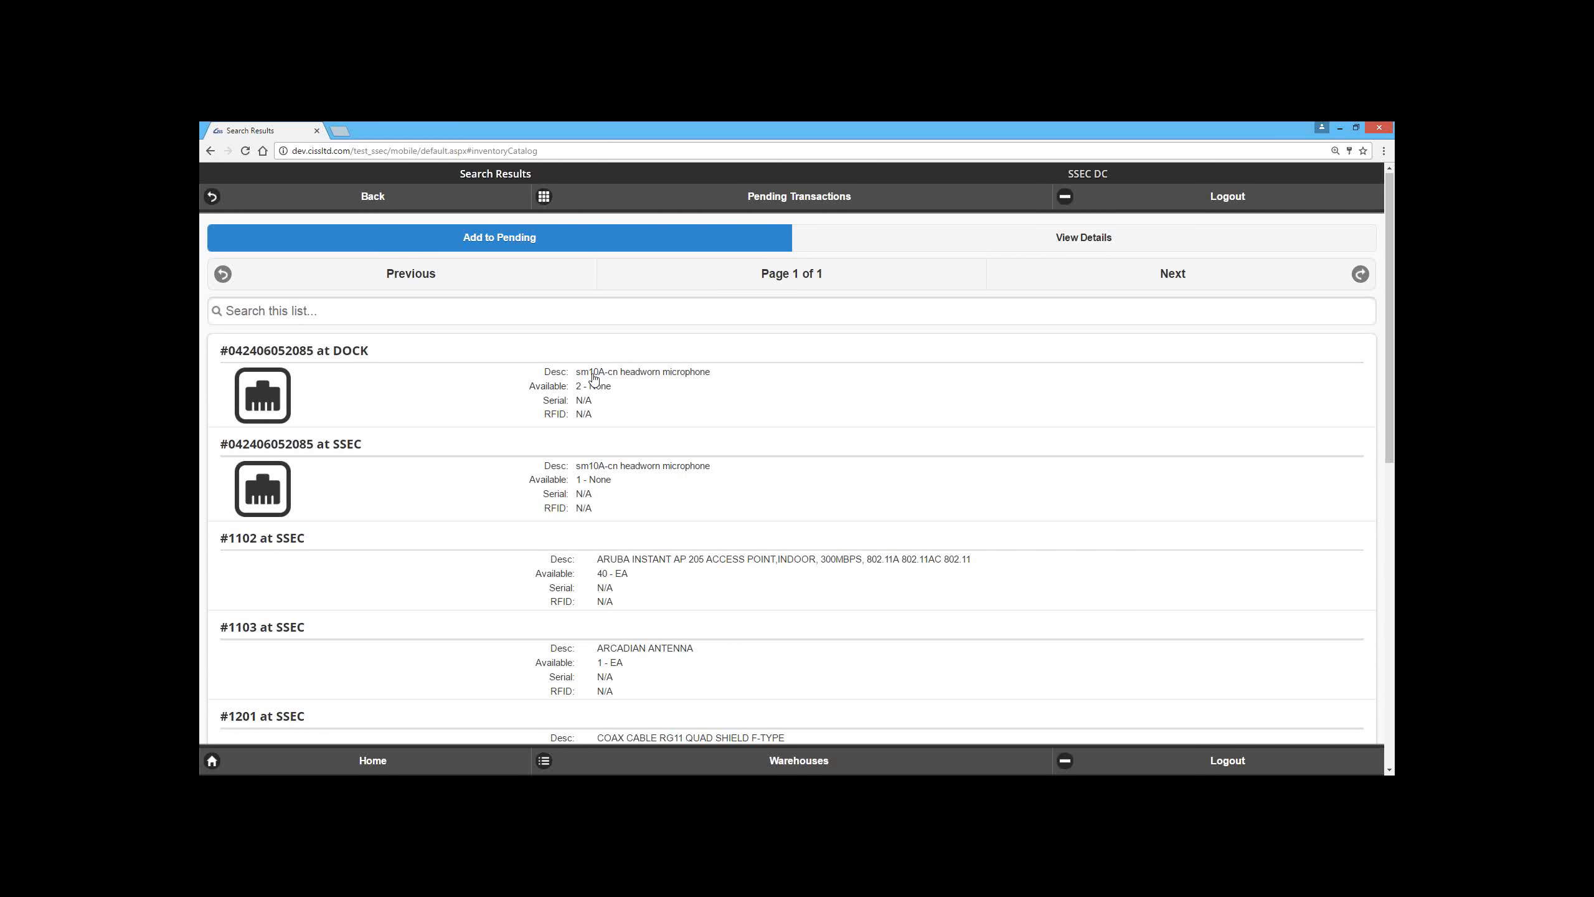
left_click(262, 204)
Step: Search the SSEC DC inventory for items whose description matches sm10%
left_click(421, 284)
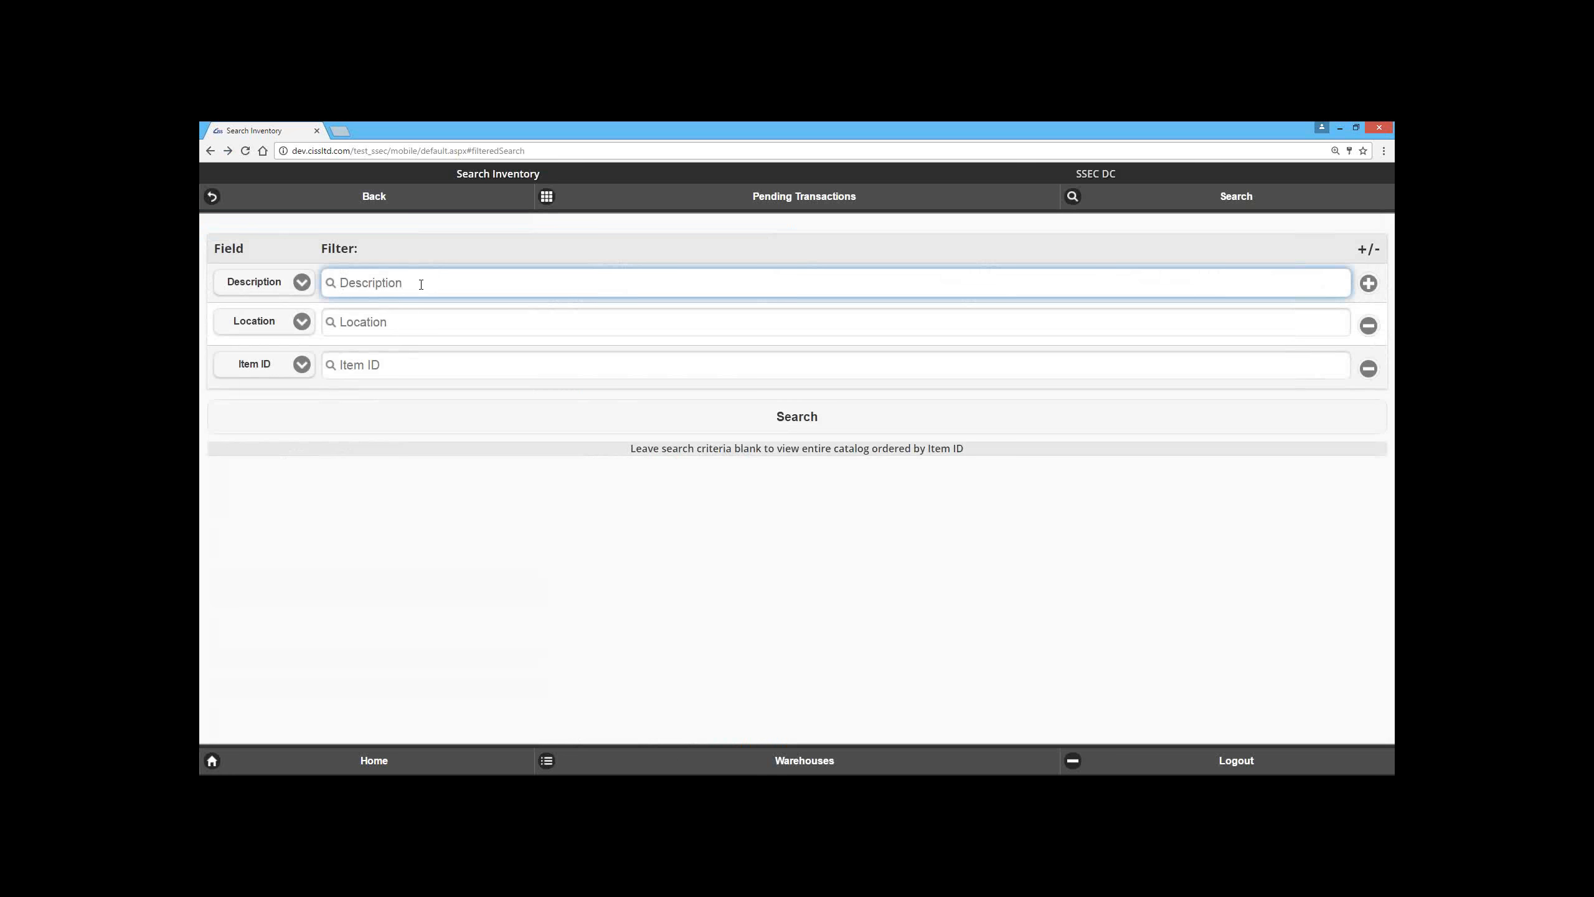
type("sm10%")
left_click(622, 418)
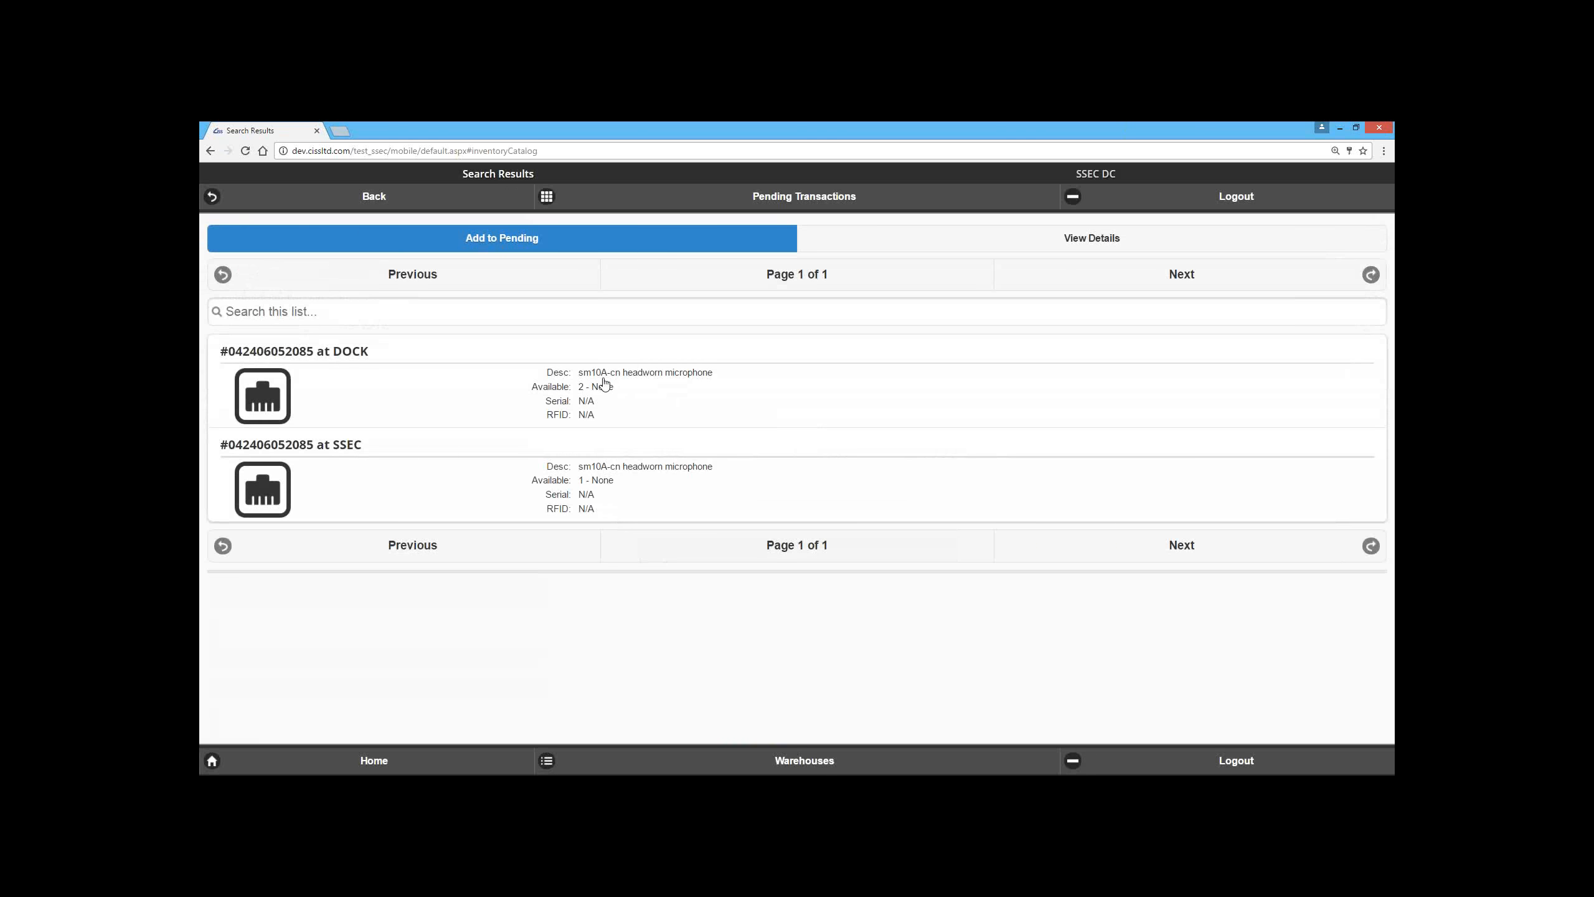
Step: Try a variation of the description search, dismiss the notice, and search again with the Description filter set to sm10%
left_click(211, 151)
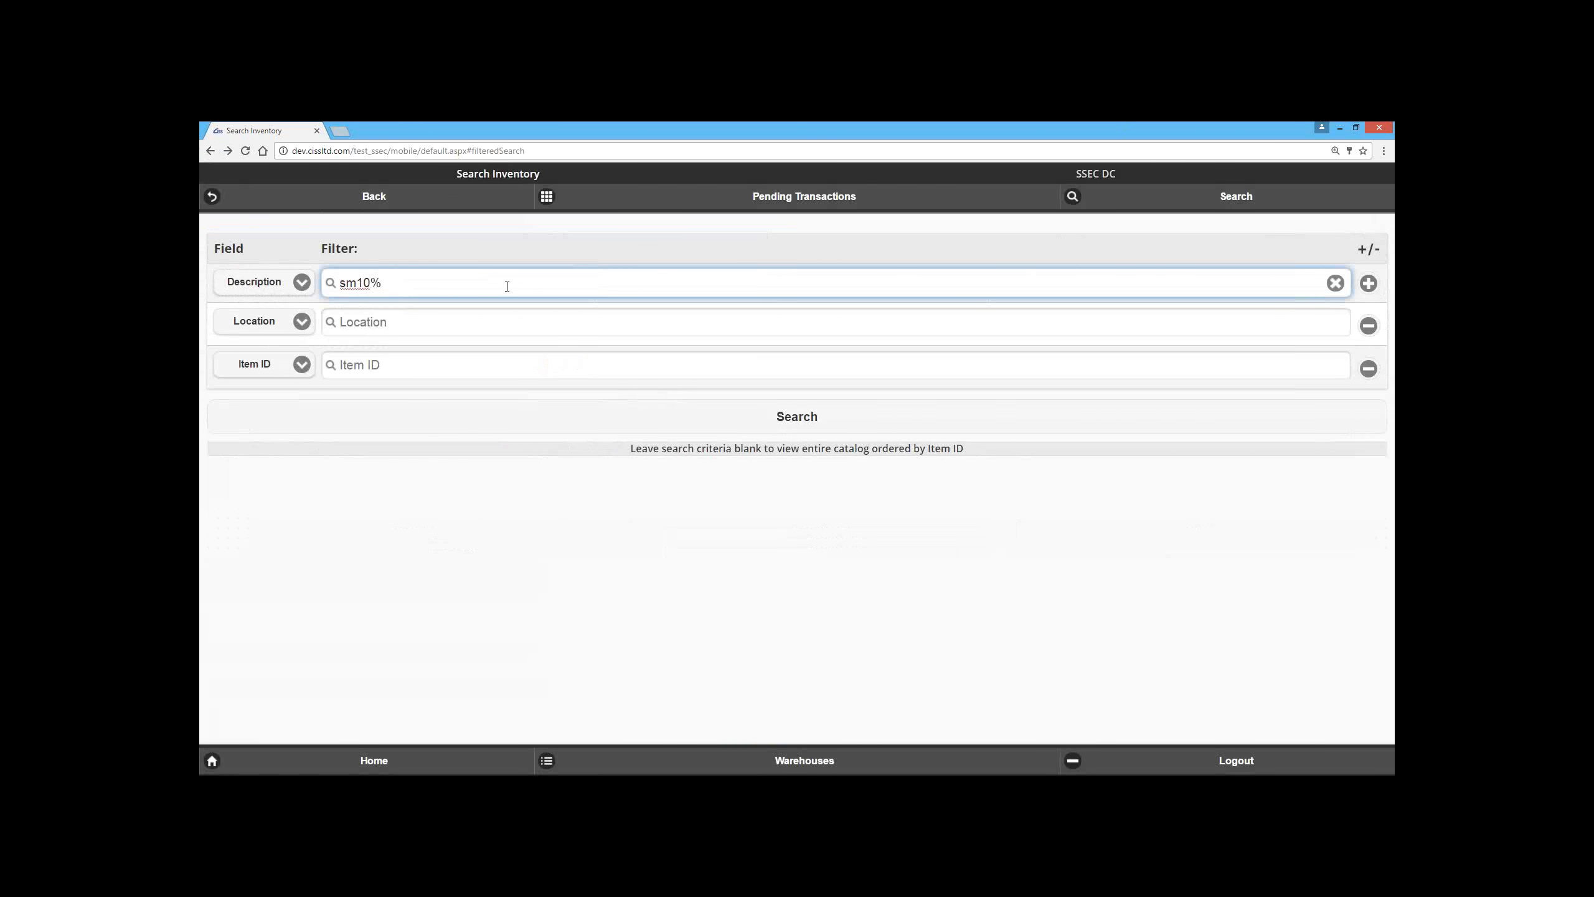
left_click(533, 419)
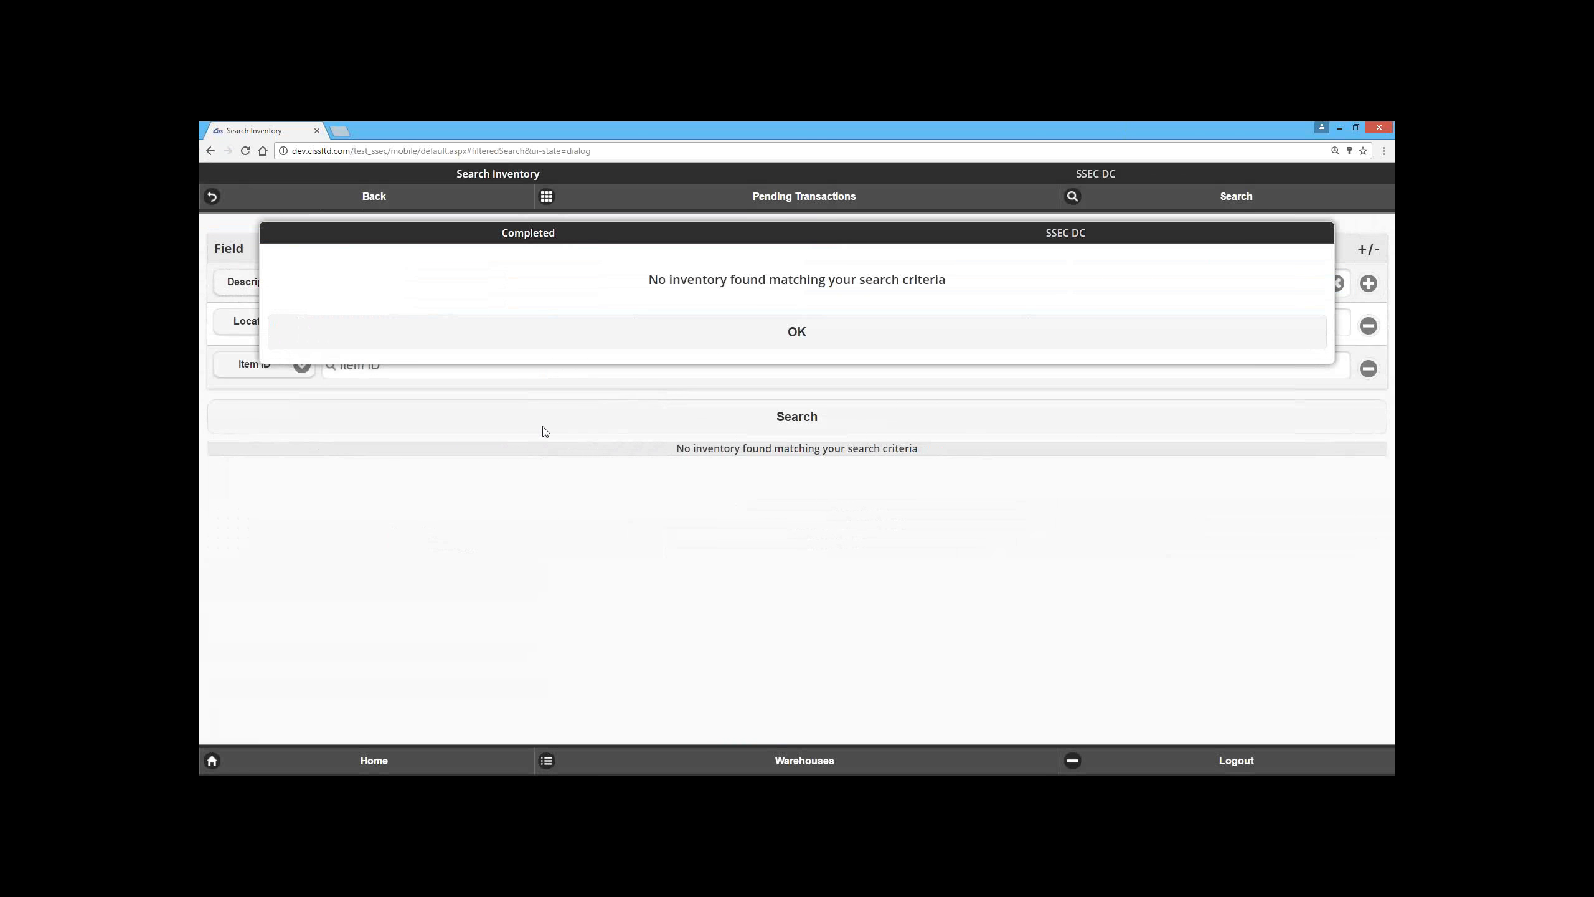
left_click(544, 338)
left_click(418, 275)
type("-")
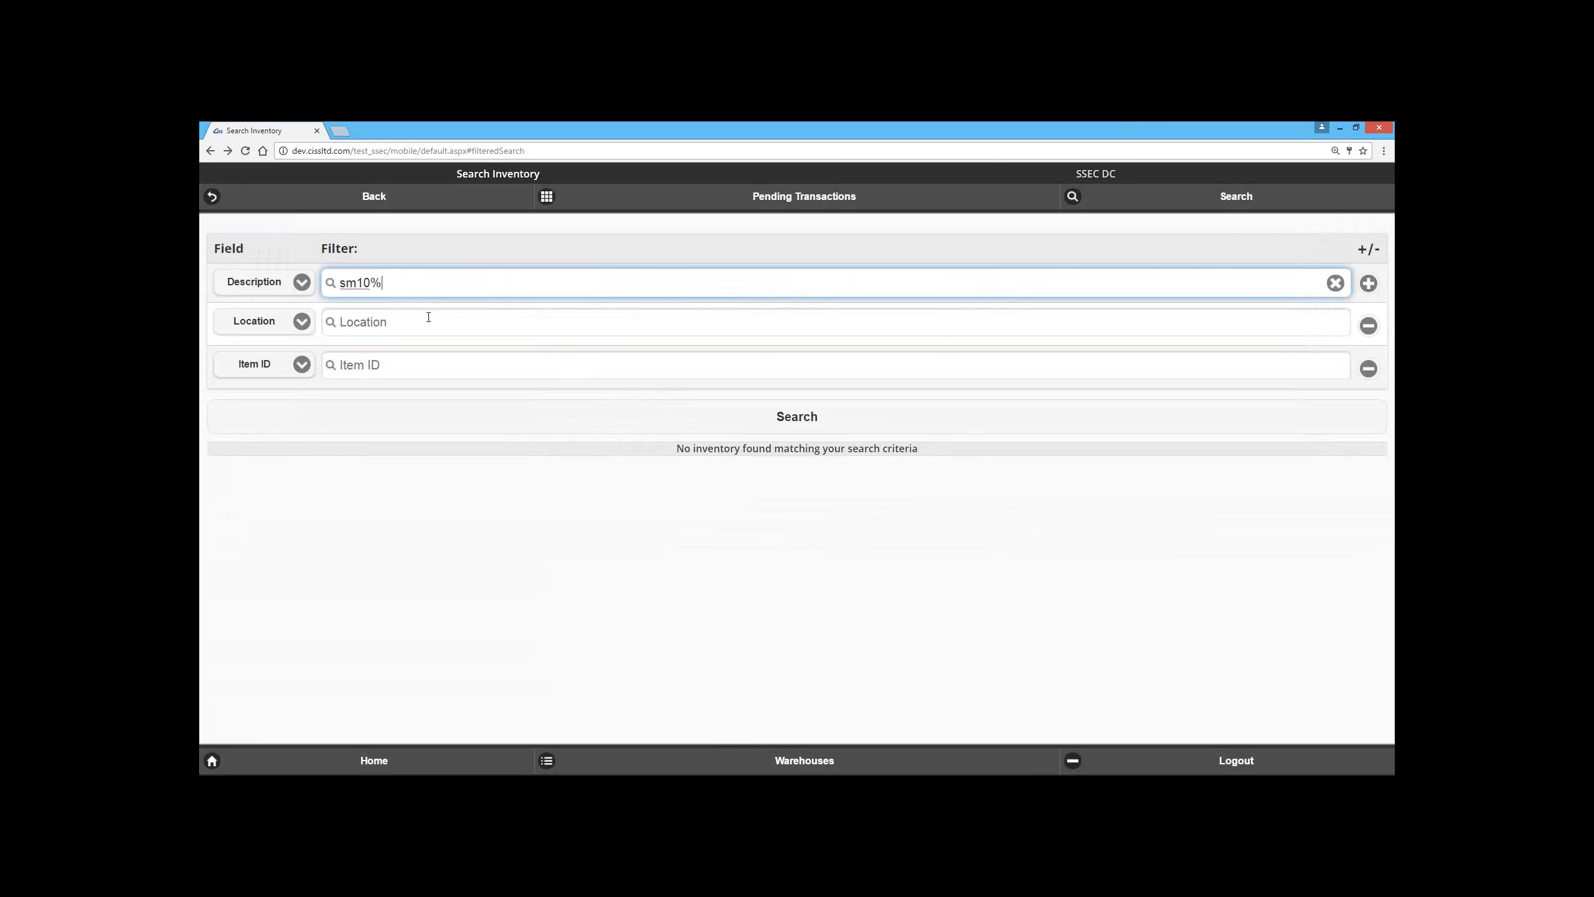
left_click(549, 428)
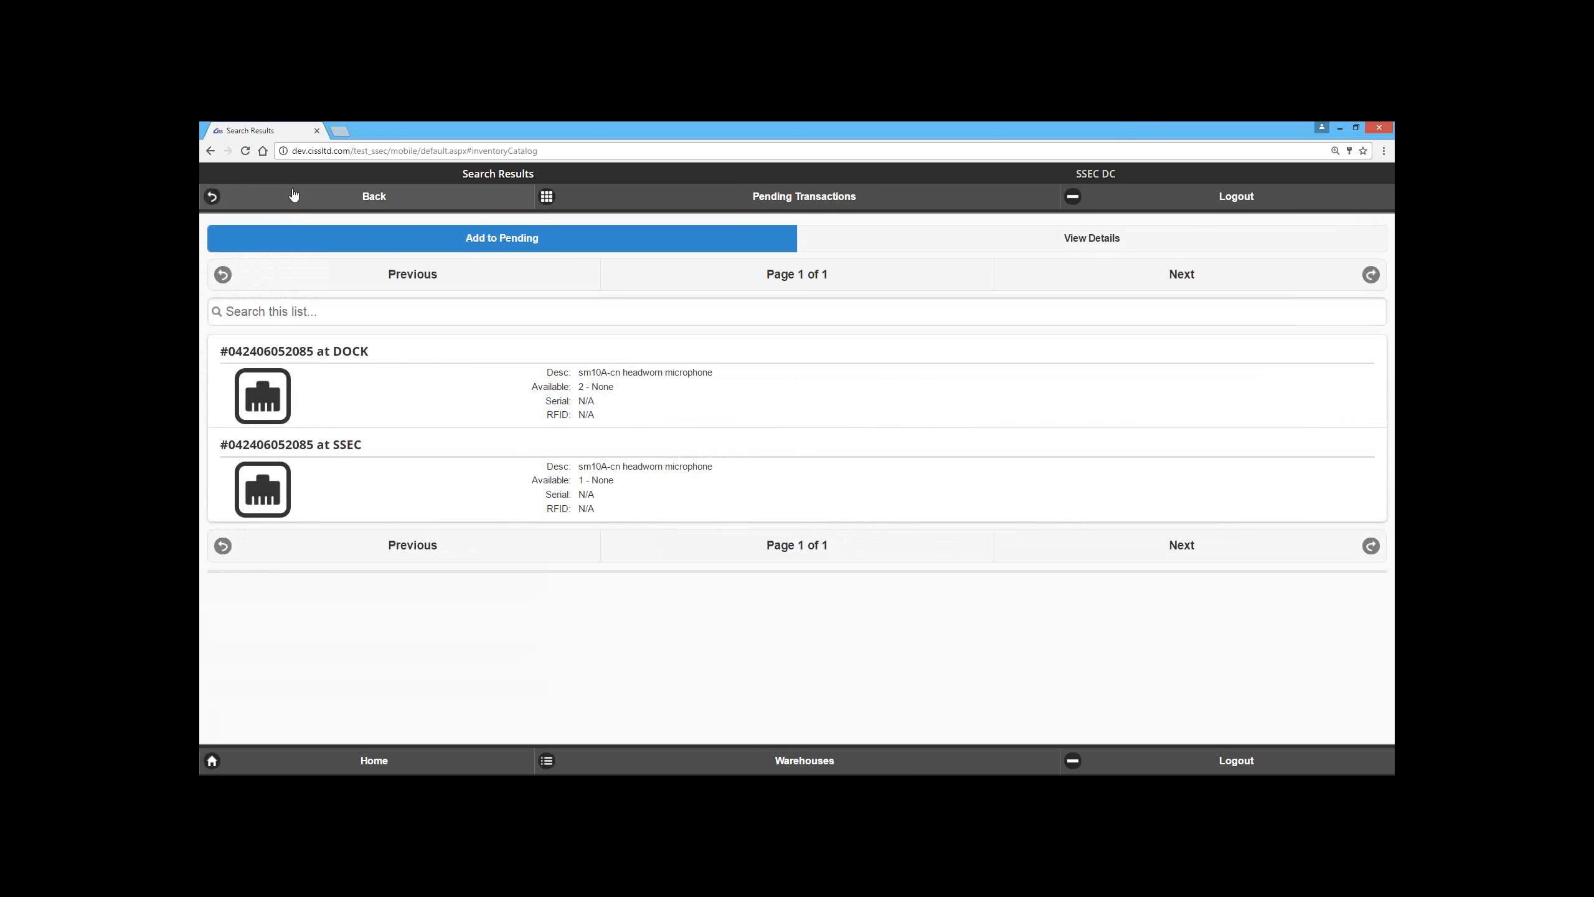
Step: Remove the wildcard from the Description filter and search the inventory for sm10
left_click(211, 151)
left_click(447, 278)
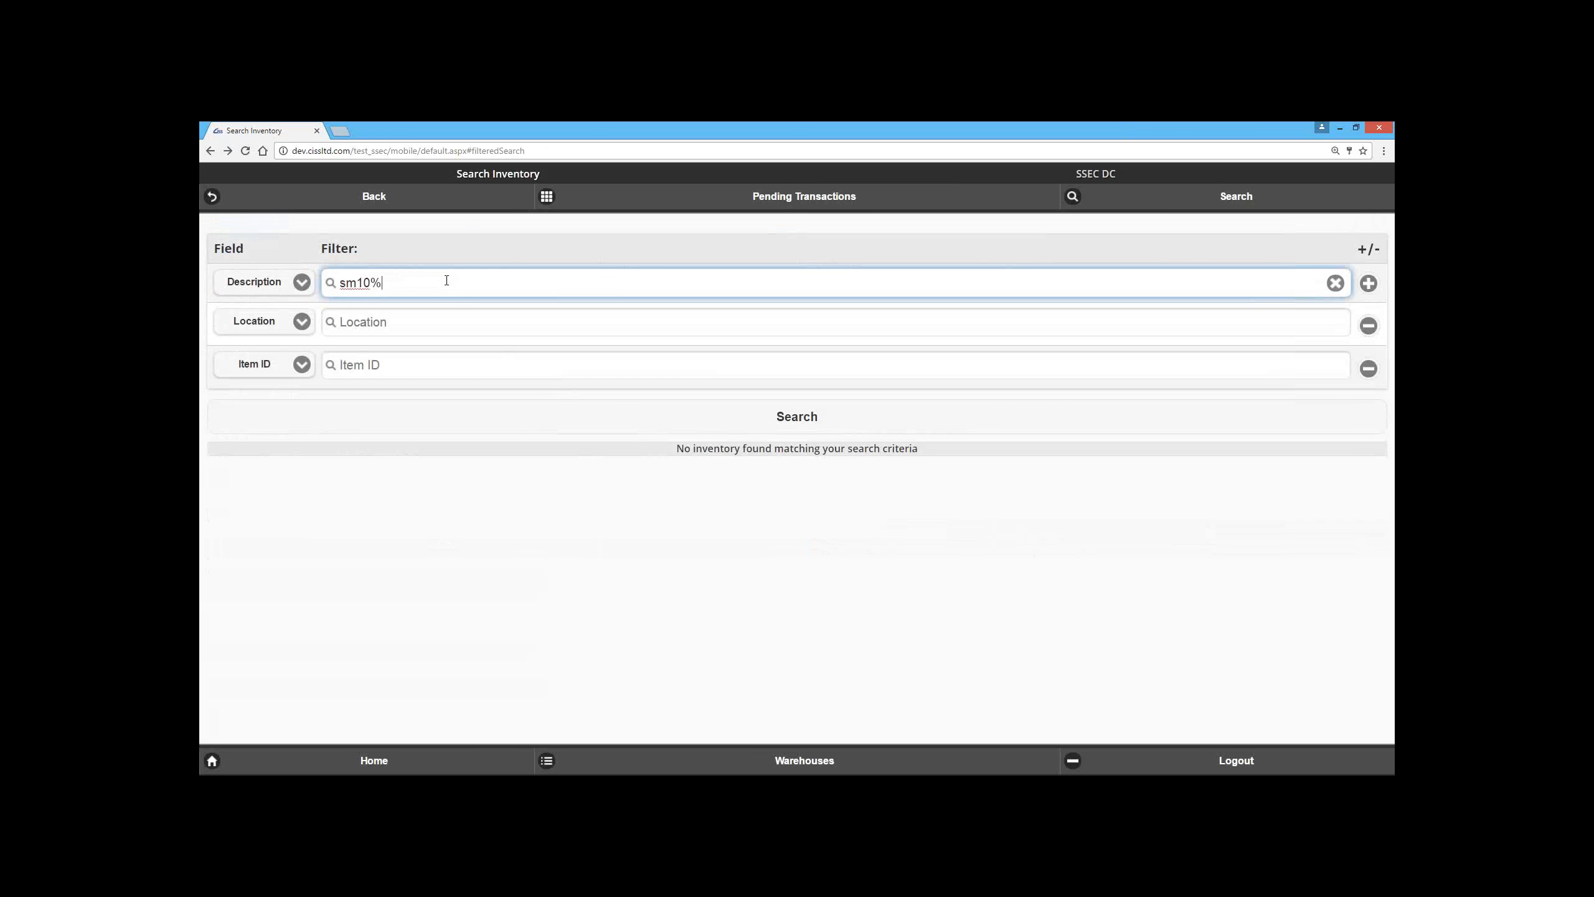
key("BackSpace")
left_click(496, 419)
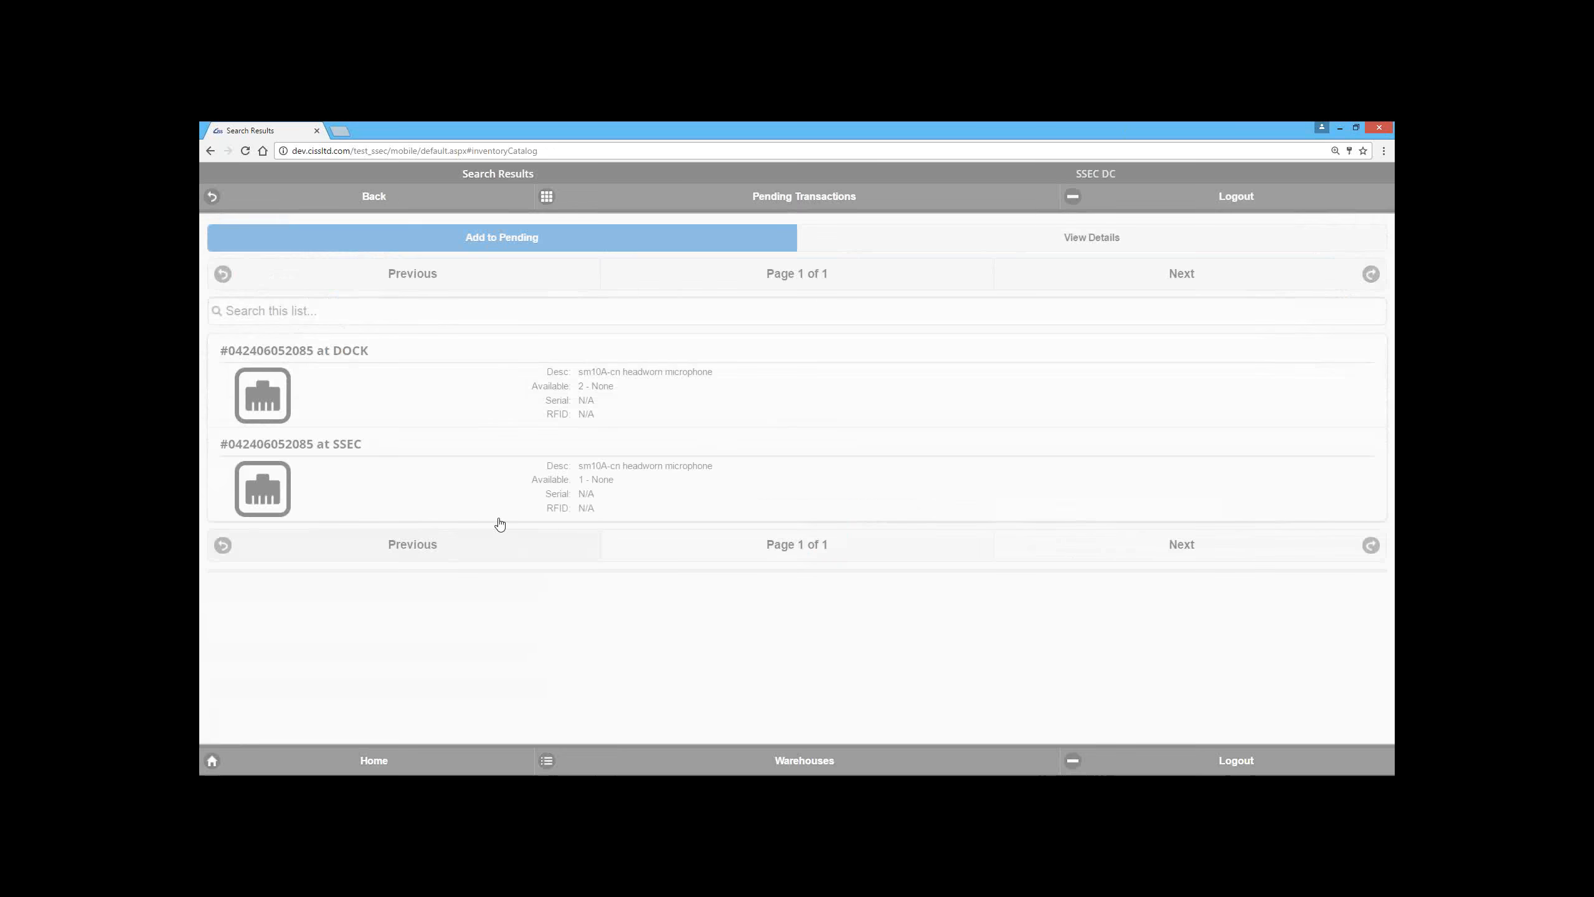
Step: Return to the search criteria and select the entire Description filter text
left_click(211, 151)
left_click(349, 284)
left_click(381, 285)
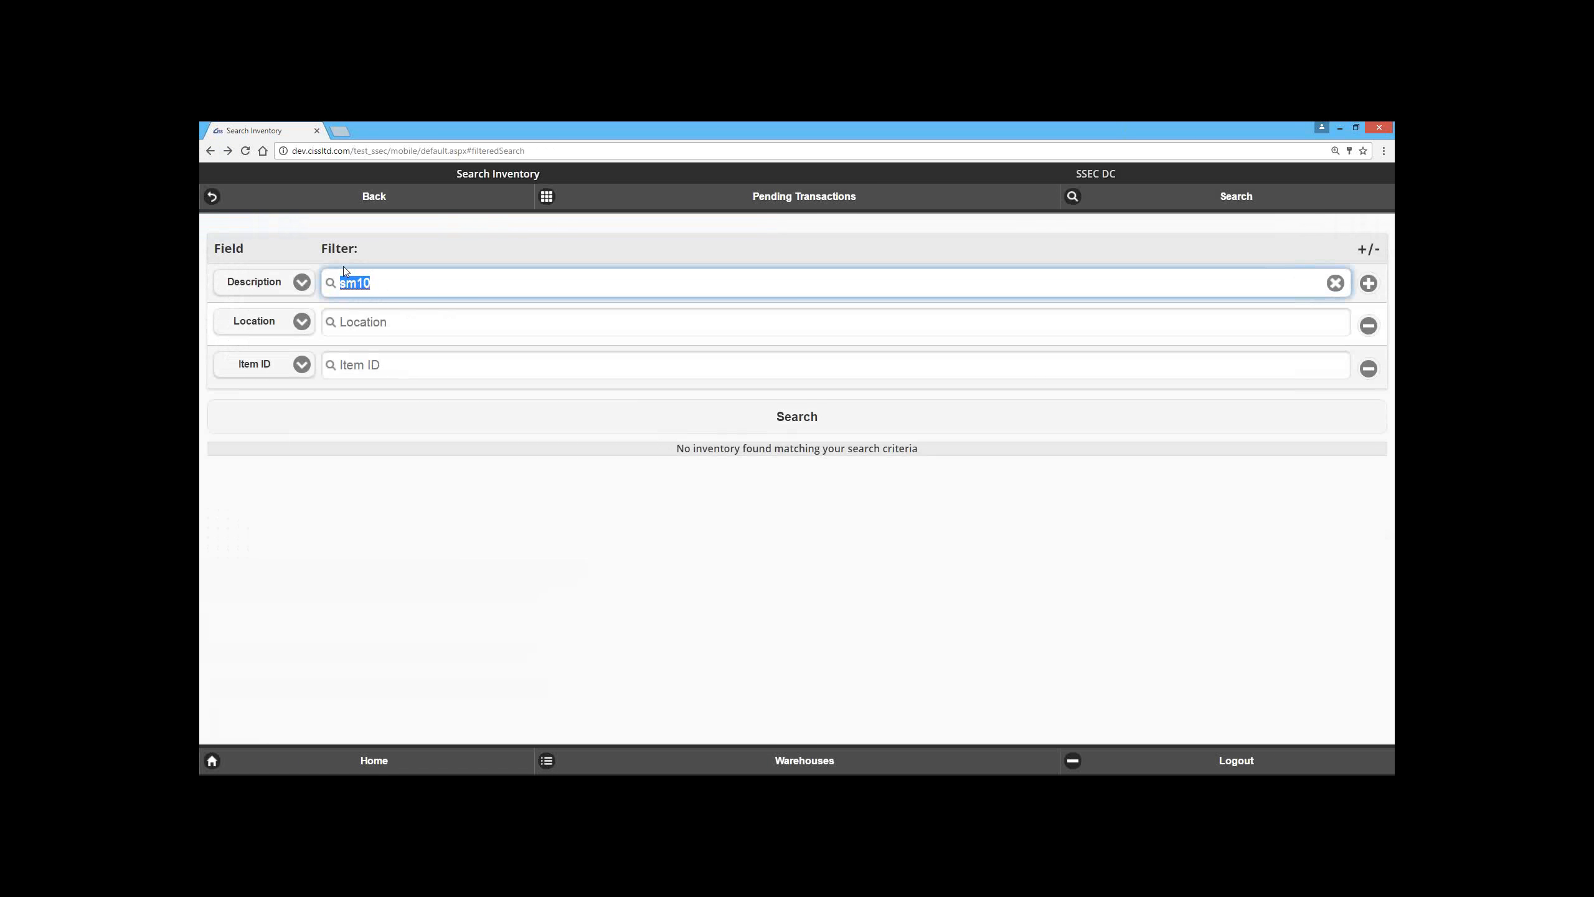
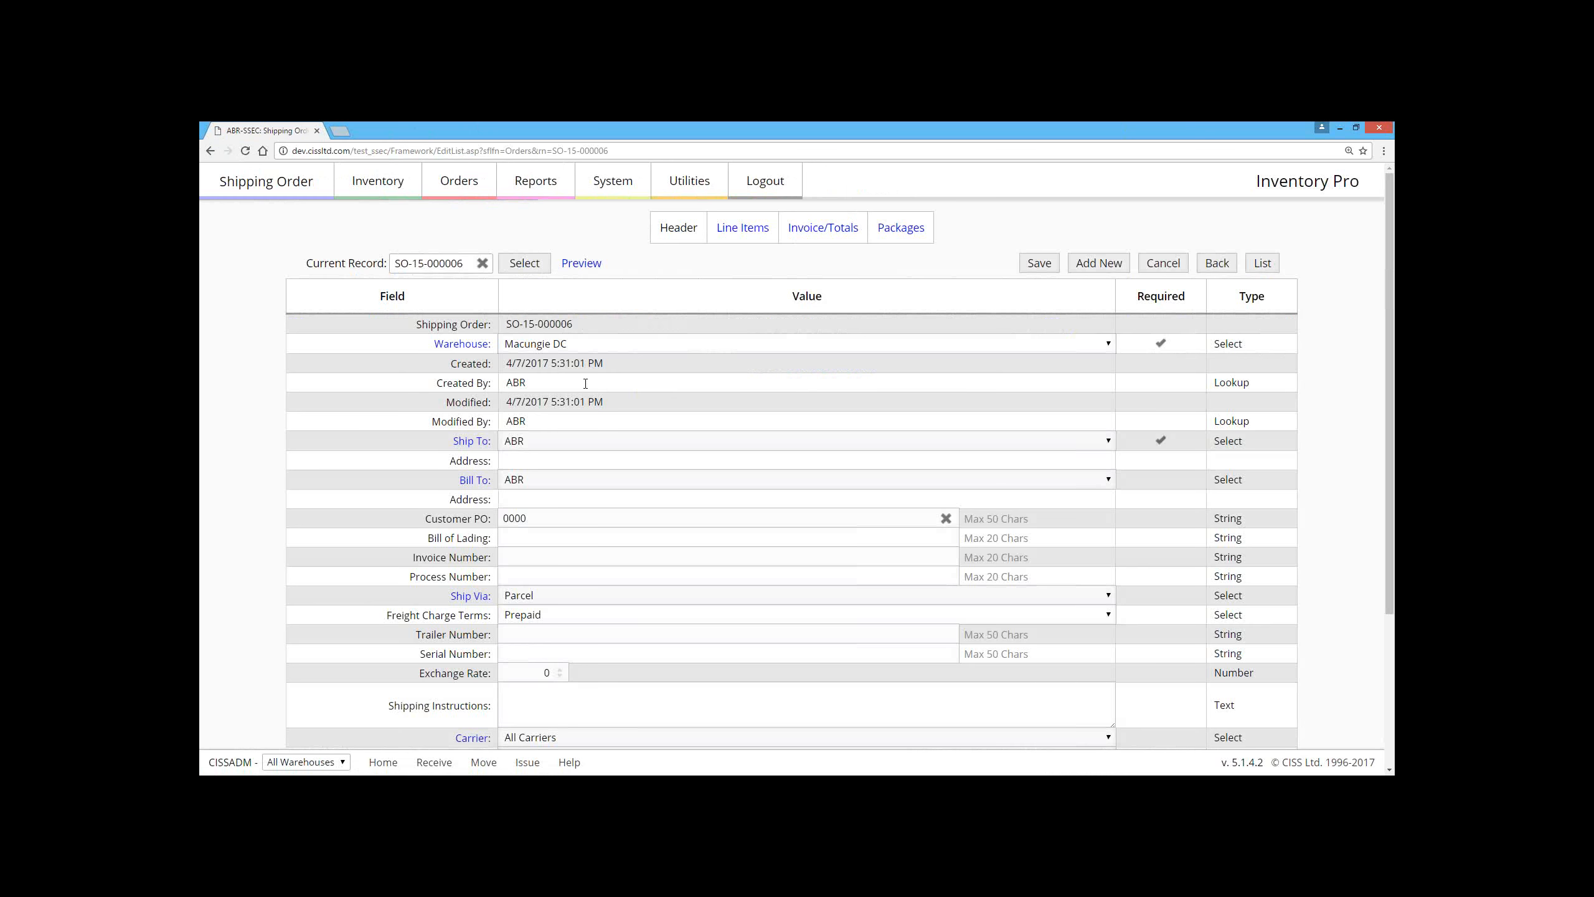
Step: Reopen shipping order SO-15-000006 from the outstanding orders list and review its Warehouse choices and Quote / Order field
left_click(211, 153)
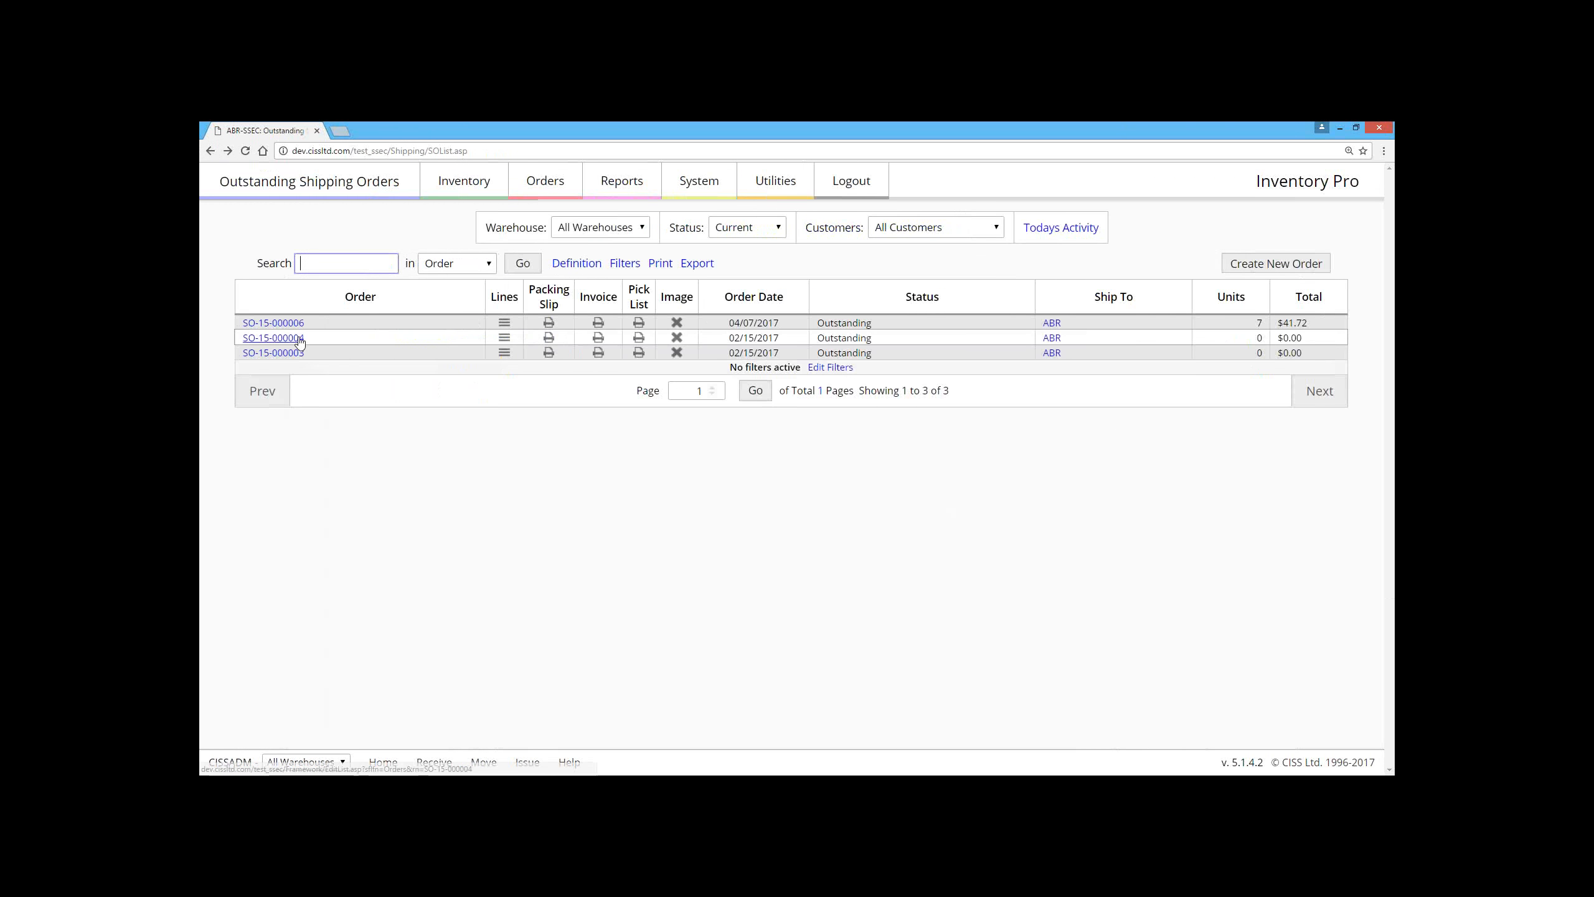
left_click(276, 323)
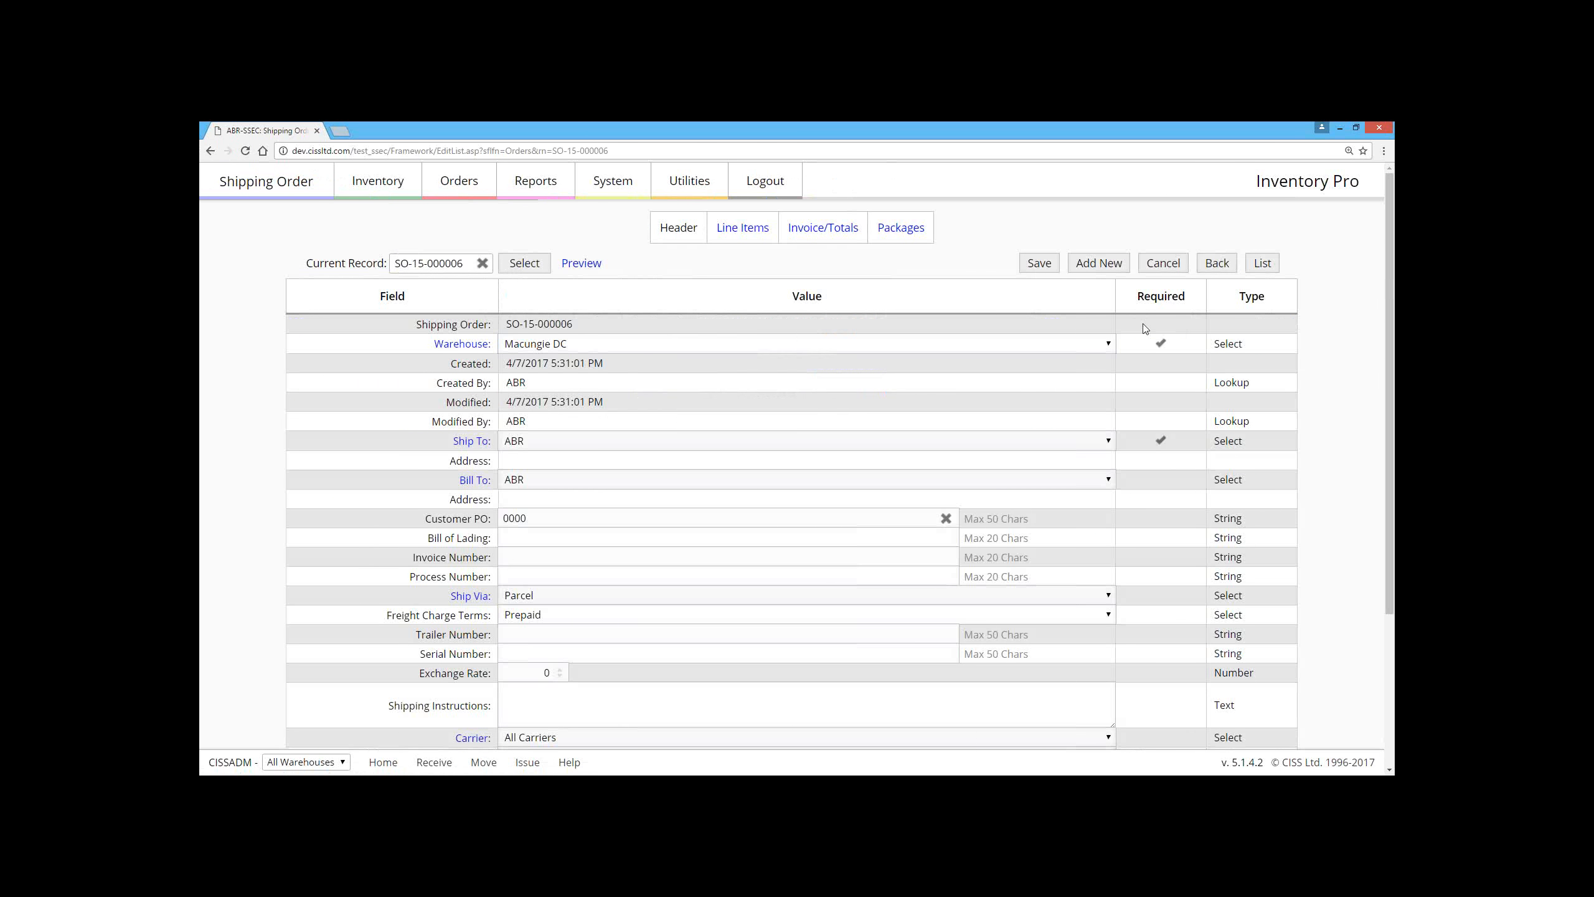
left_click(596, 349)
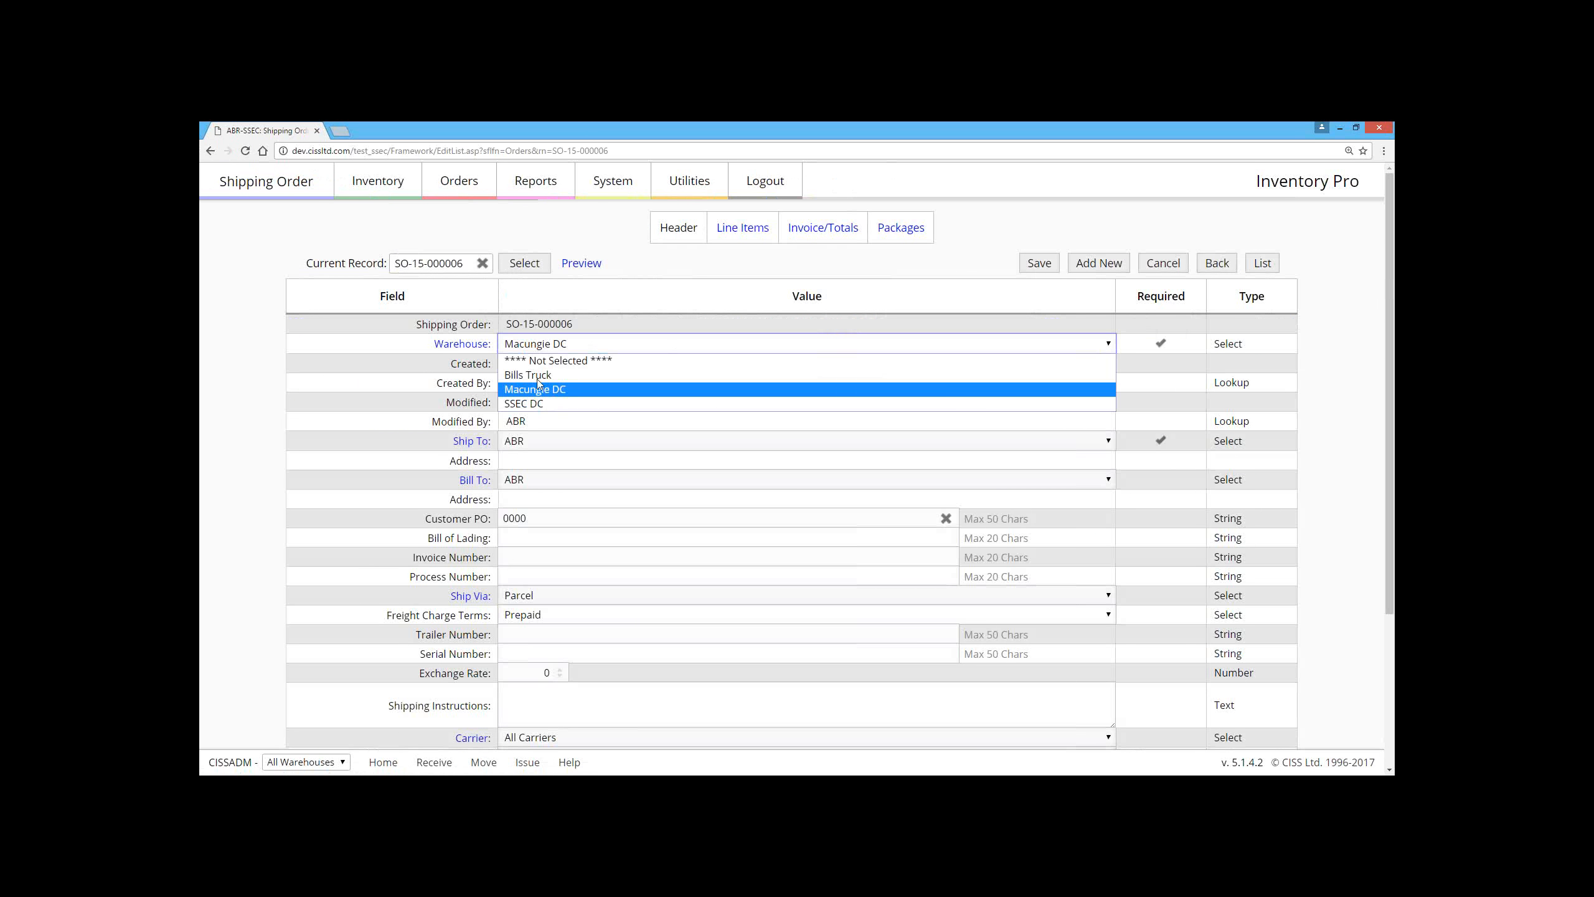
left_click(390, 377)
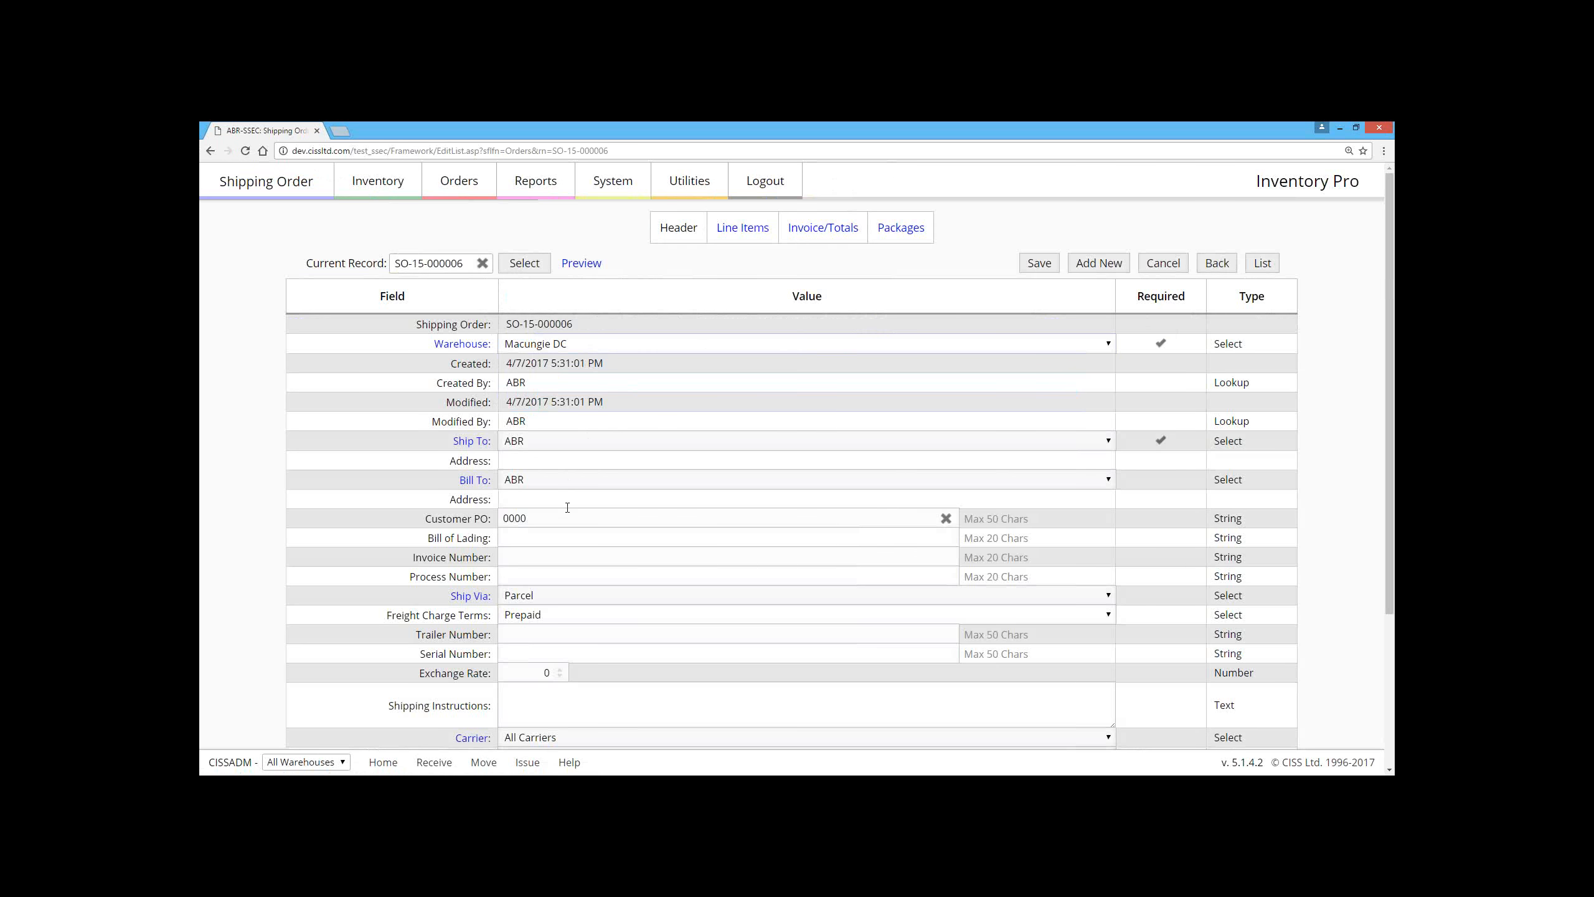
scroll(554, 615, "down", 3)
left_click(528, 648)
left_click(362, 640)
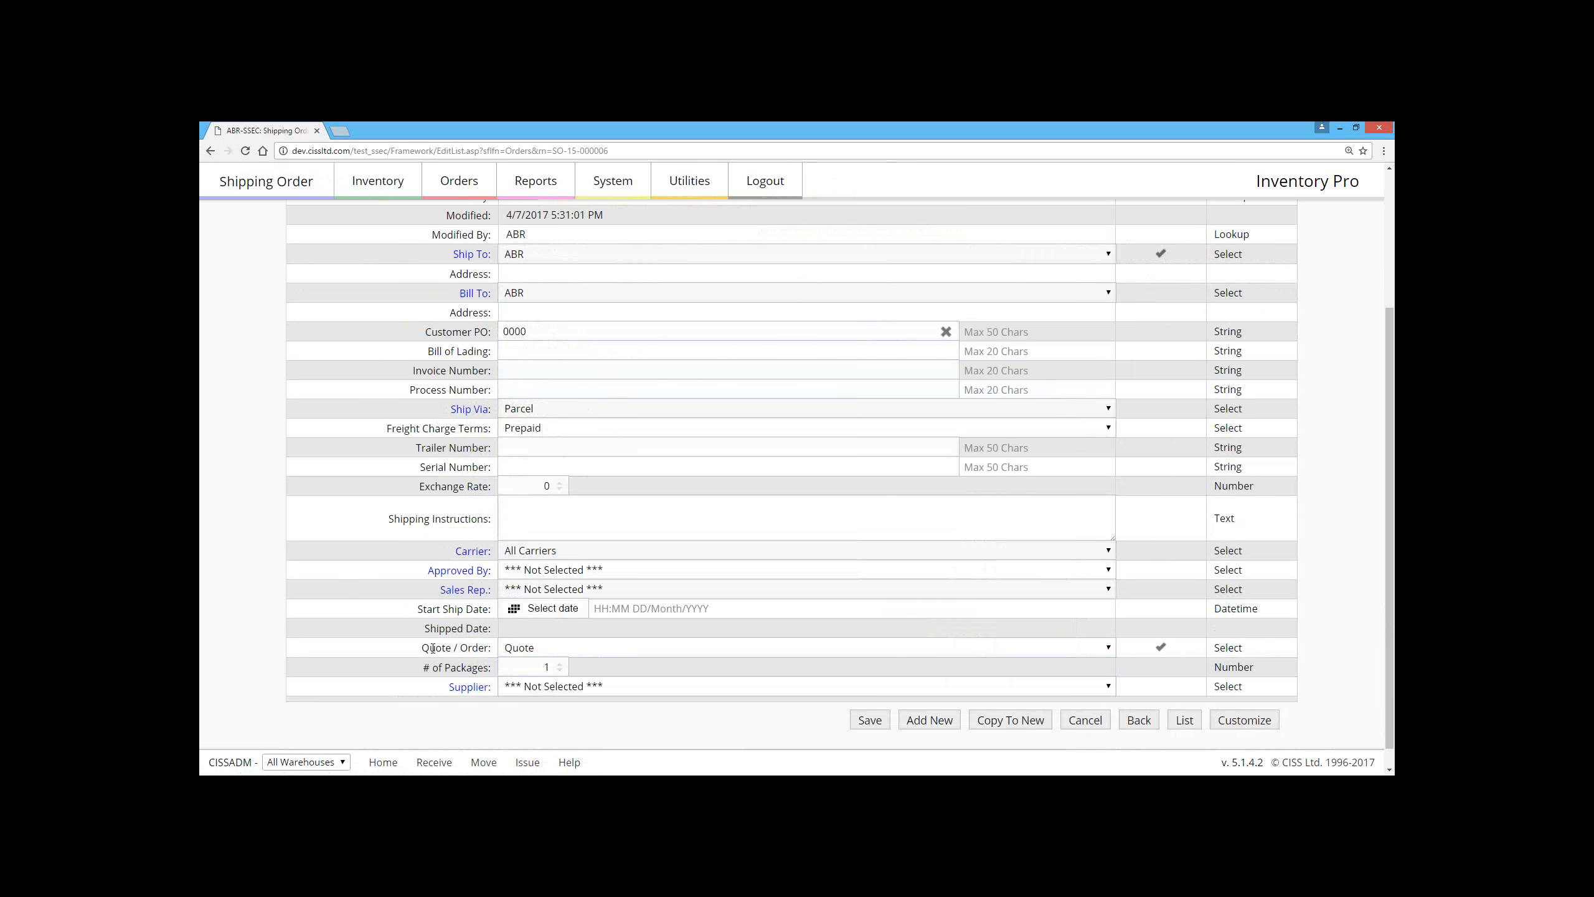
Step: Cancel shipping order SO-15-000006 and confirm the cancellation
scroll(433, 649, "up", 3)
left_click(1163, 263)
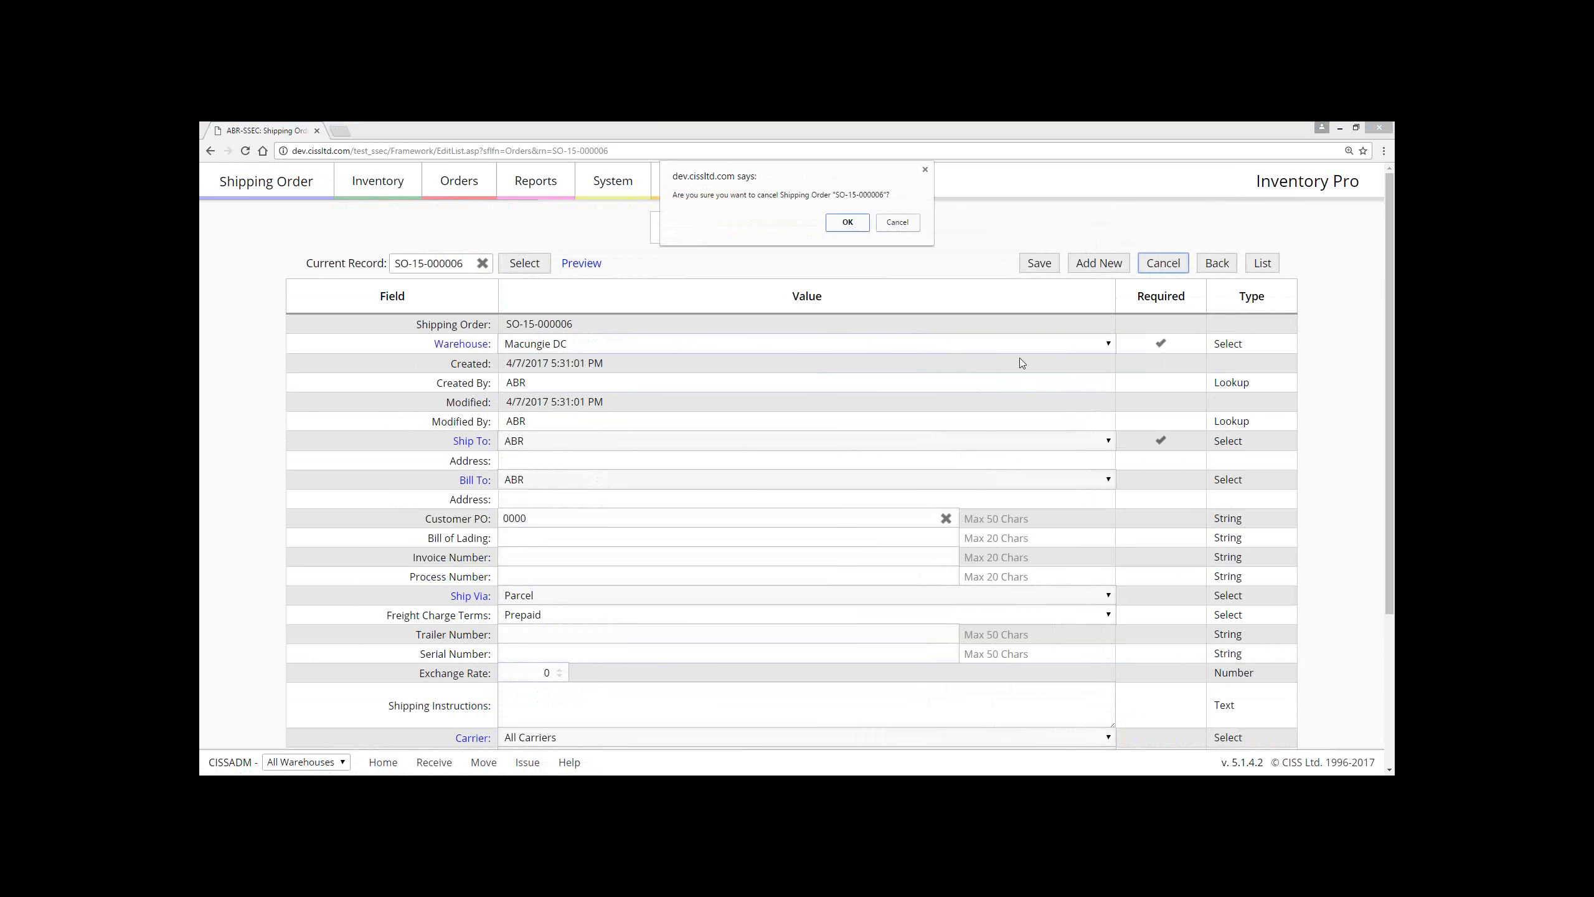
left_click(848, 223)
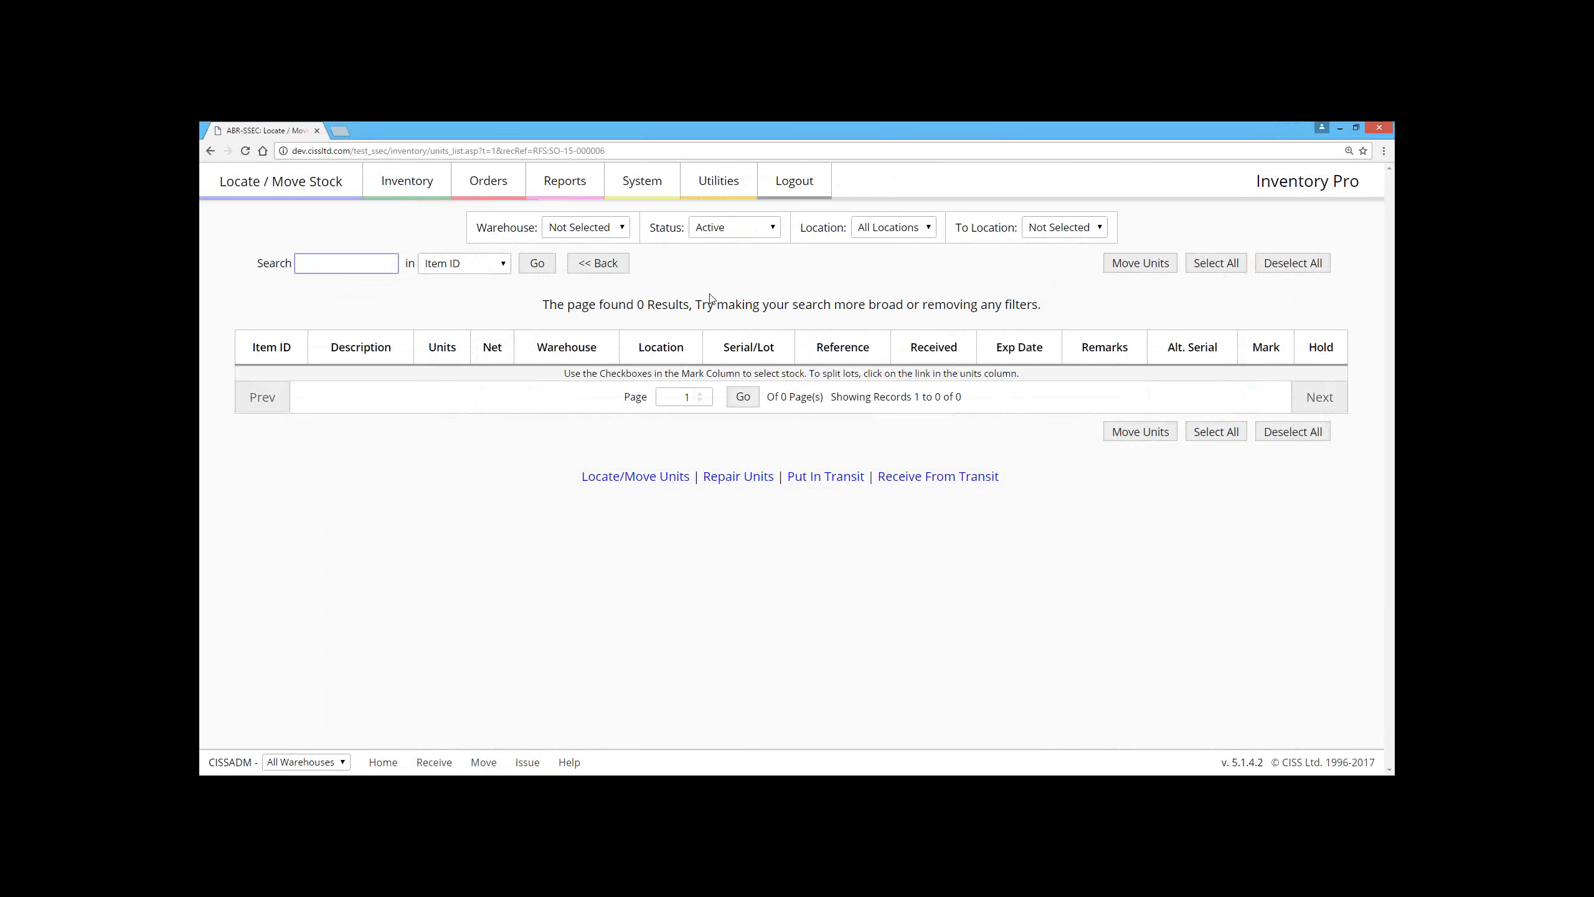
Step: Check the Status filter choices for locating and moving stock, and return to the shipping order
left_click(735, 228)
left_click(642, 287)
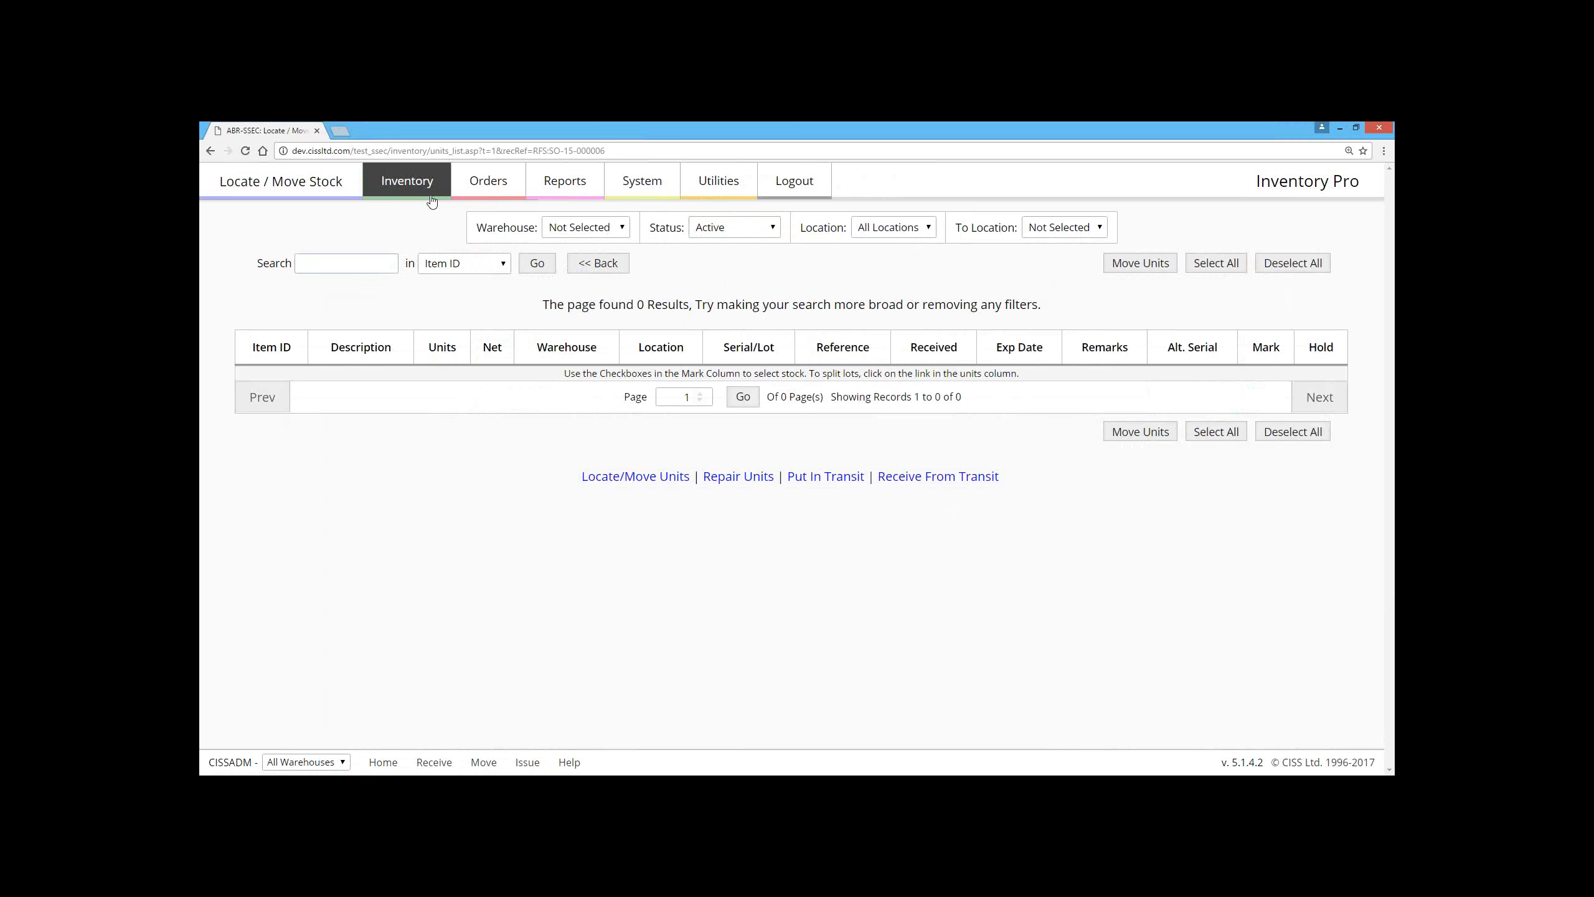
left_click(211, 151)
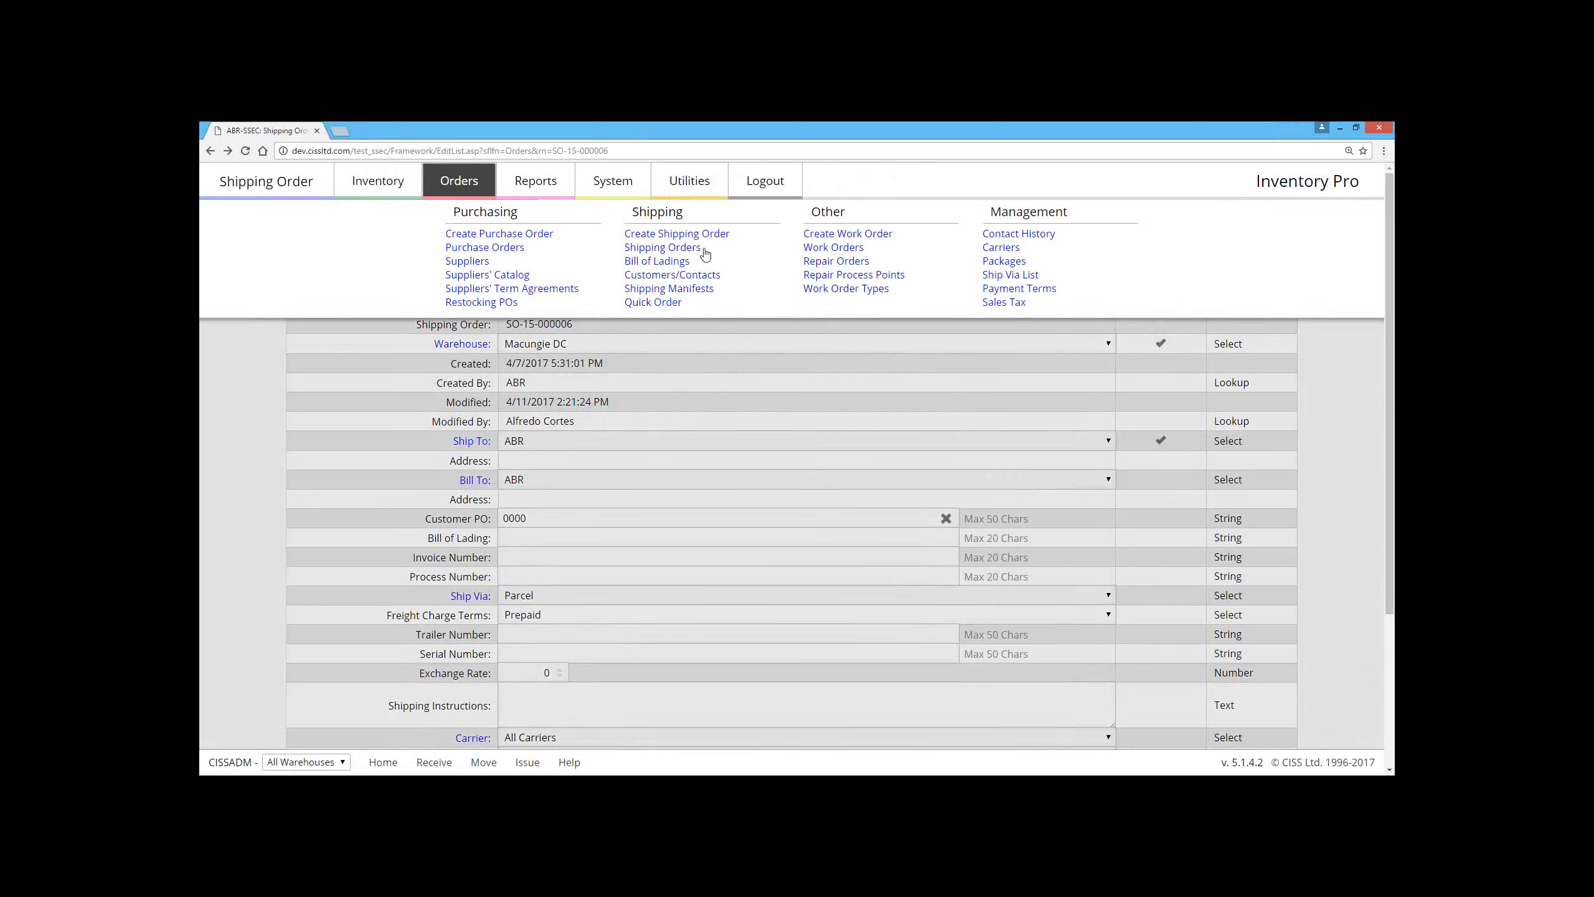
Step: Open the shipping orders list and filter it to the Canceled status
left_click(670, 253)
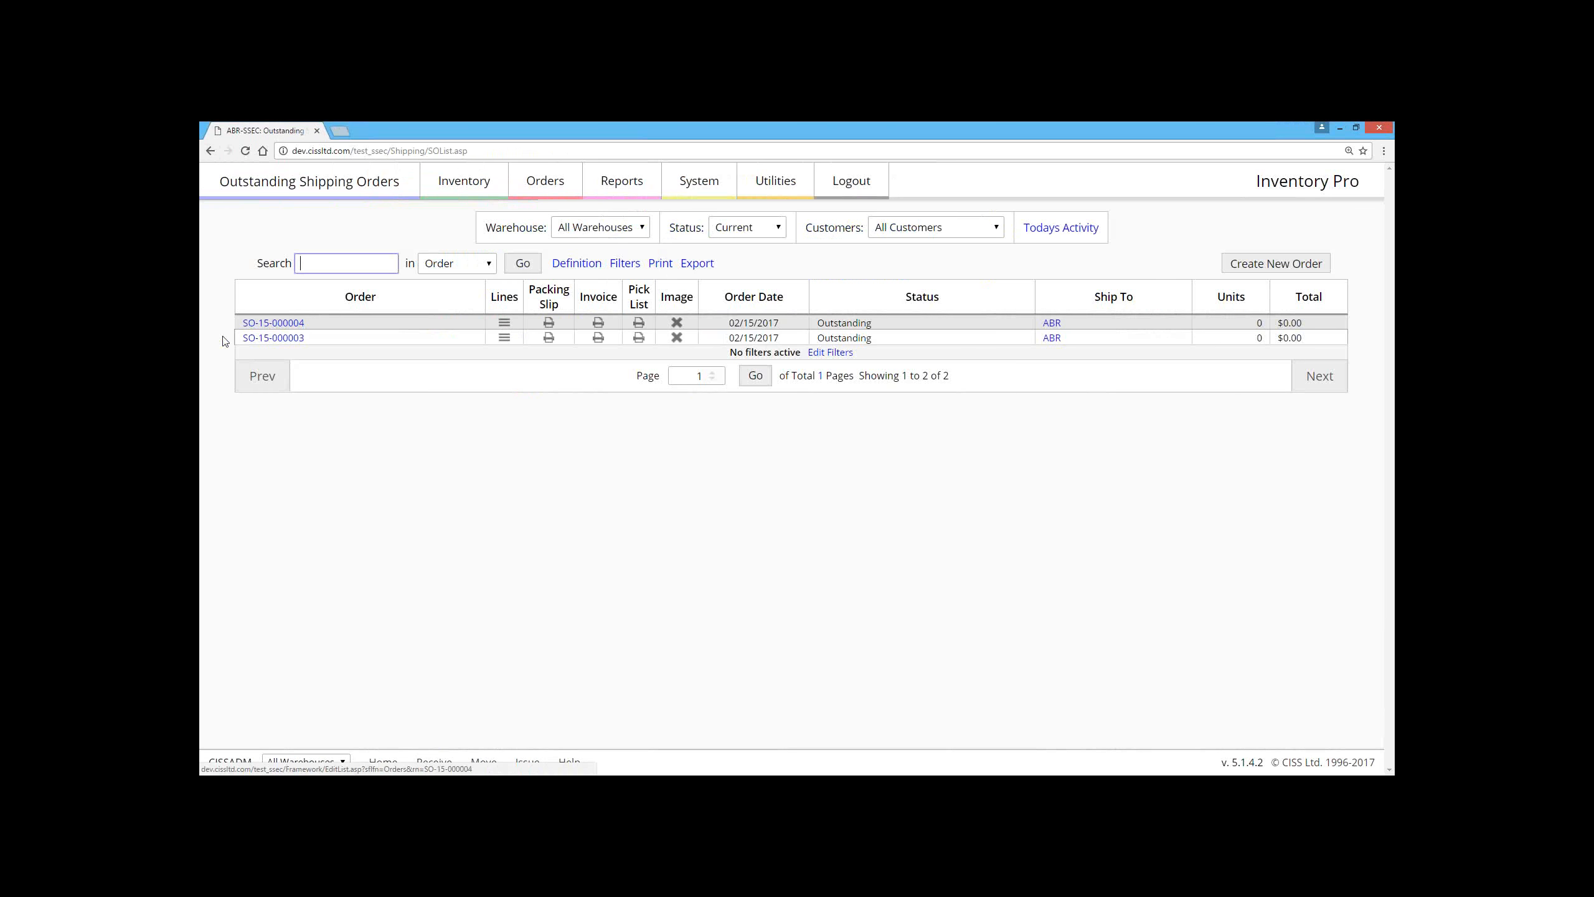
left_click(730, 228)
left_click(744, 292)
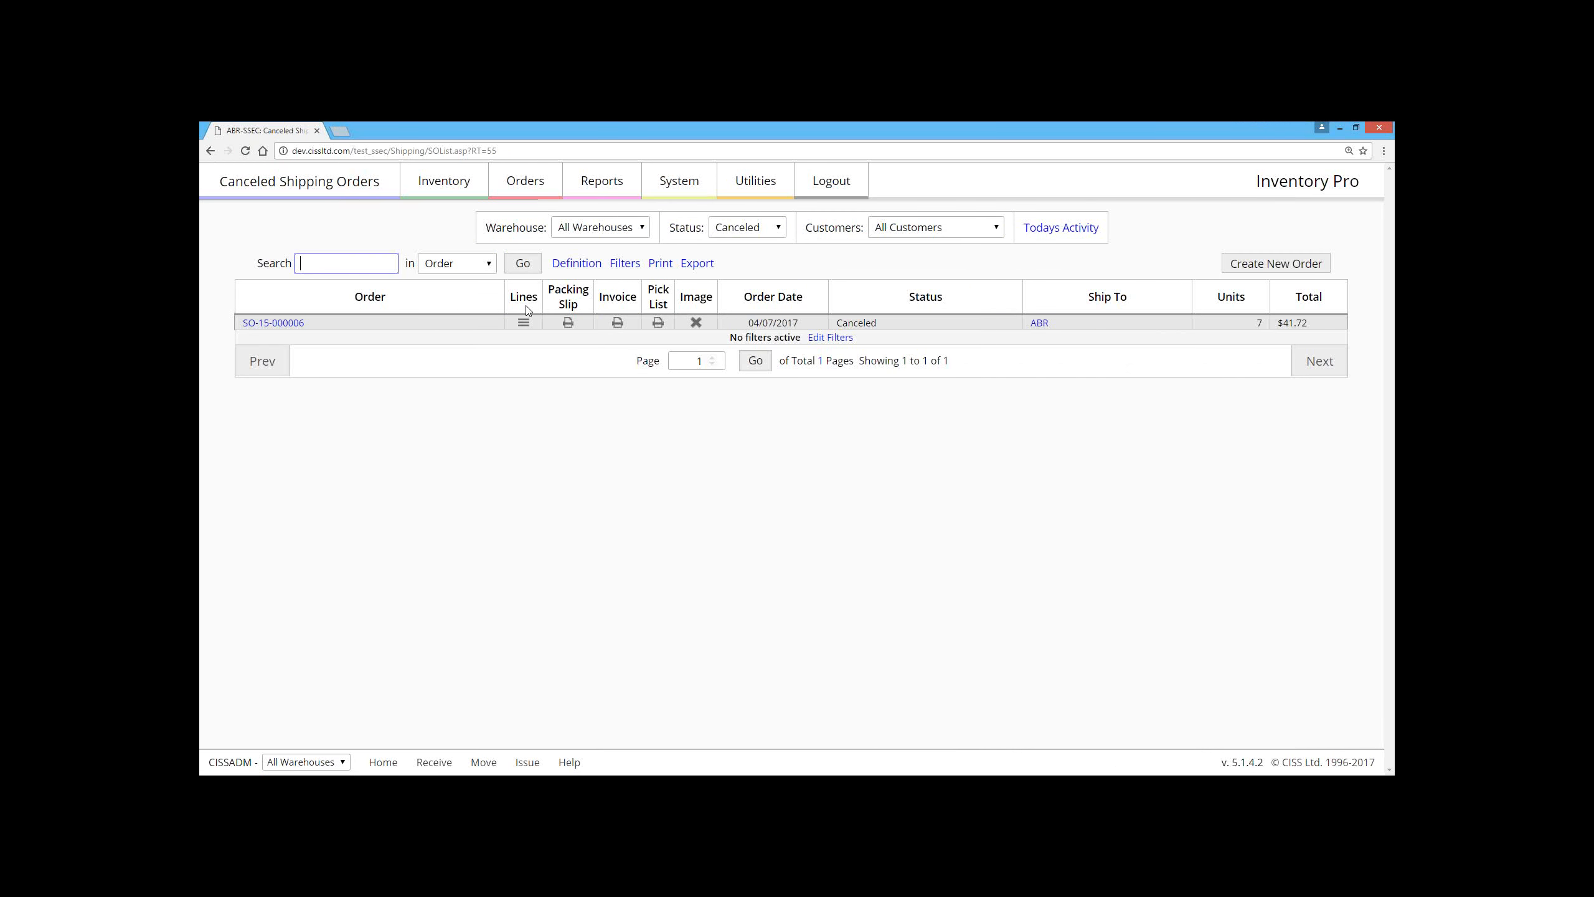
Step: Filter the shipping orders list to Quotes and sort it by the Status column
left_click(747, 227)
left_click(735, 320)
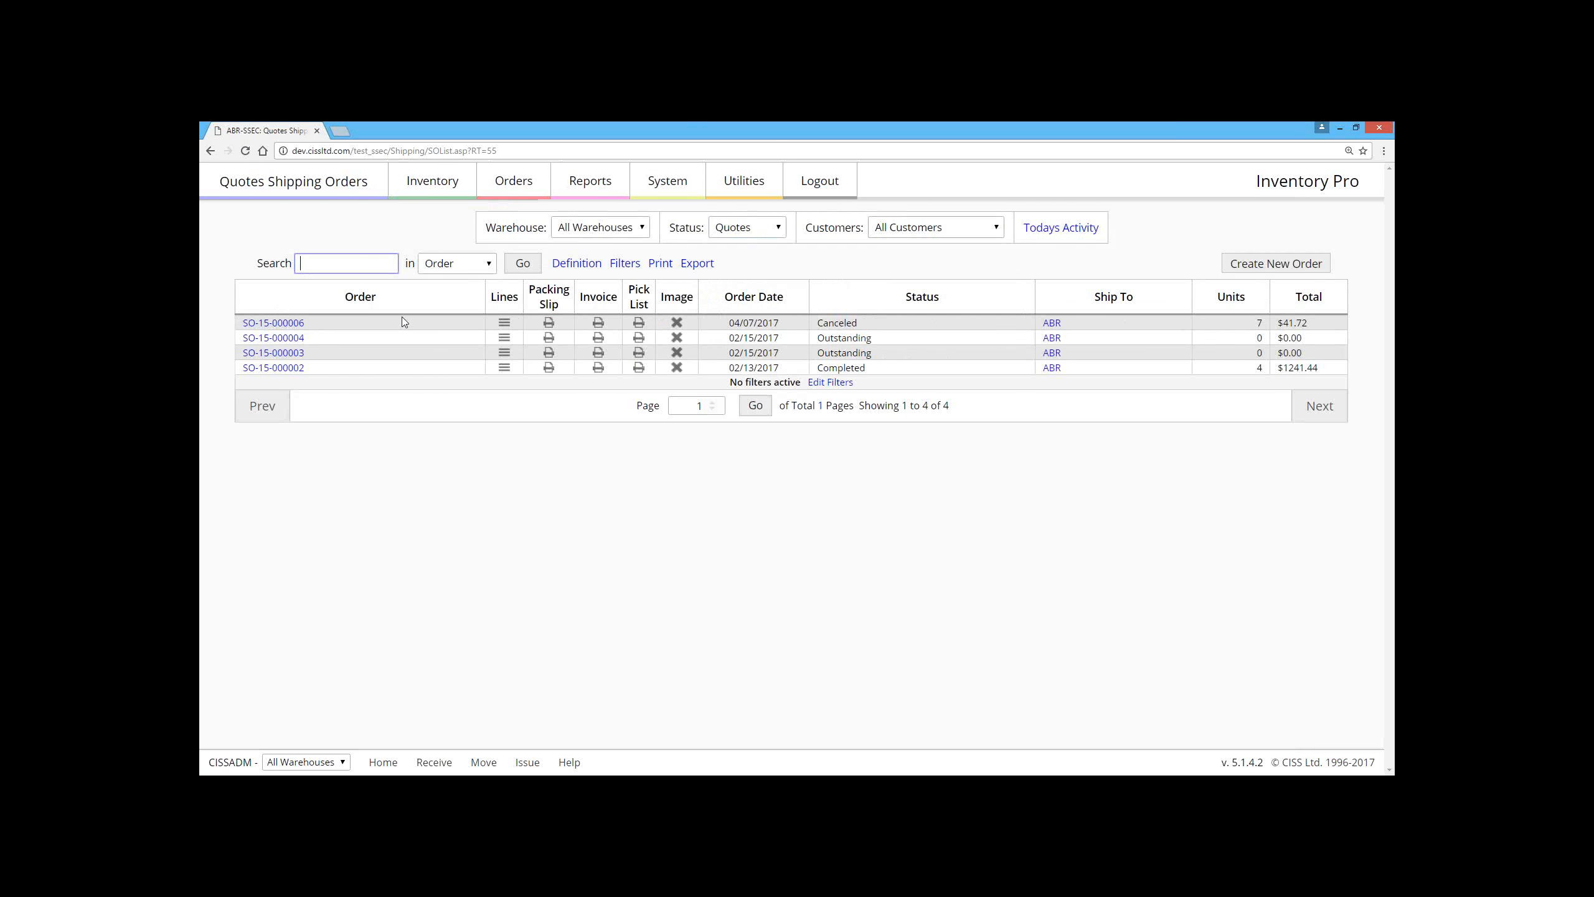
left_click(747, 227)
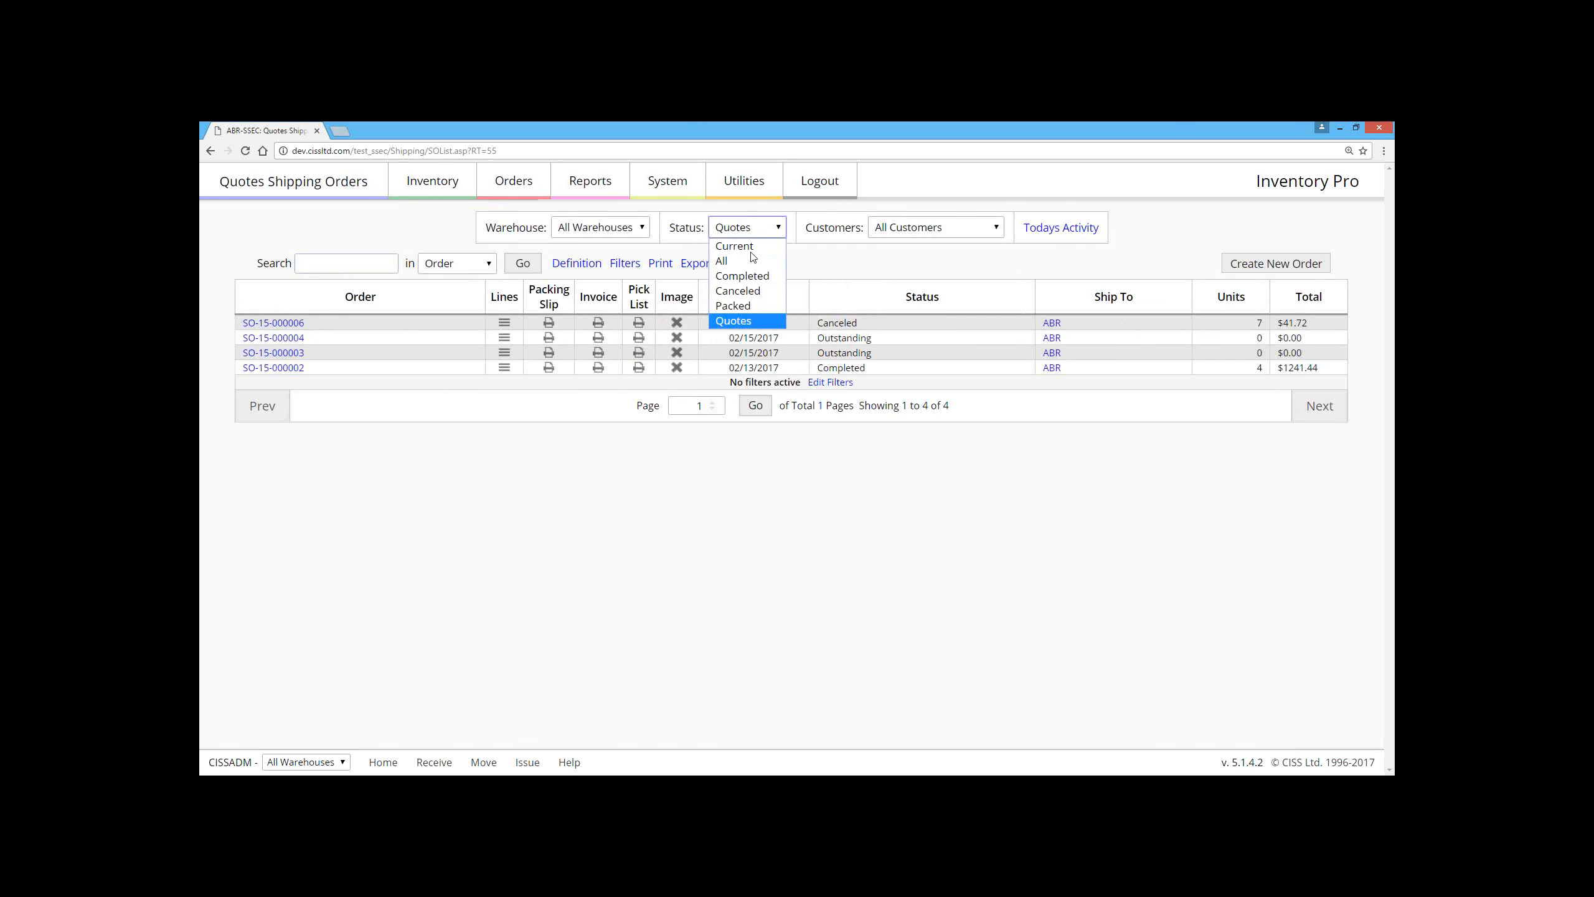
left_click(863, 319)
left_click(871, 309)
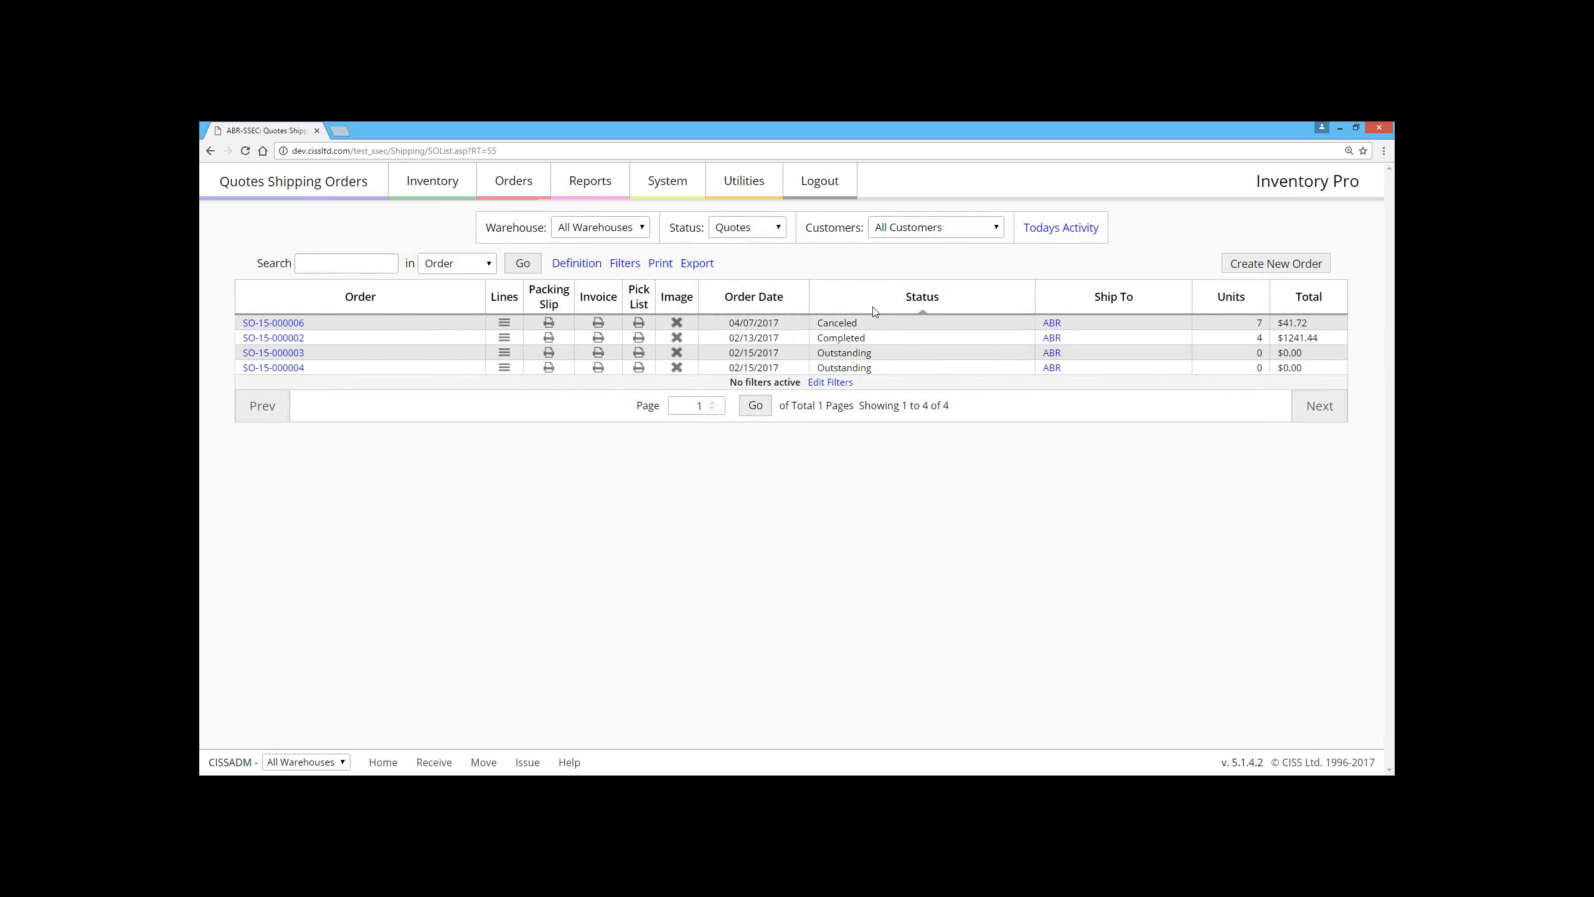
left_click(874, 312)
Step: View canceled shipping order SO-15-000006, return to the Quotes list, and open order SO-15-000004
left_click(291, 323)
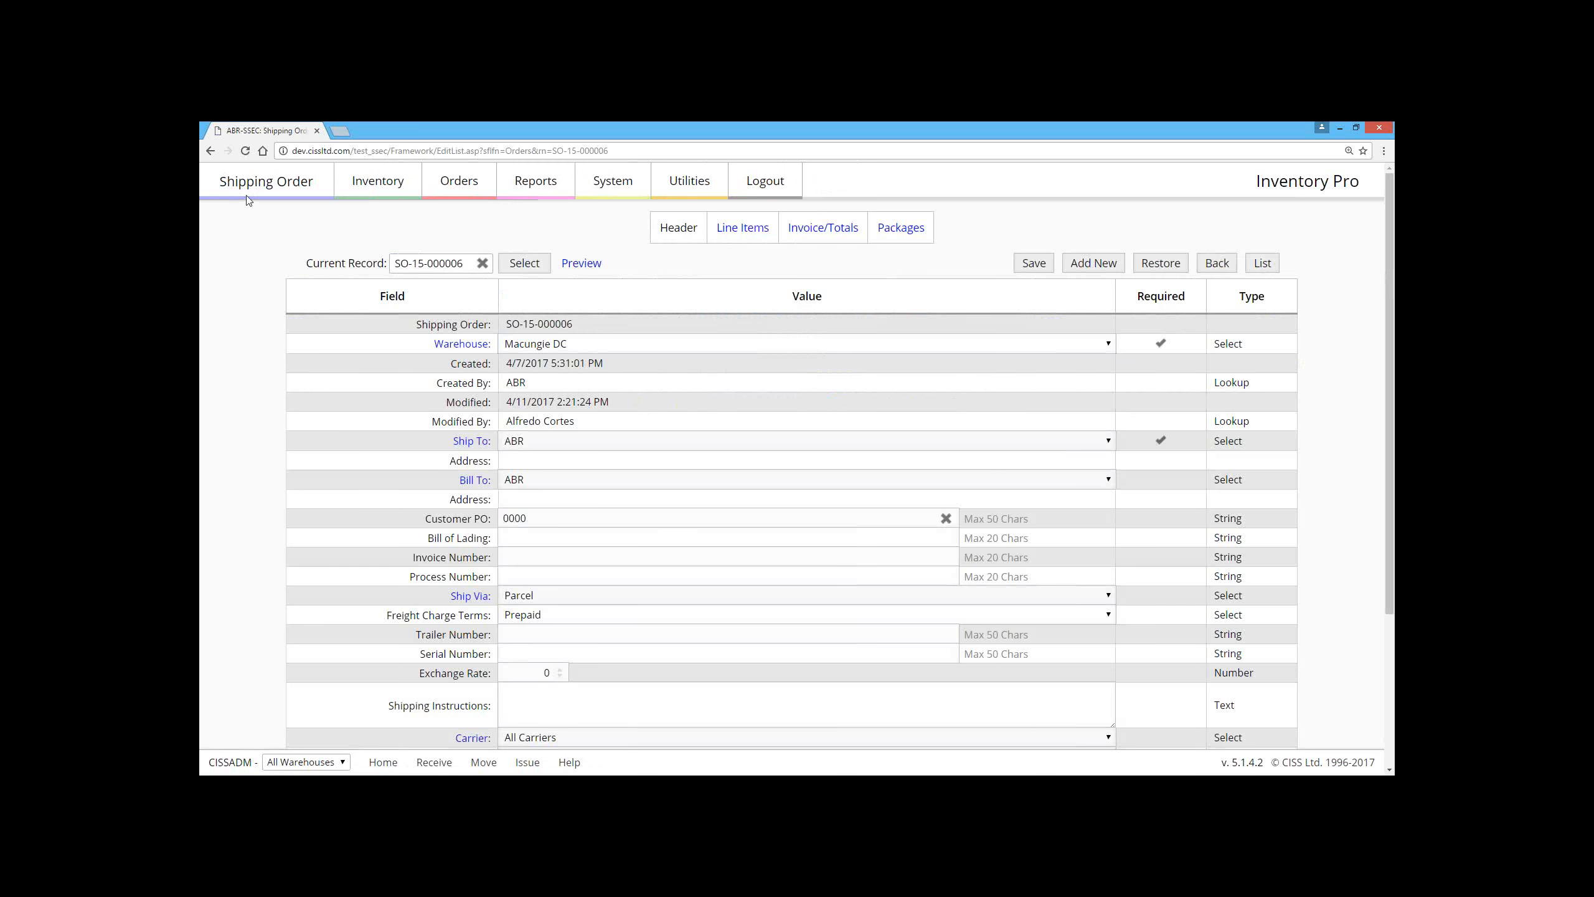
left_click(212, 151)
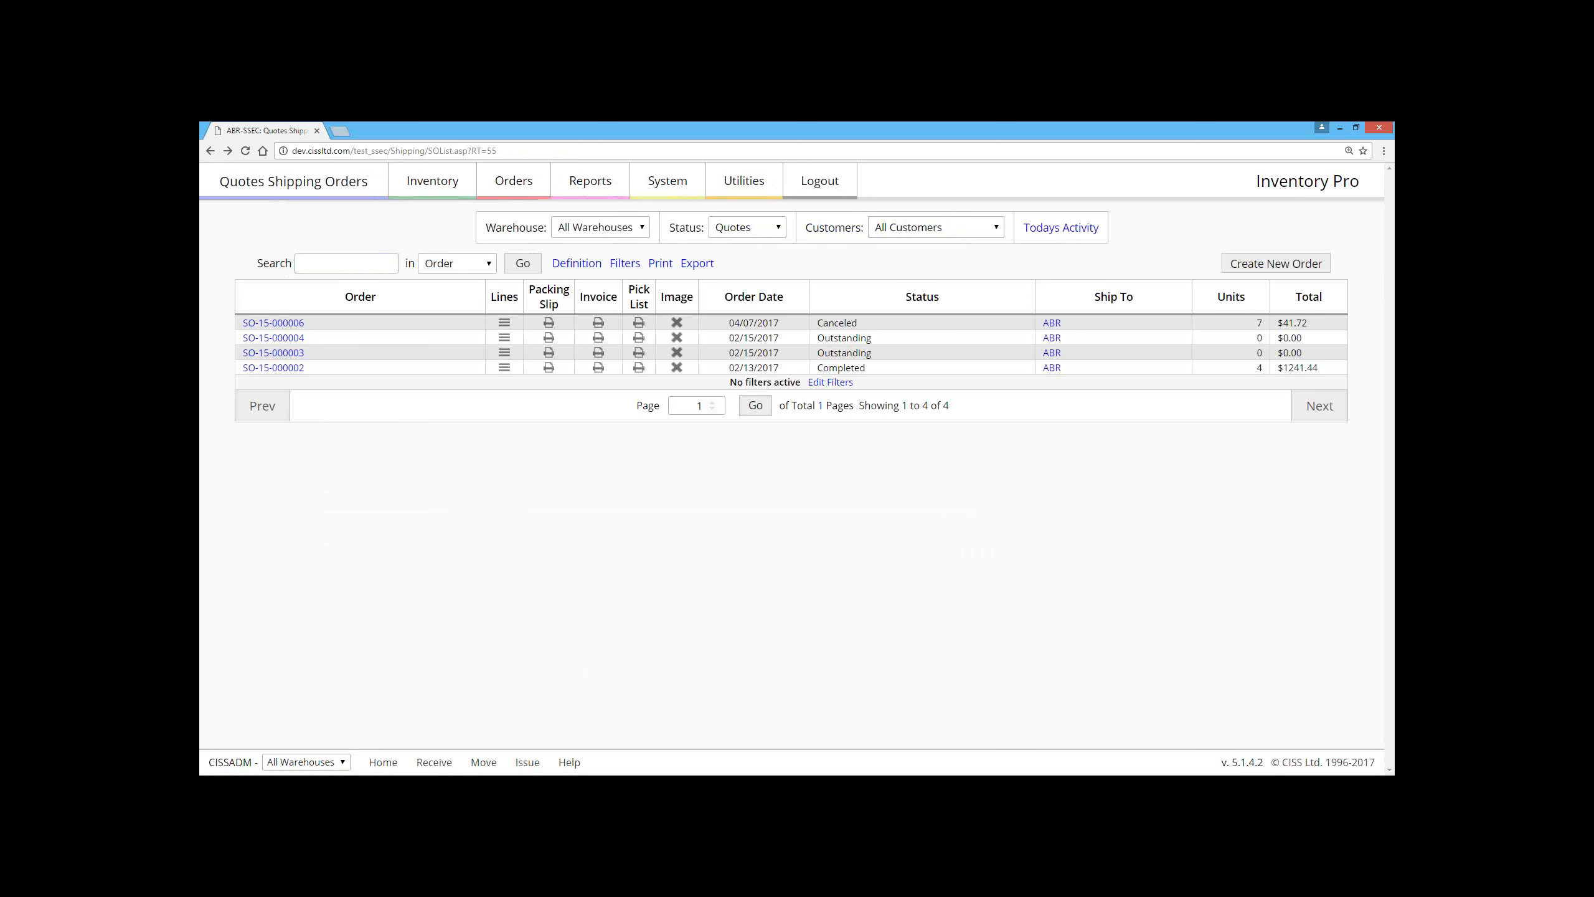
left_click(284, 338)
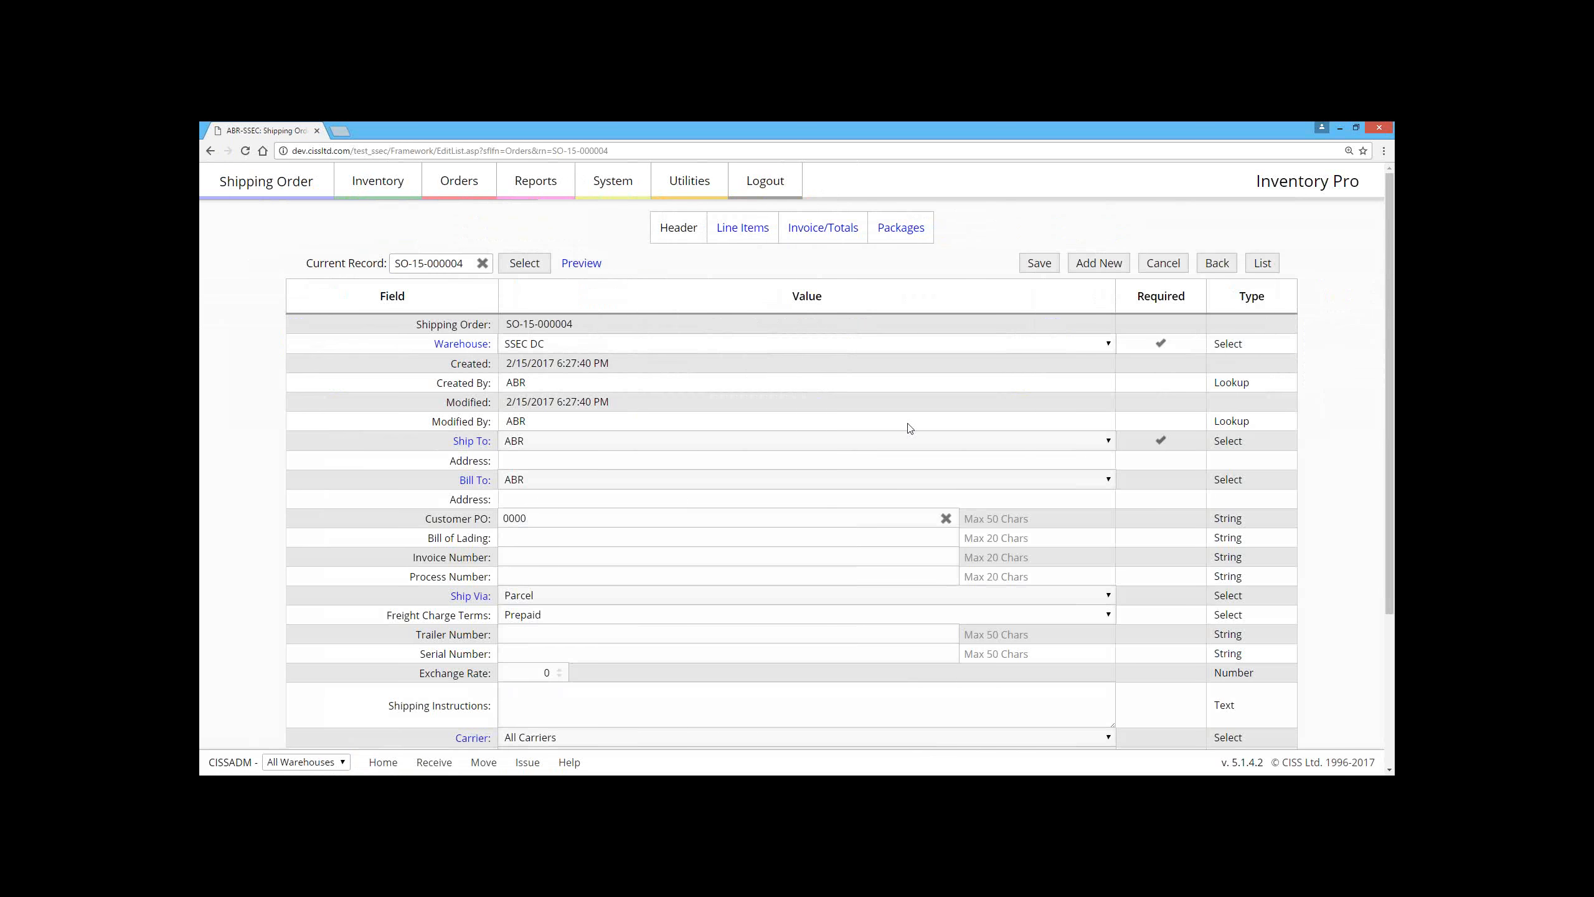
Step: Open the customization page of the Shipping Order form and go to its field lines
scroll(910, 428, "down", 3)
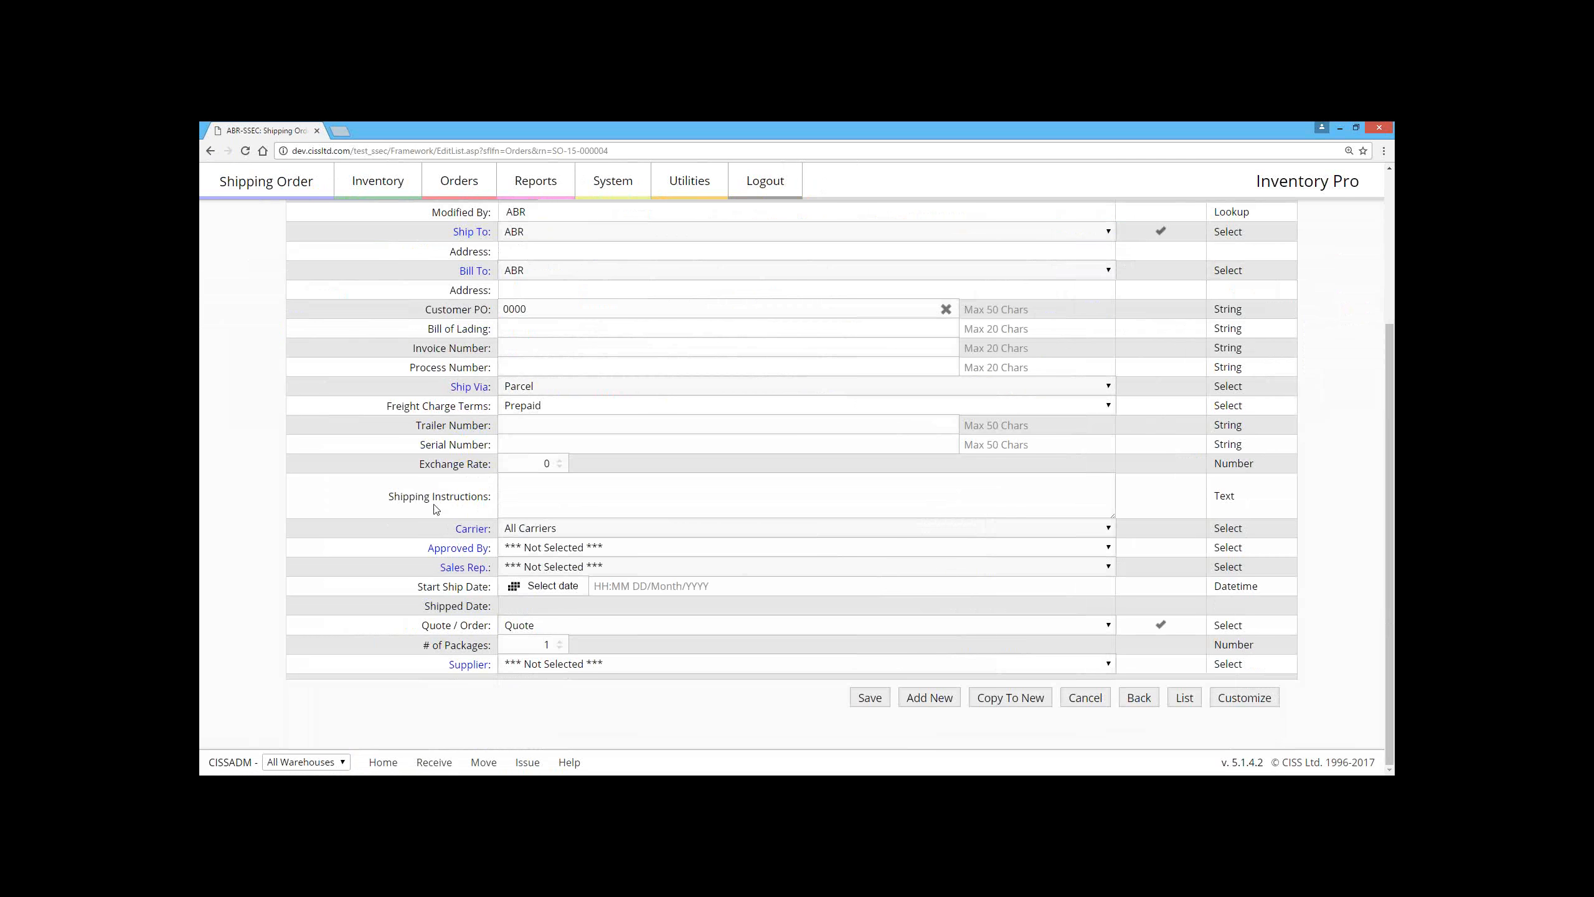
left_click(1234, 702)
scroll(420, 367, "down", 3)
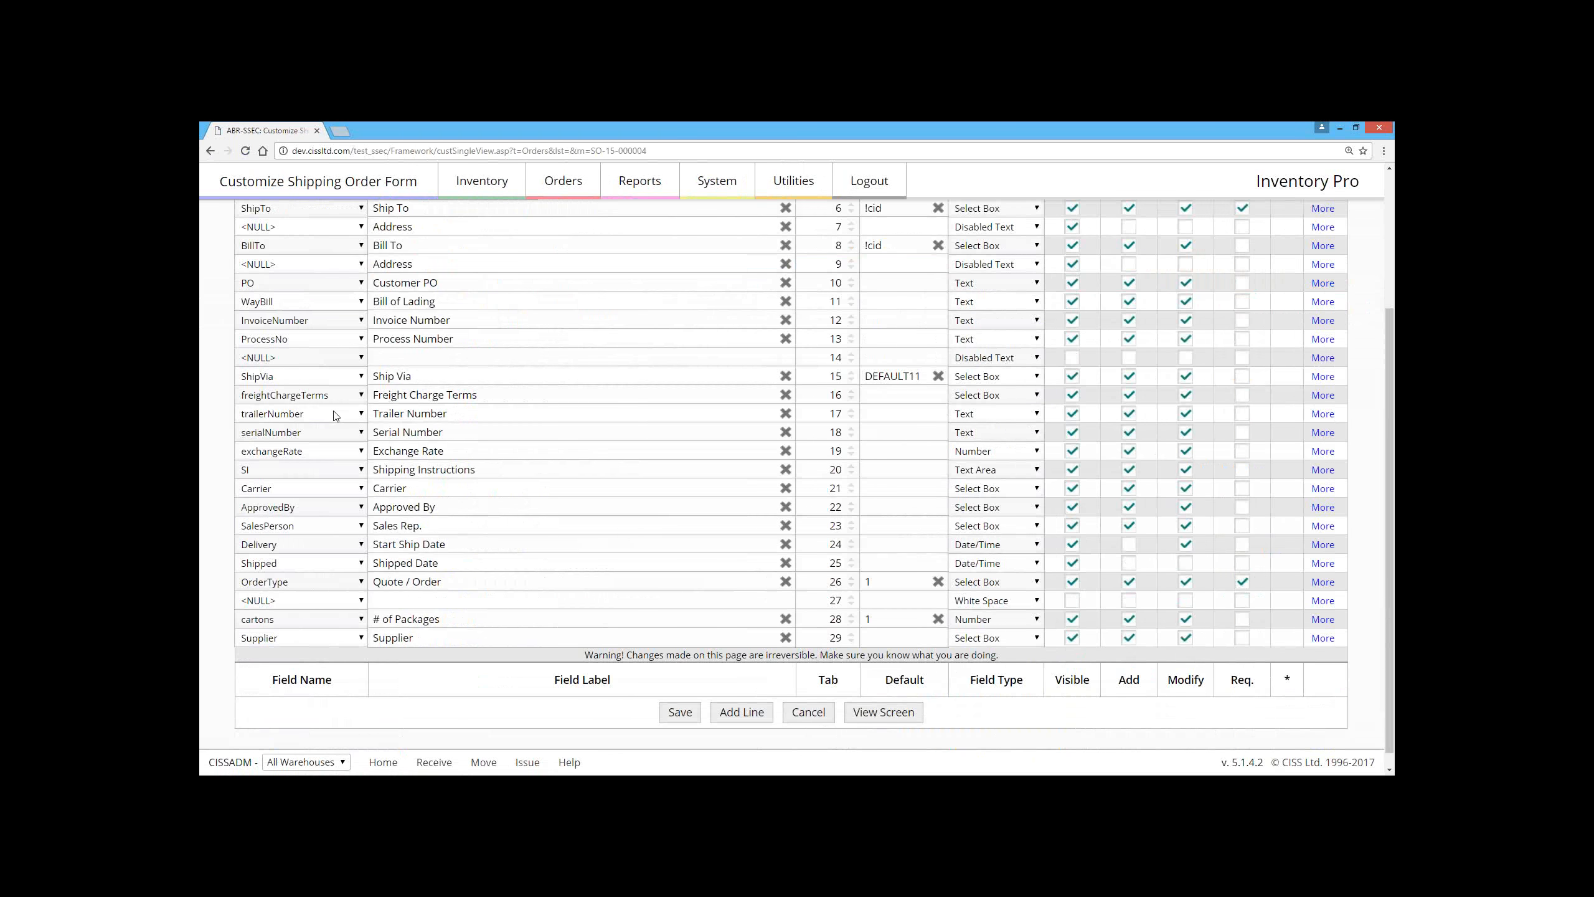
Step: Examine the database field names available for the form's Trailer Number and Serial Number lines
left_click(335, 416)
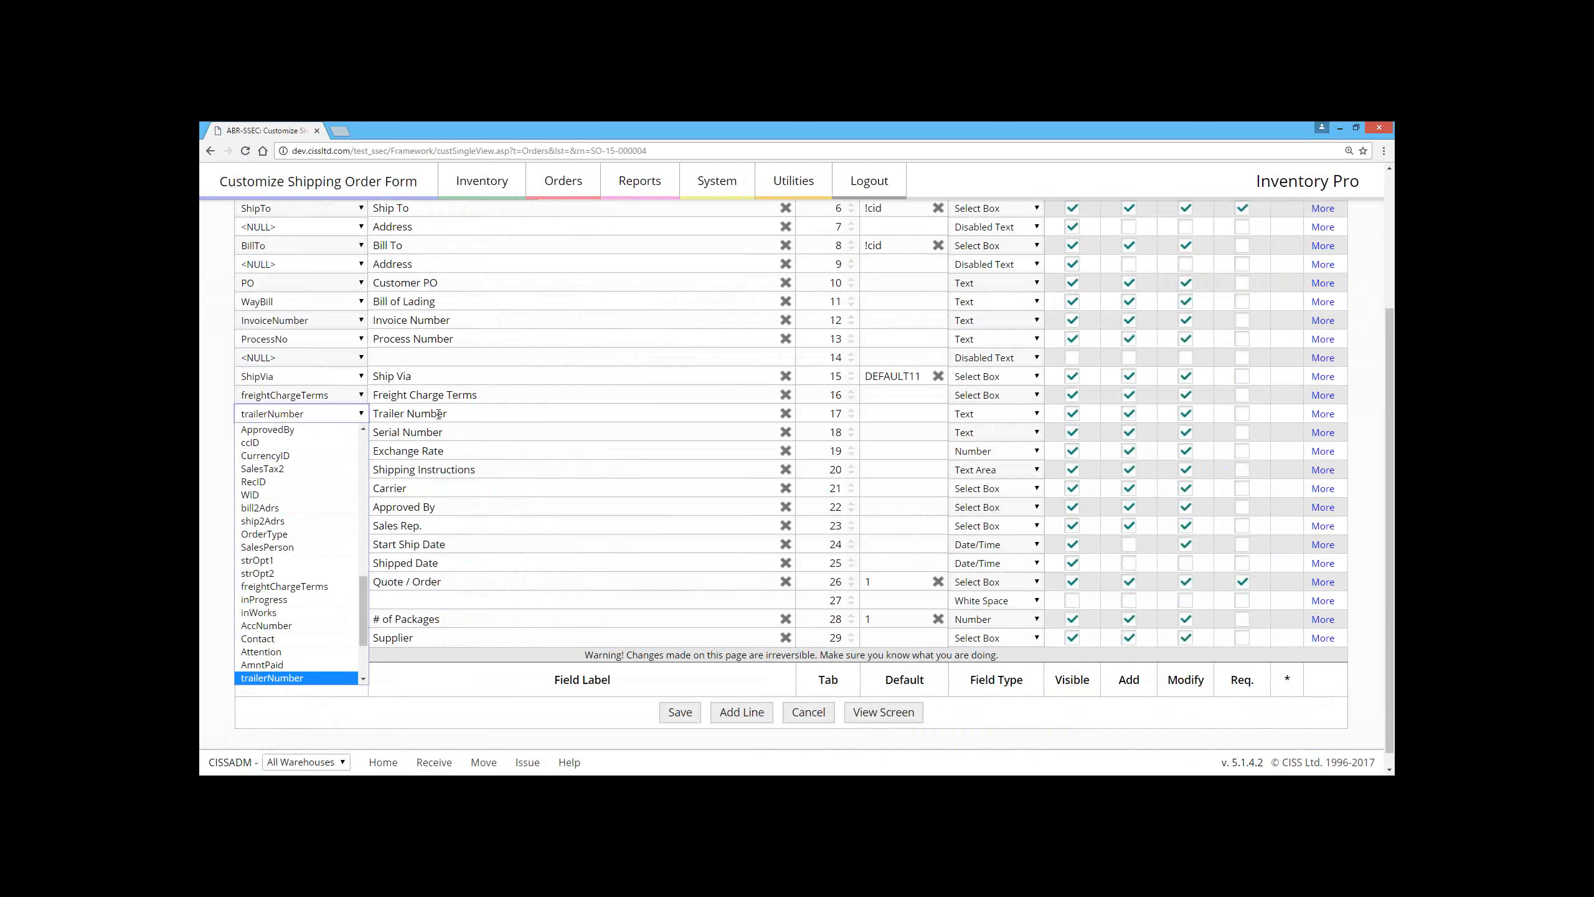
left_click(301, 414)
left_click(275, 433)
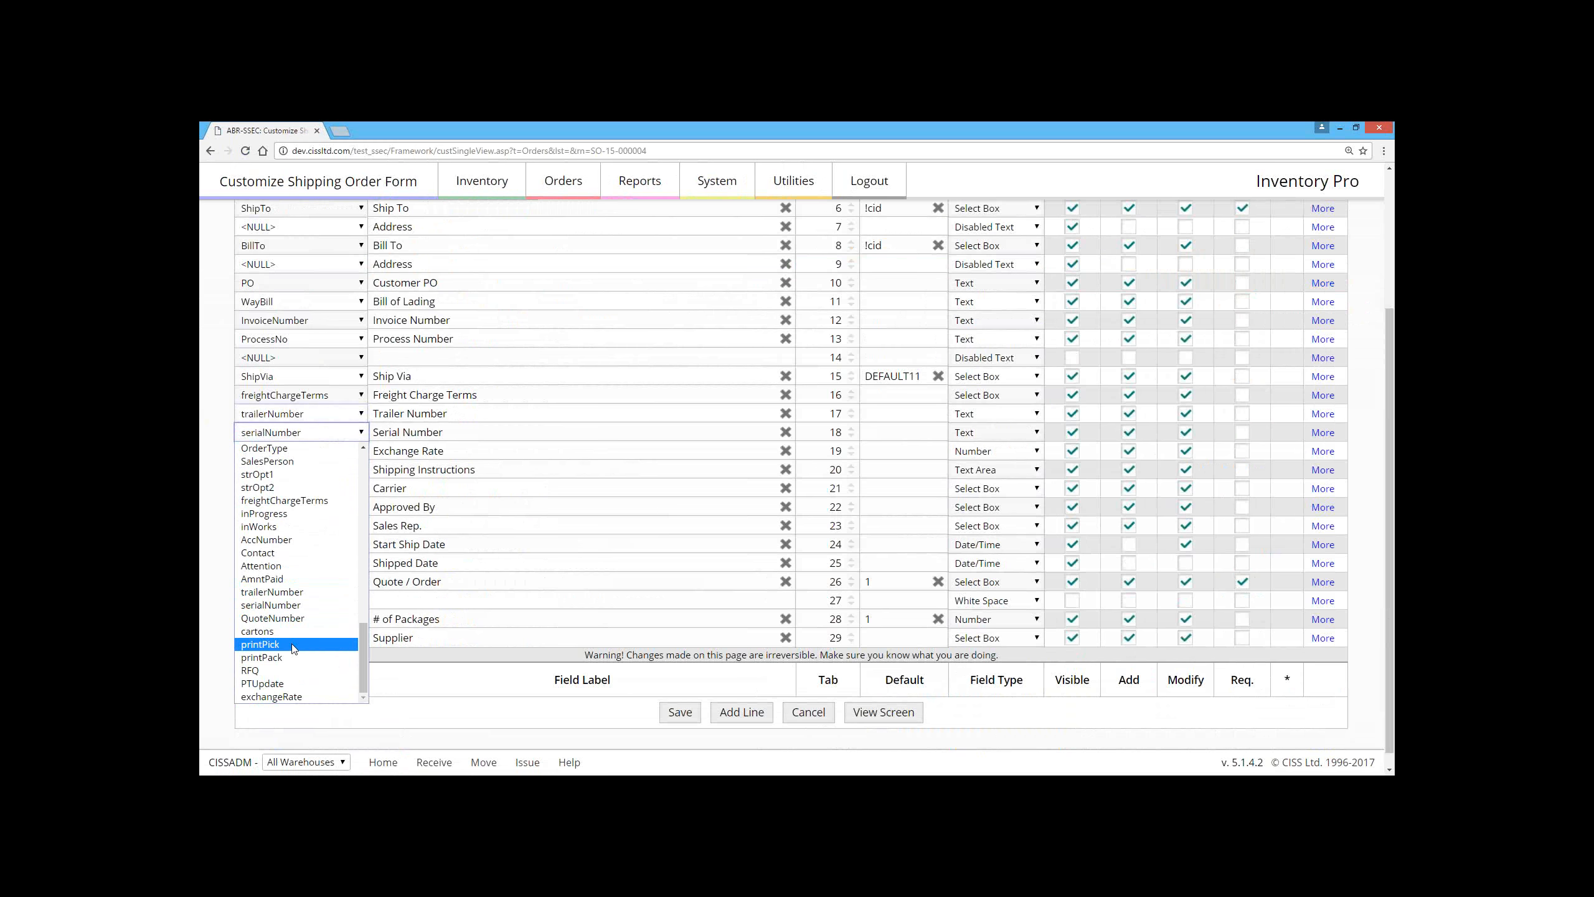
scroll(301, 695, "up", 6)
scroll(301, 691, "up", 3)
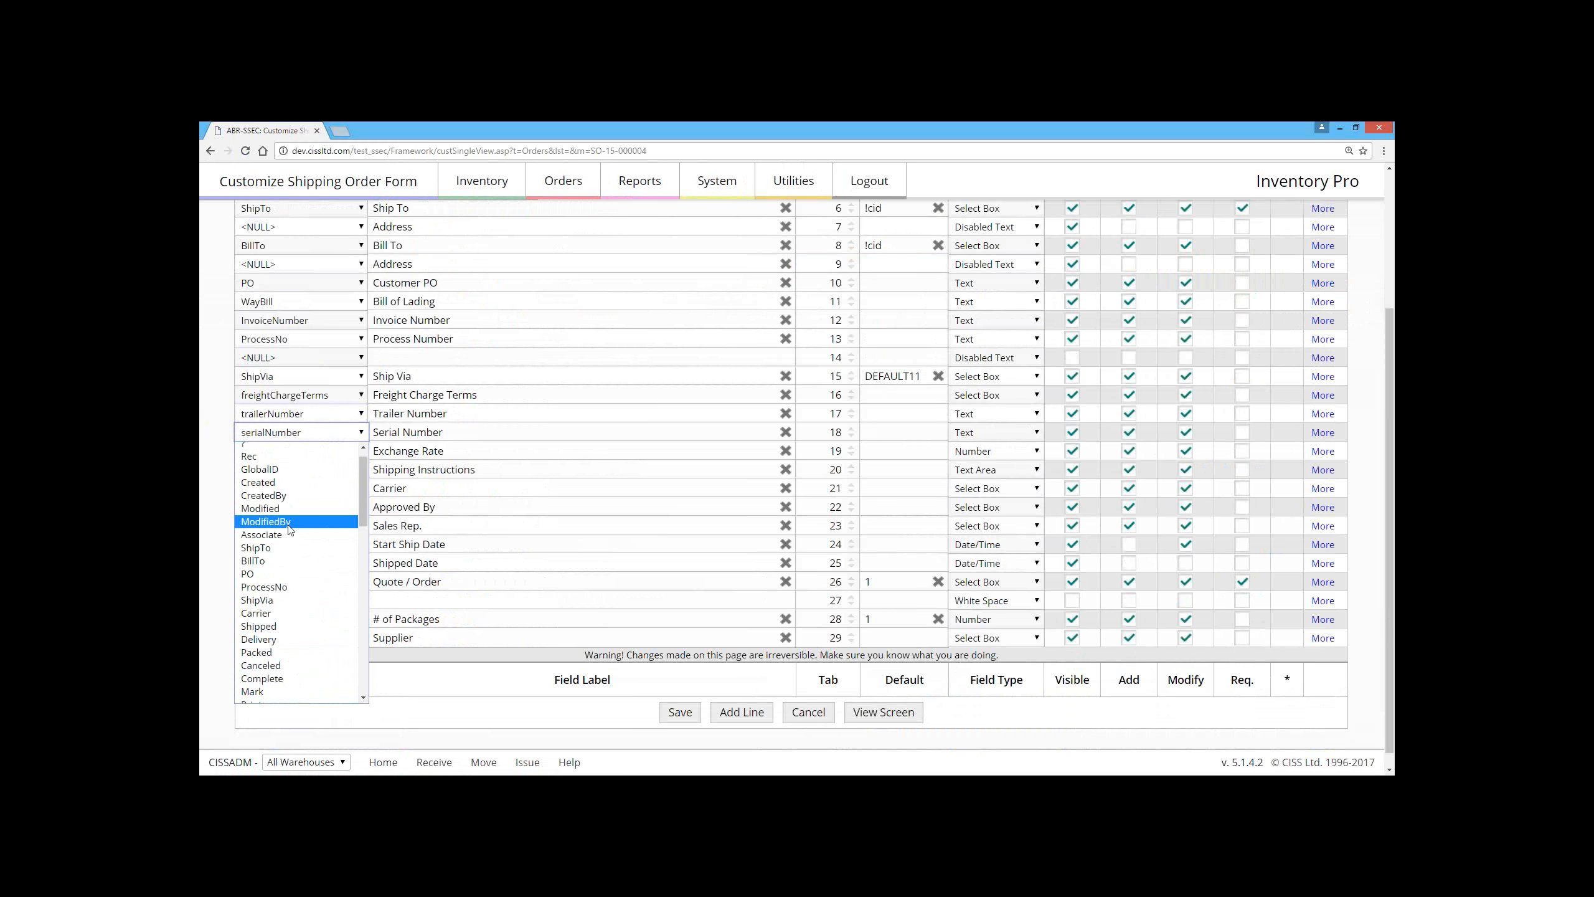
scroll(300, 631, "down", 10)
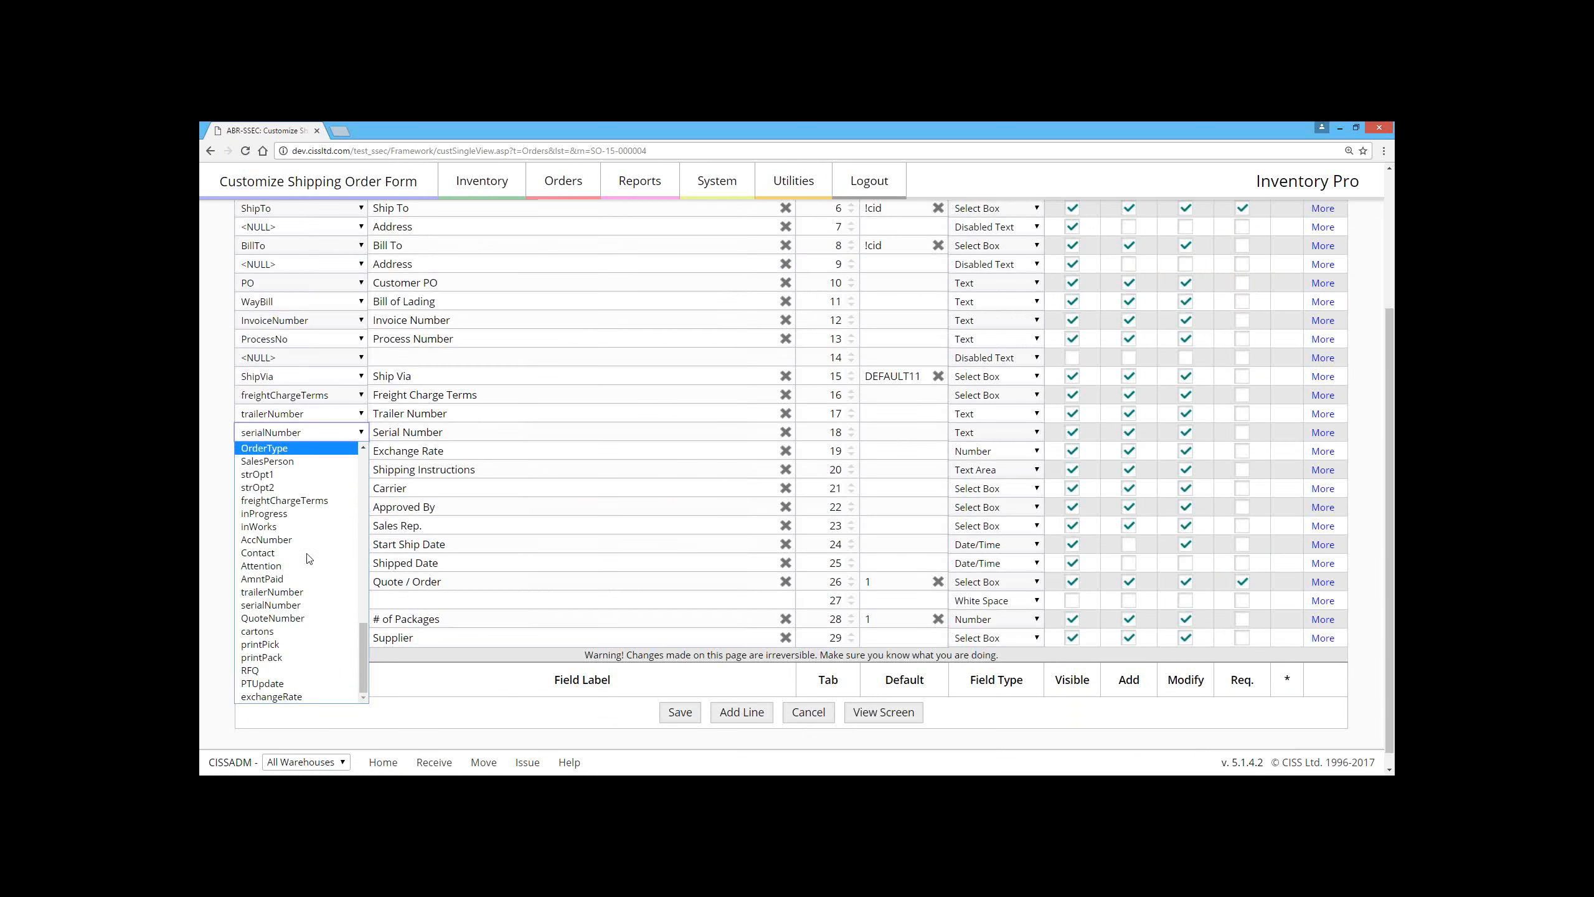
left_click(218, 457)
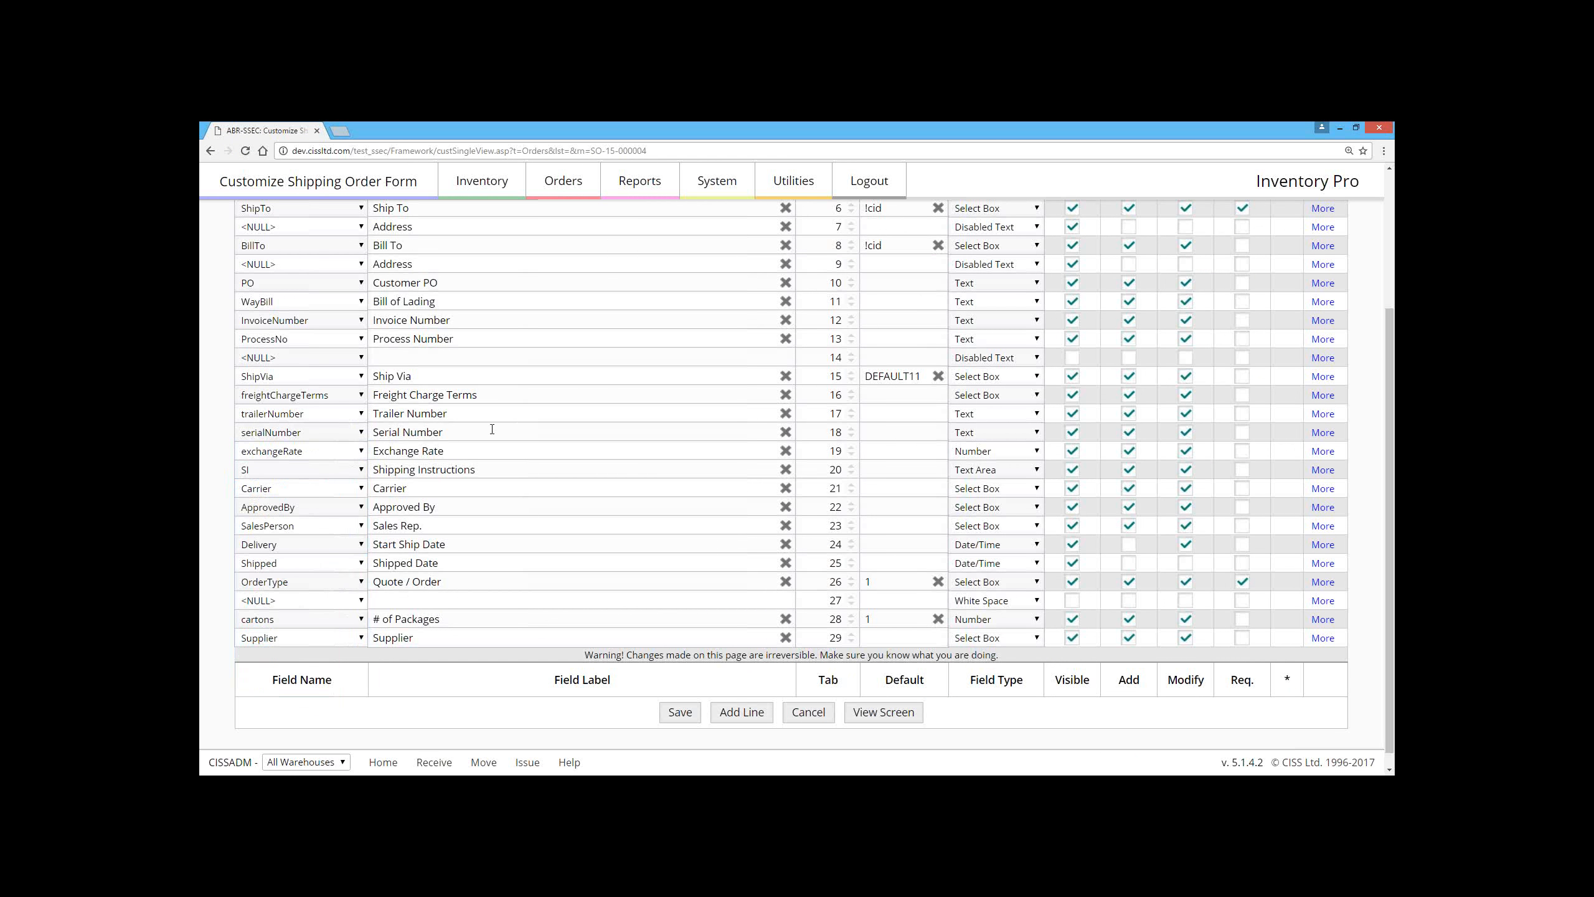
scroll(381, 495, "up", 3)
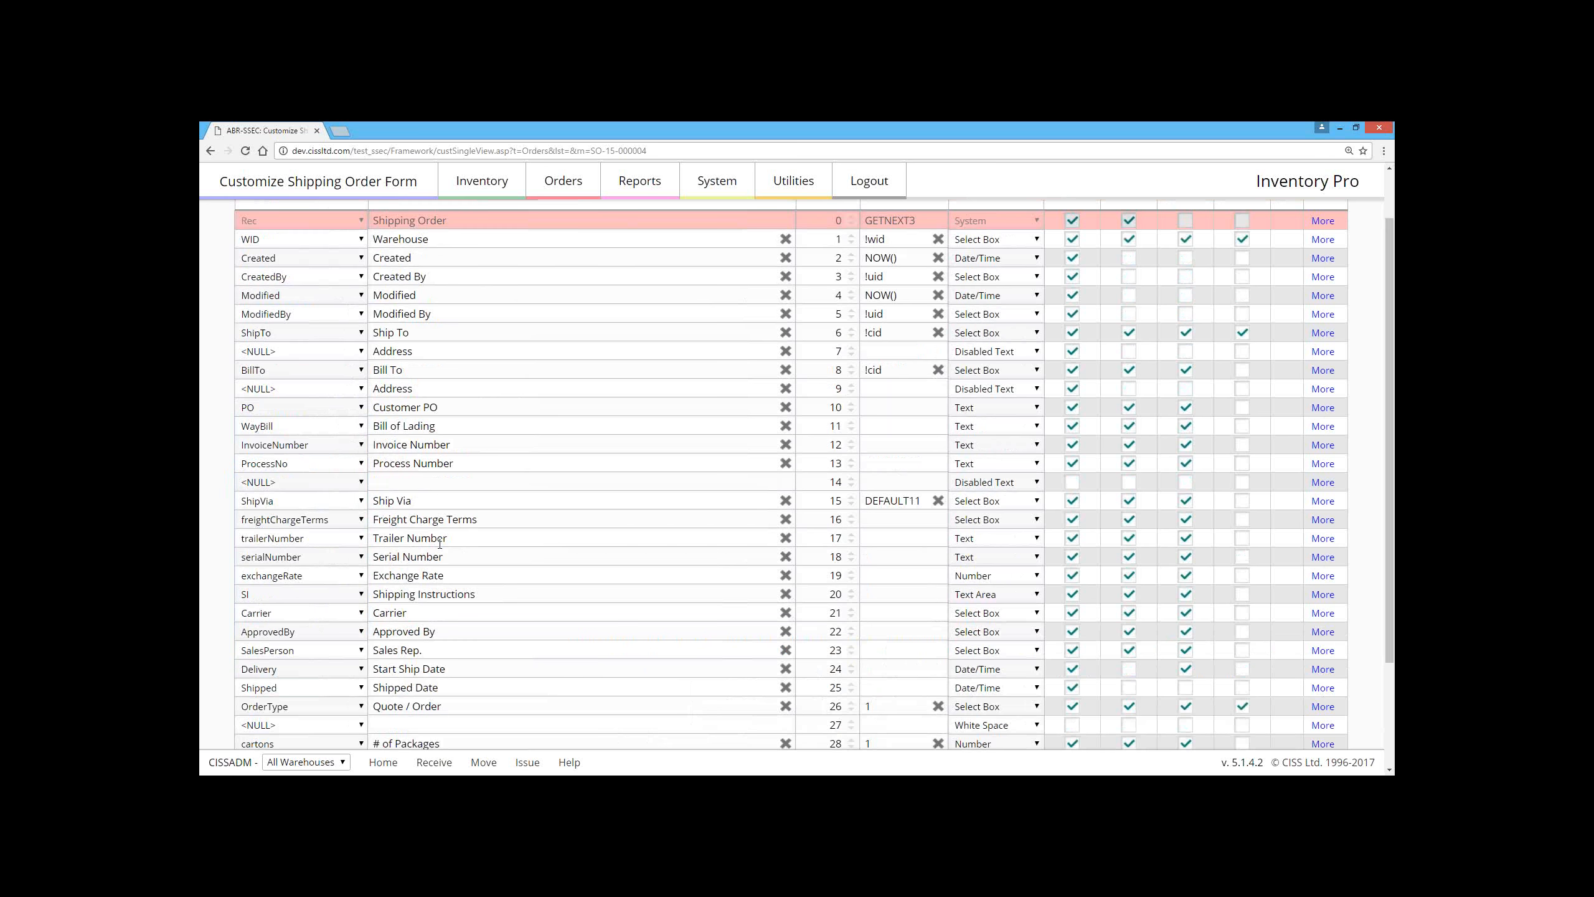
left_click(325, 551)
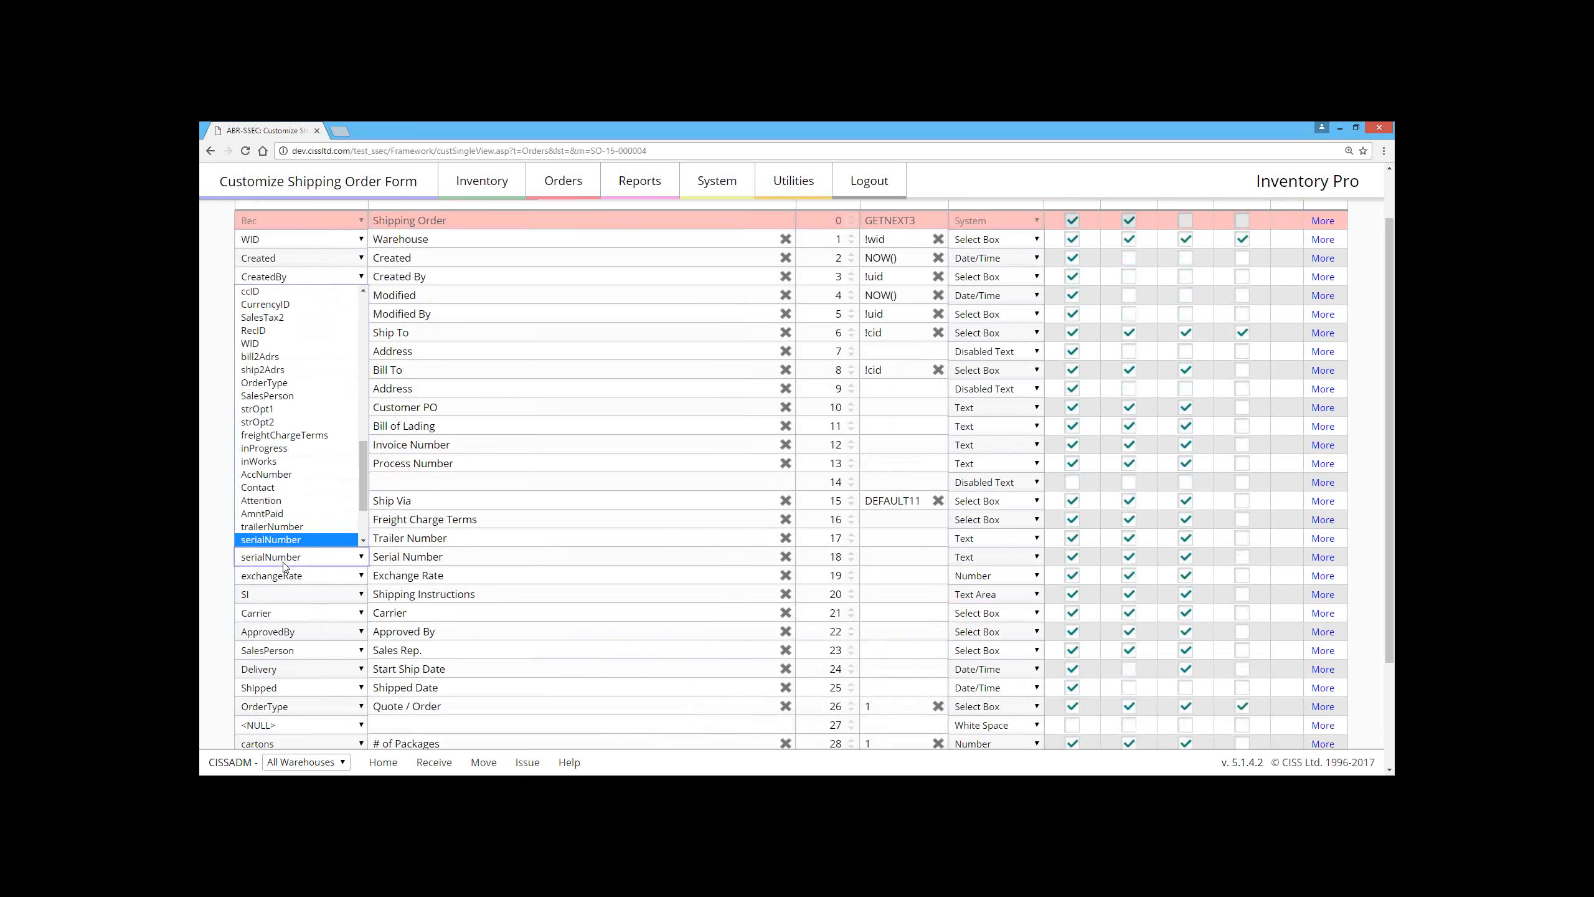
left_click(227, 520)
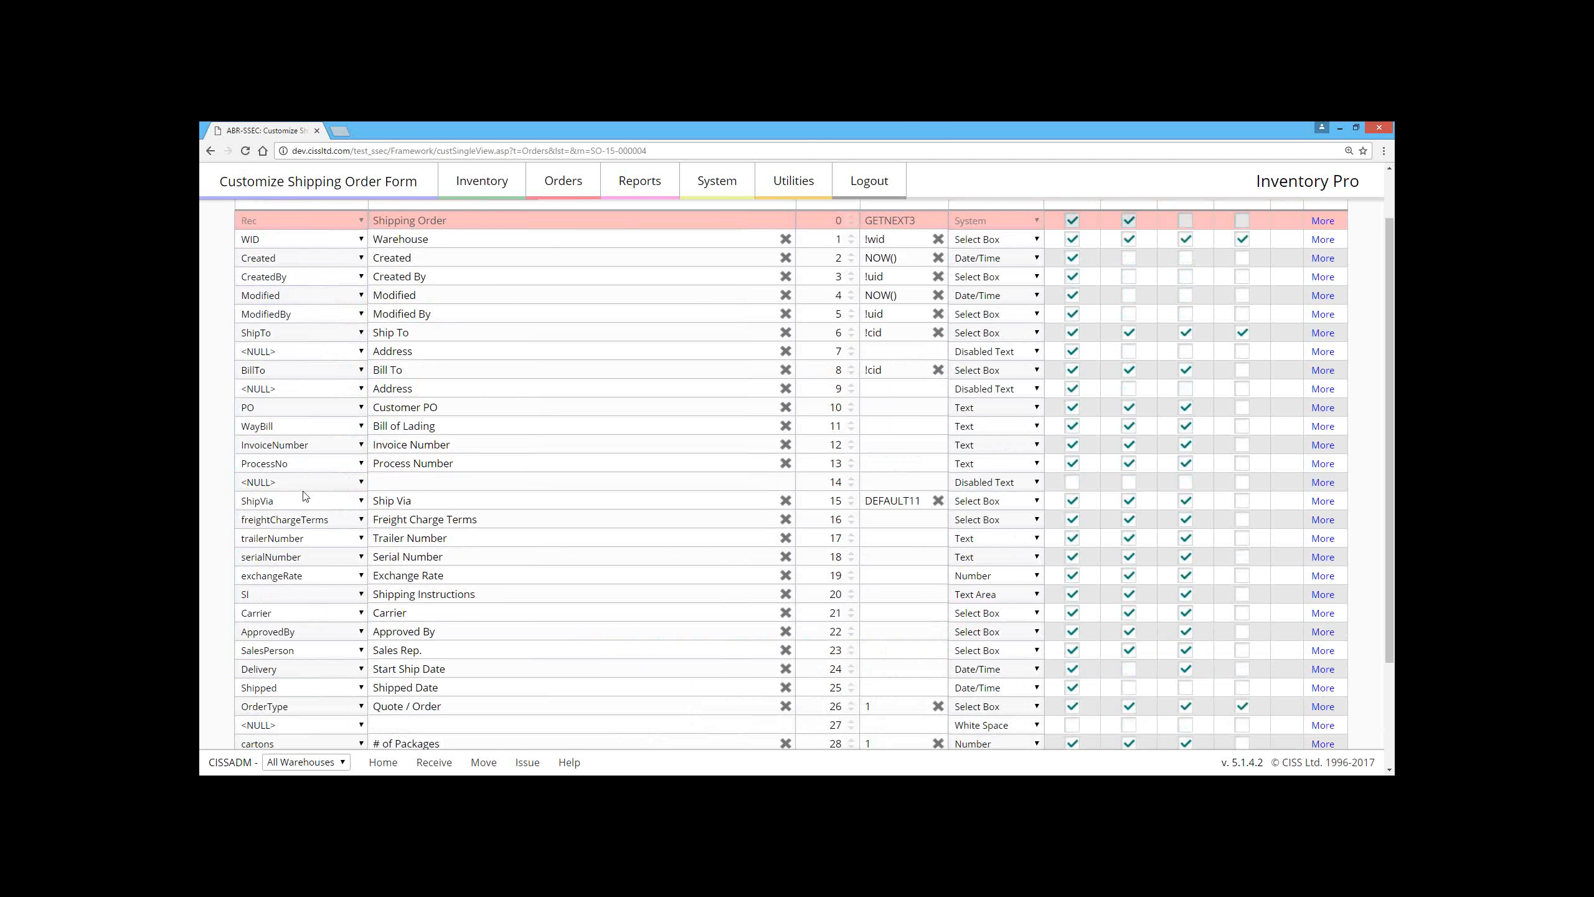
Step: Assign the field strOpt1 to the Trailer Number line and strOpt2 to the Serial Number line
left_click(303, 539)
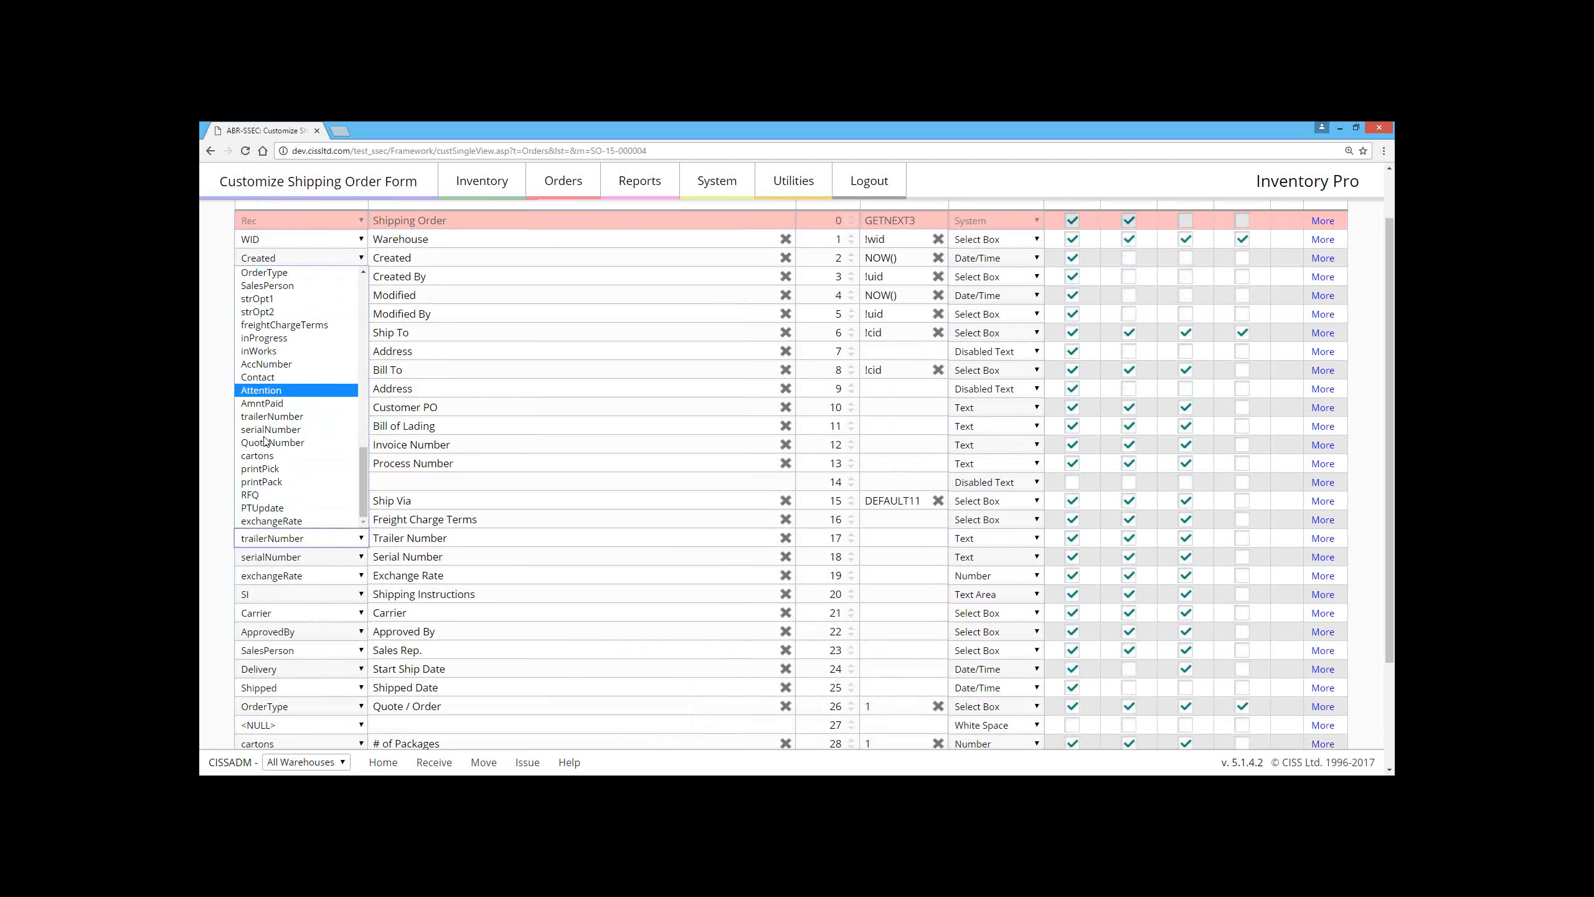
left_click(299, 298)
left_click(299, 556)
left_click(288, 425)
left_click(506, 540)
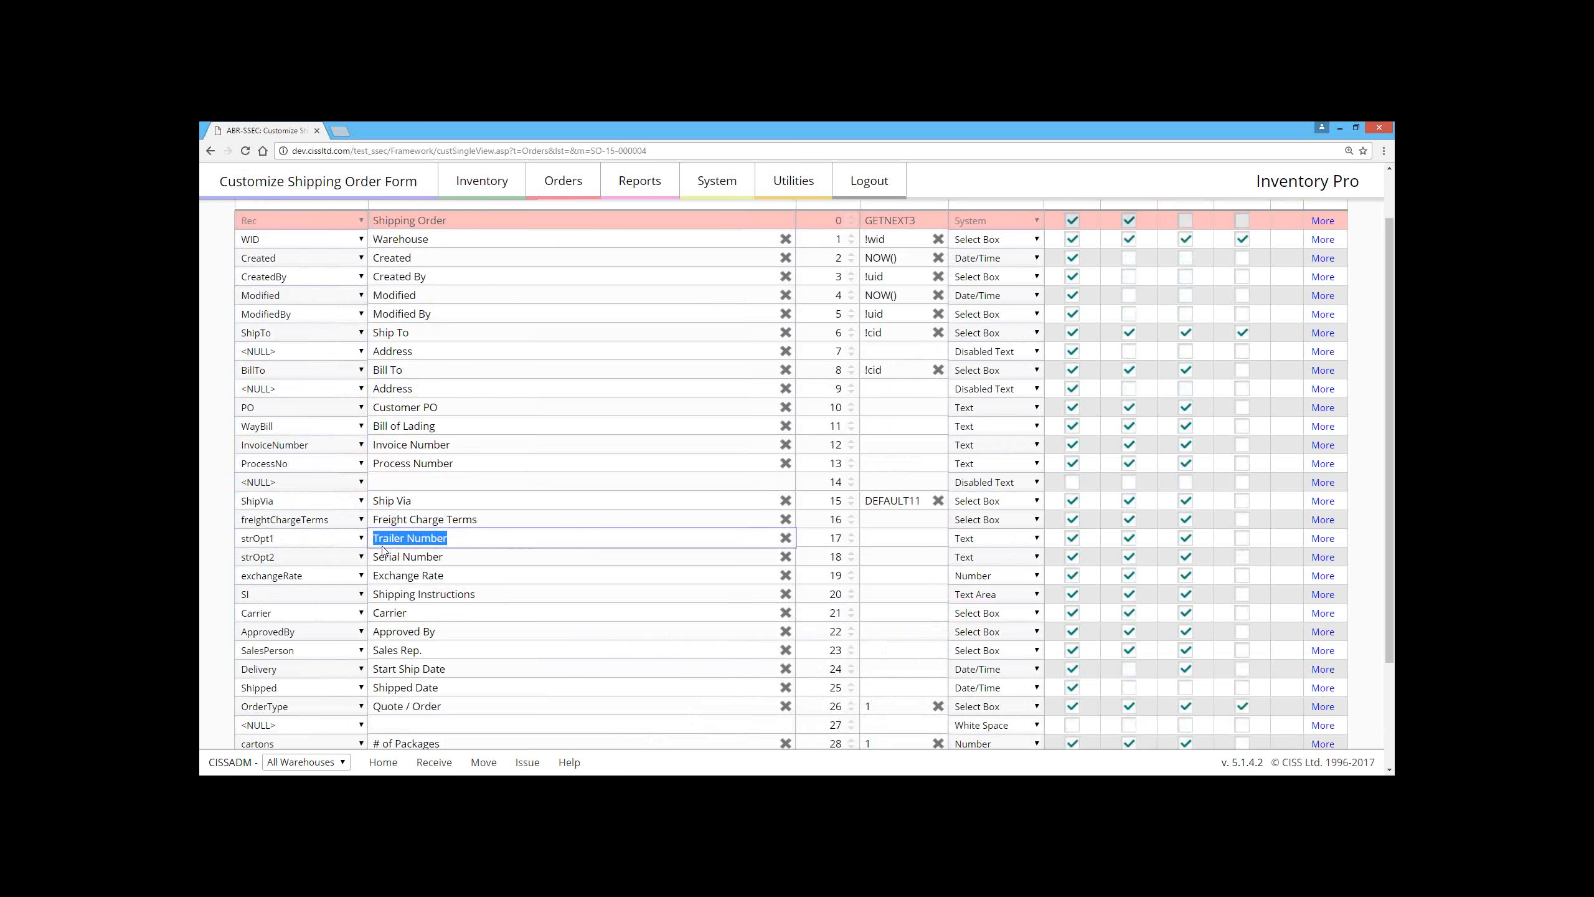
left_click(299, 542)
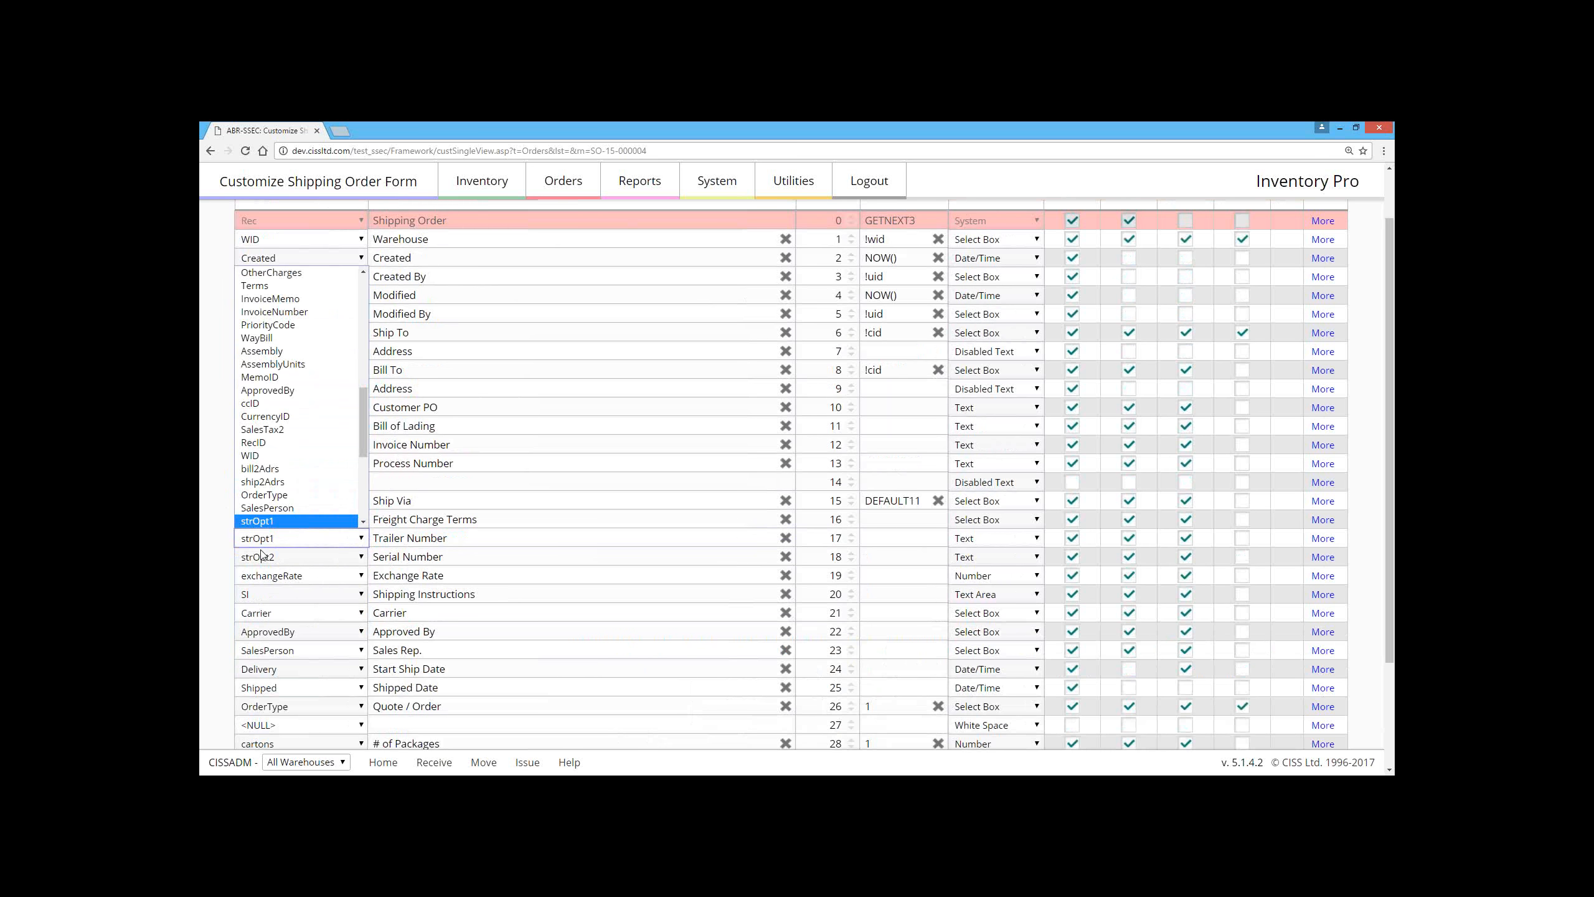
left_click(217, 536)
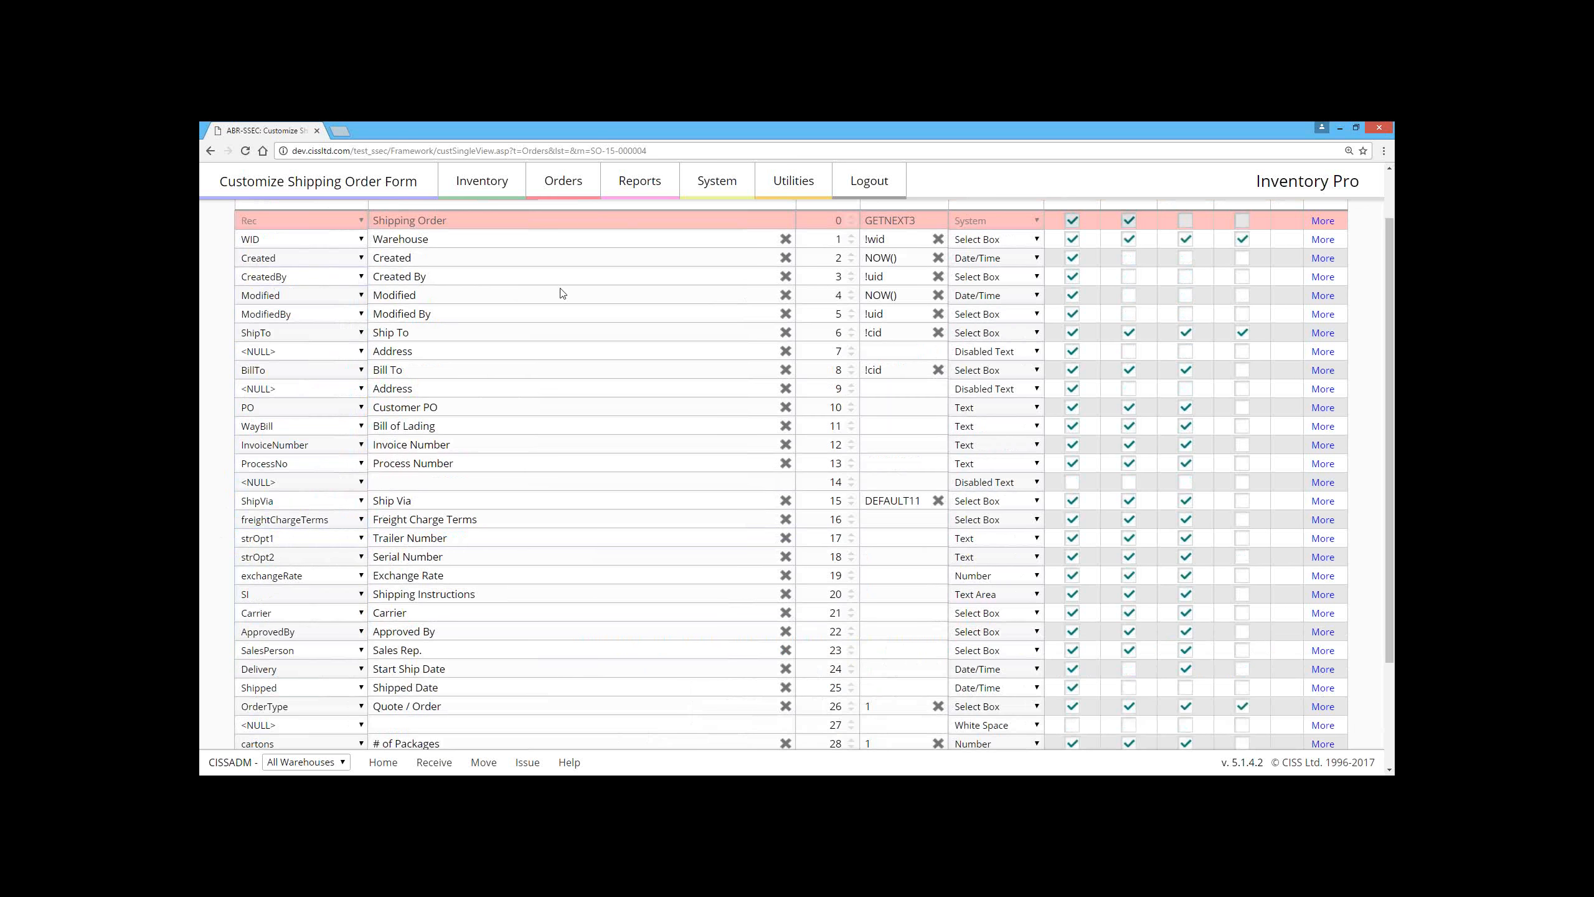
Step: Open the warehouses list and view the location records of Macungie DC and Bills Truck
left_click(490, 182)
left_click(478, 243)
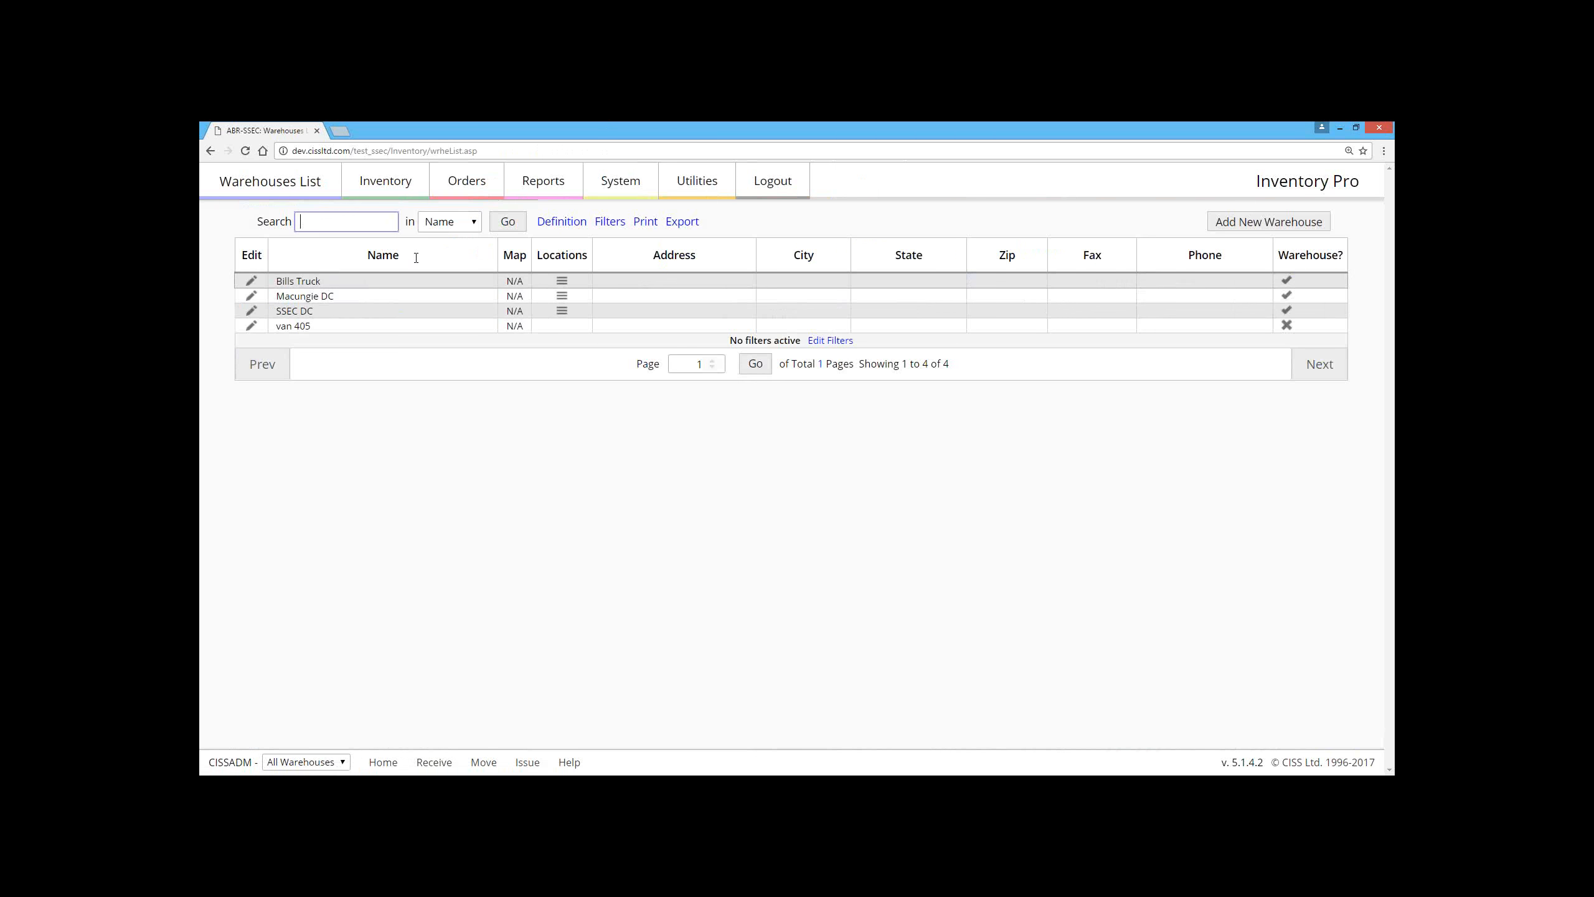
left_click(252, 298)
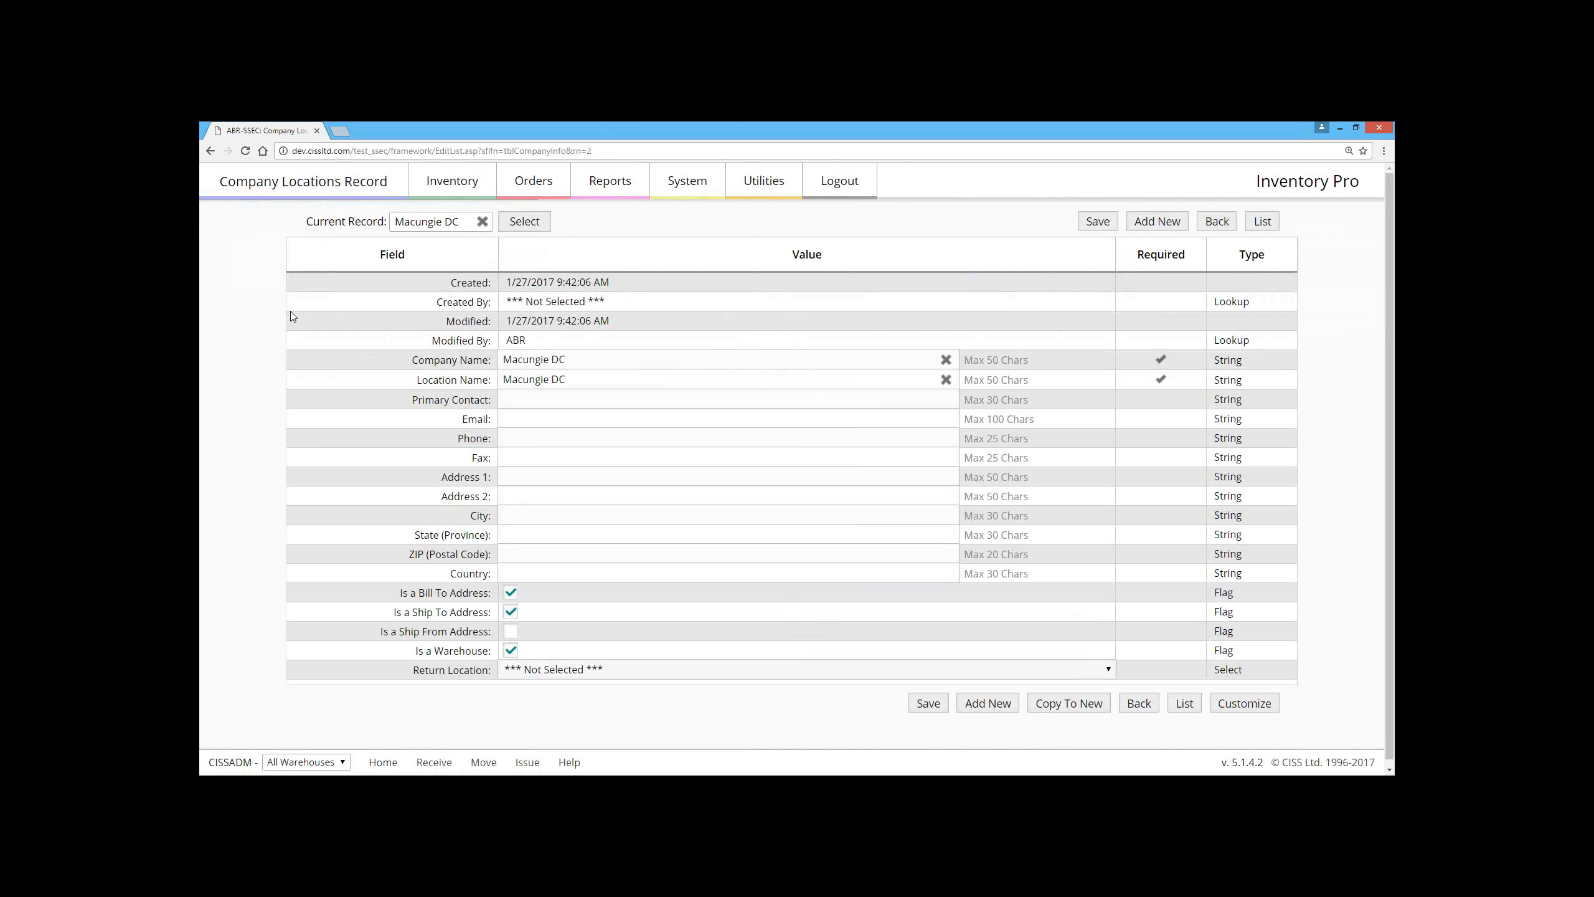
left_click(210, 151)
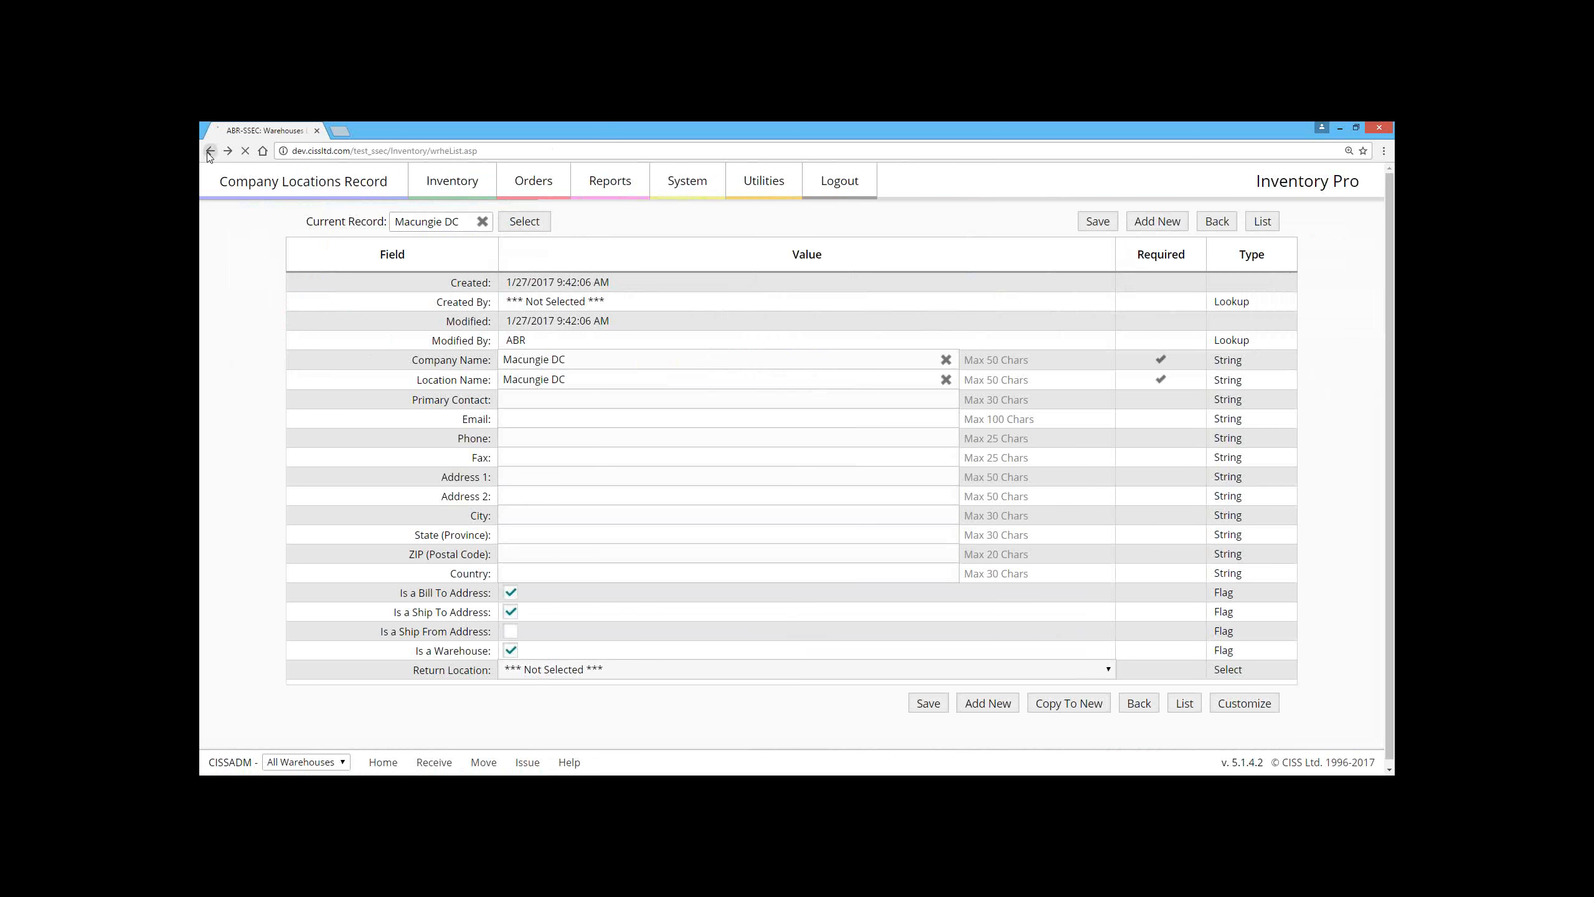
left_click(252, 280)
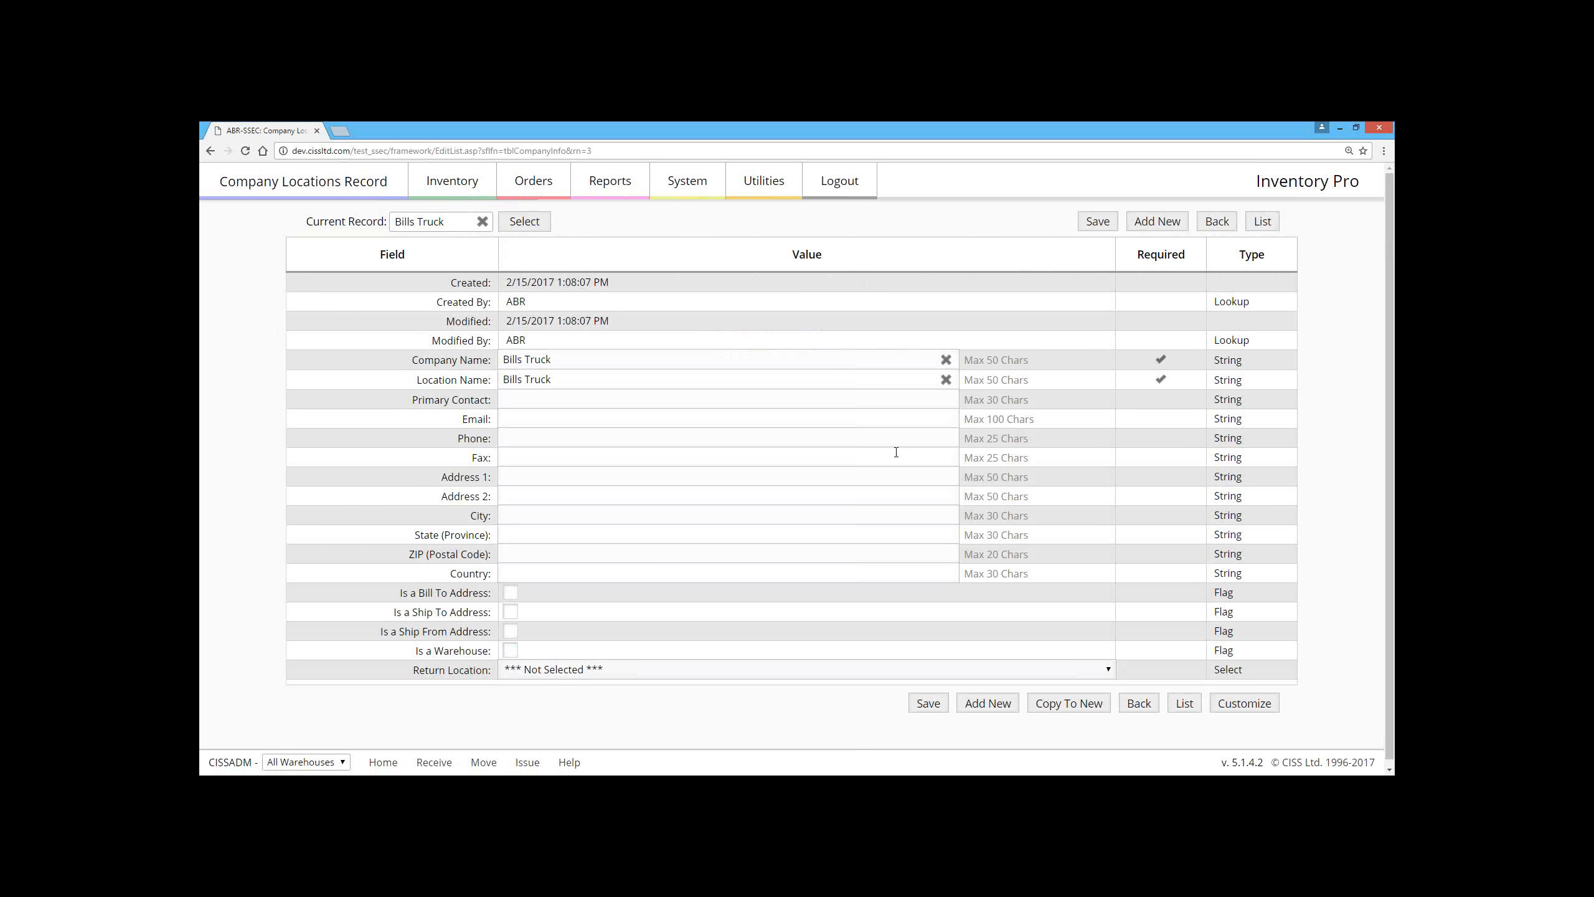
Step: Save the Bills Truck location record and check which warehouses are offered for the current warehouse selection
left_click(1098, 221)
left_click(335, 761)
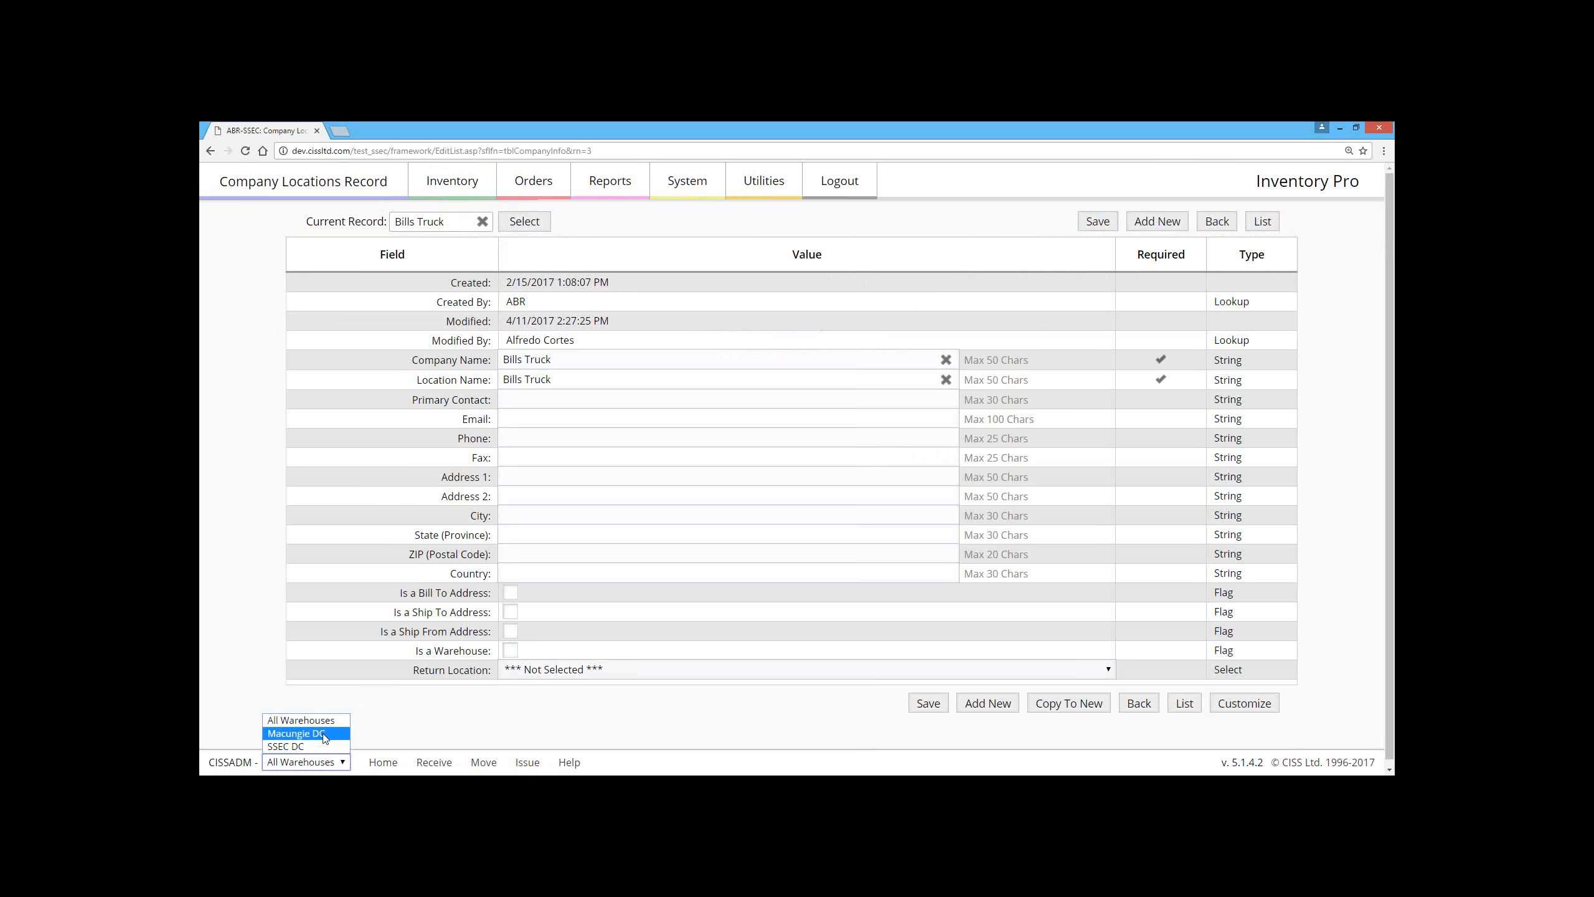
left_click(365, 461)
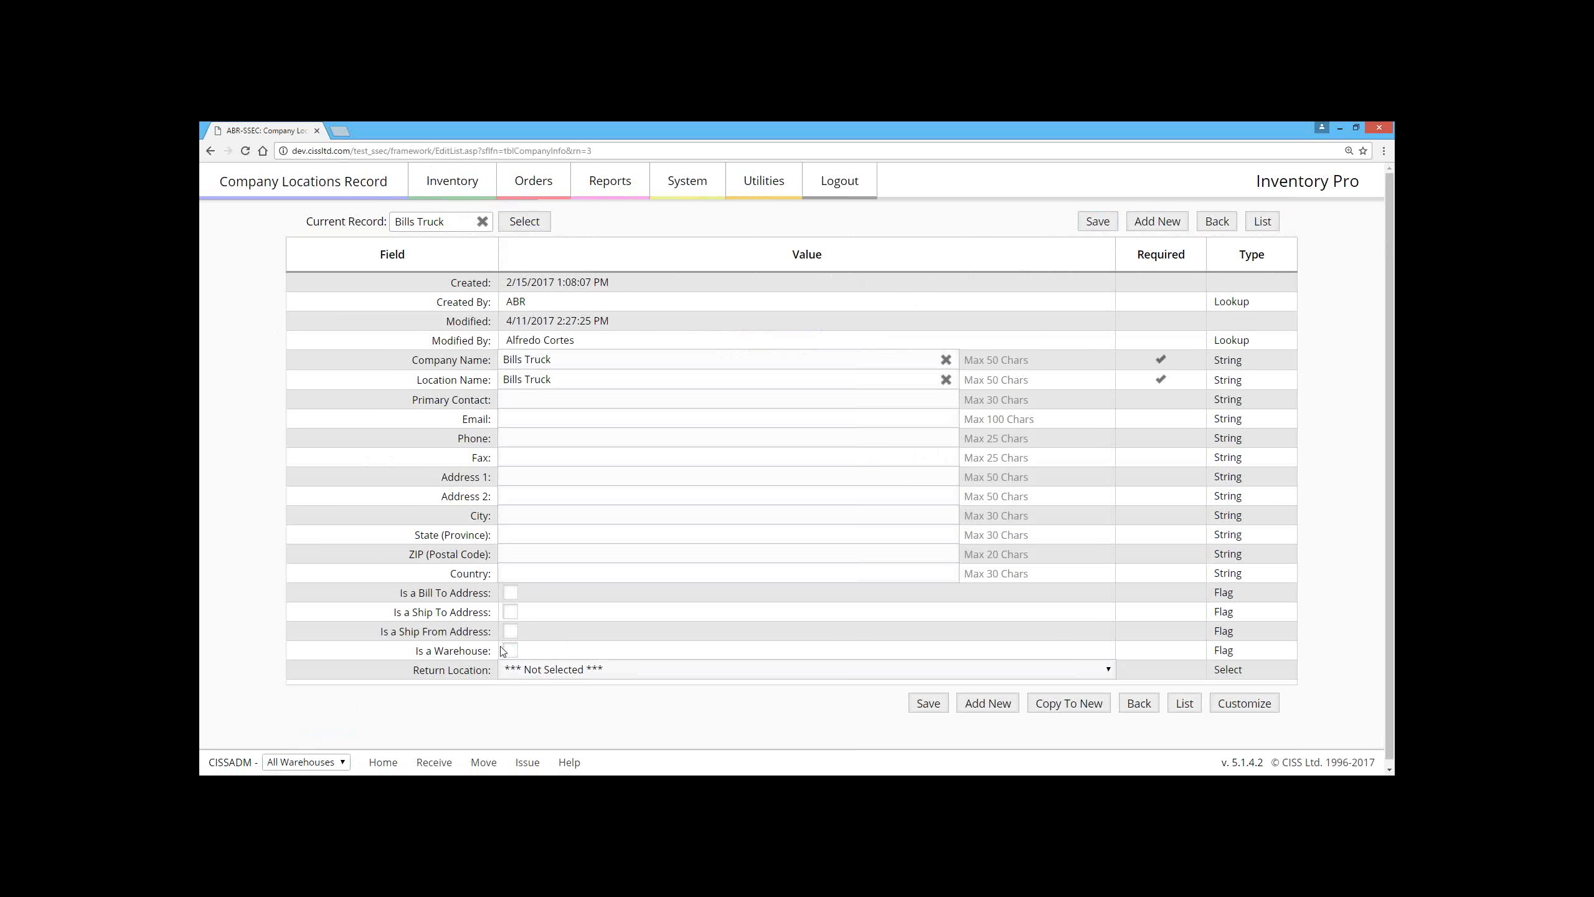
left_click(574, 368)
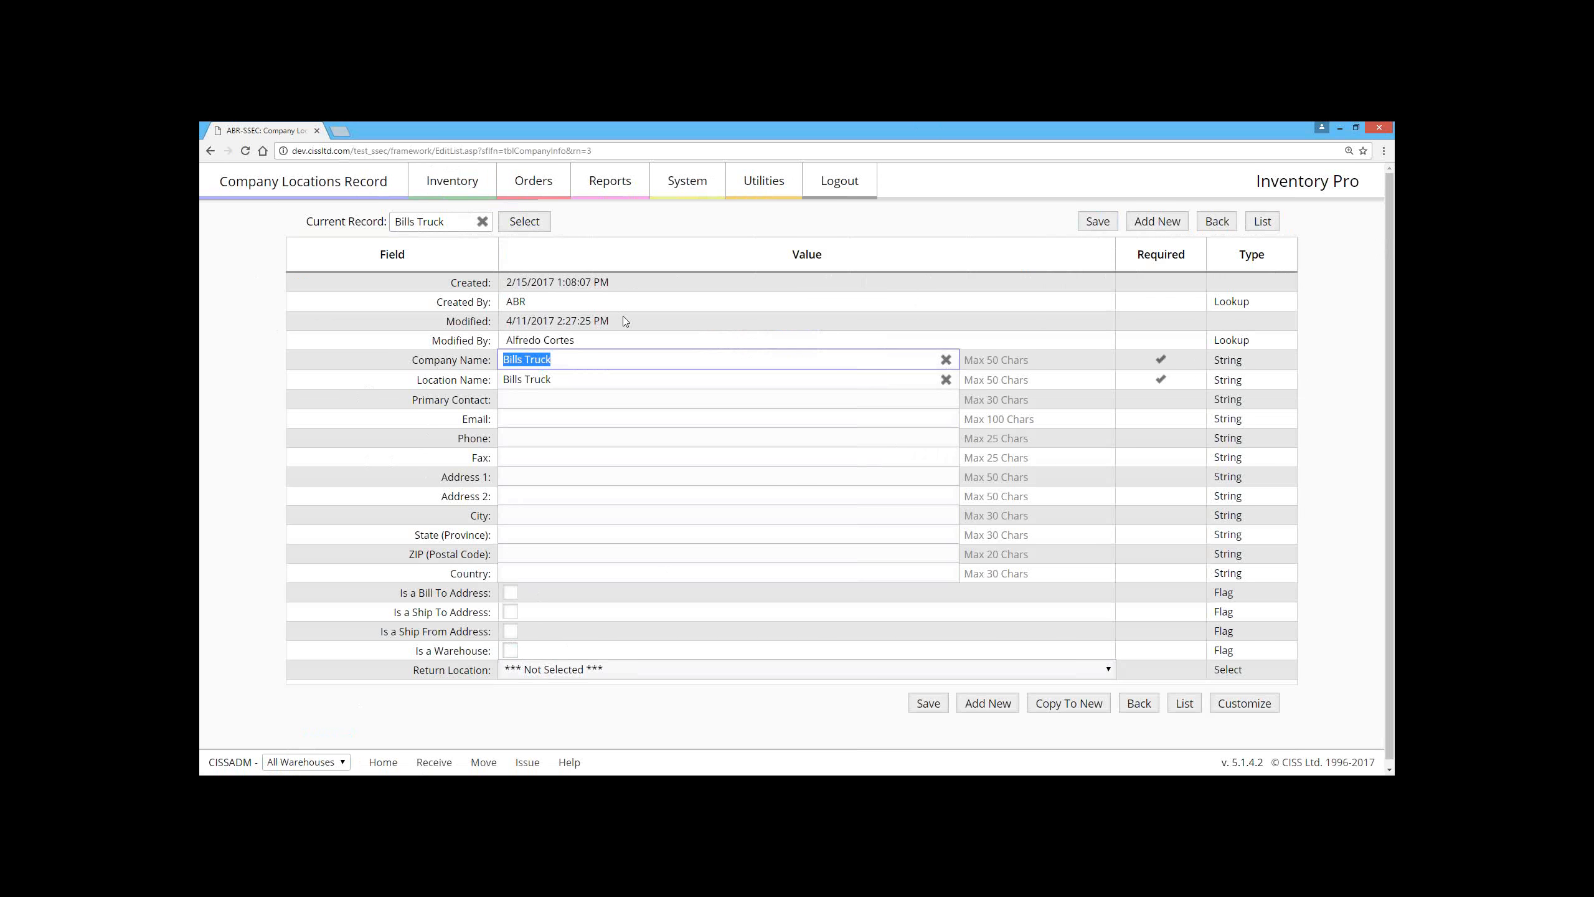
left_click(526, 646)
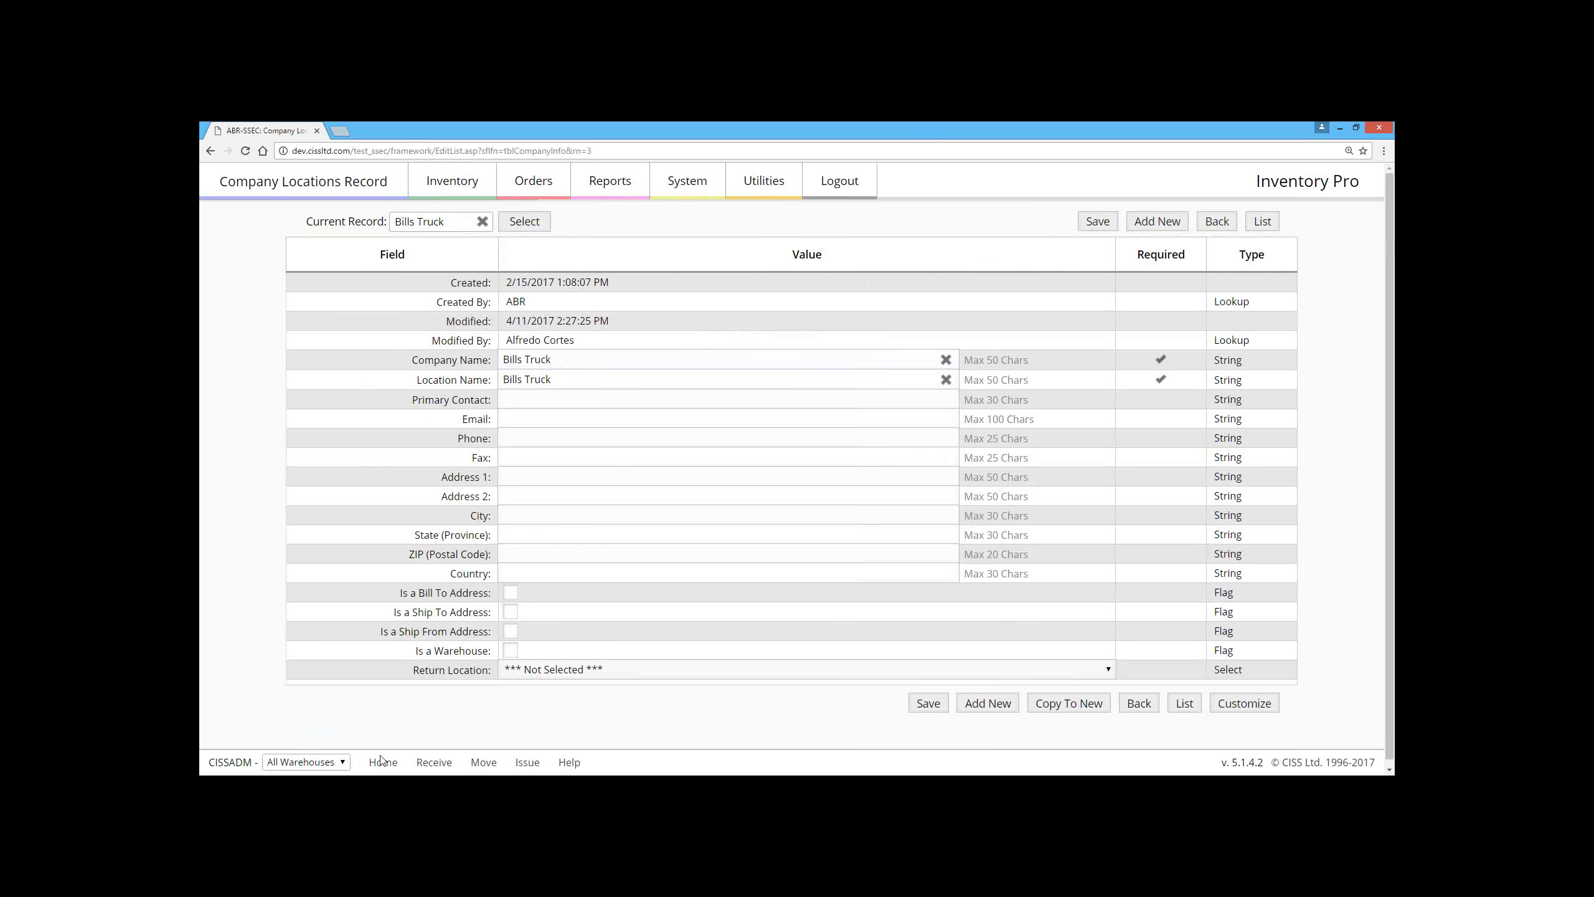
left_click(328, 763)
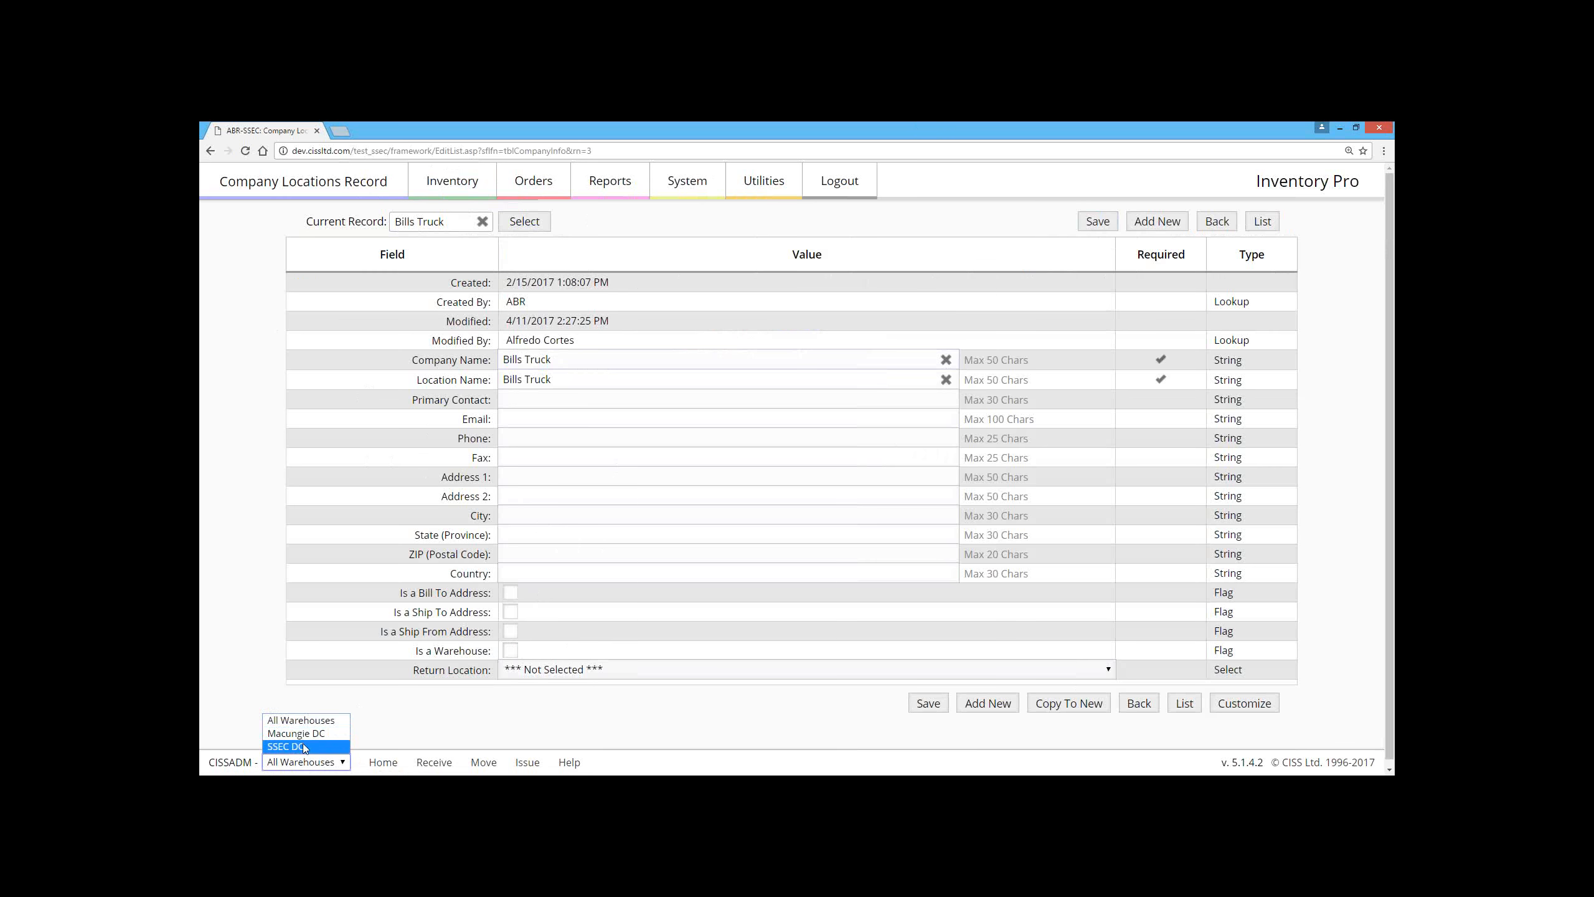
Step: Return to the warehouses list to view all warehouse and truck locations
left_click(457, 206)
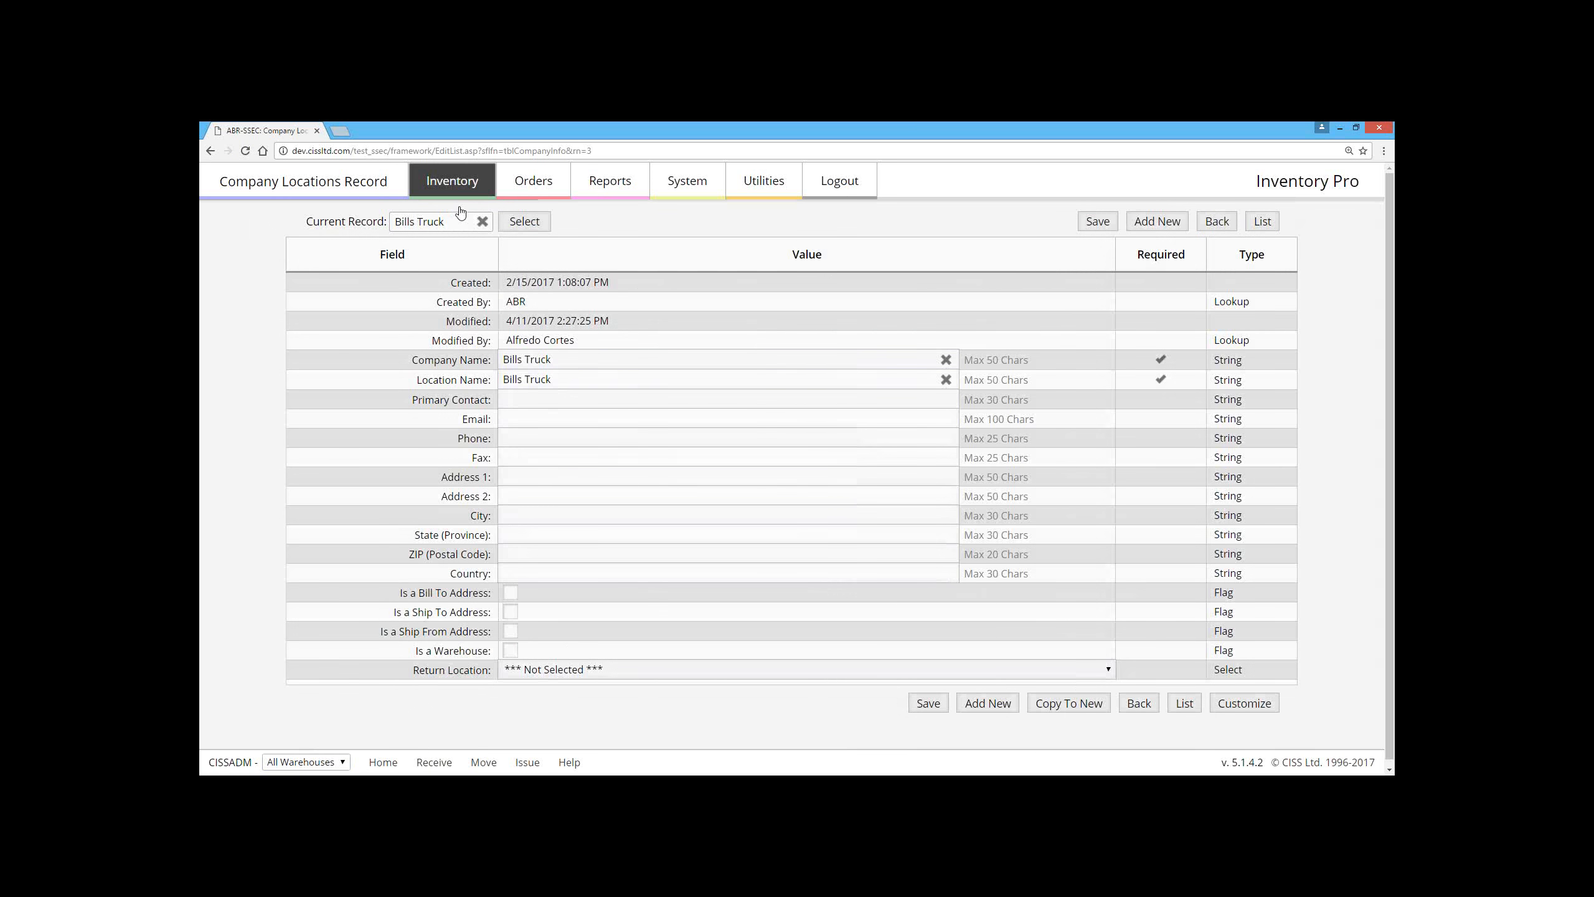
left_click(474, 250)
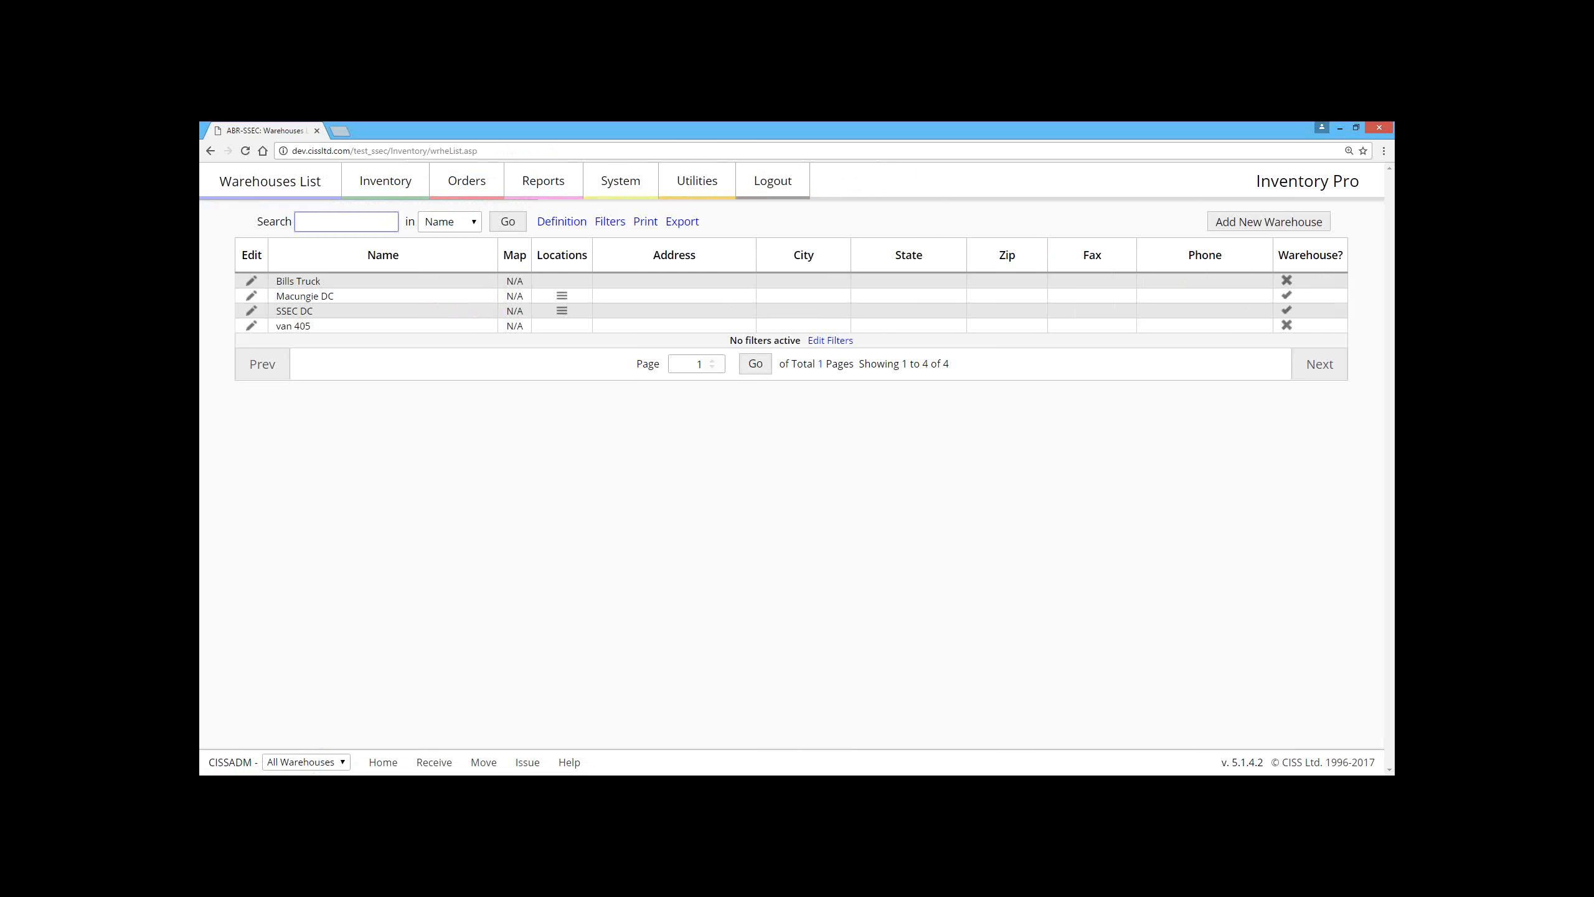
left_click(424, 424)
left_click_drag(323, 283, 272, 284)
left_click(272, 283)
mouse_move(278, 280)
left_mouse_down()
mouse_move(352, 292)
mouse_move(352, 278)
mouse_move(262, 277)
left_mouse_up()
triple_click(317, 282)
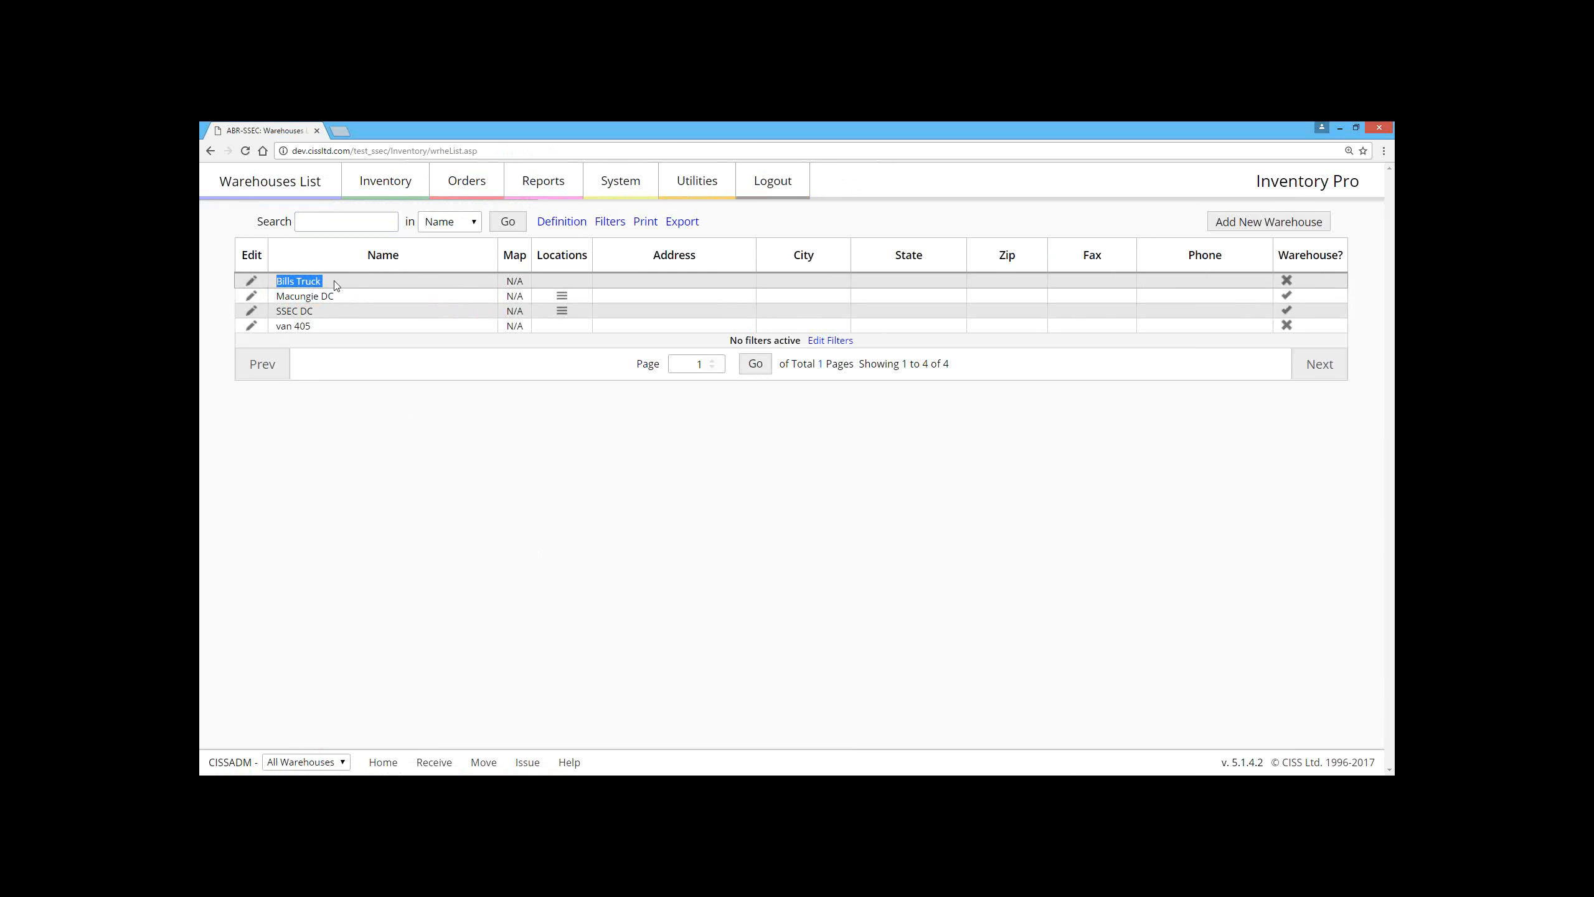
left_click(335, 288)
left_click_drag(332, 280, 276, 281)
left_click(307, 283)
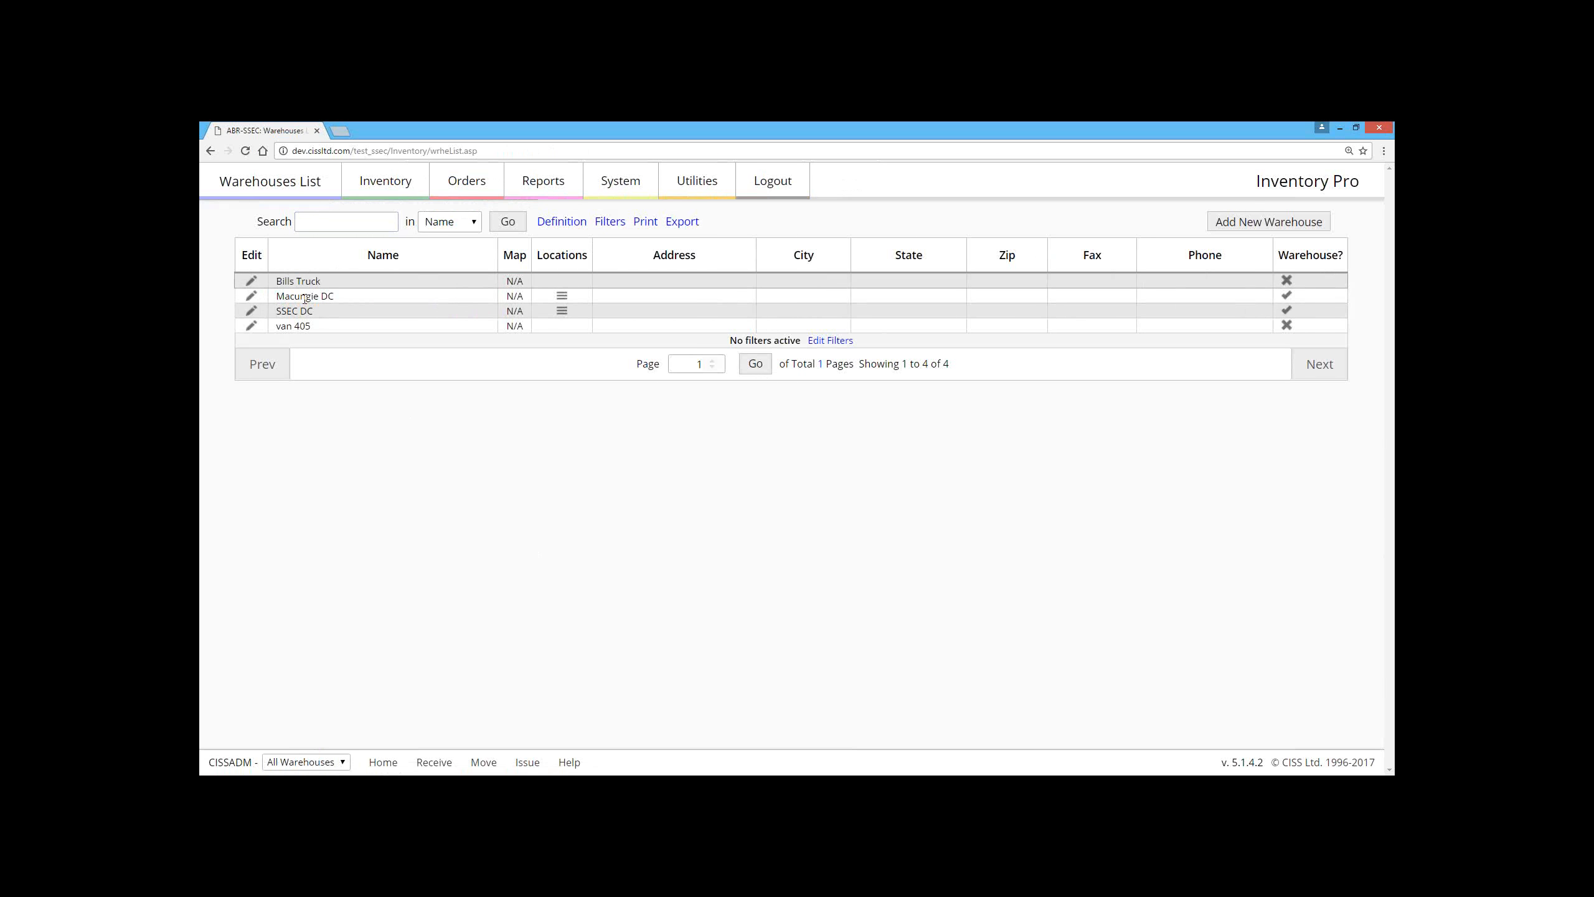
left_click_drag(334, 332, 337, 298)
left_click(338, 306)
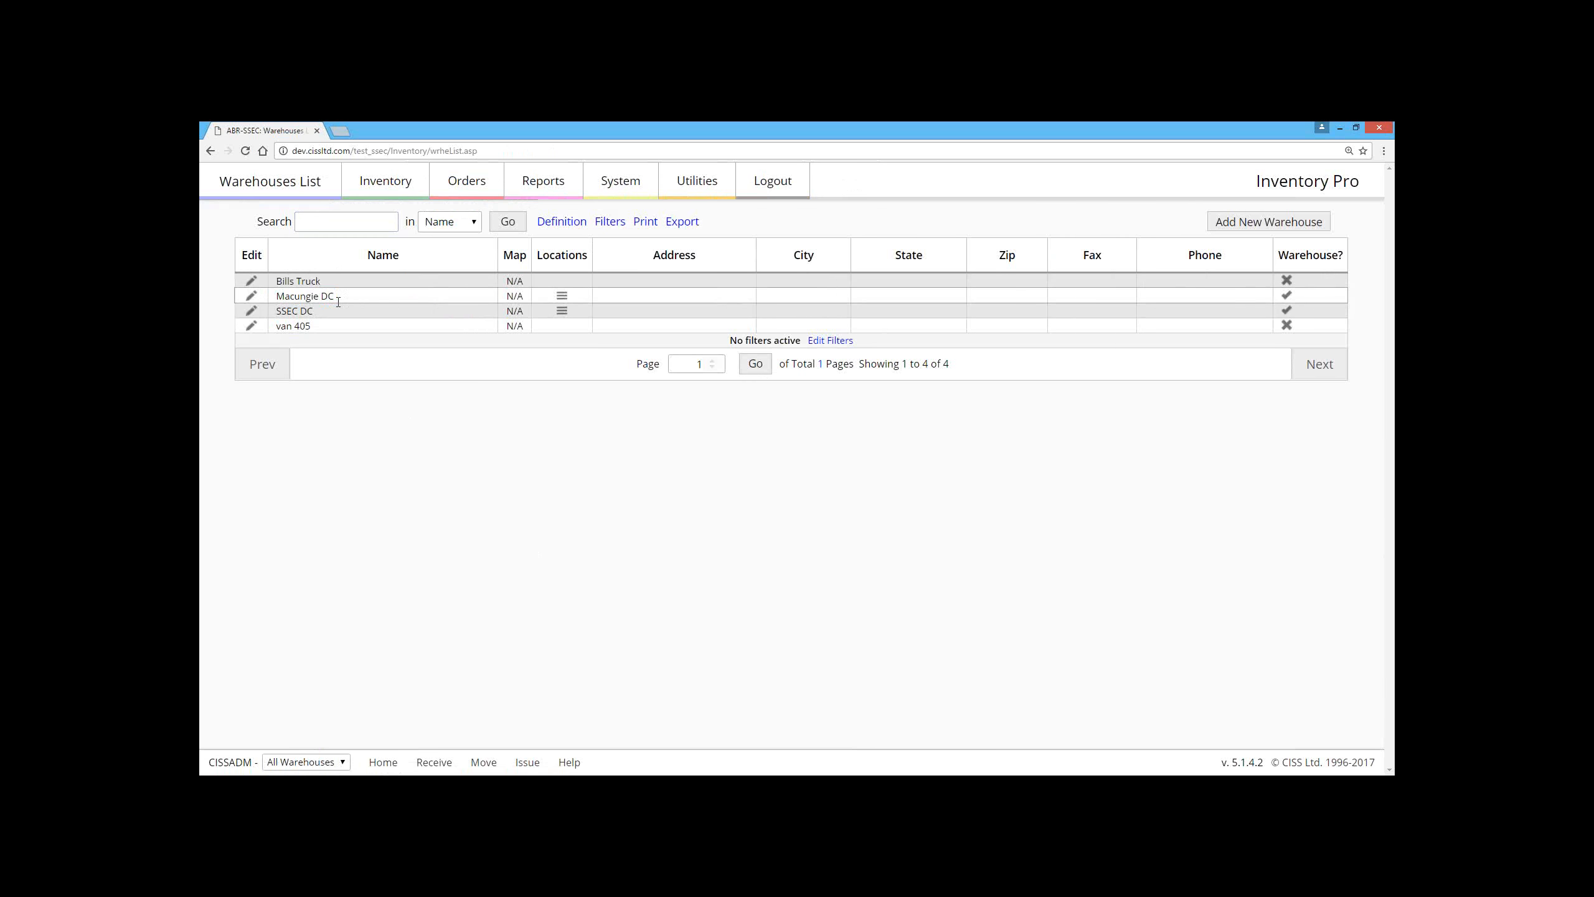
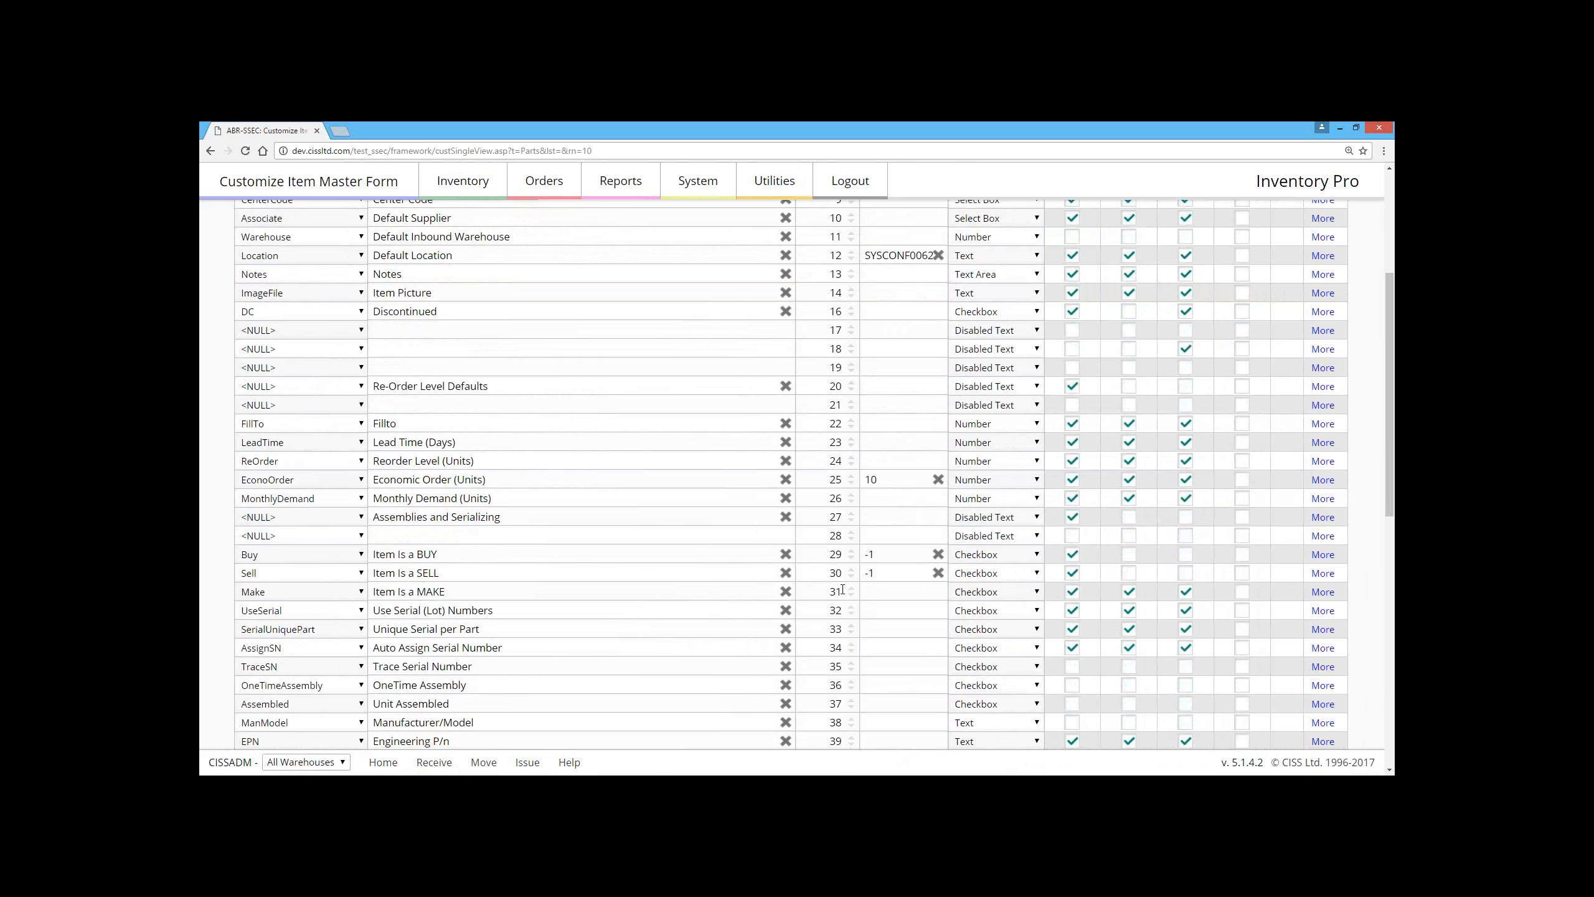
Step: Allow adding and modifying for the Item Is a BUY and Item Is a SELL fields and save the customized item form
left_click(1129, 307)
left_click(1130, 326)
left_click(1186, 307)
left_click(1186, 326)
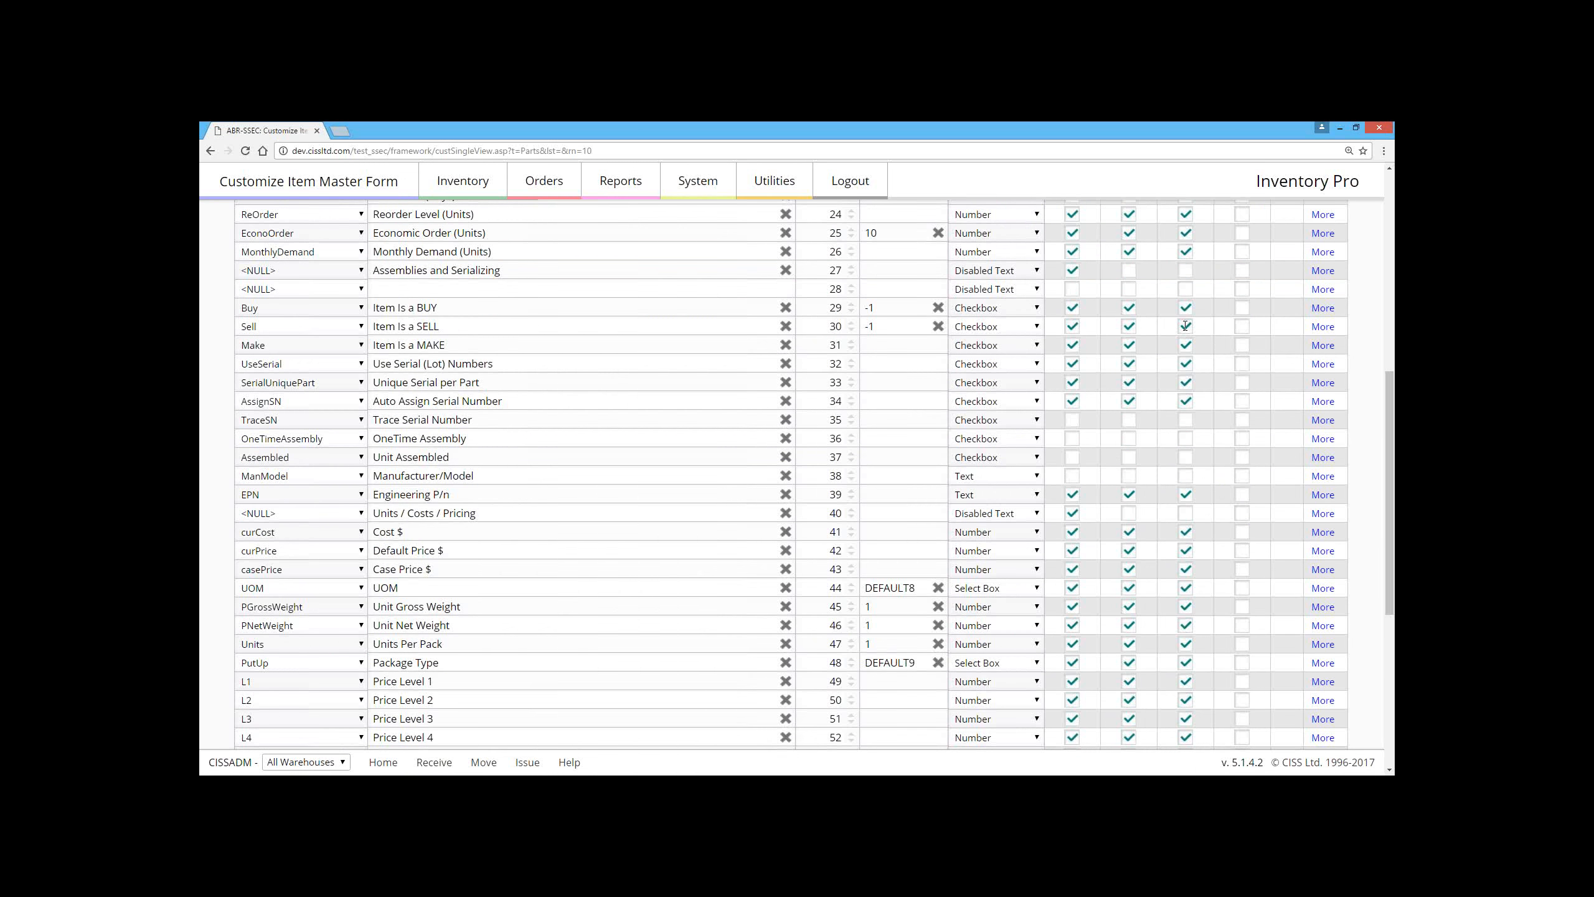
scroll(814, 327, "down", 6)
left_click(680, 695)
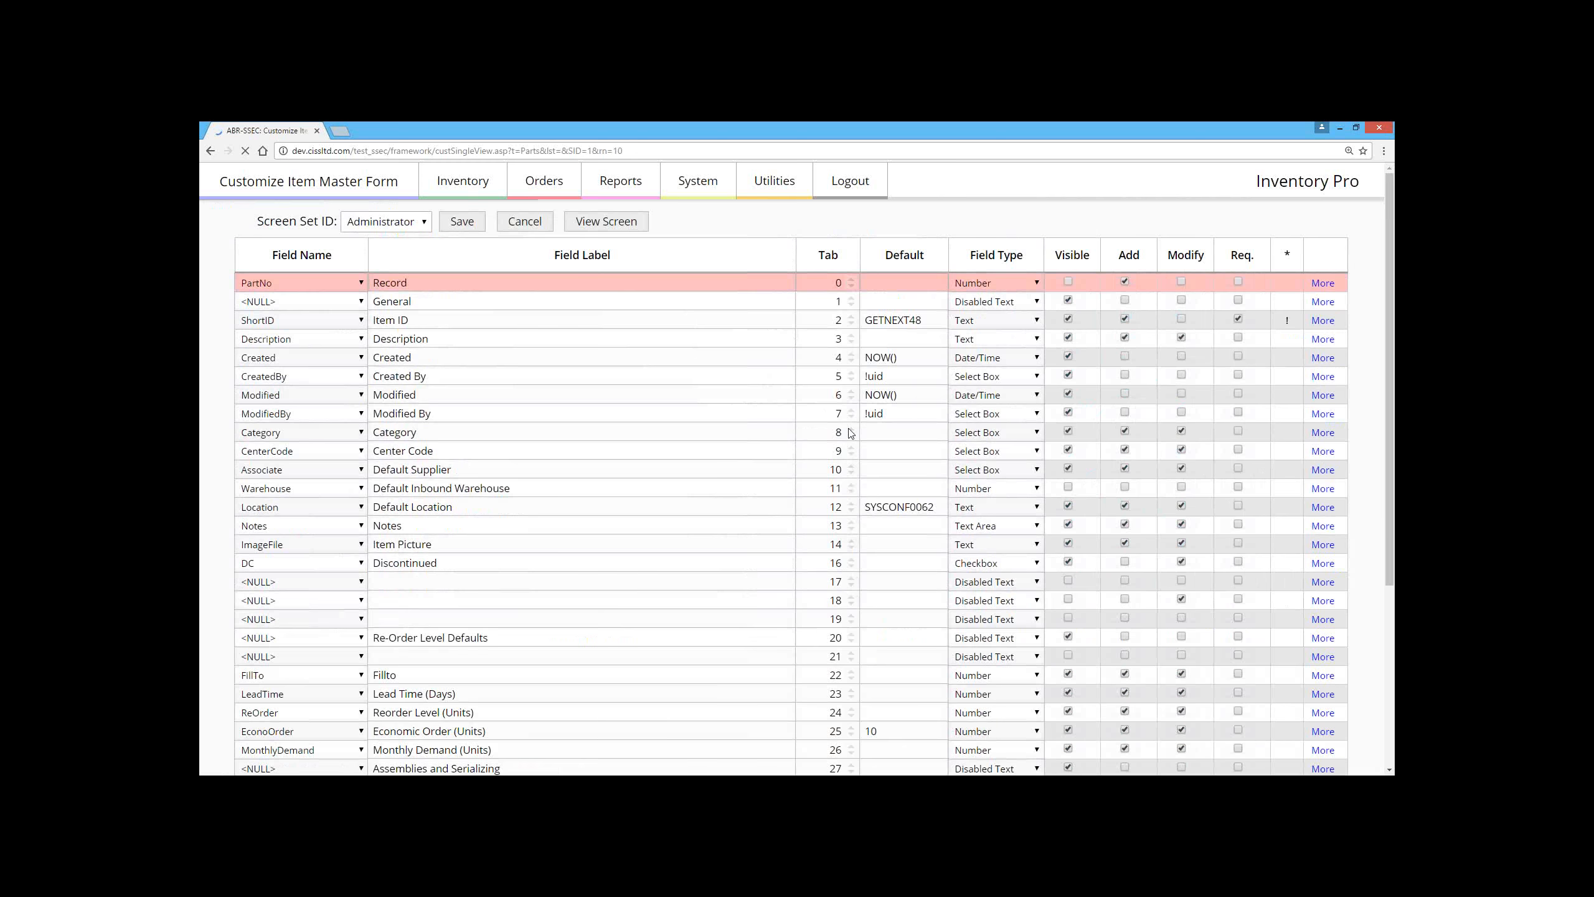
Step: Return to the record of item 1102, flag it as a SELL item under Assemblies and Serializing, and save it
scroll(851, 433, "down", 5)
scroll(850, 433, "down", 5)
left_click(878, 696)
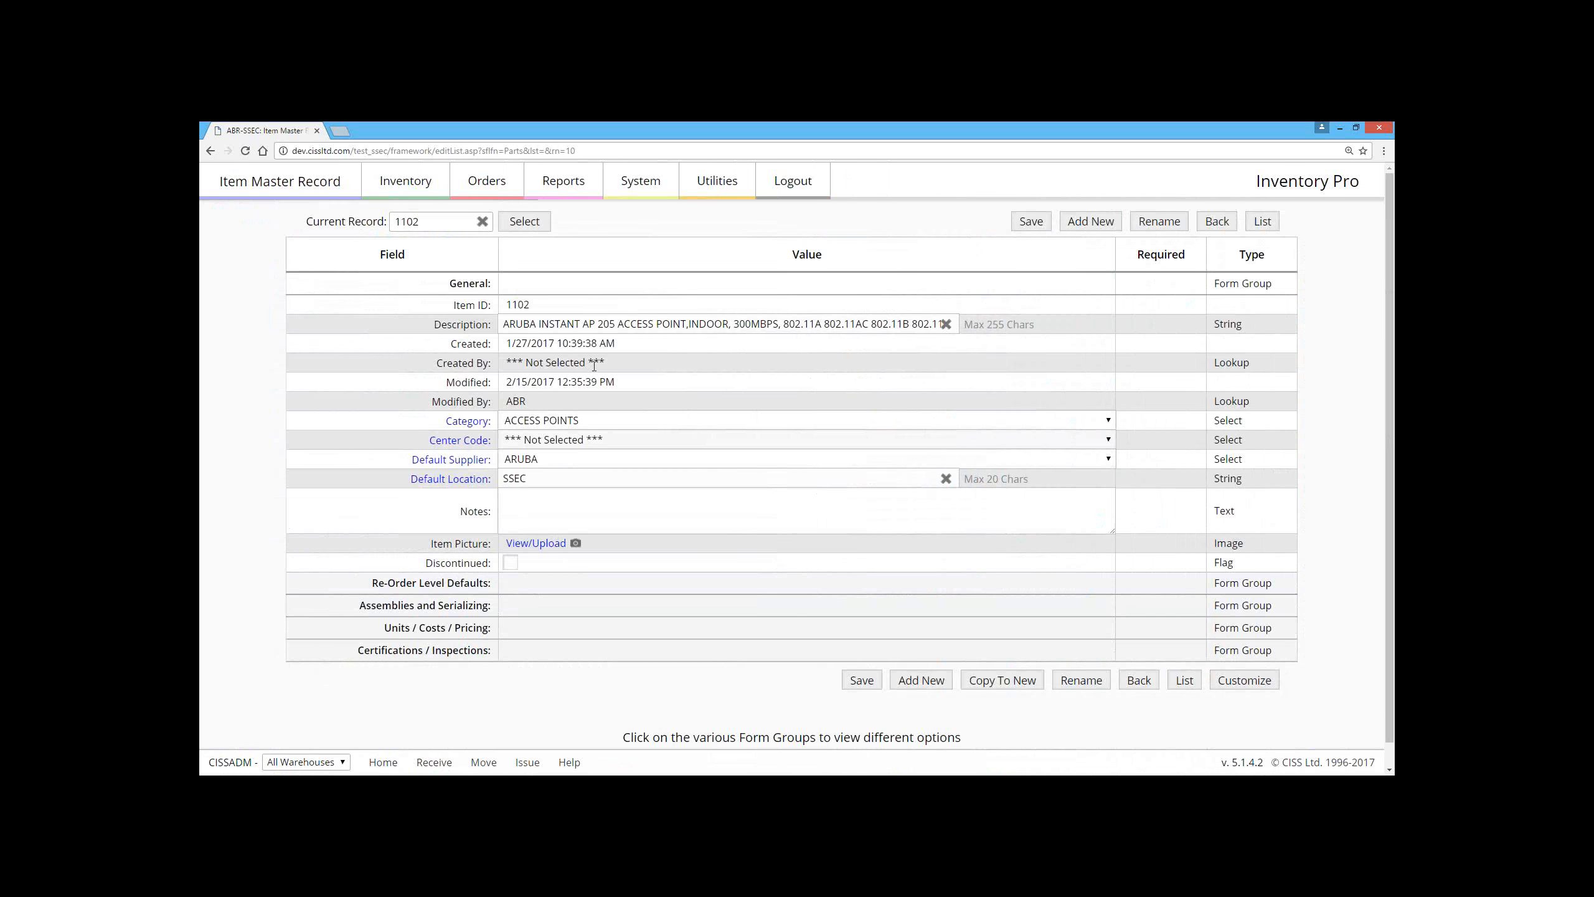
left_click(517, 610)
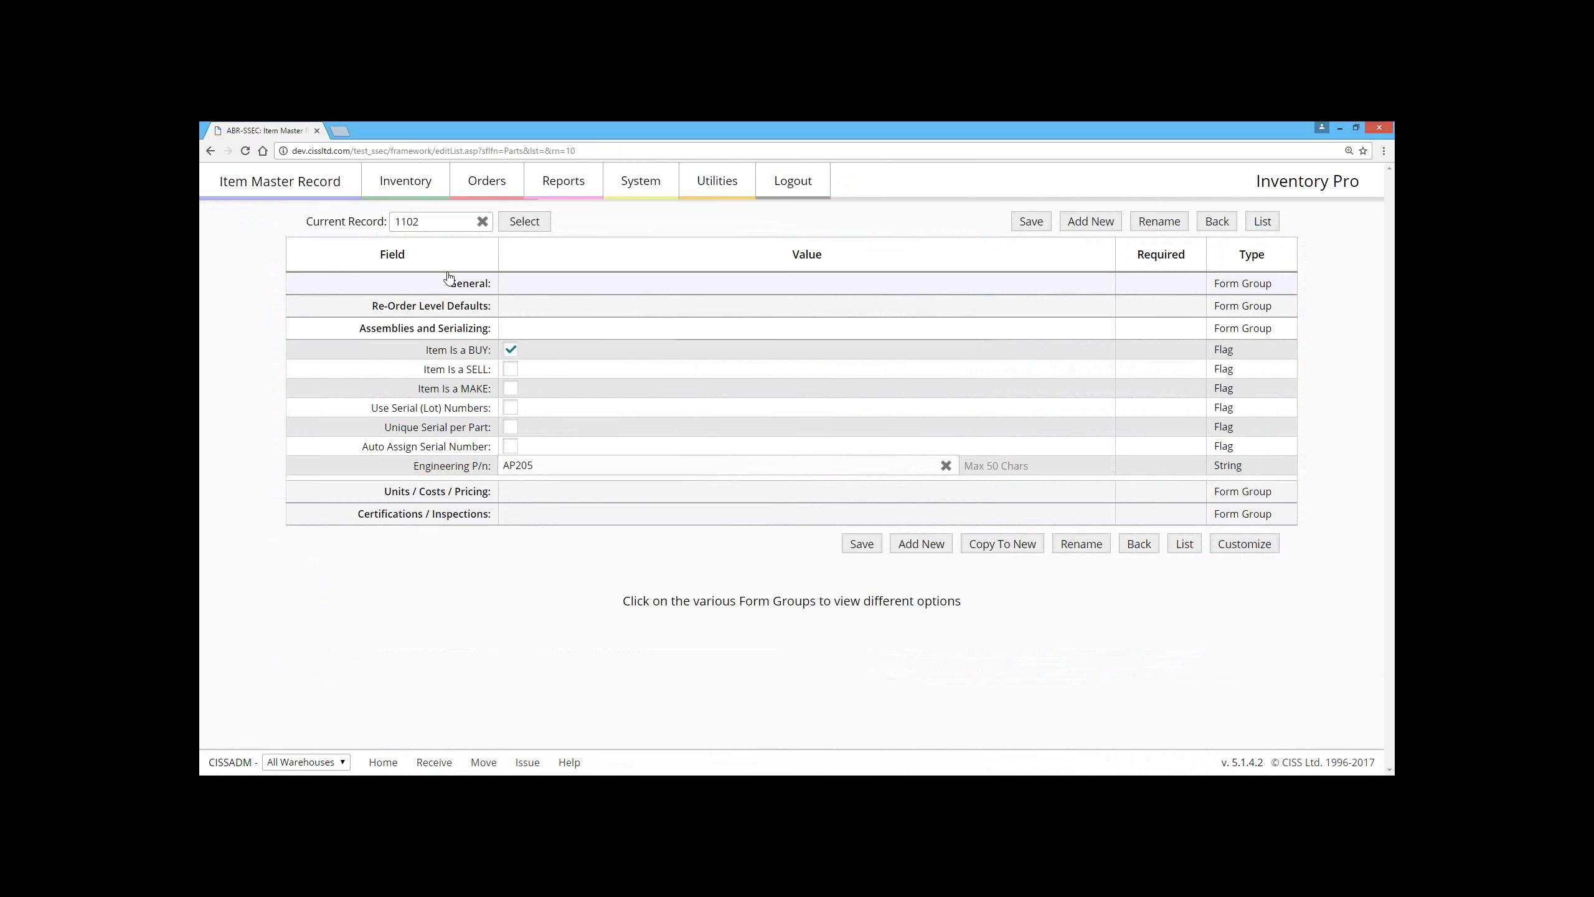
left_click(1031, 221)
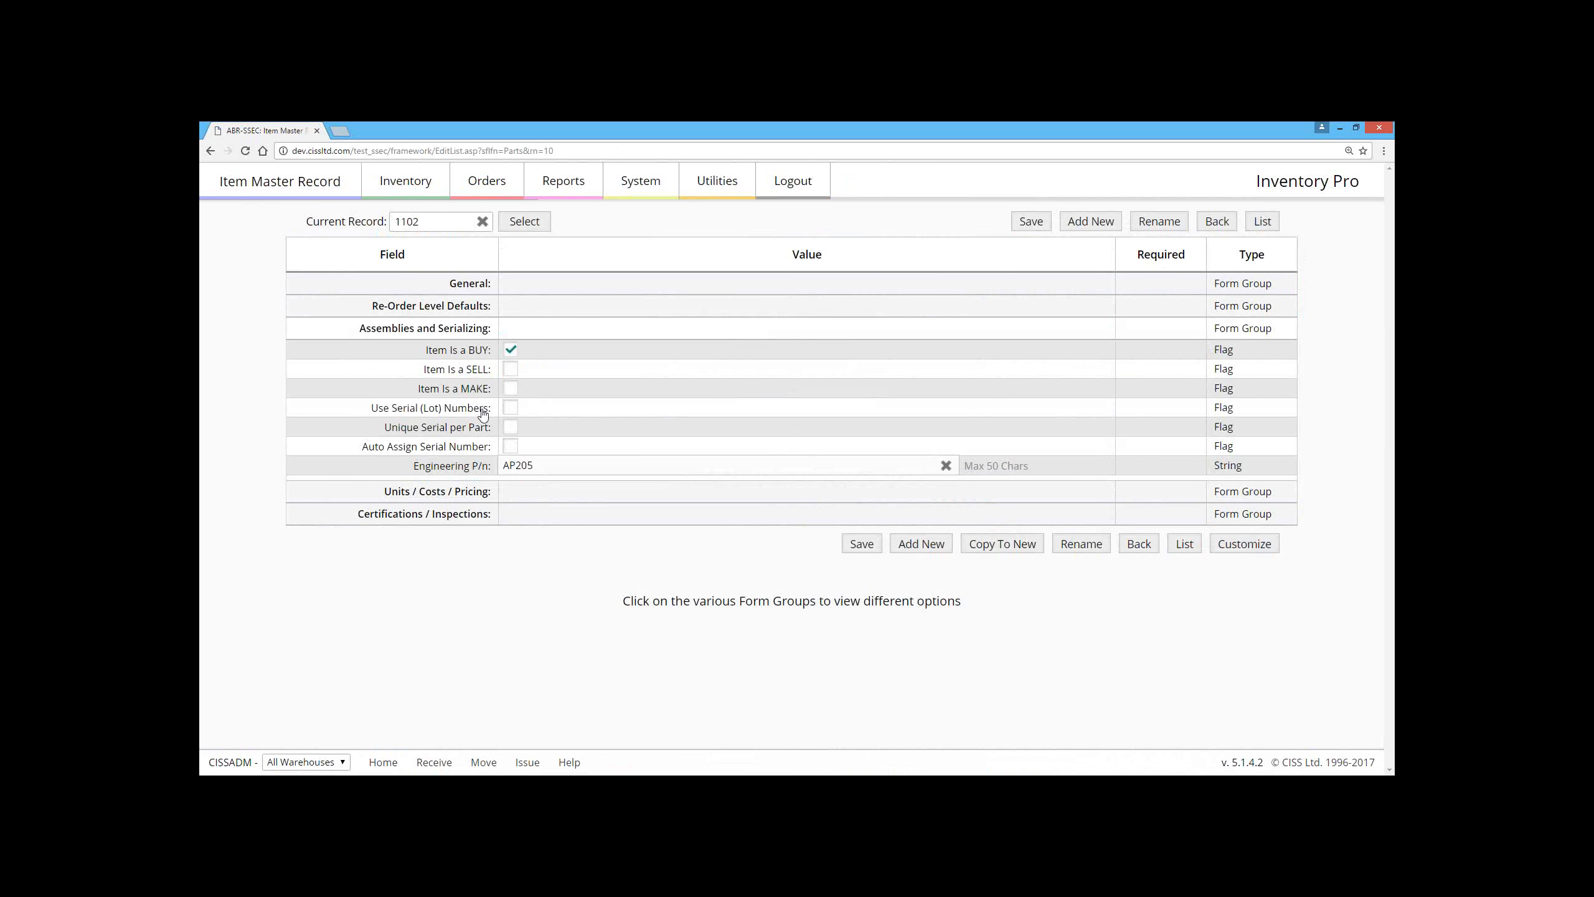
left_click(510, 368)
left_click(1031, 221)
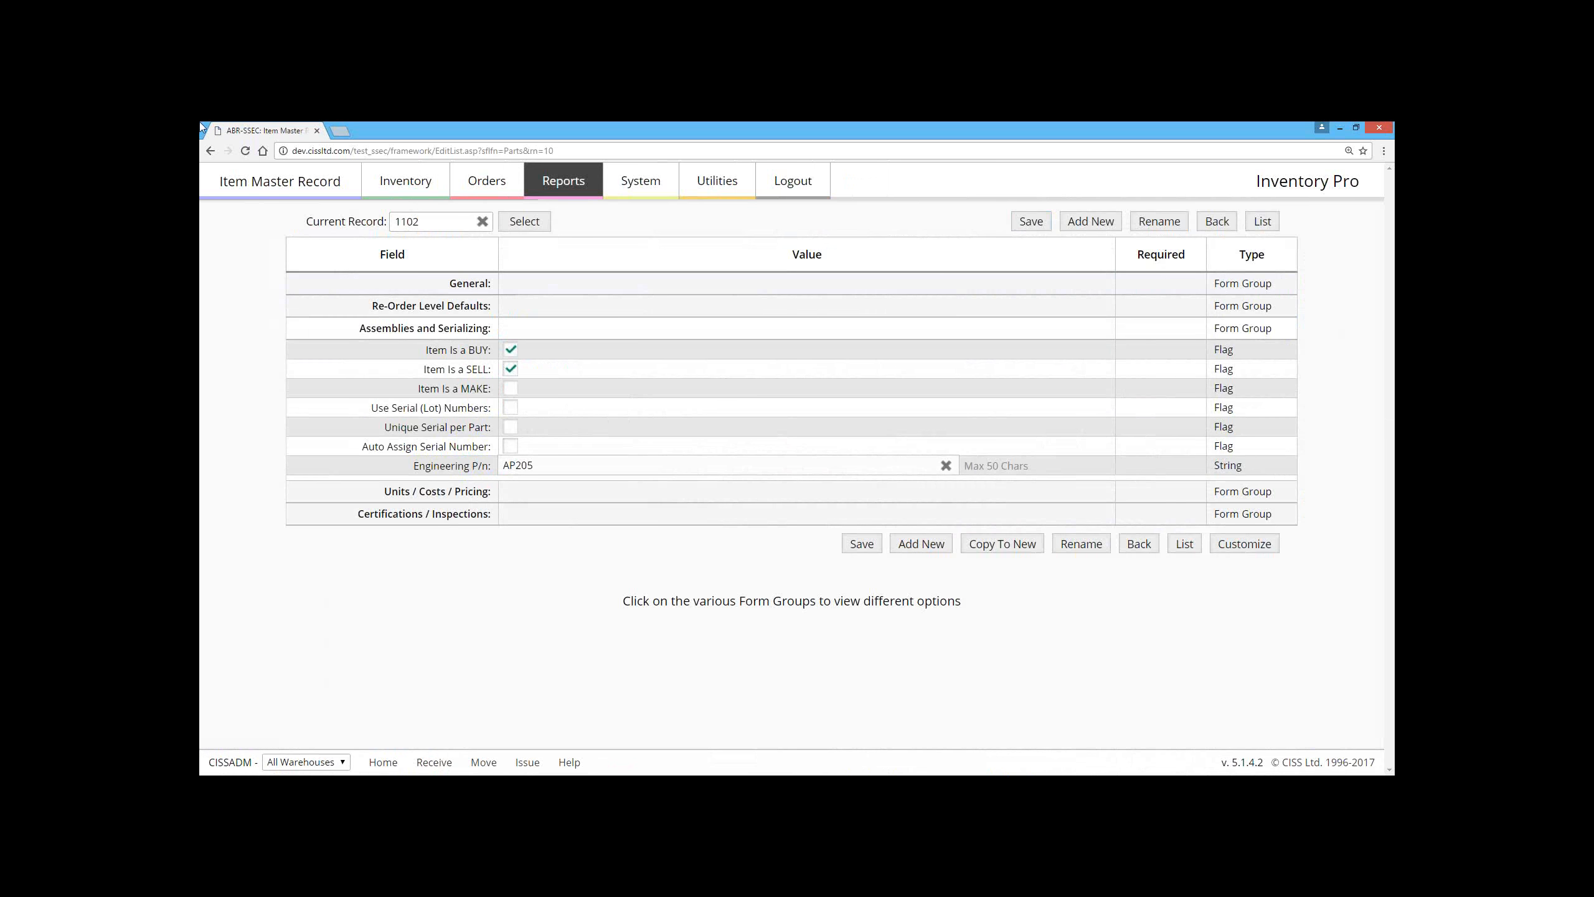
Step: Open the mobile version of the site at dev.cissltd.com/test_ssec/mobile
left_click(570, 149)
left_click_drag(569, 149, 391, 154)
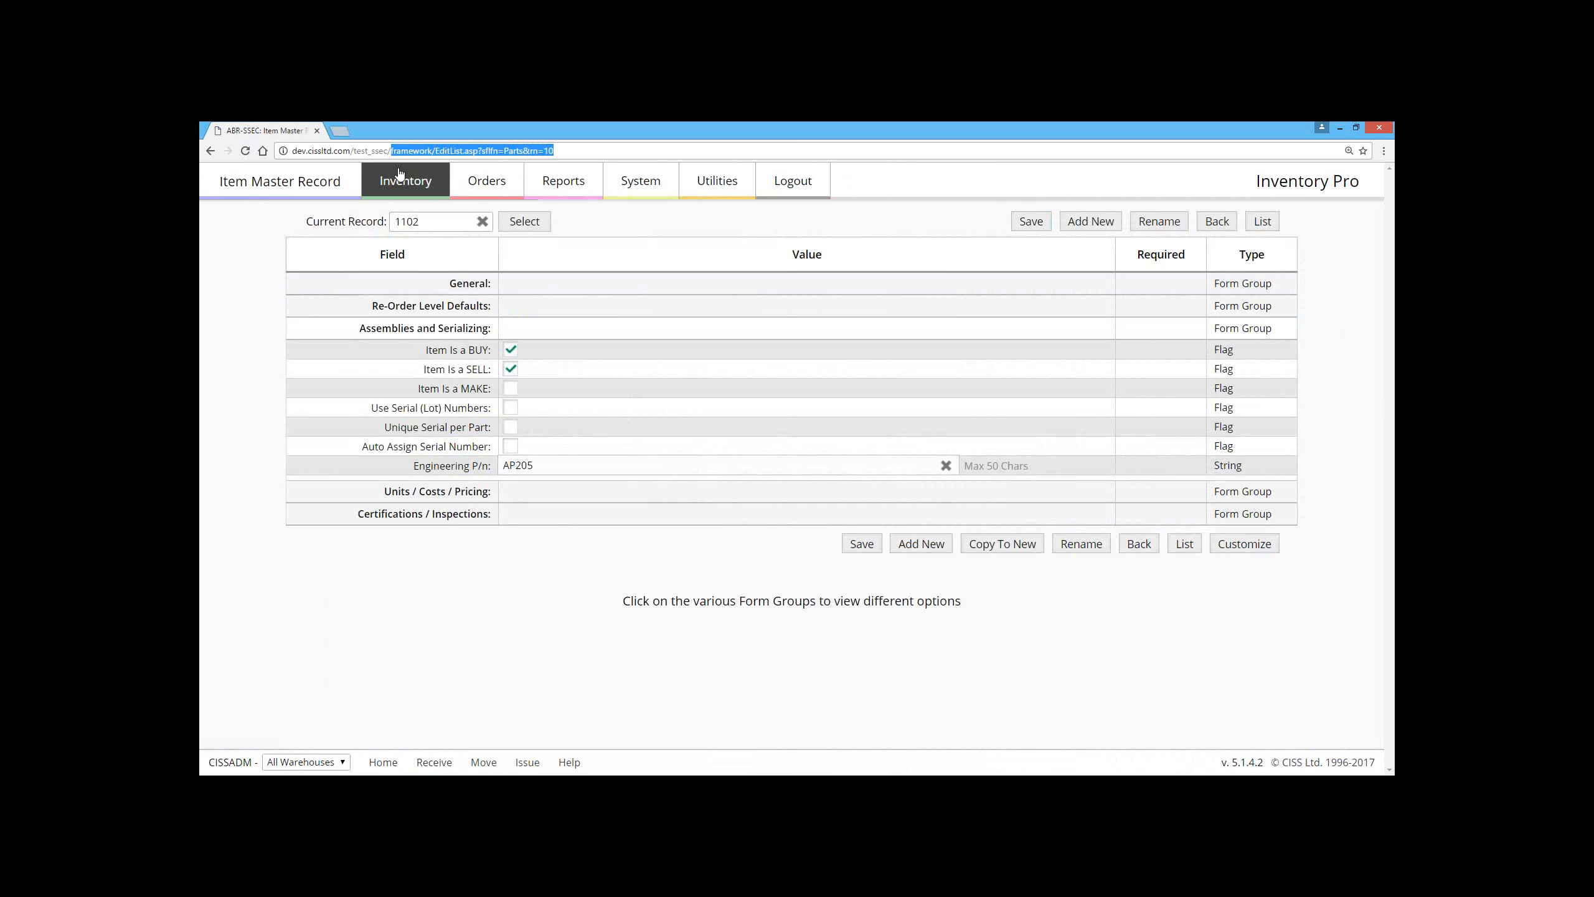
type("mobile/")
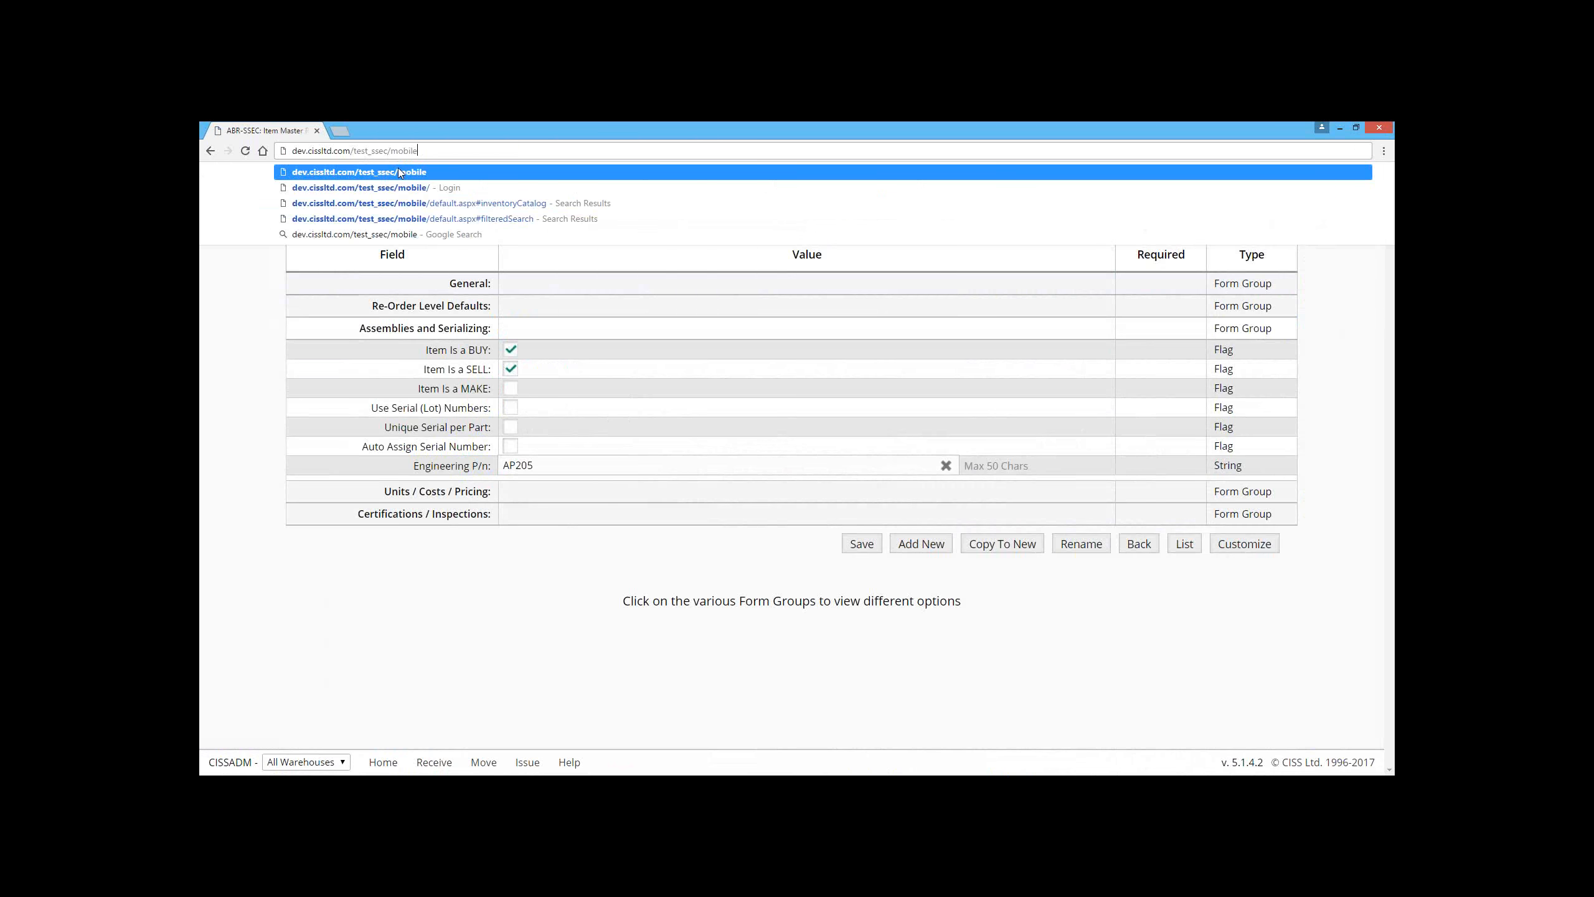
key("Return")
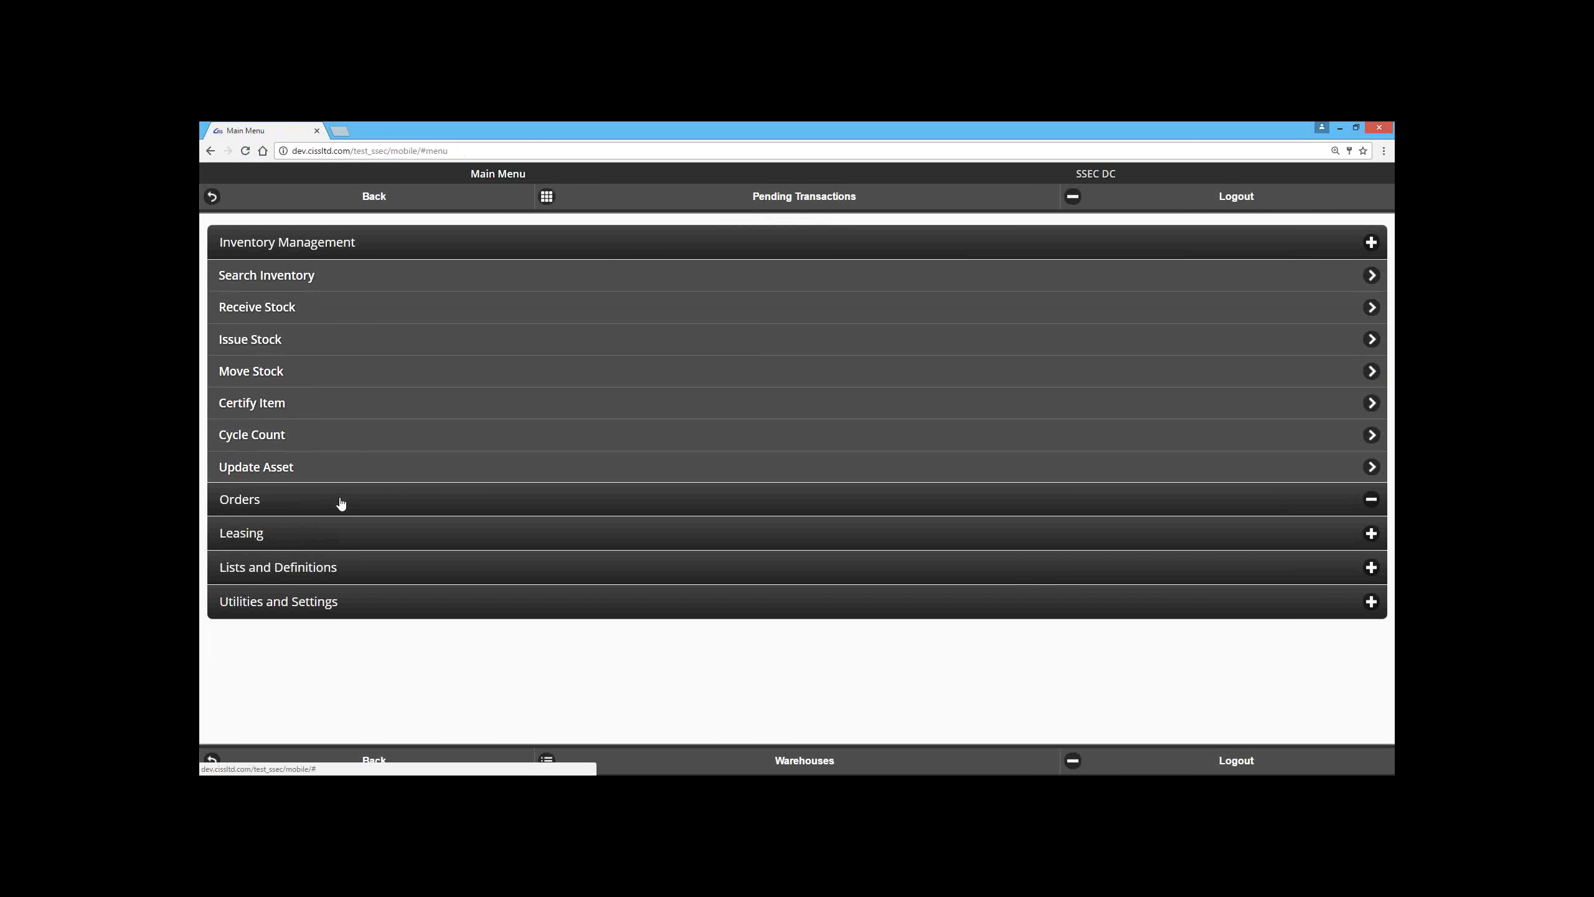
Step: View the mobile list of shipping orders and return to the main menu
left_click(341, 499)
left_click(293, 405)
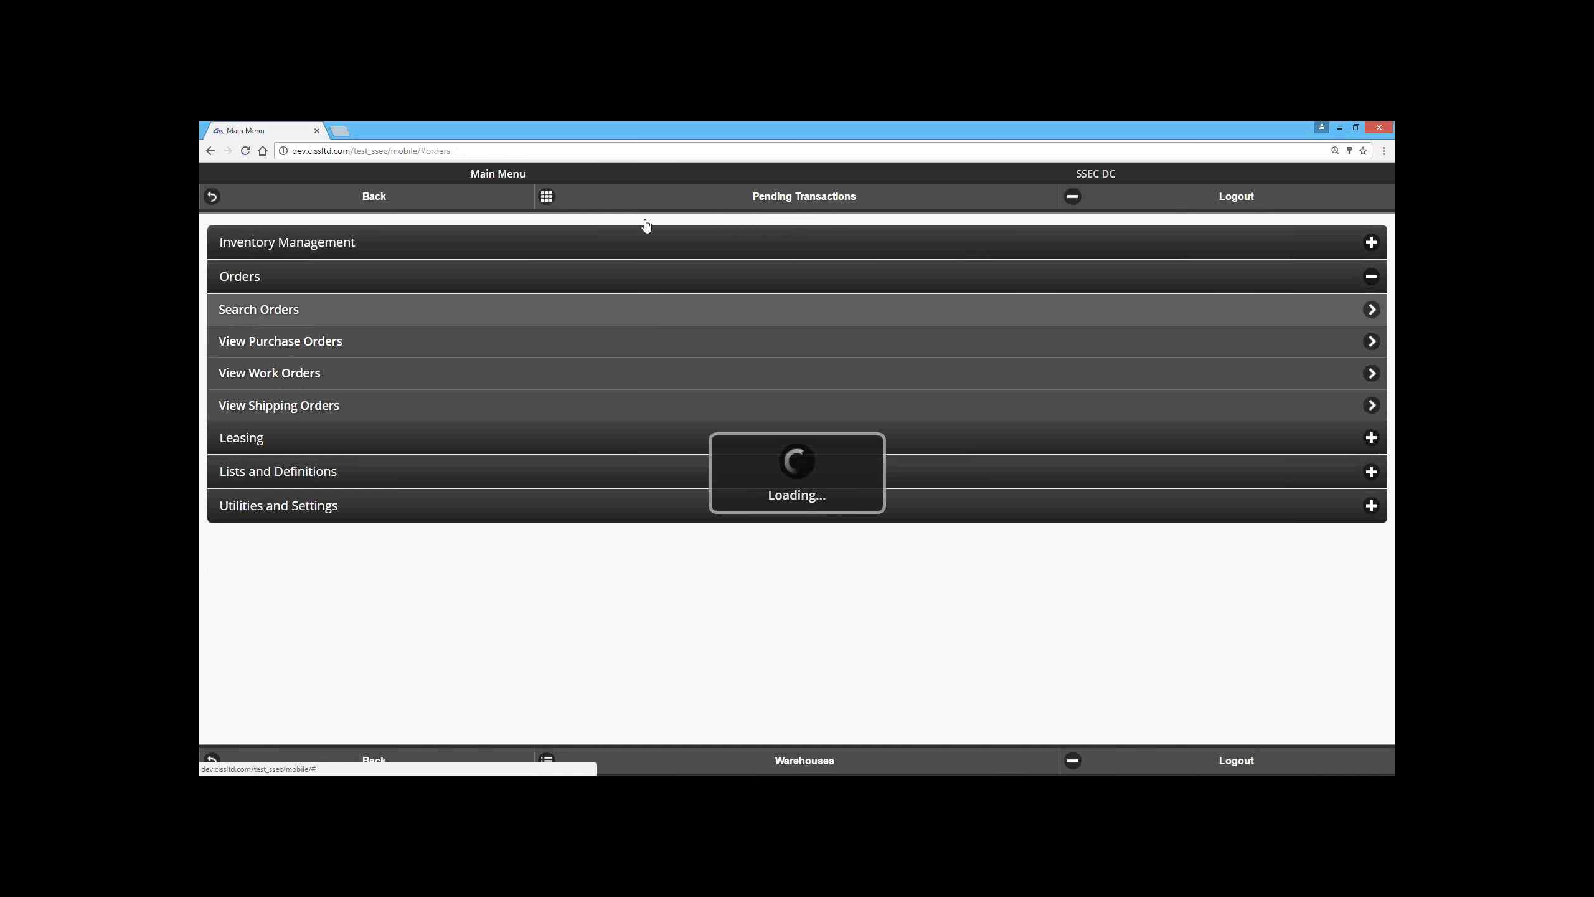
left_click(301, 192)
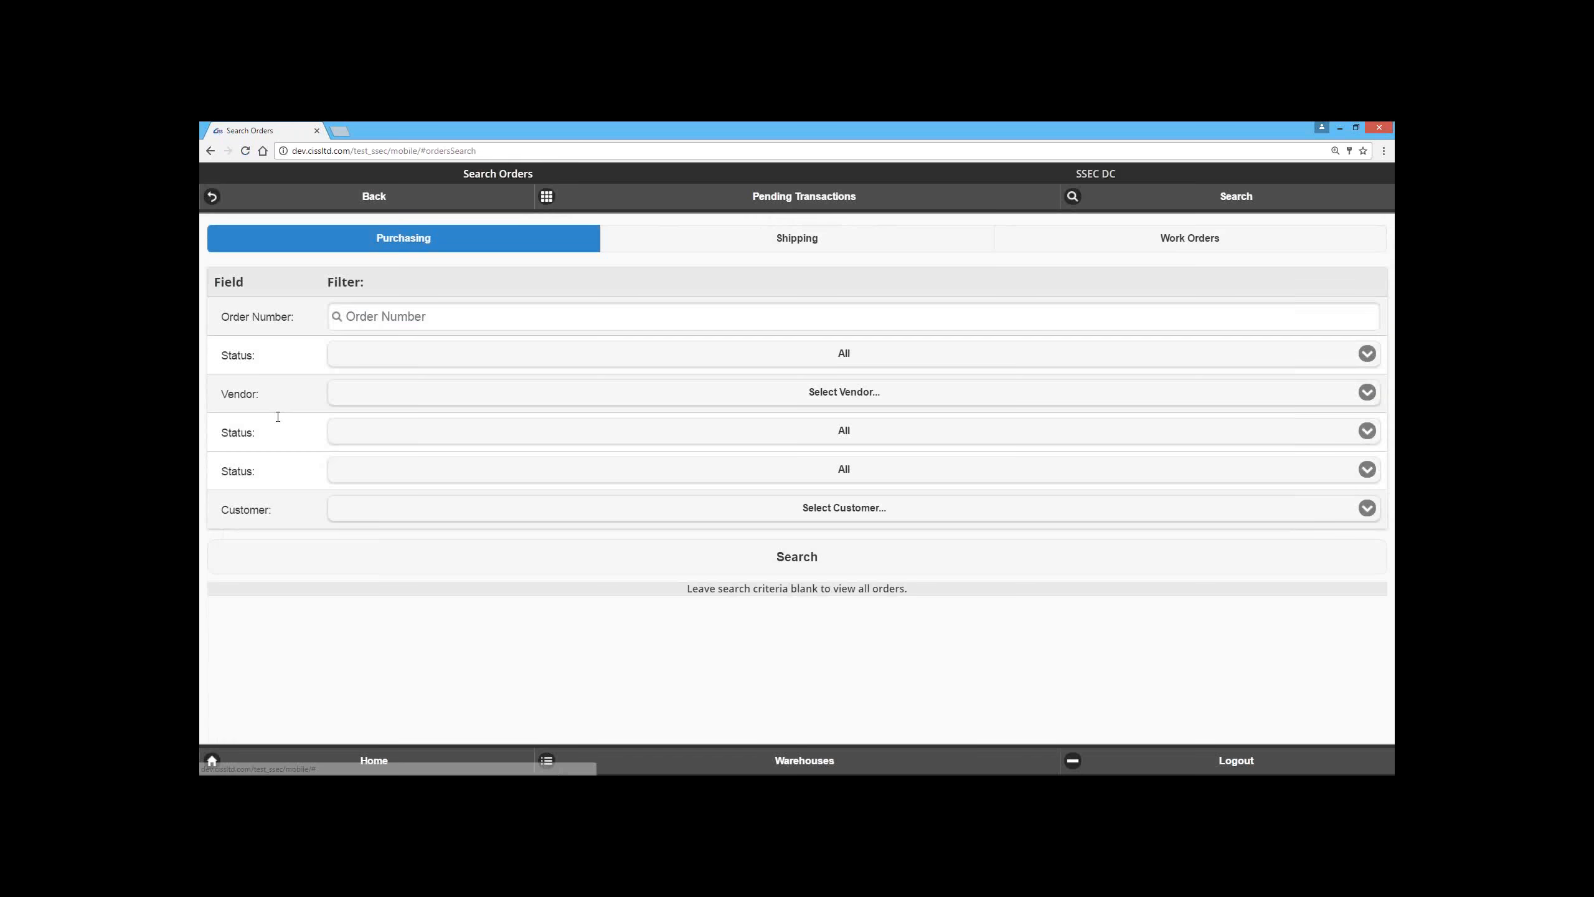
Step: Examine the shipping order search filters and check which customers are offered in the Customer filter
left_click(776, 244)
left_click(508, 397)
left_click(511, 411)
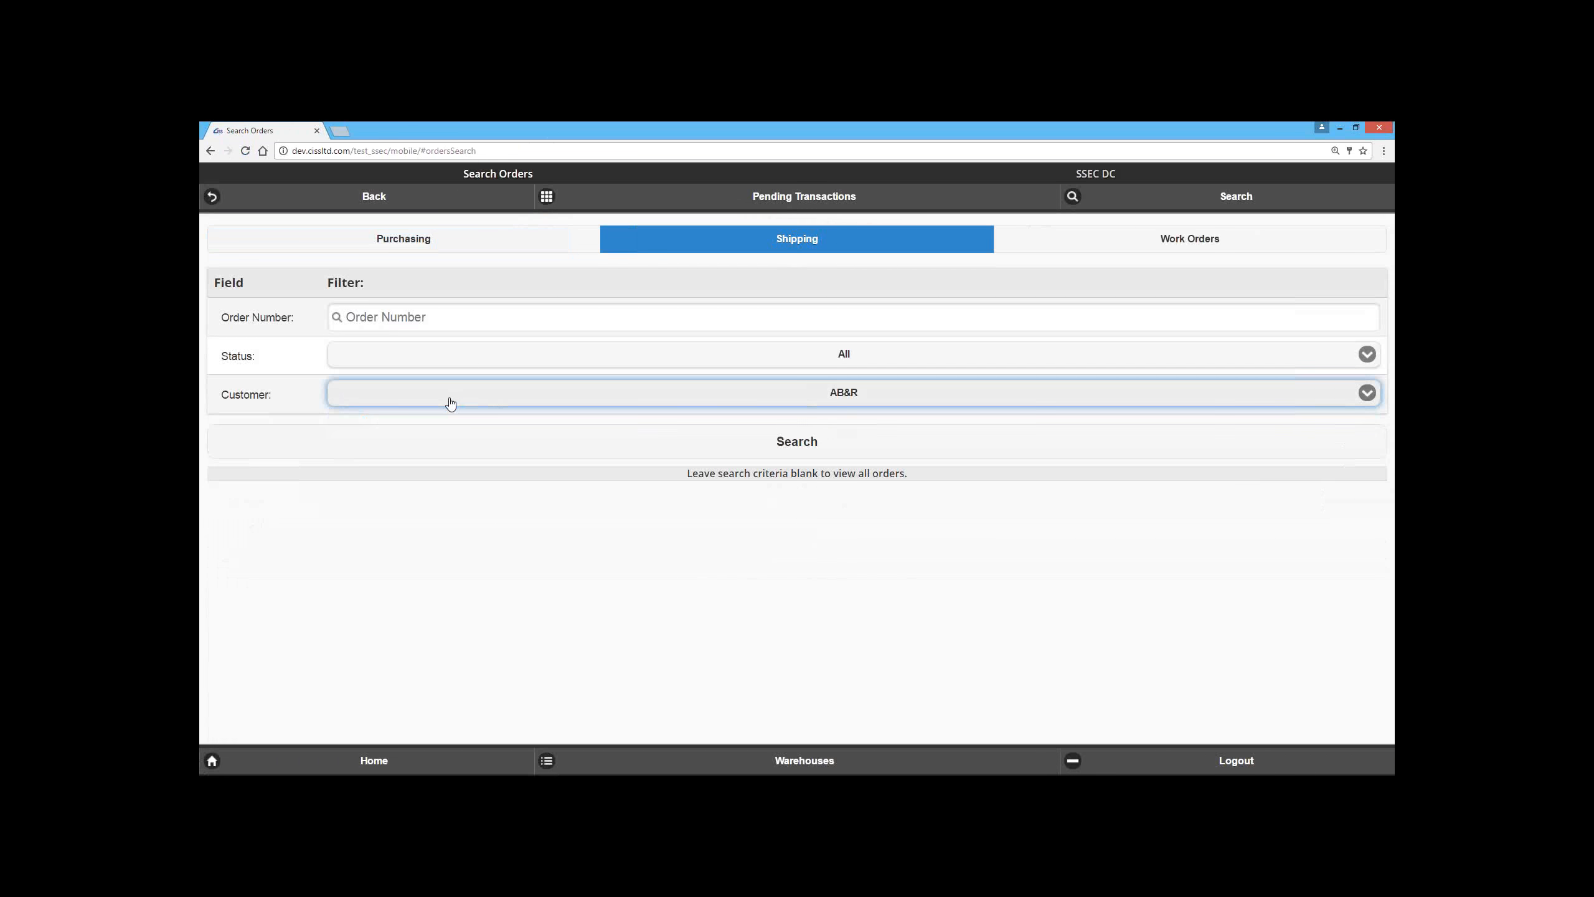
left_click(377, 403)
left_click(401, 421)
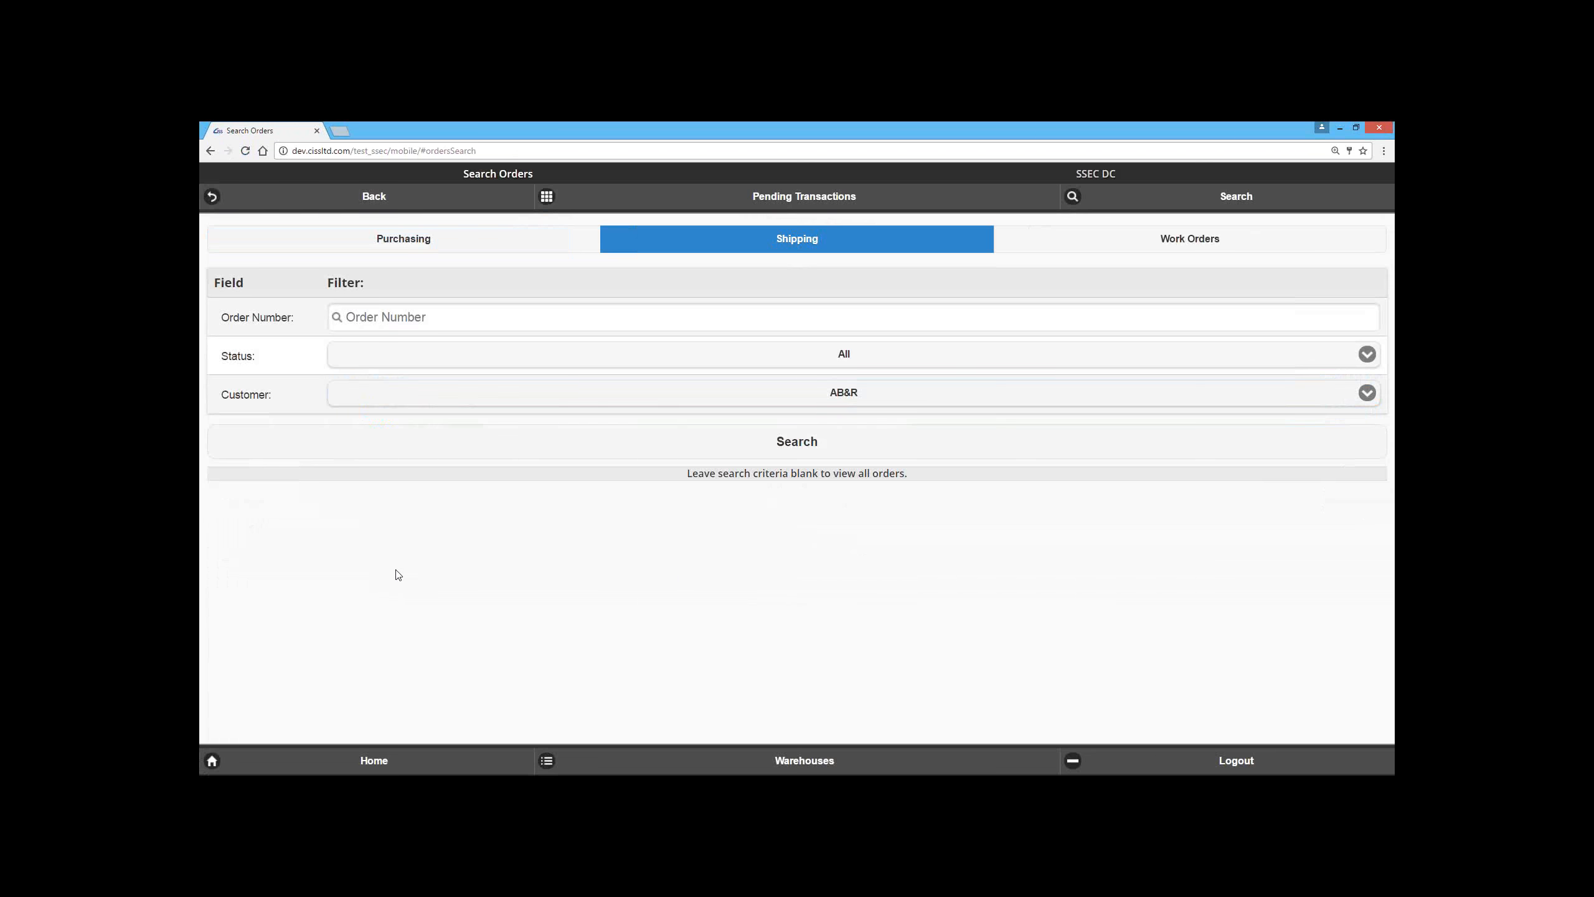
left_click(442, 323)
left_click(381, 397)
left_click(439, 574)
left_click(376, 392)
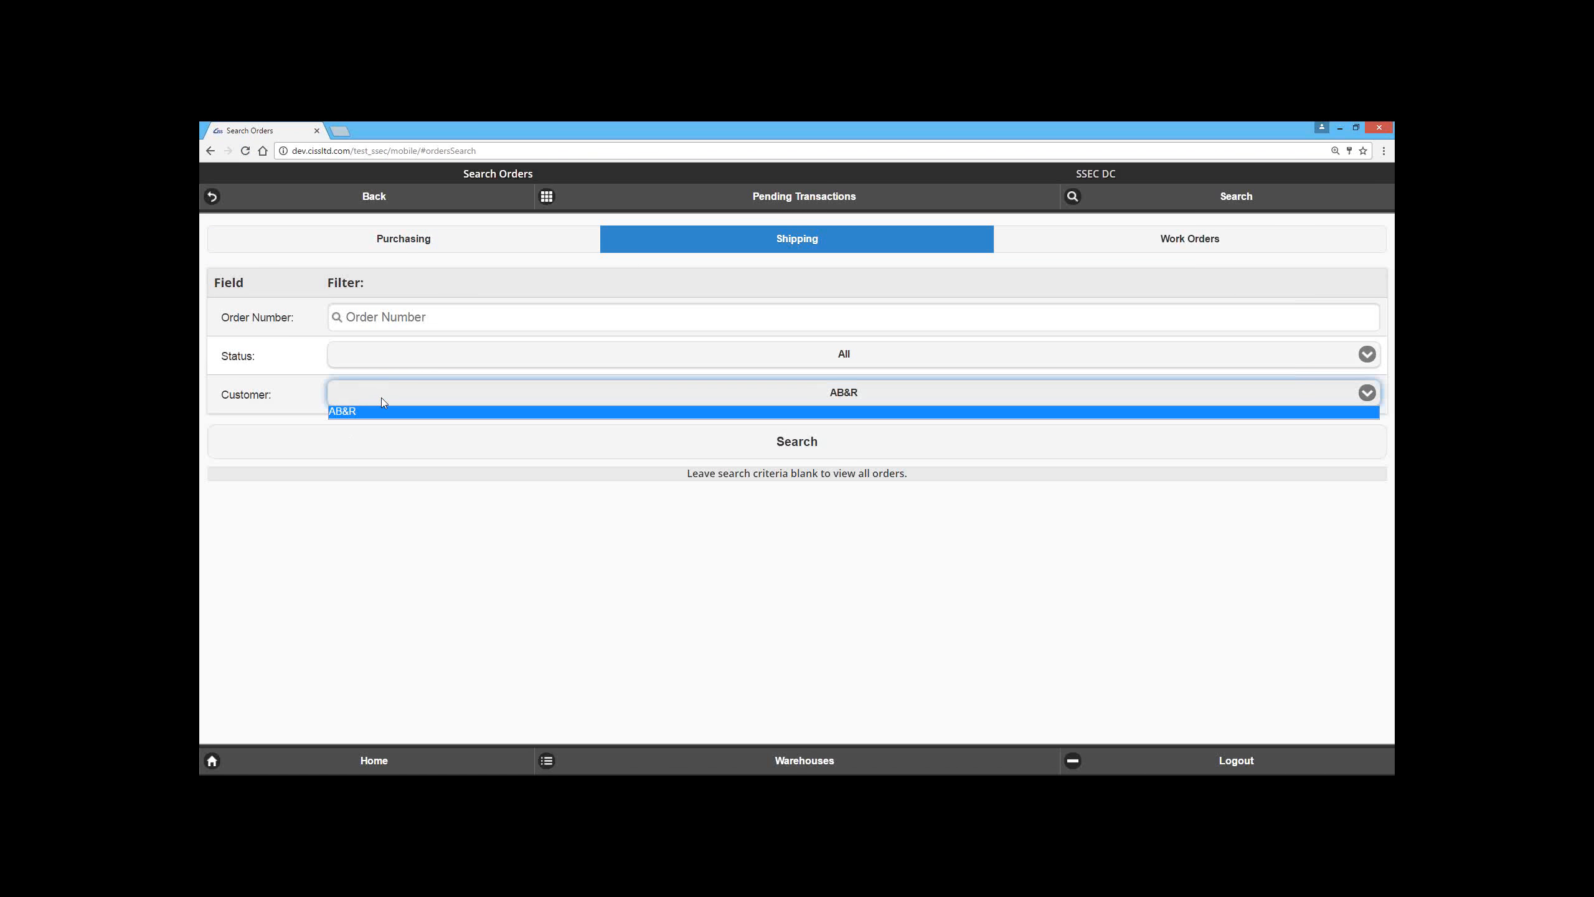
left_click(410, 600)
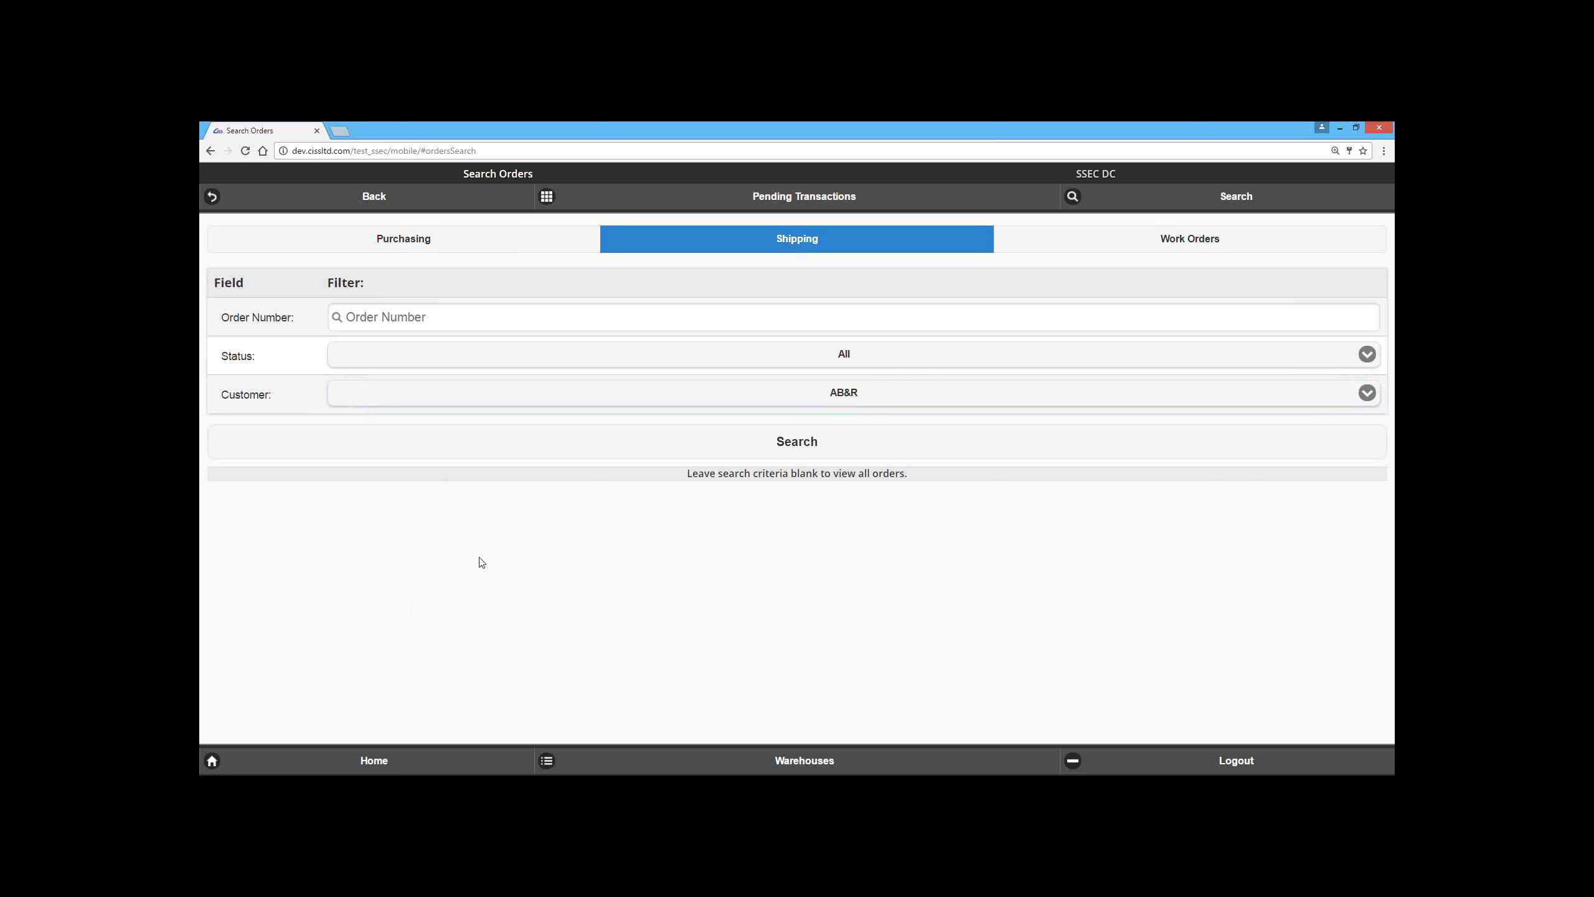
Step: Return to the desktop site and set the warehouse of the mobileuser system user record to SSEC DC
left_click(211, 151)
left_click(211, 151)
left_click(656, 186)
left_click(496, 248)
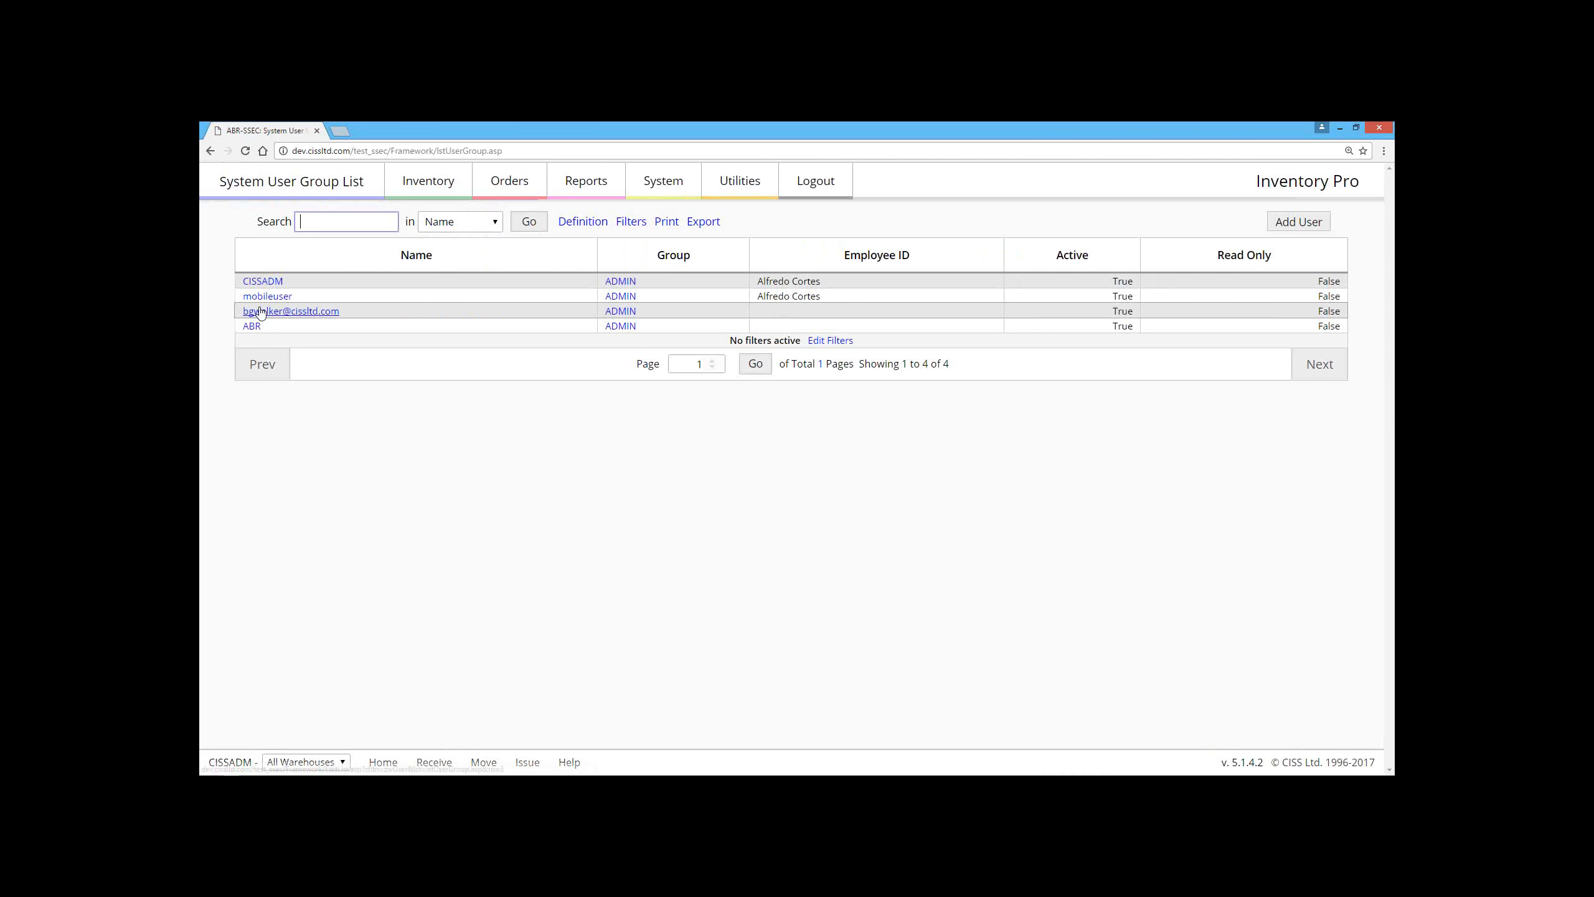
left_click(261, 296)
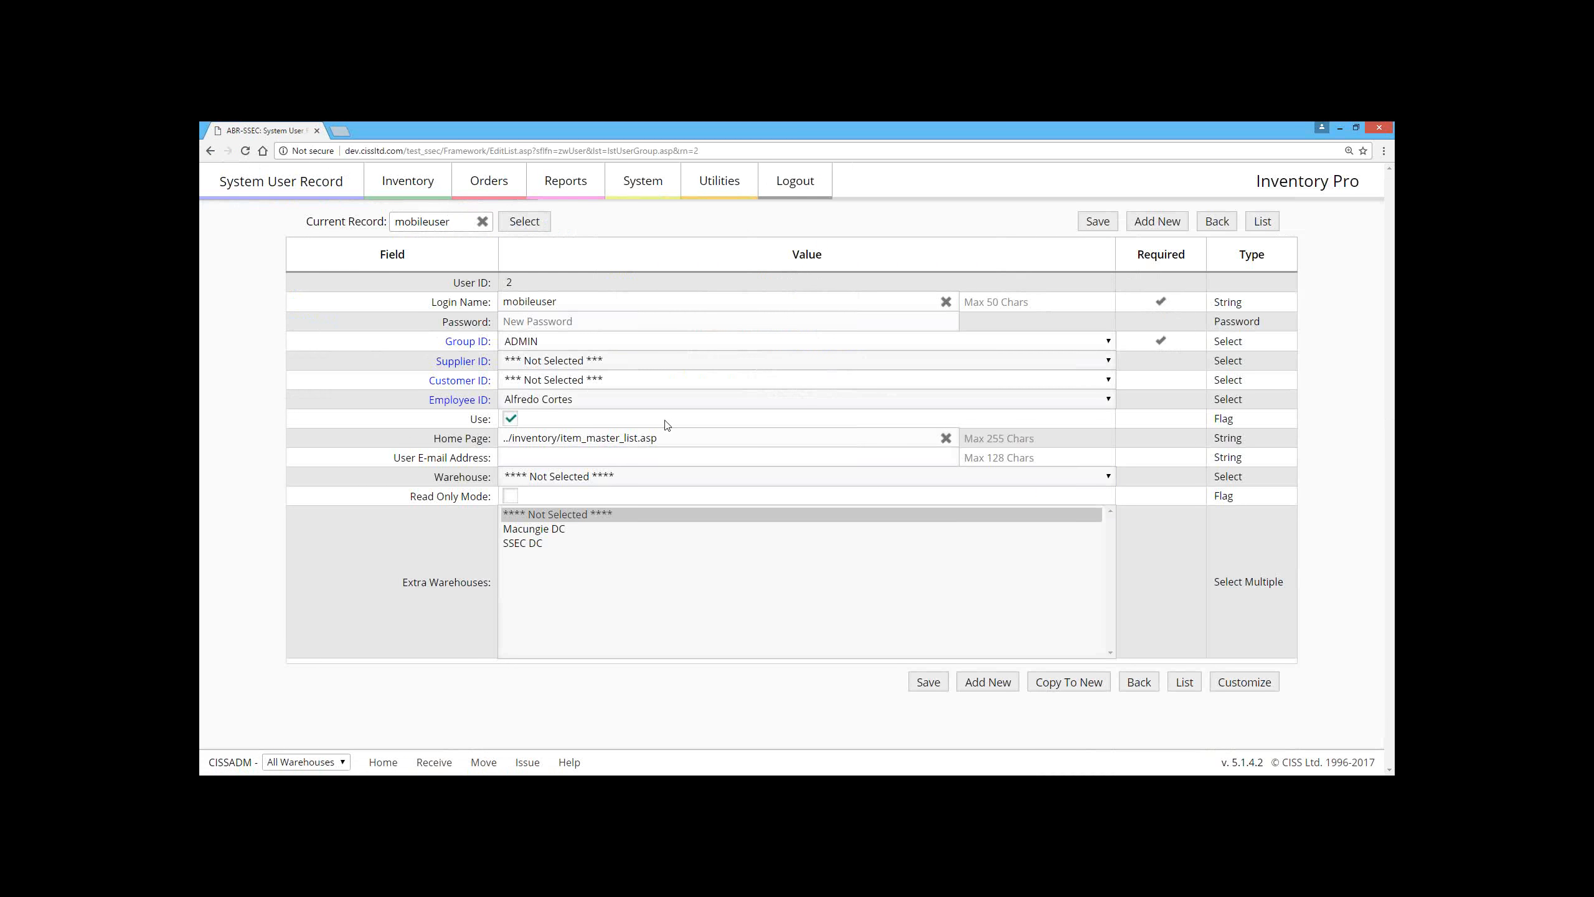
left_click(618, 478)
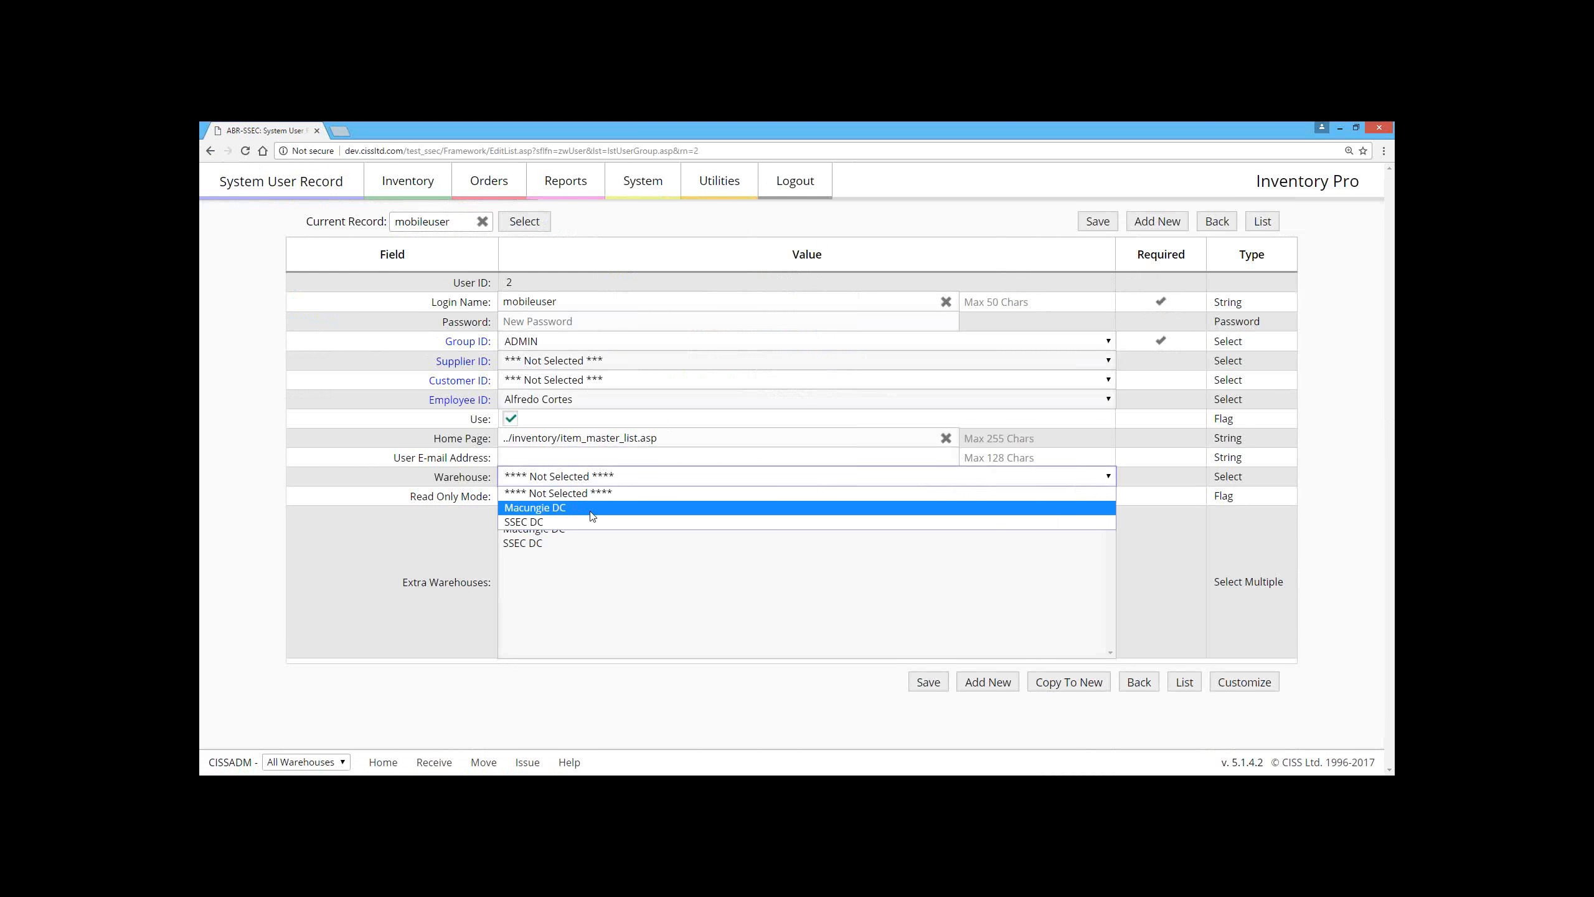
left_click(555, 522)
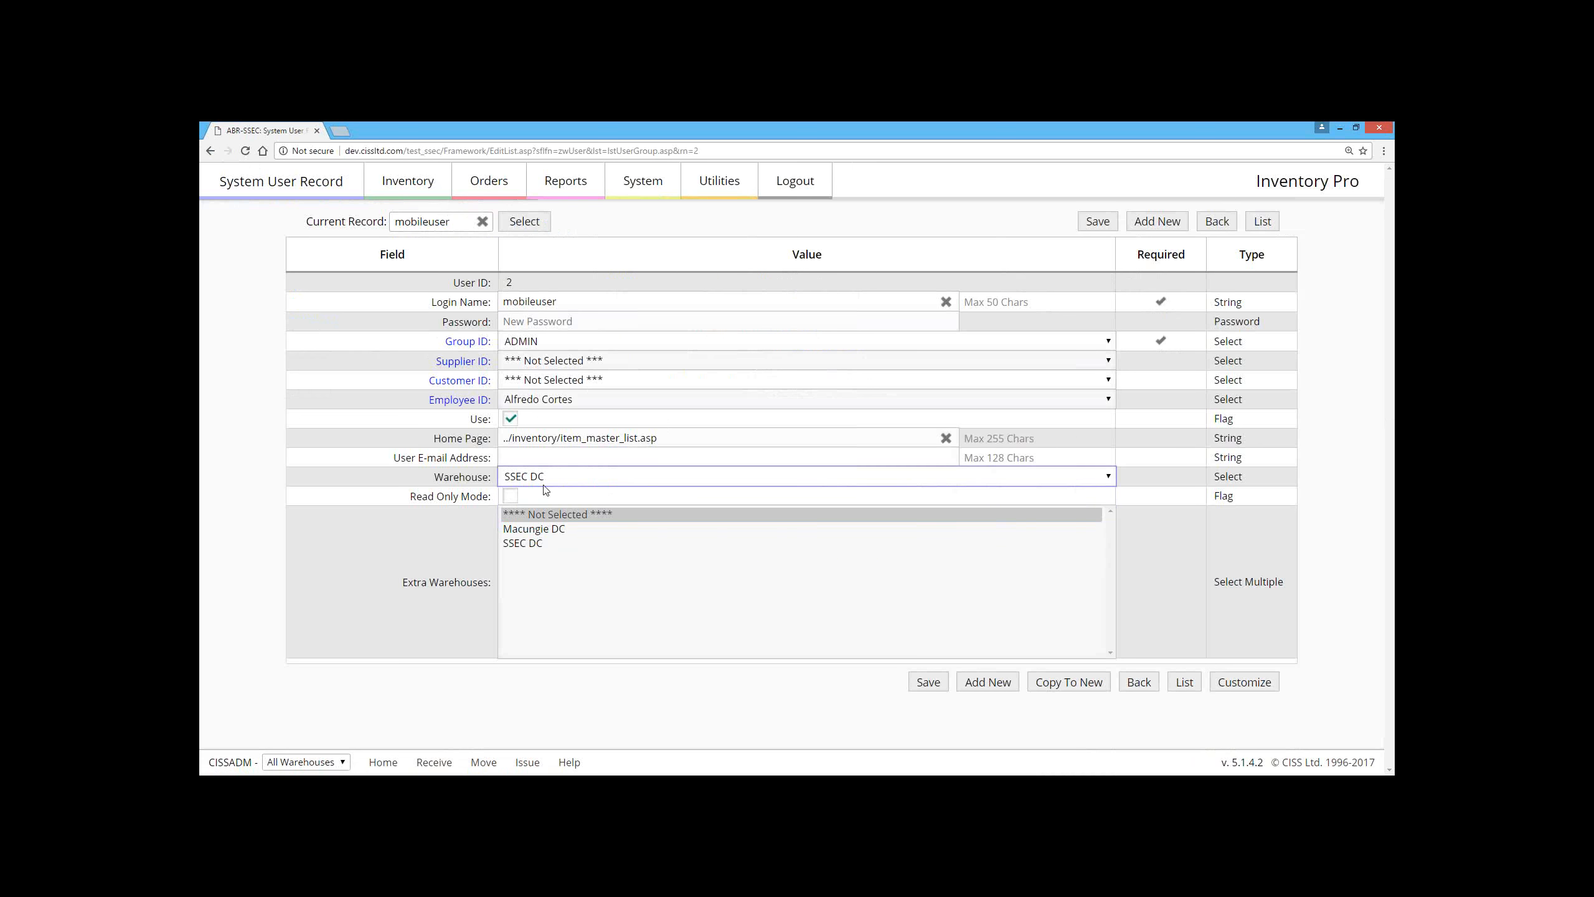
left_click(1082, 226)
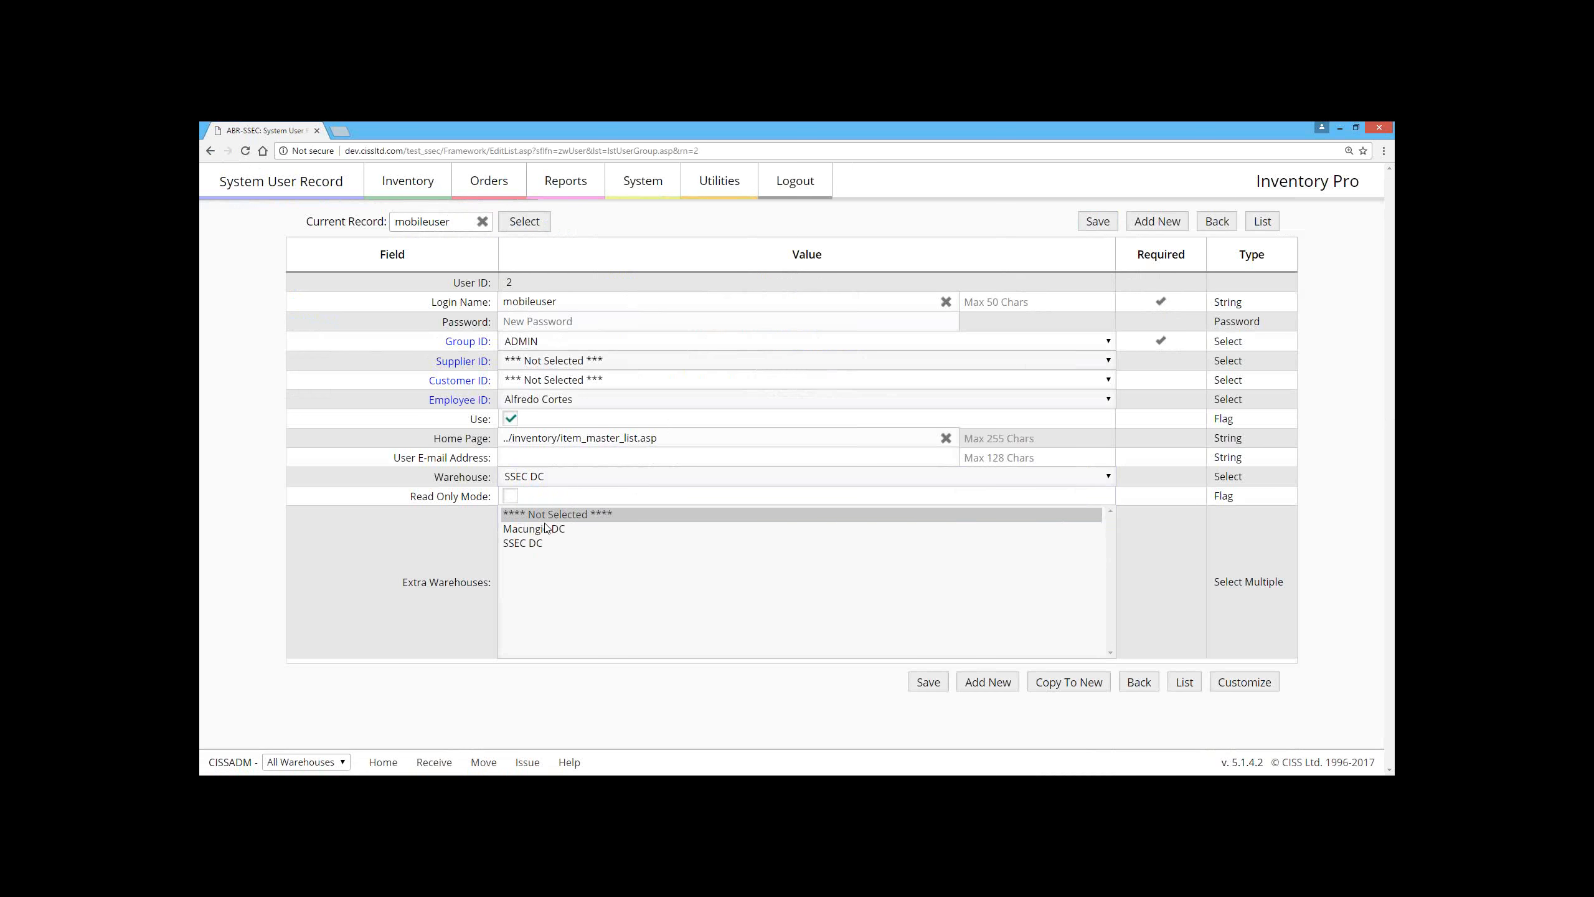
Step: Try selecting all entries under Extra Warehouses for the user and toggling read-only mode
left_click(543, 544, "shift")
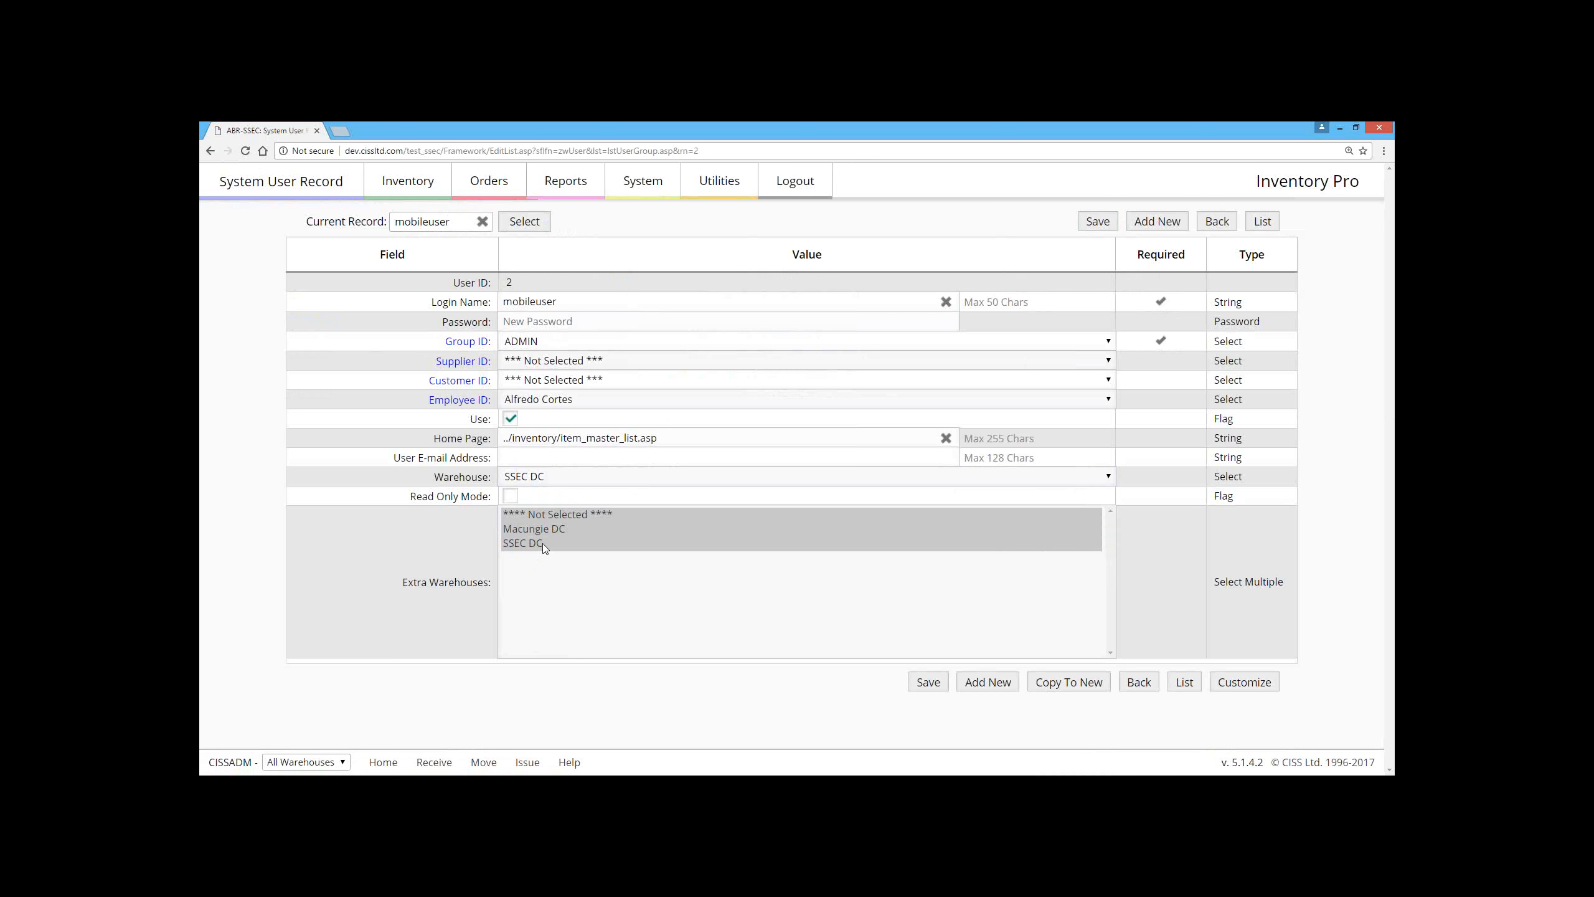
left_click(543, 544, "ctrl")
left_click(544, 531, "ctrl")
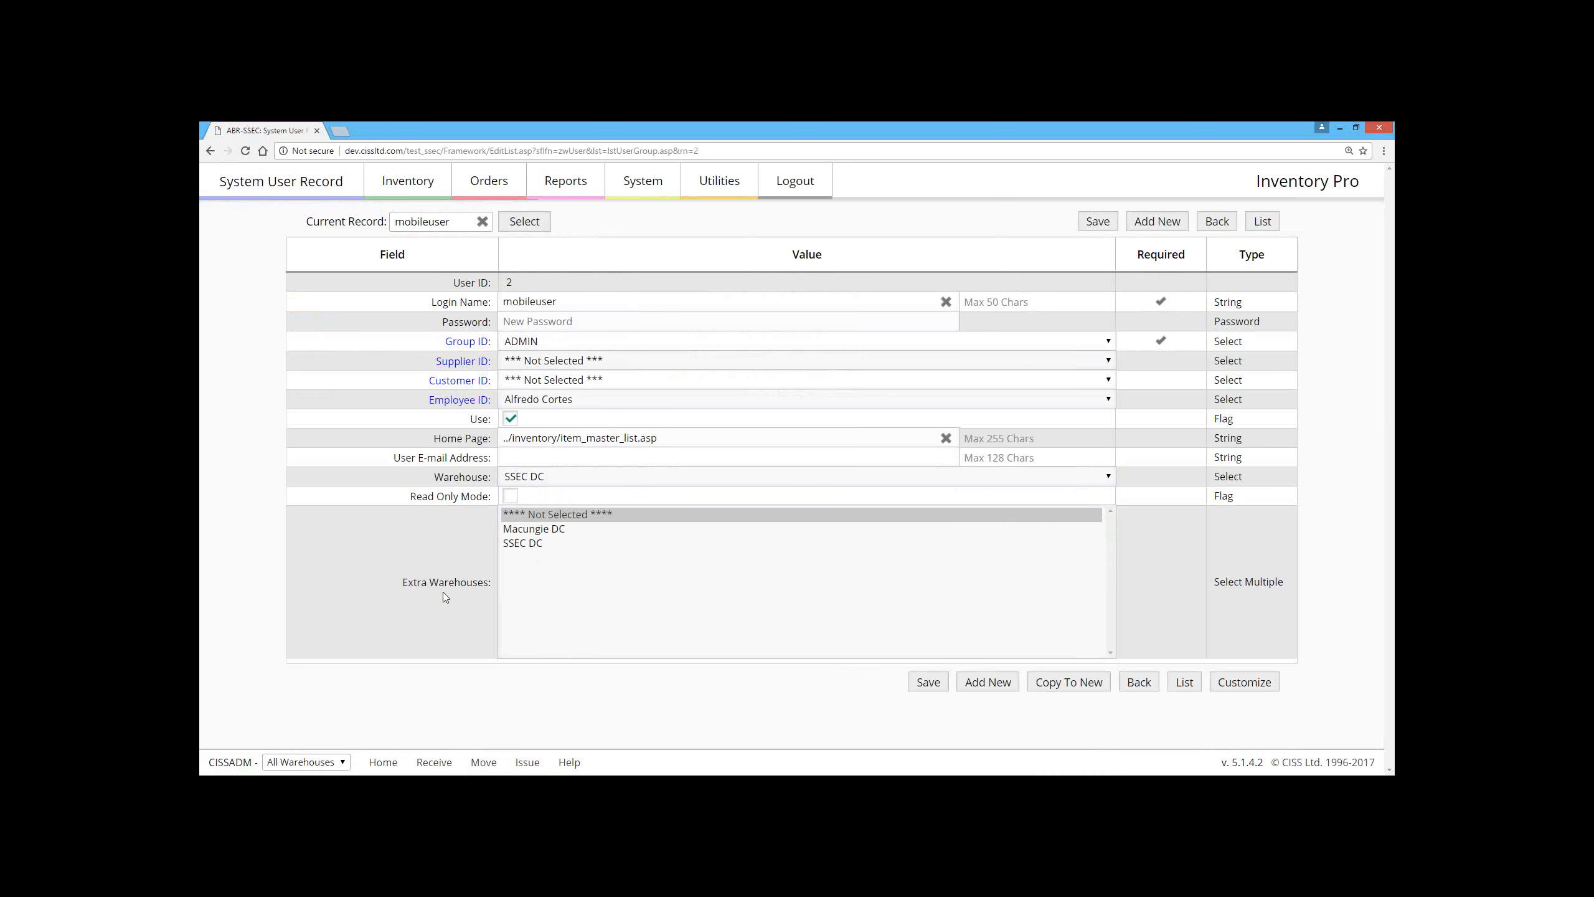
left_click(516, 491)
left_click(516, 495)
left_click(514, 498)
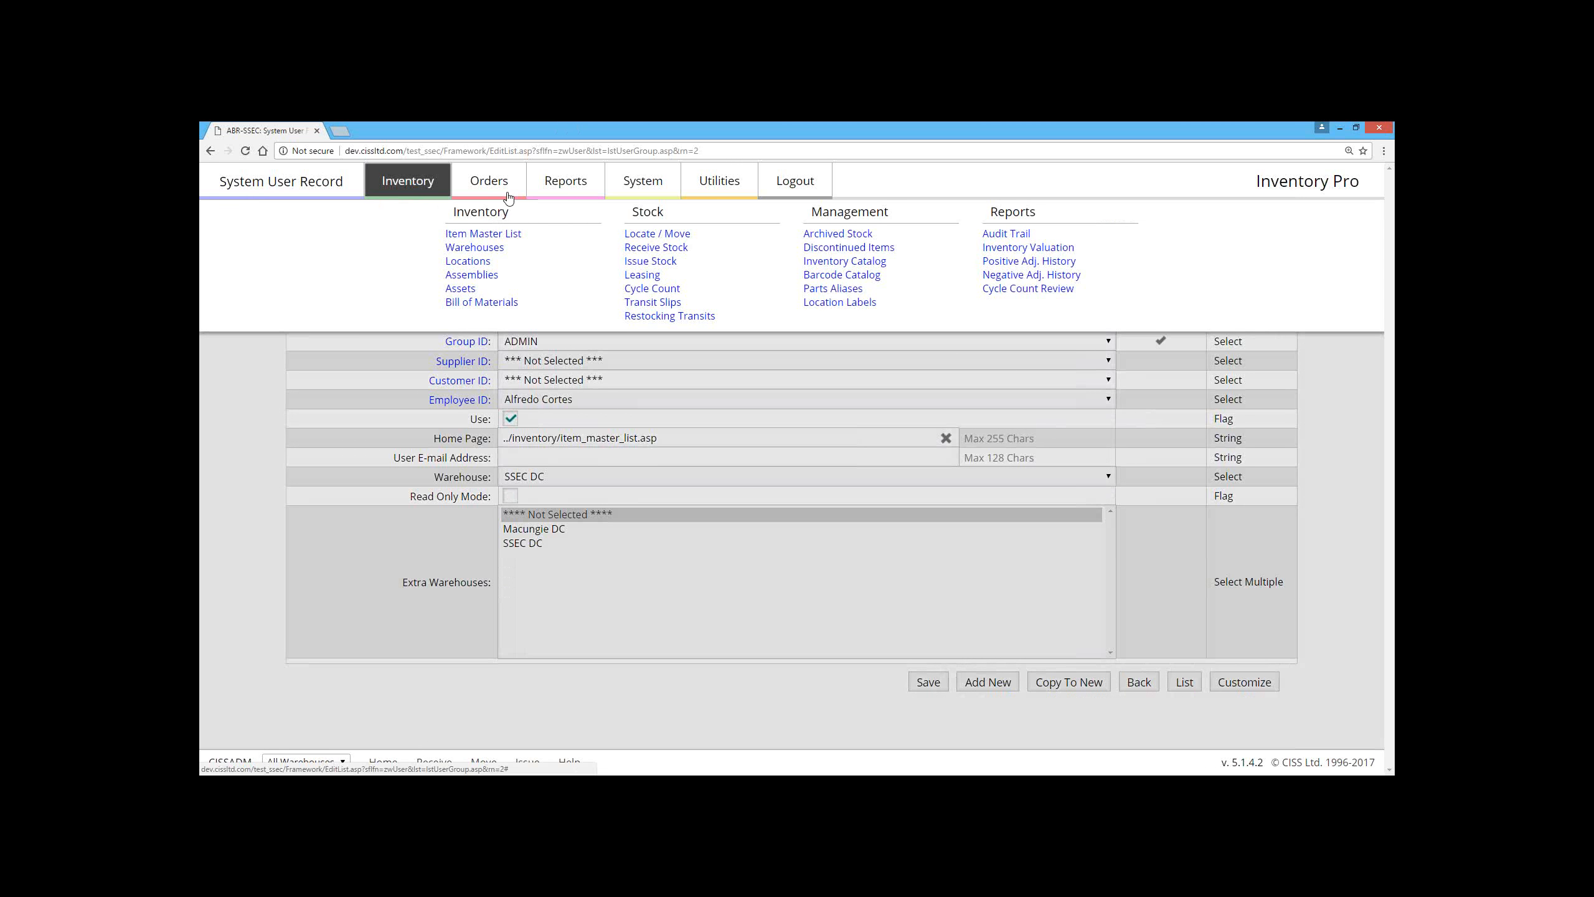
Step: Save the user record on leaving it and open the Costco supplier catalog record for Tissue to view its unit price
mouse_move(492, 192)
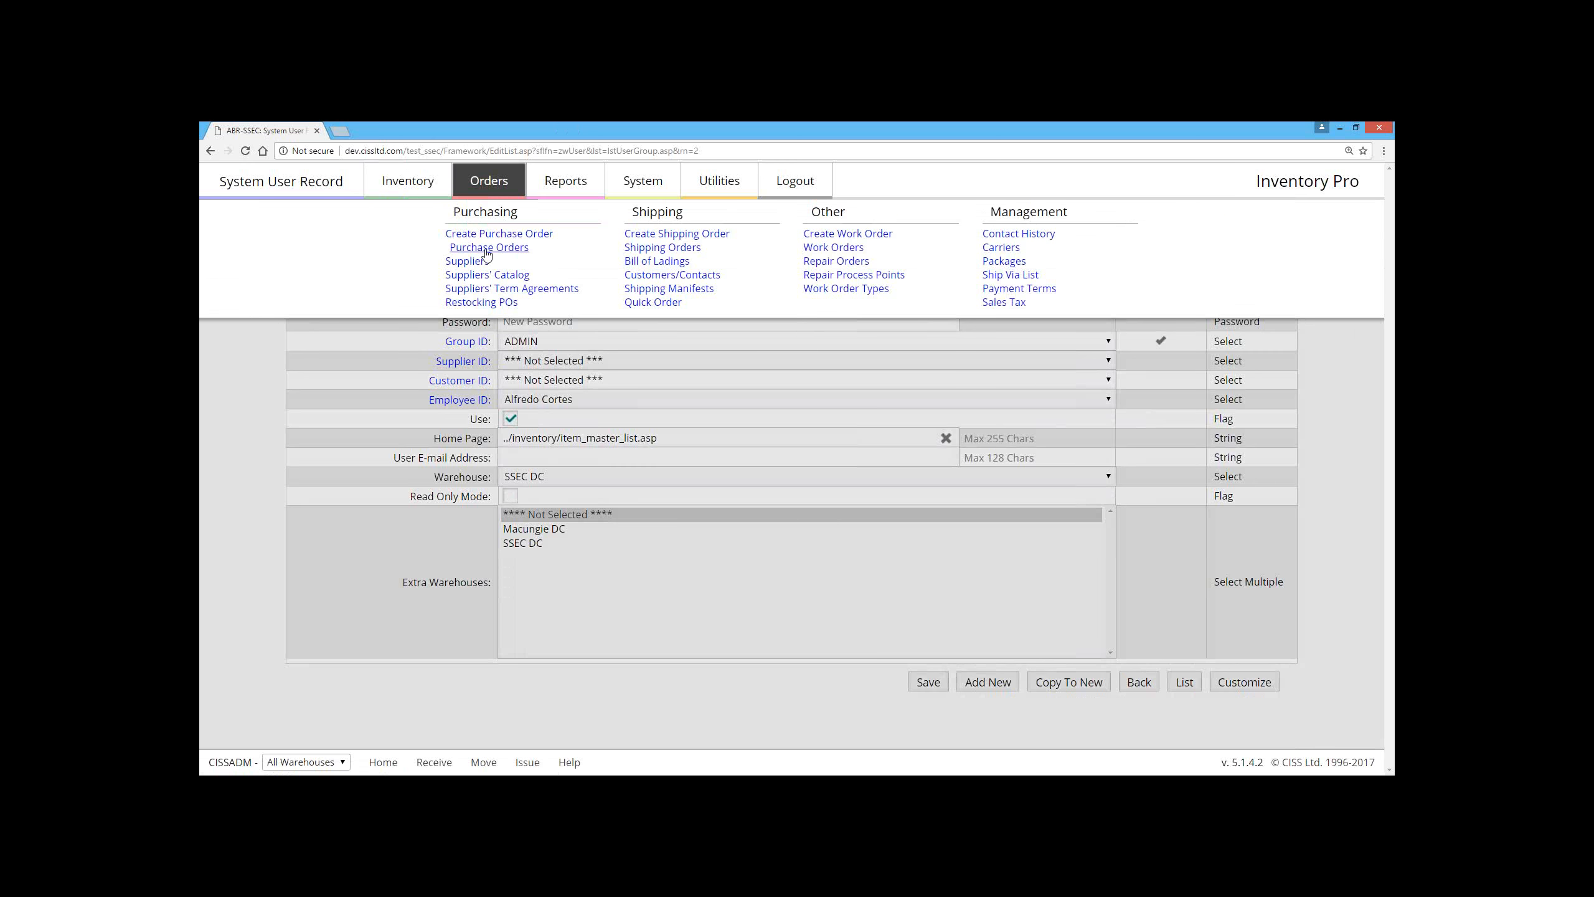
left_click(491, 275)
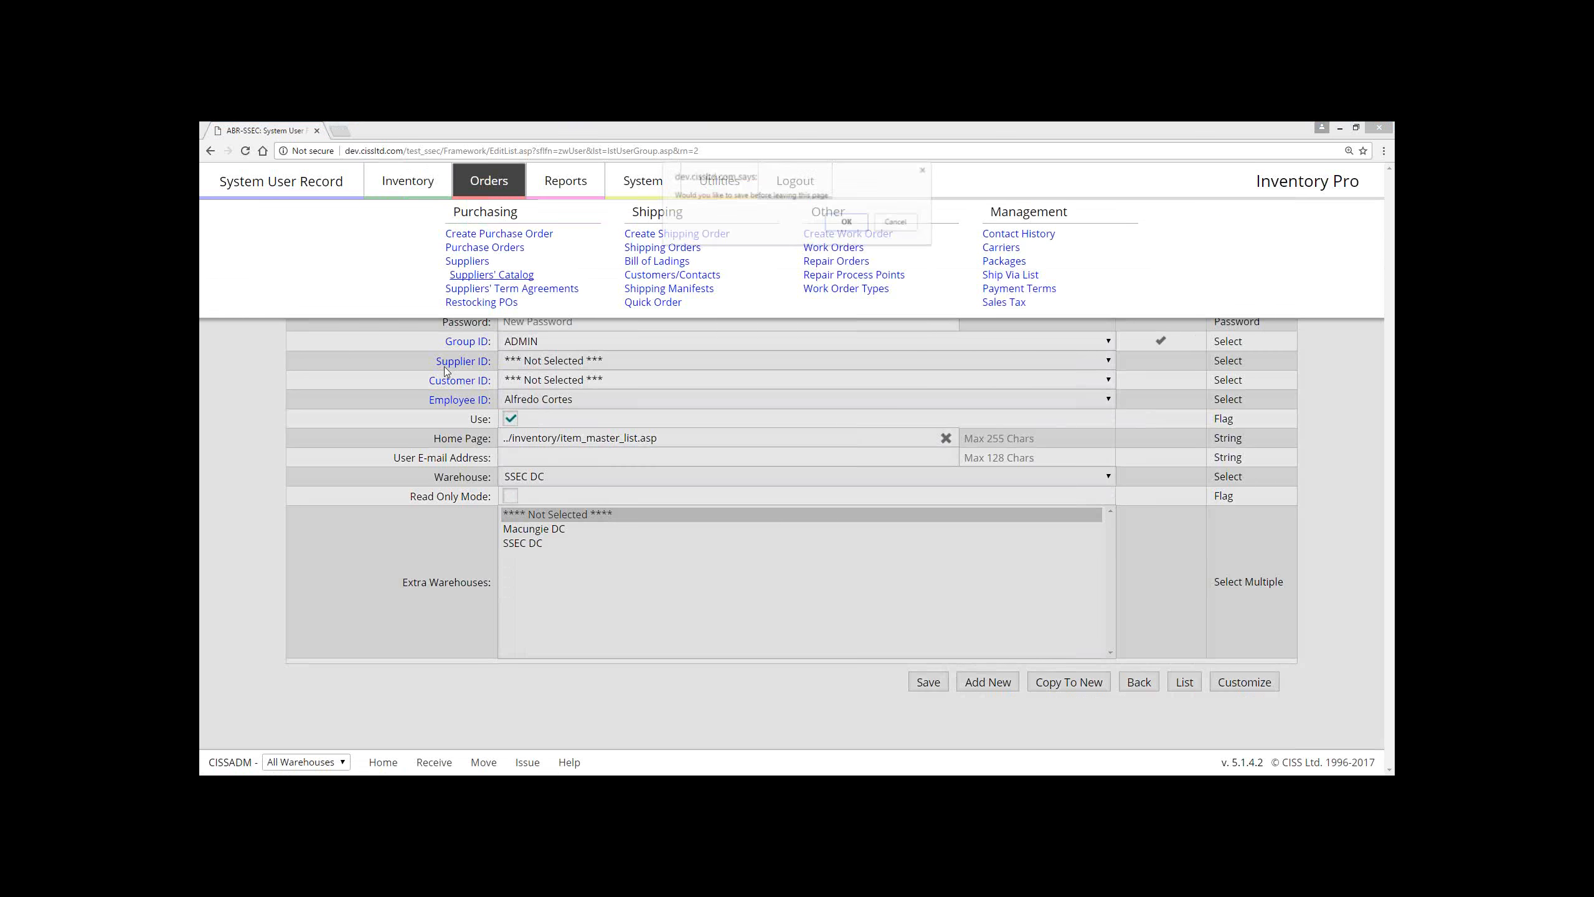
left_click(859, 225)
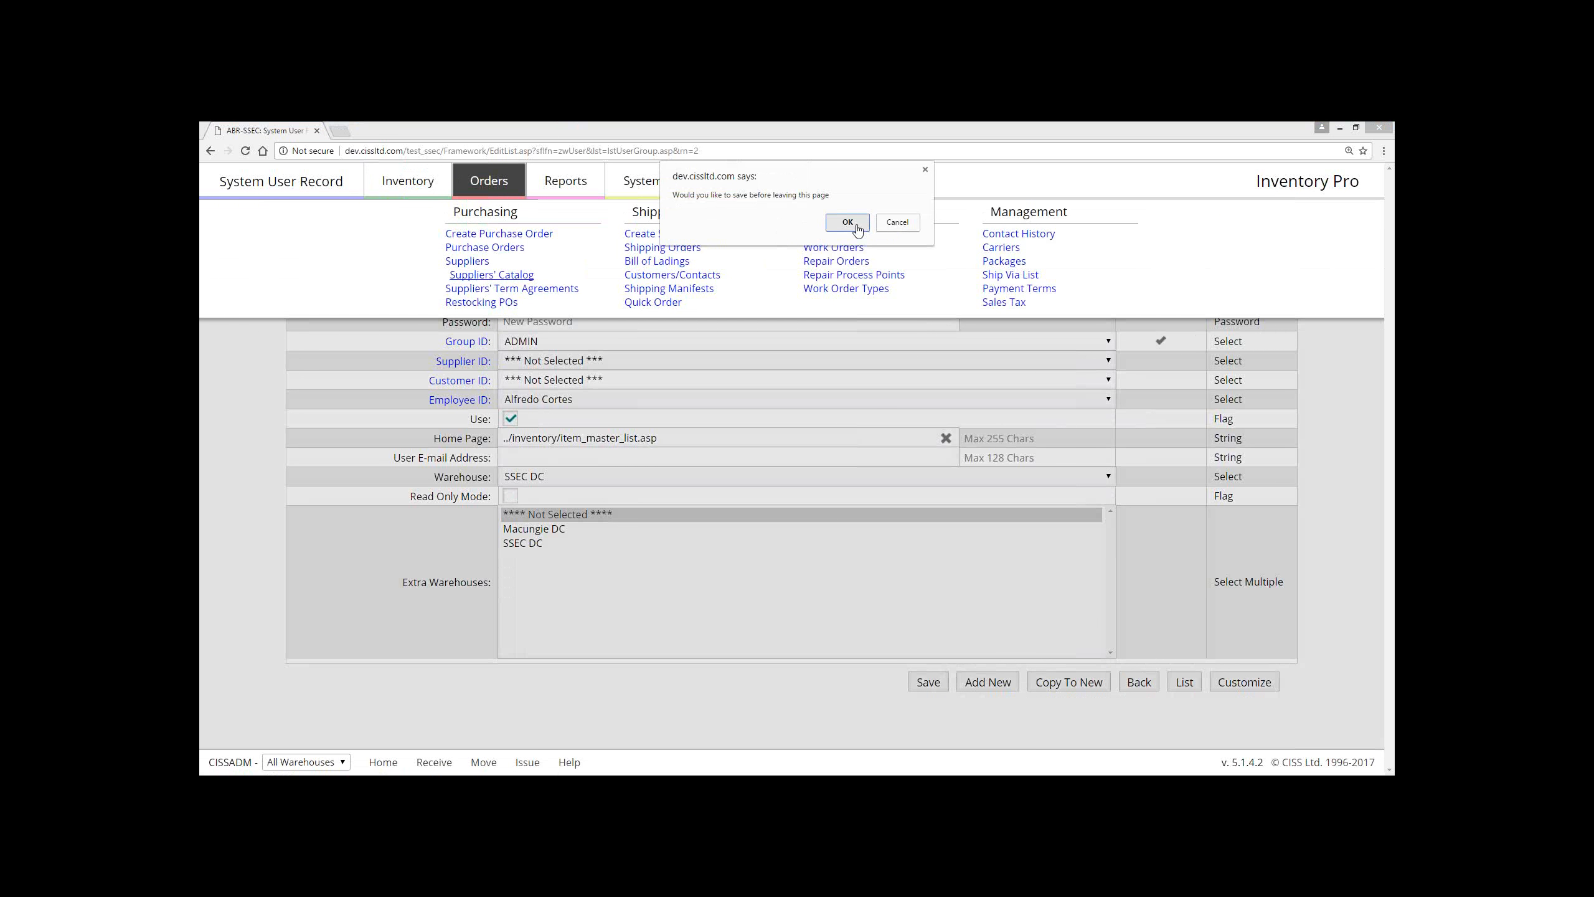
left_click(284, 317)
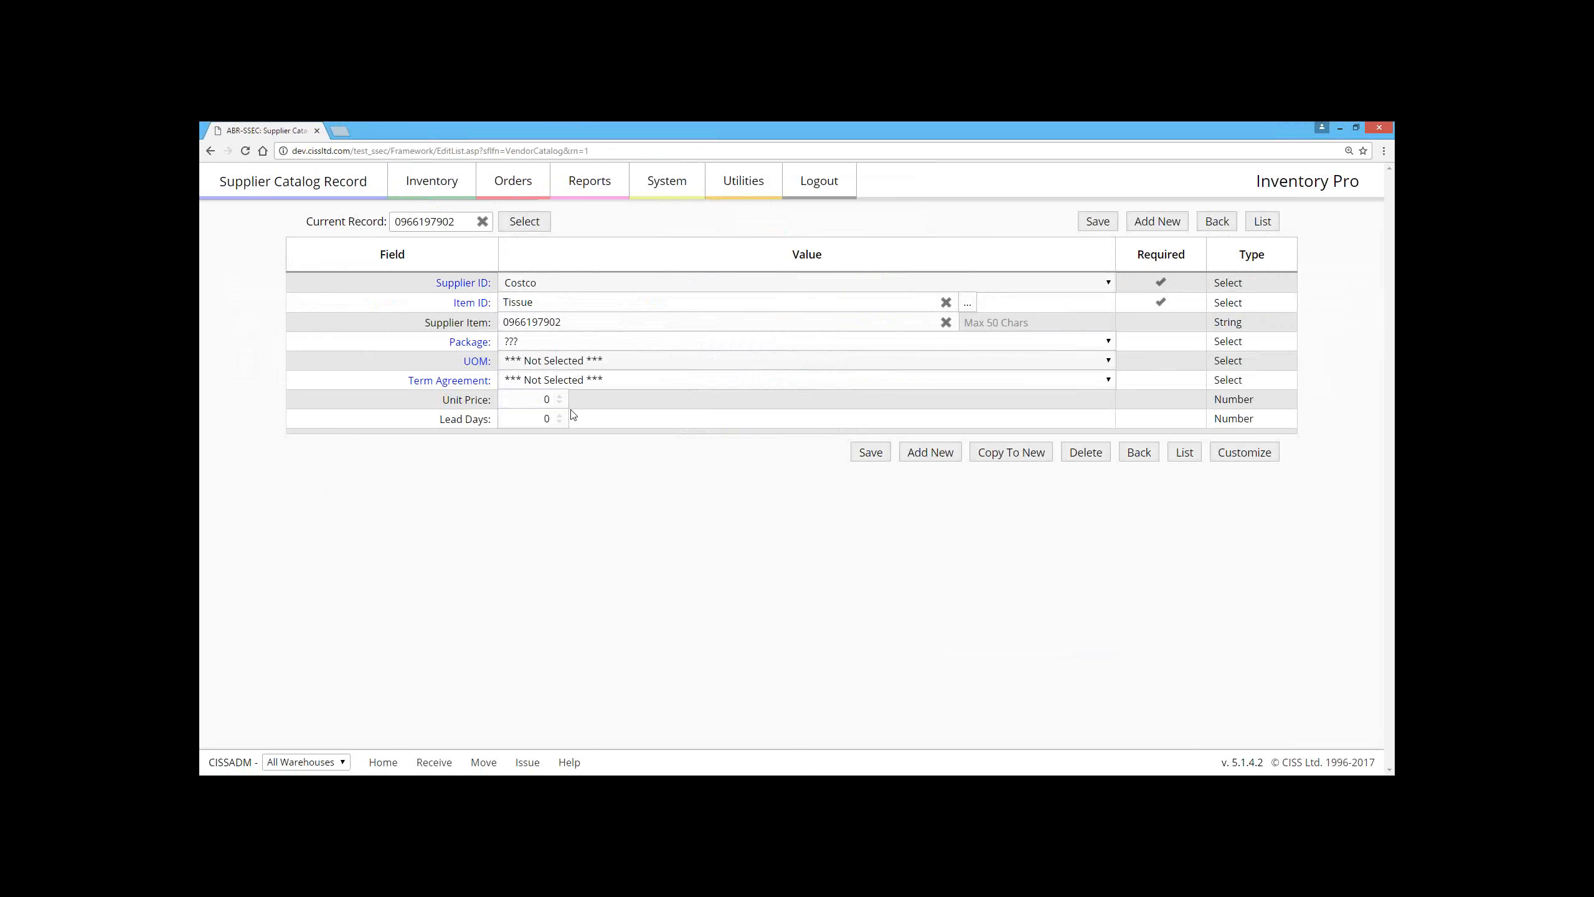
left_click(528, 398)
Step: Open the item record of the sm10A-cn headworn microphone and view its Units / Costs / Pricing fields
left_click(432, 180)
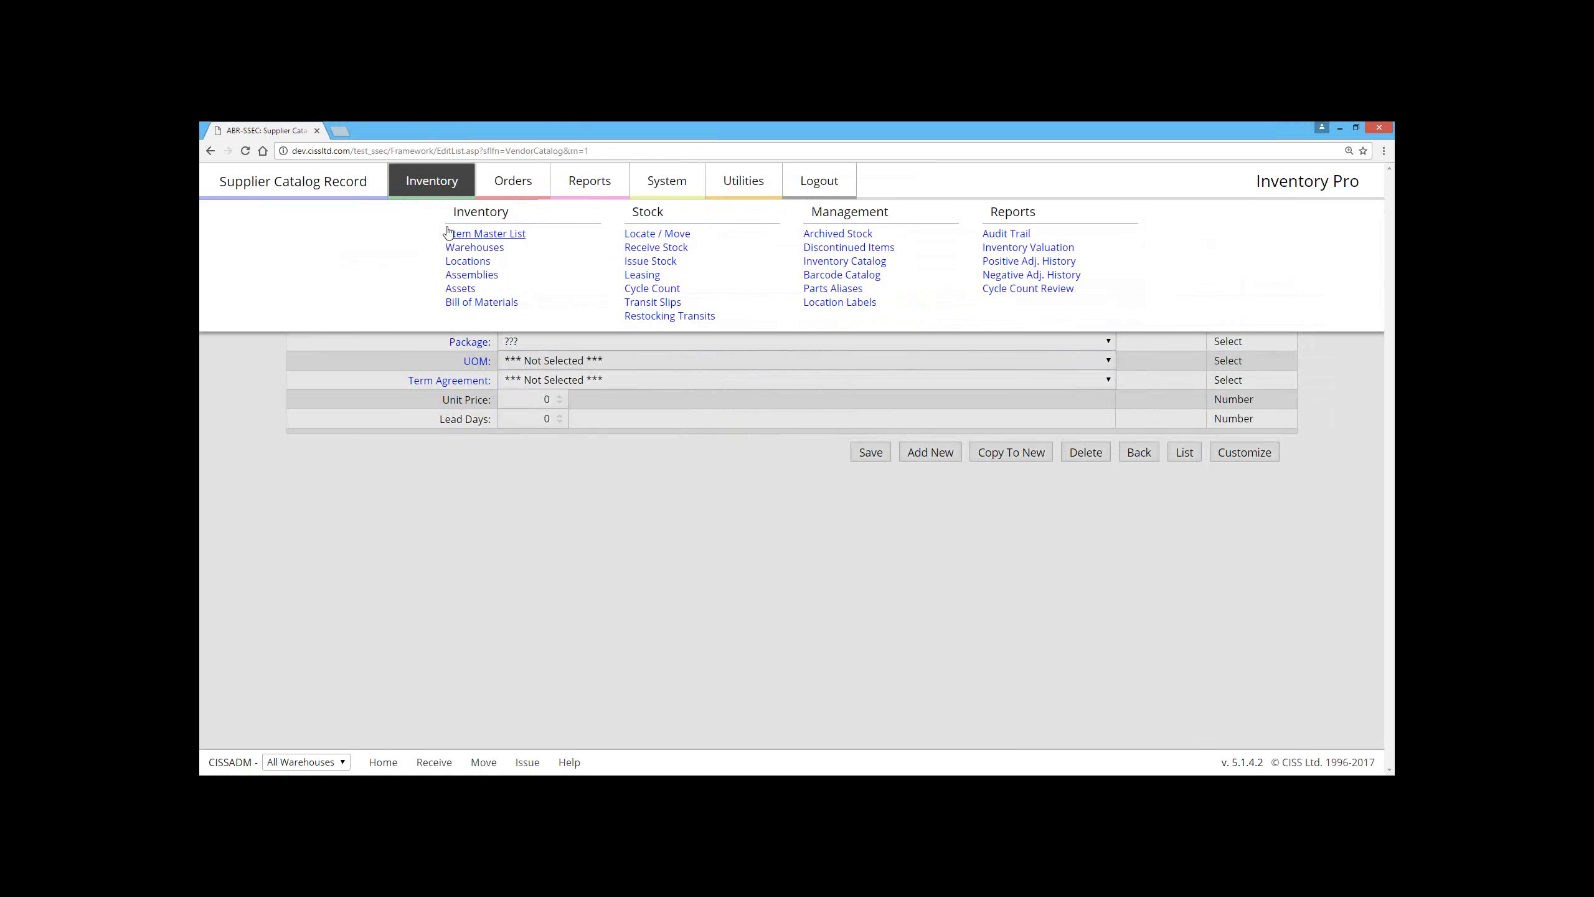
left_click(431, 228)
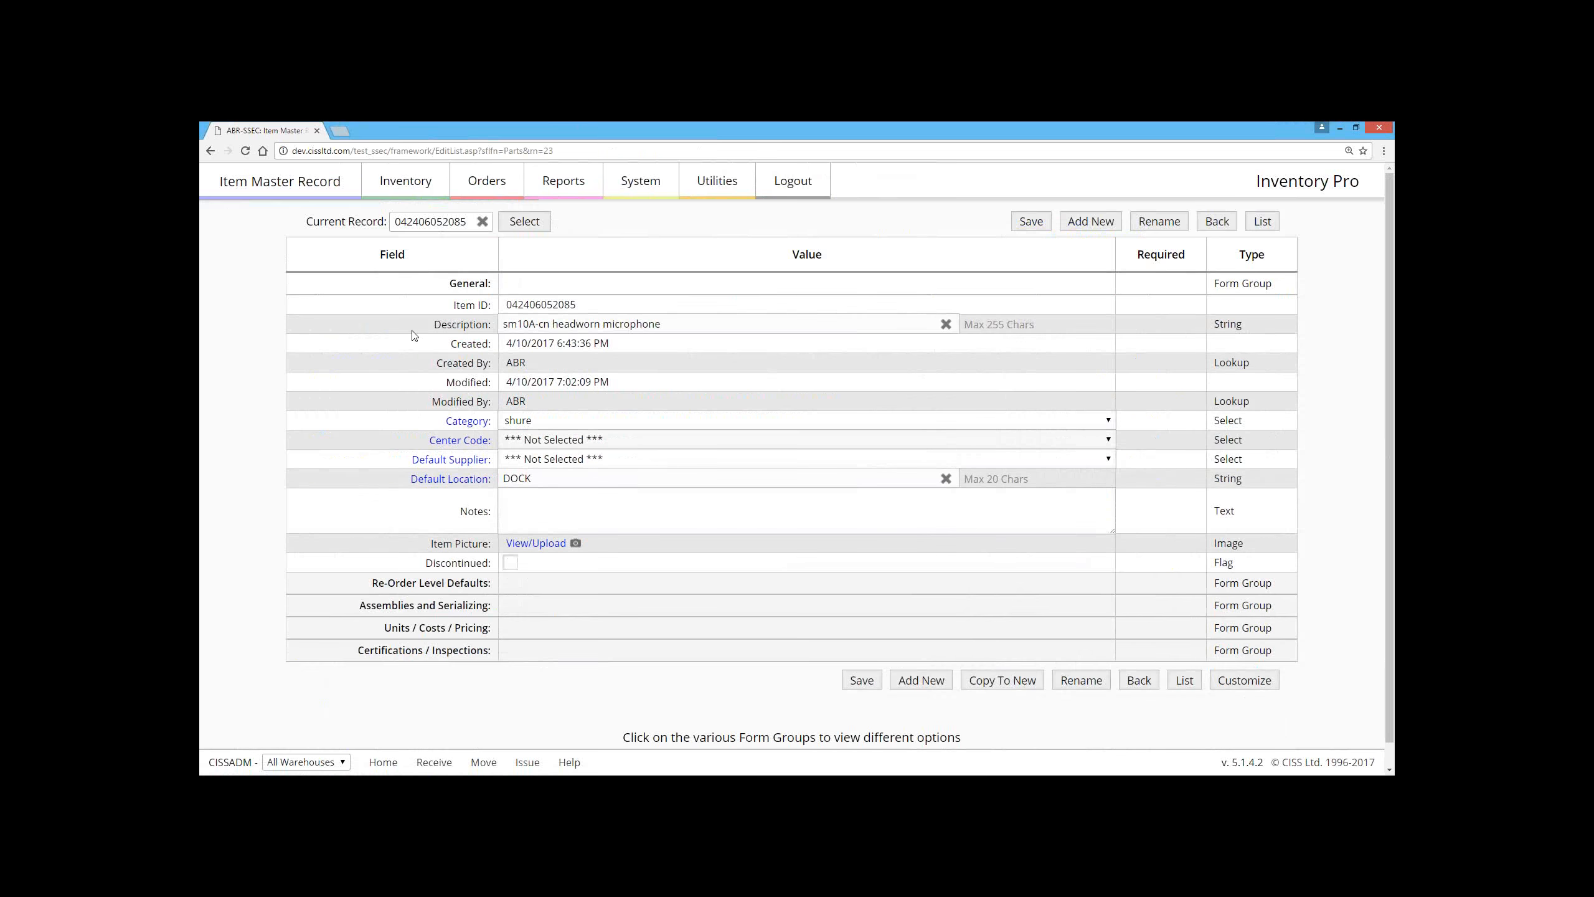
scroll(413, 340, "down", 1)
left_click(433, 601)
scroll(429, 448, "down", 2)
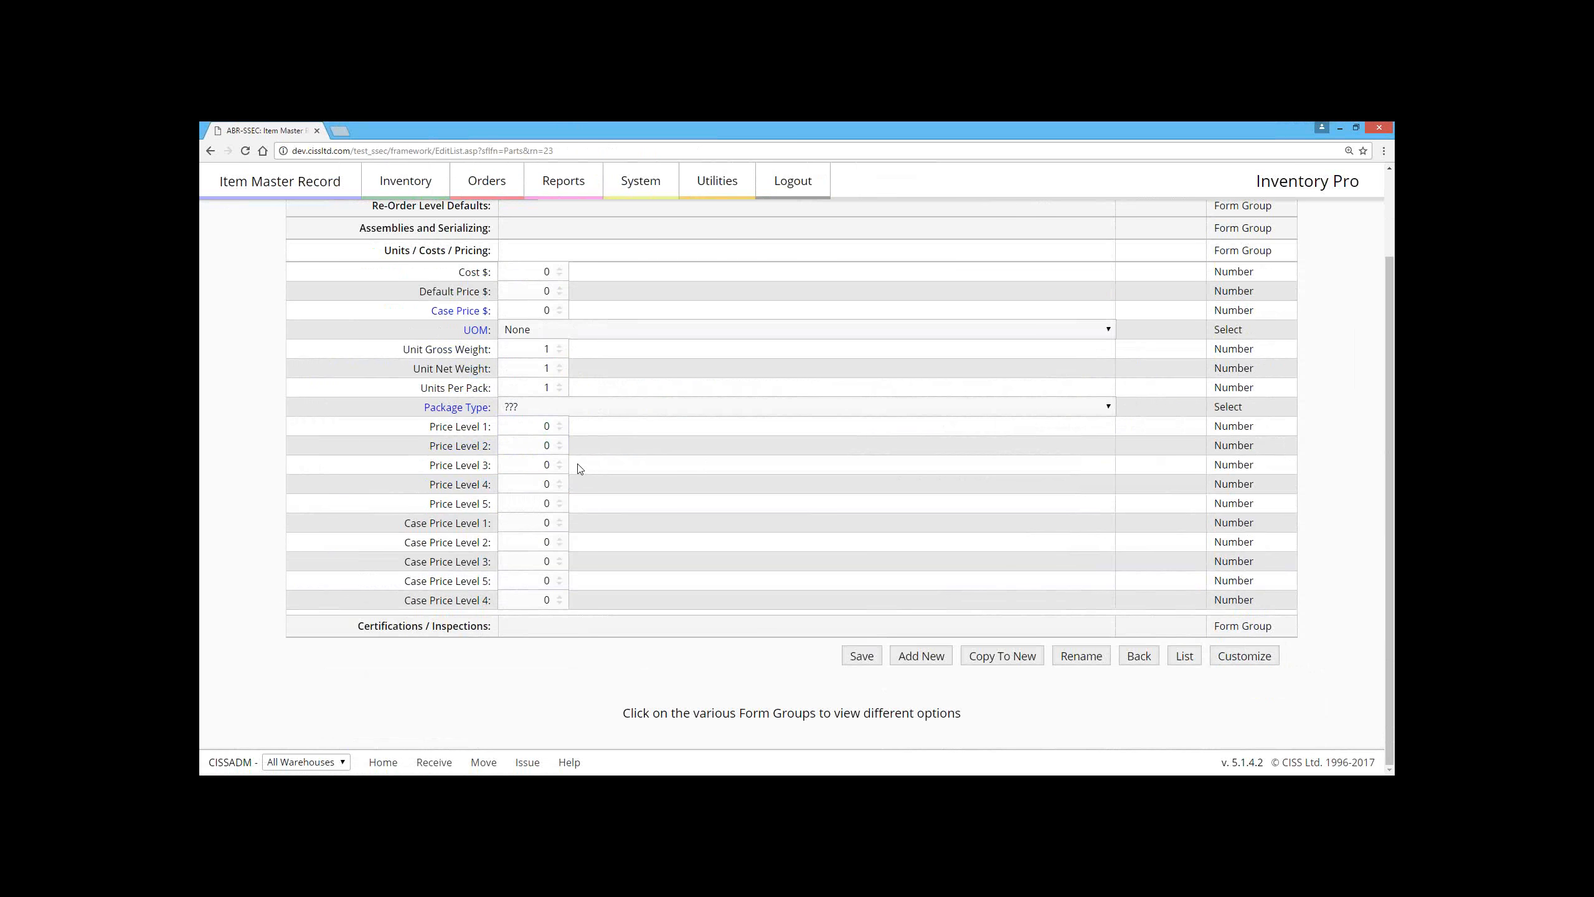
left_click(531, 428)
Step: Reopen the Costco entry in the suppliers' catalog to review its unit price and lead days fields
left_click(481, 190)
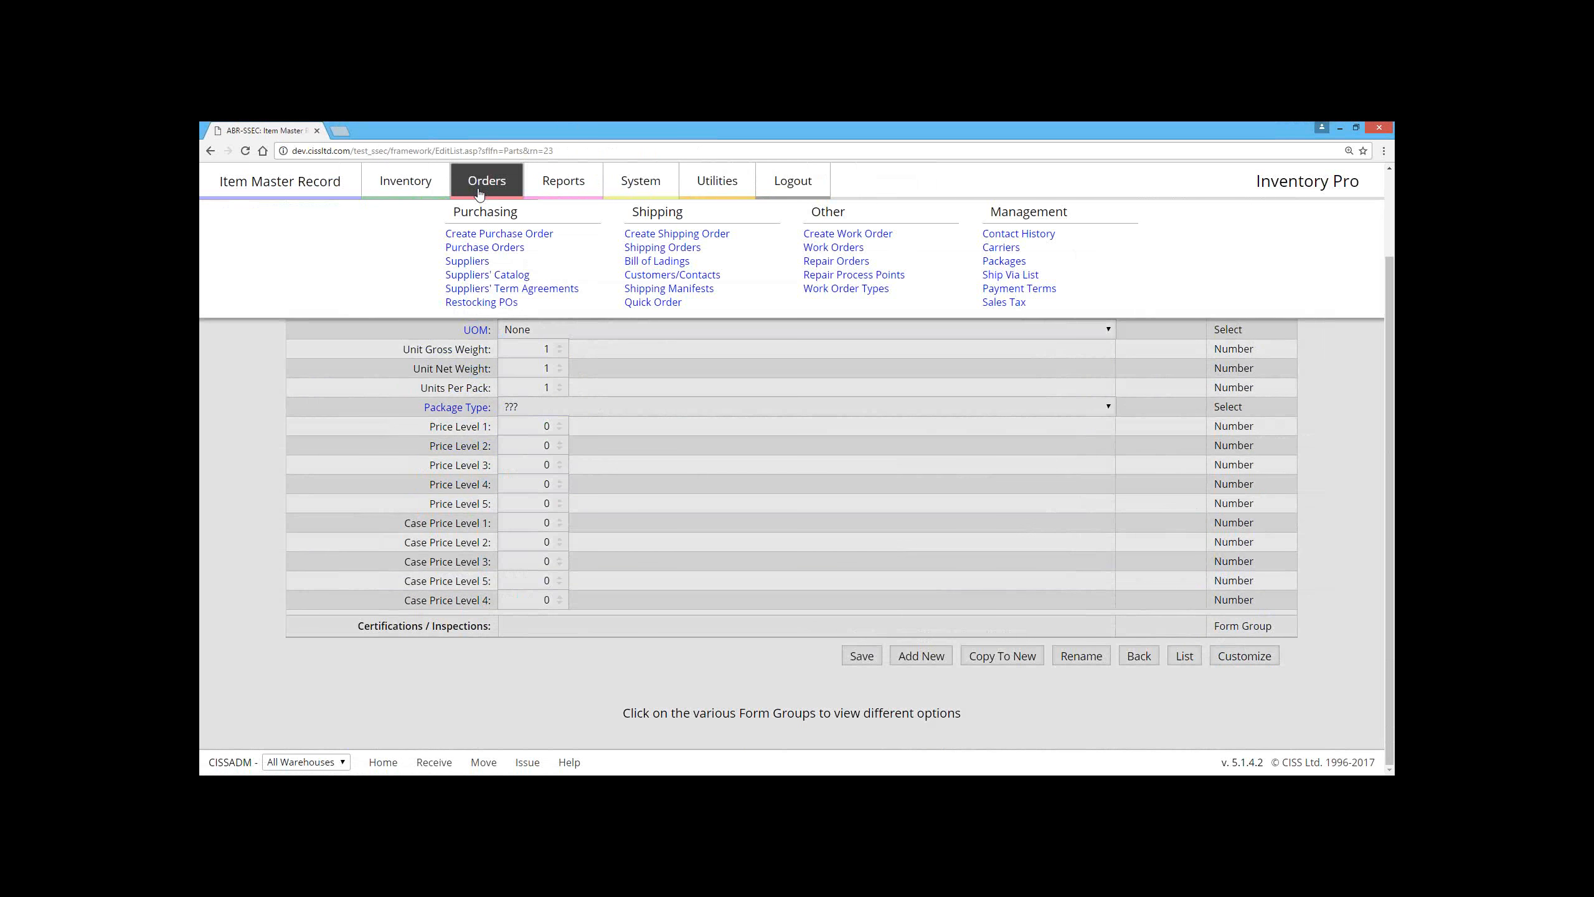
left_click(496, 275)
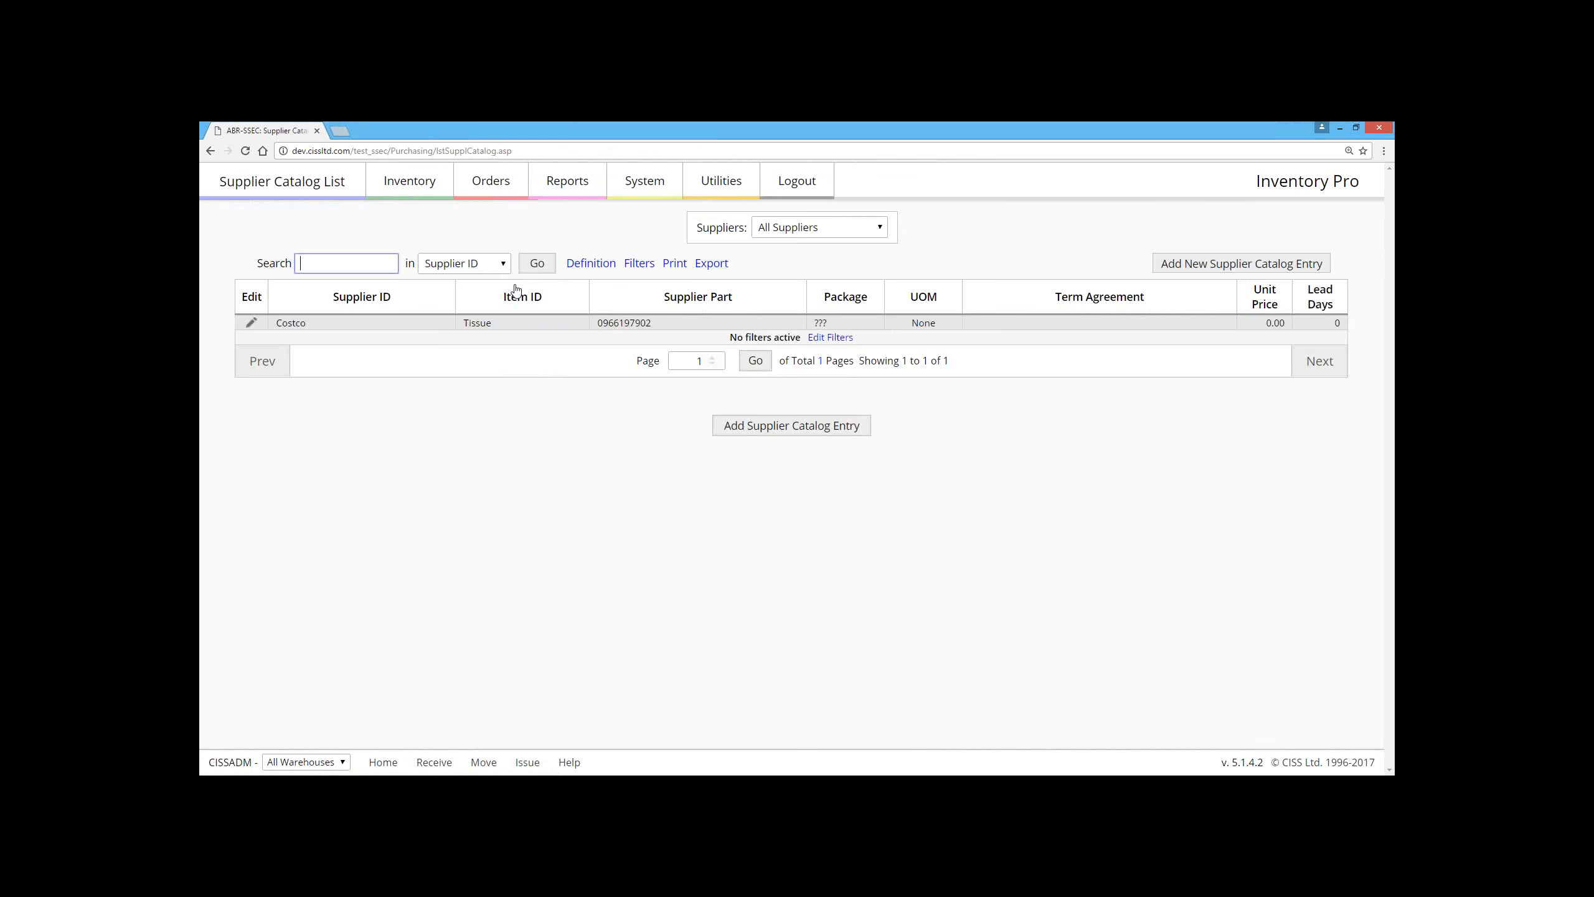
left_click(253, 322)
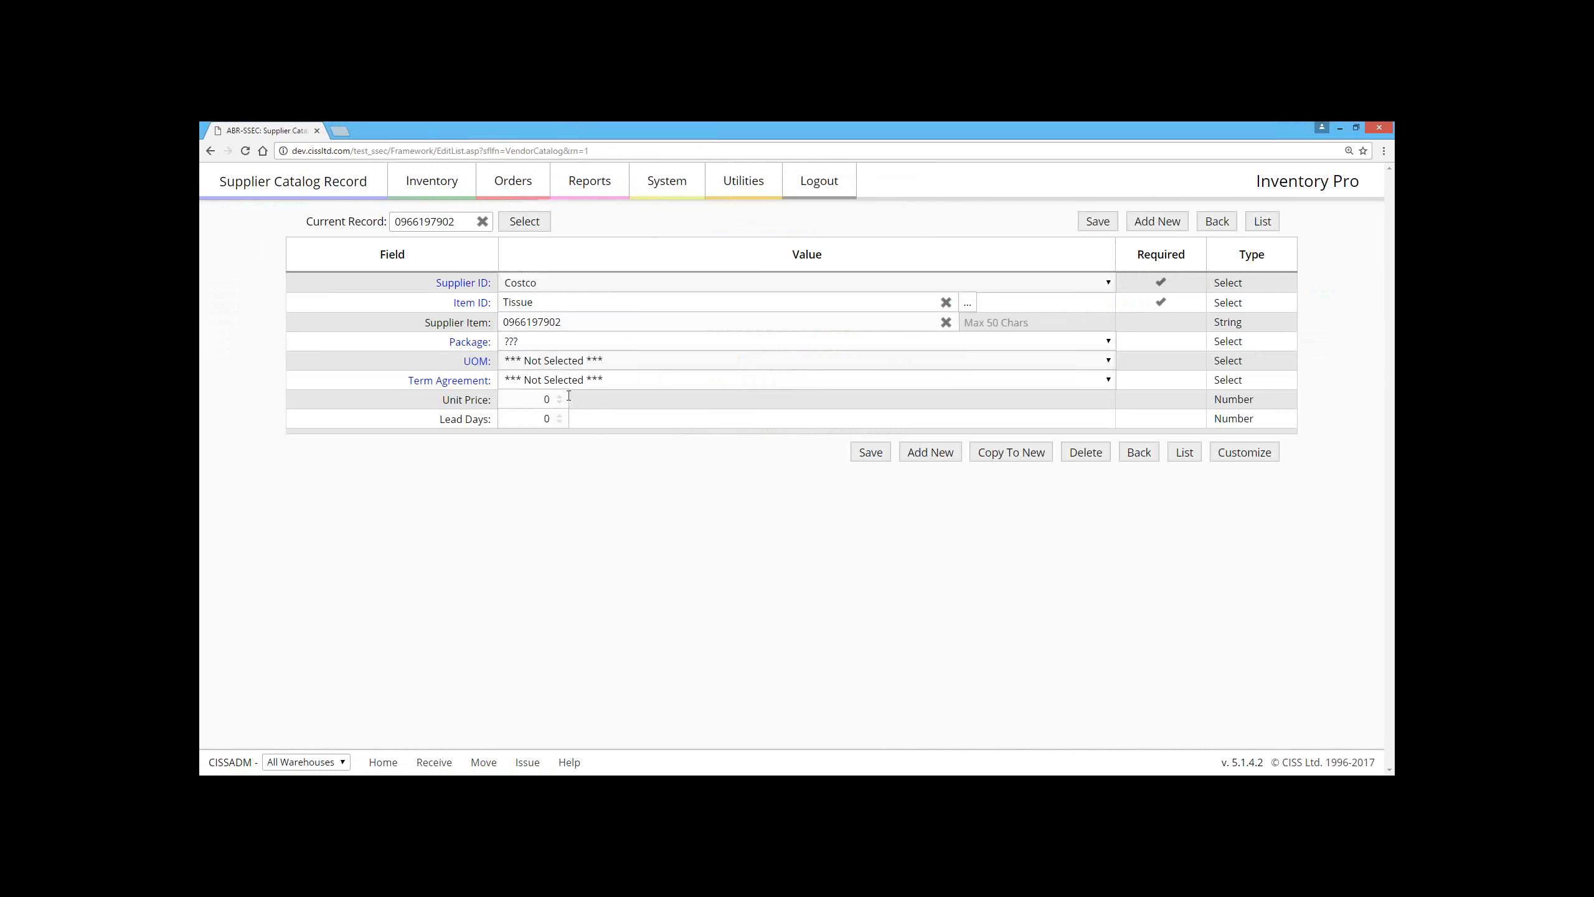
Step: Go back to the headworn microphone's item record and examine its price levels and case price levels
left_click(454, 189)
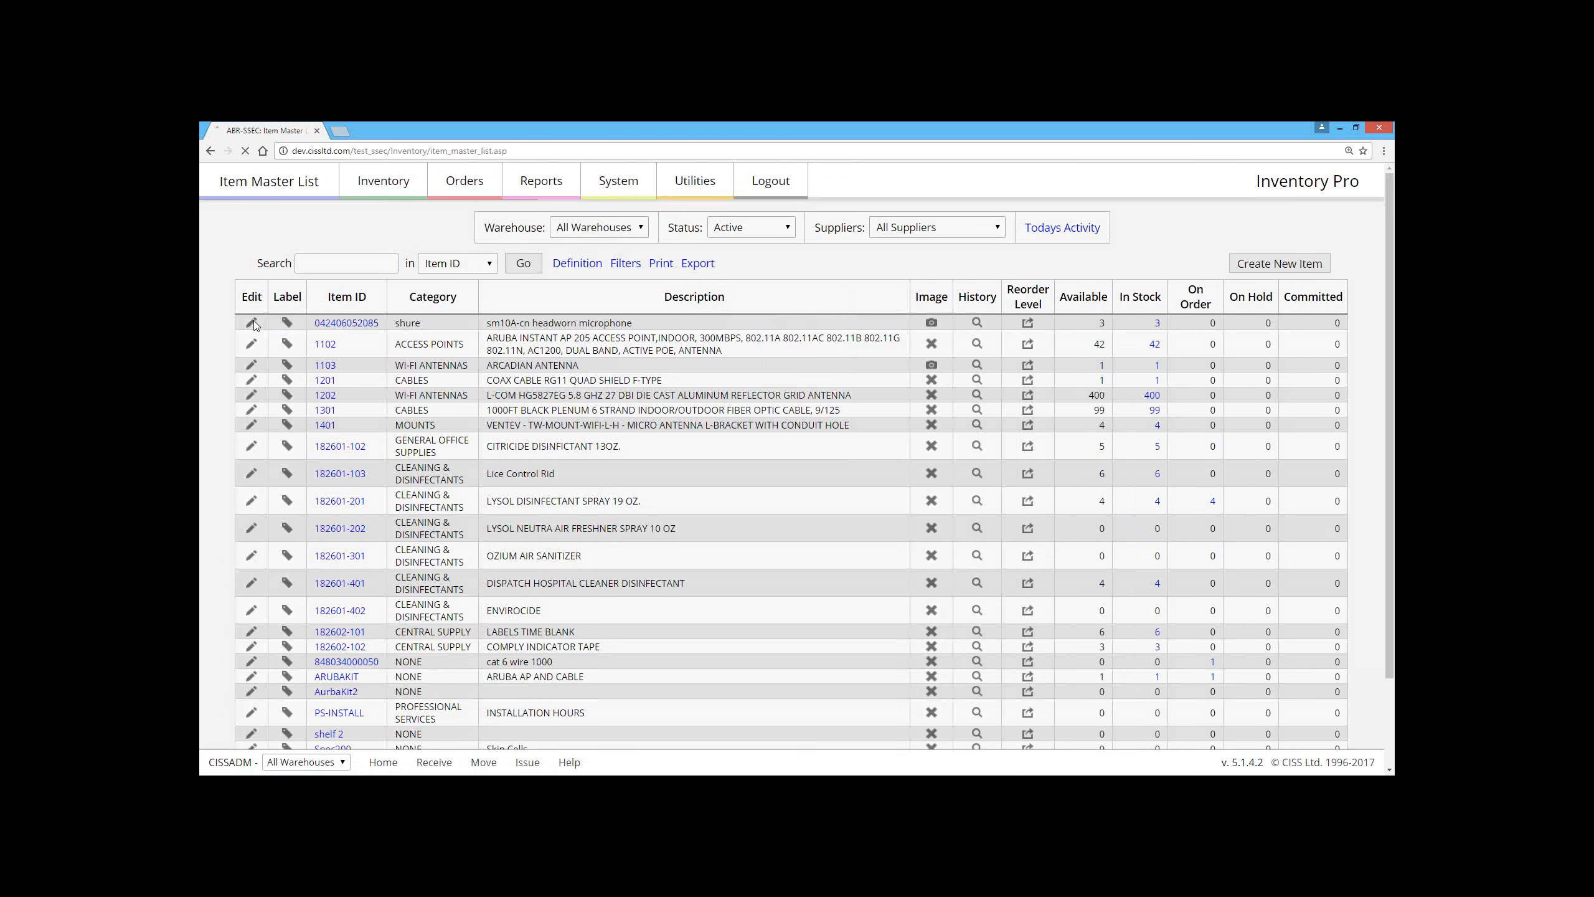
left_click(252, 323)
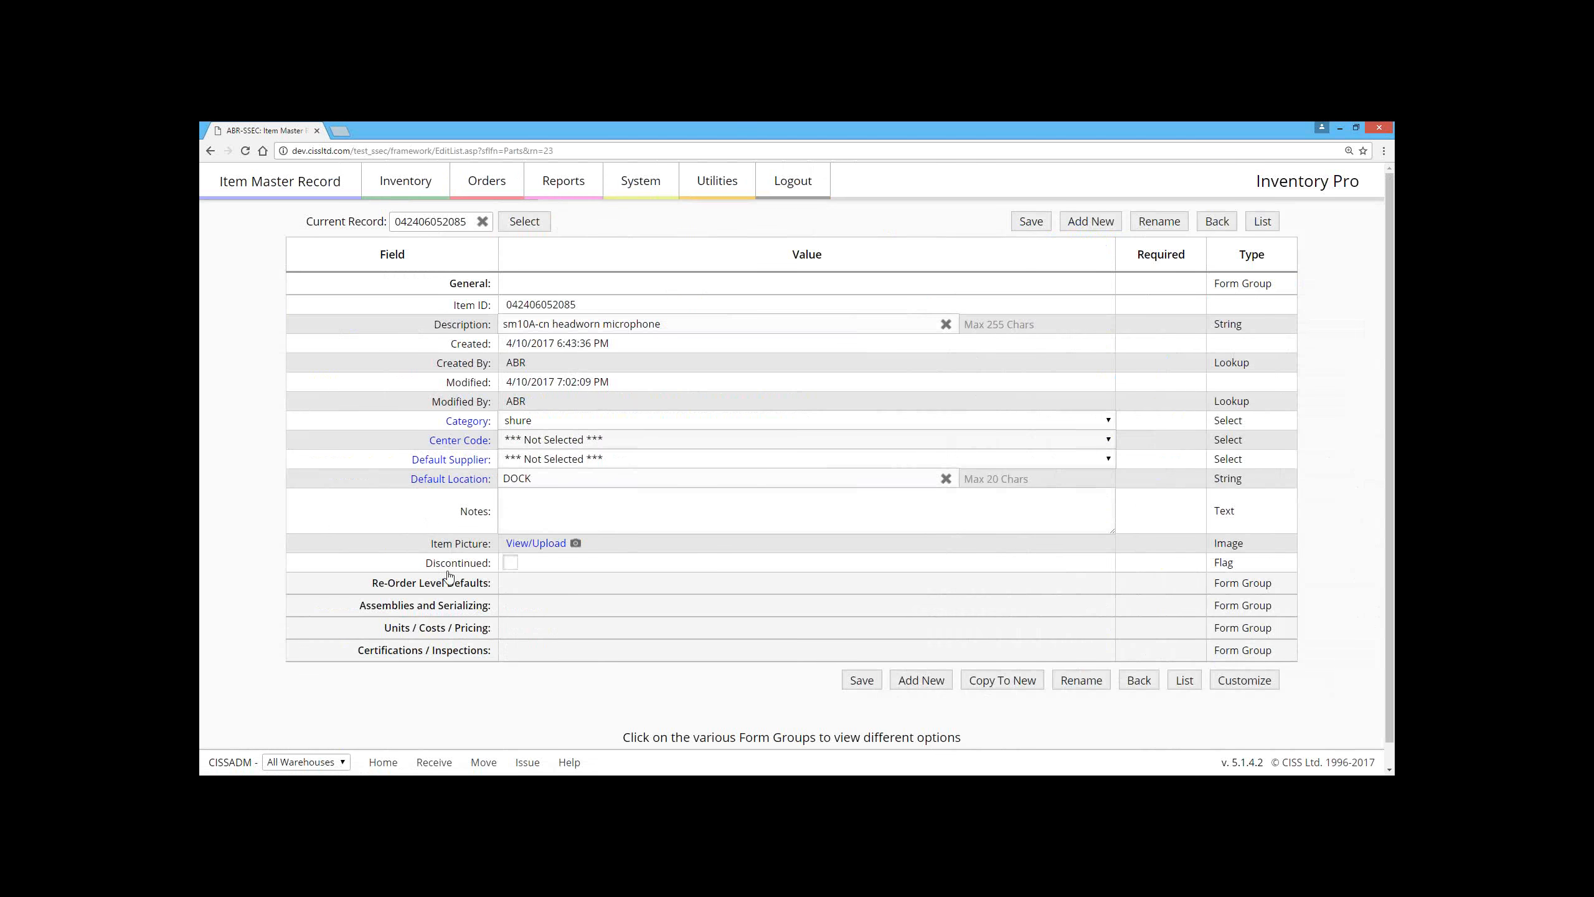
left_click(440, 621)
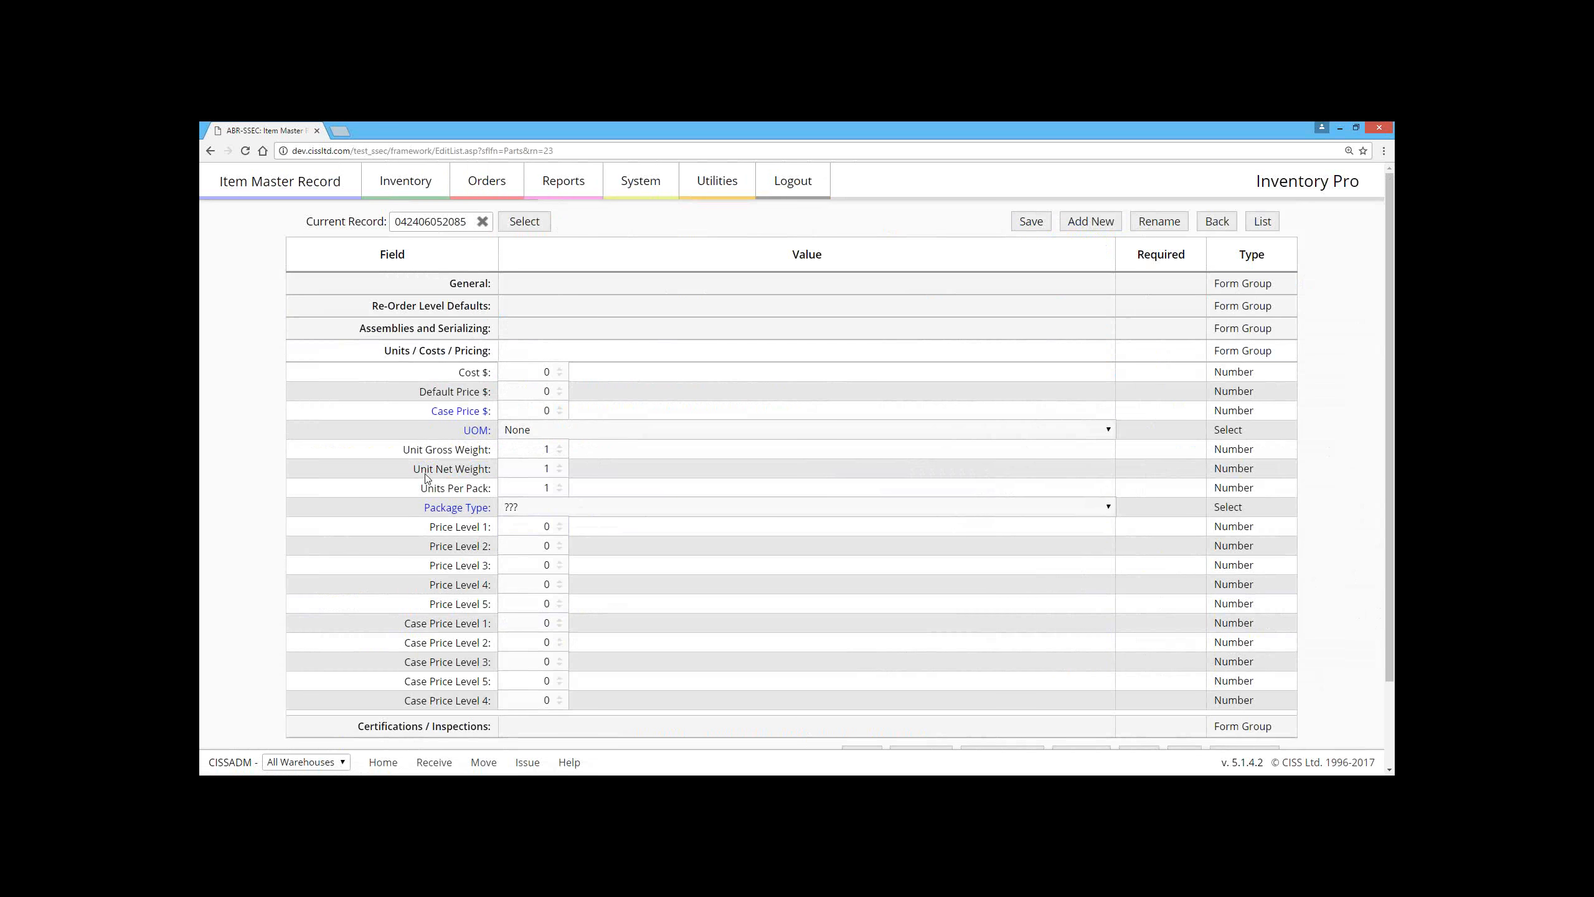
left_click_drag(429, 526, 625, 697)
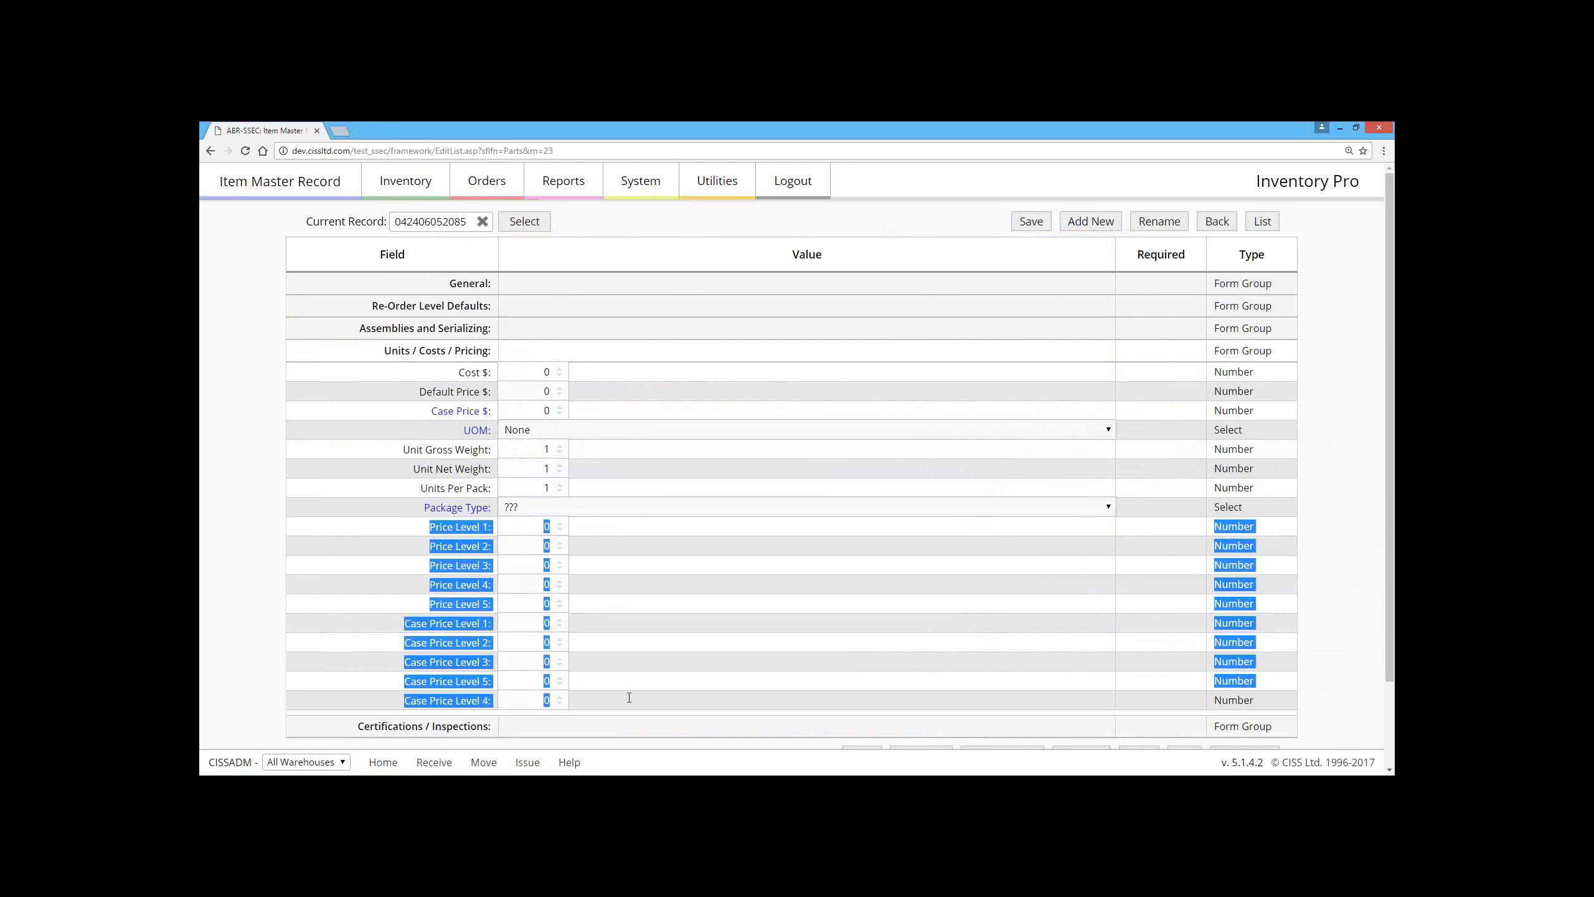
left_click(603, 621)
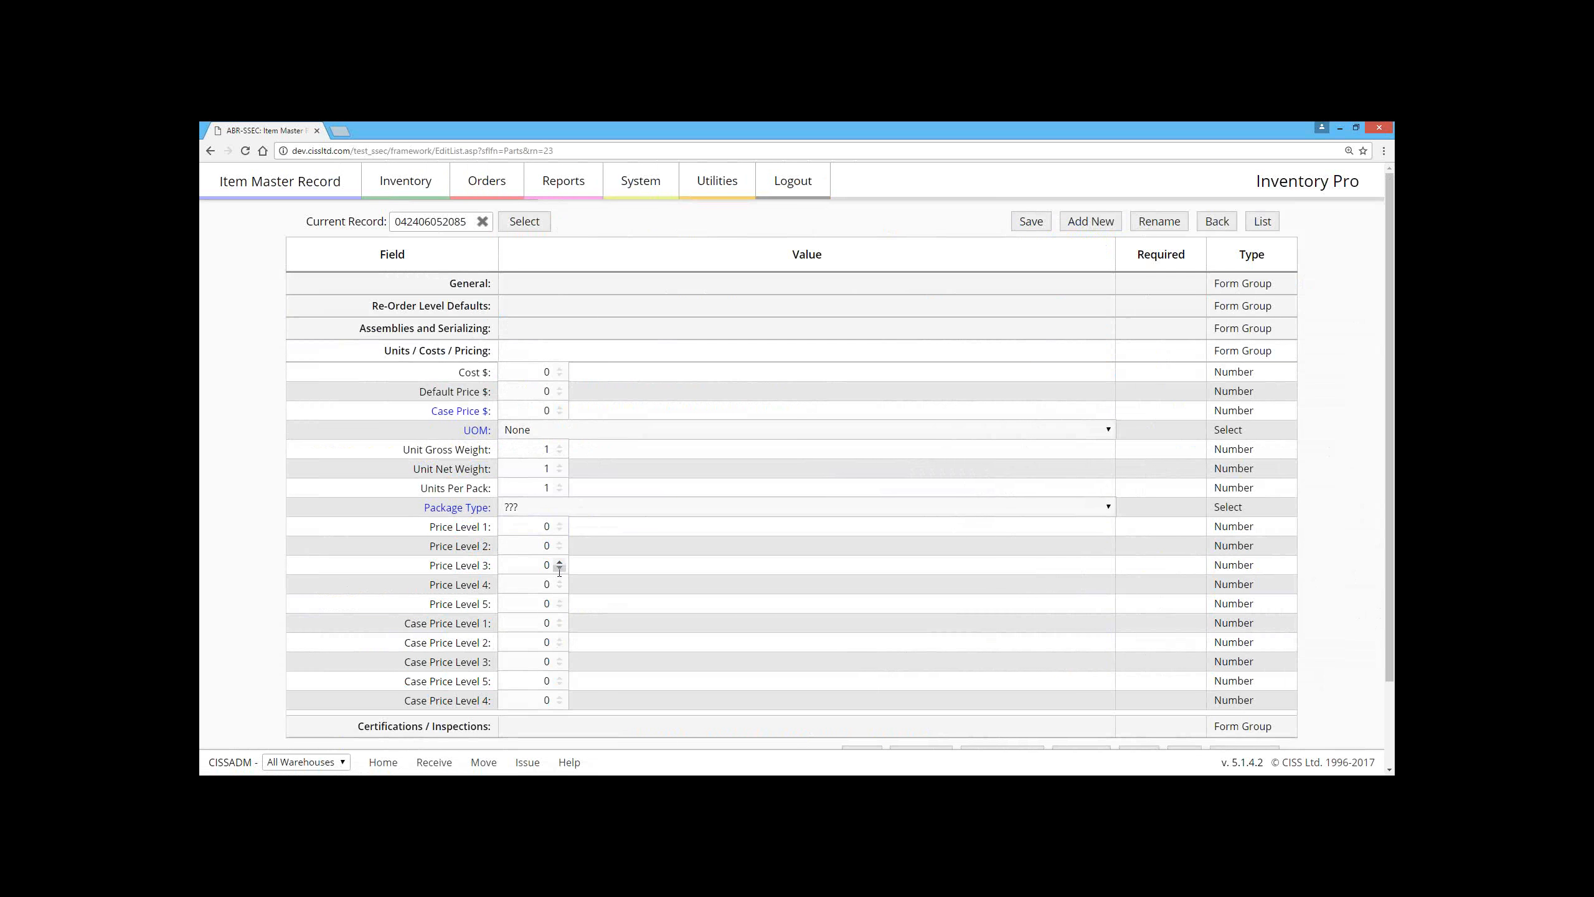